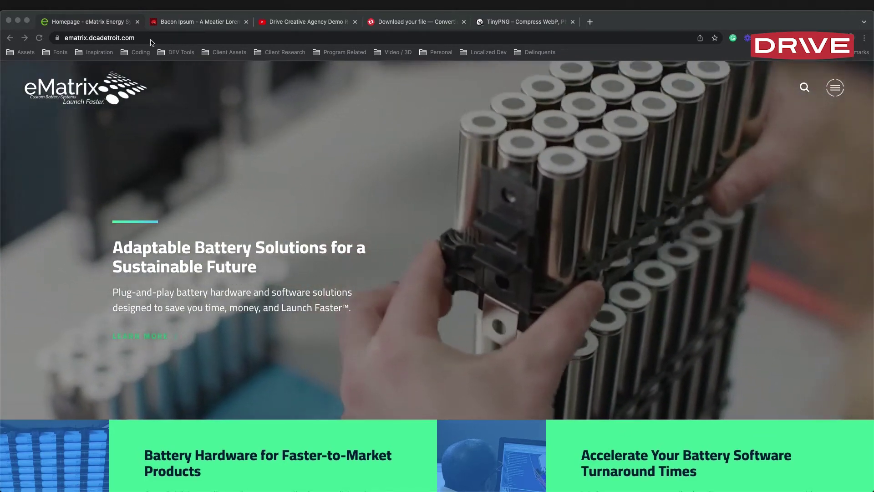
# Go to ematrix.dcadetroit.com/wp-admin and log in to WordPress with the prefilled credentials.
pyautogui.click(153, 38)
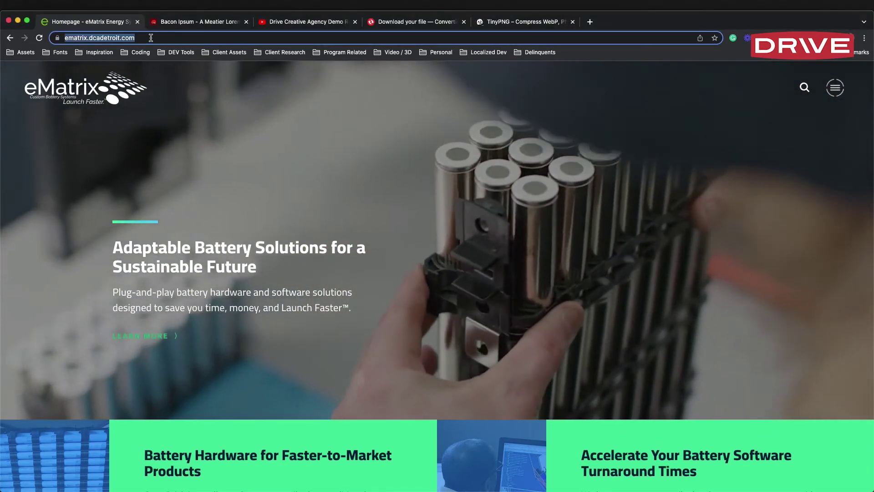
pyautogui.click(152, 37)
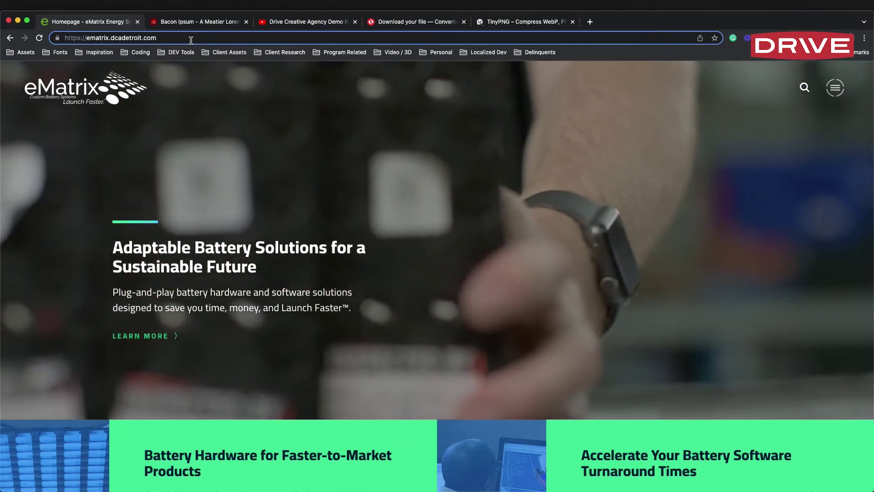
pyautogui.write('/')
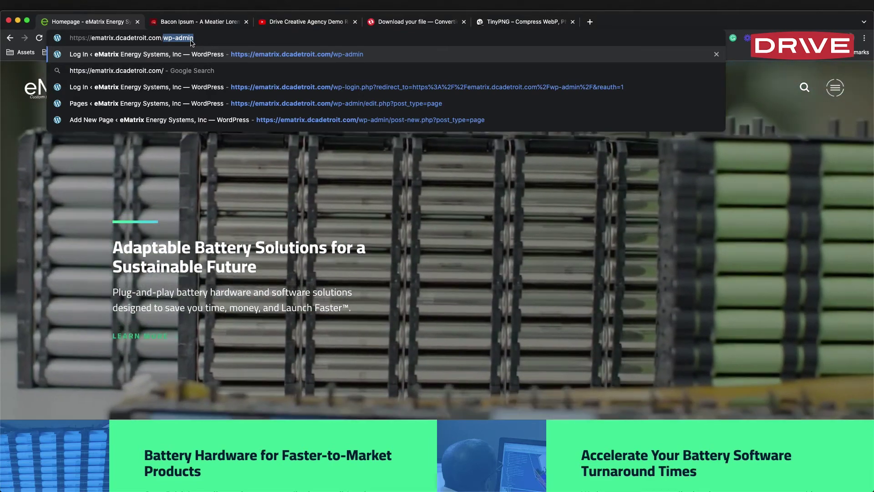
pyautogui.write('e[')
pyautogui.press('BackSpace')
pyautogui.press('BackSpace')
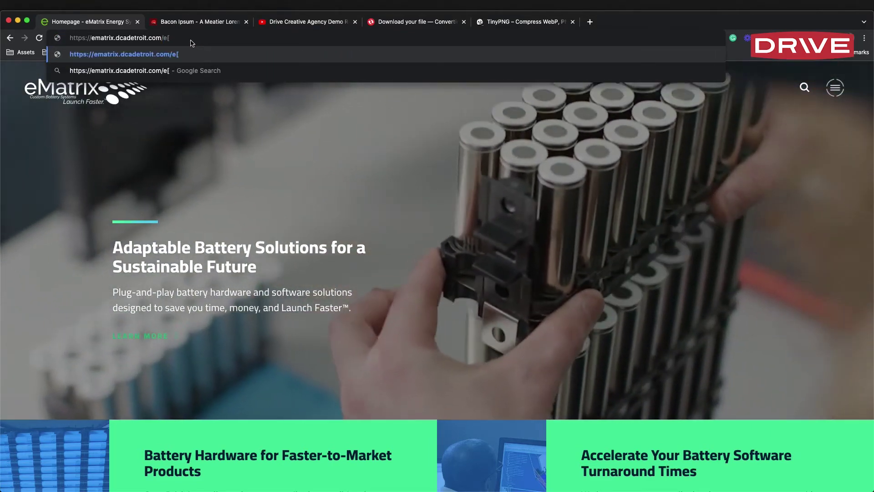
pyautogui.write('wp-a')
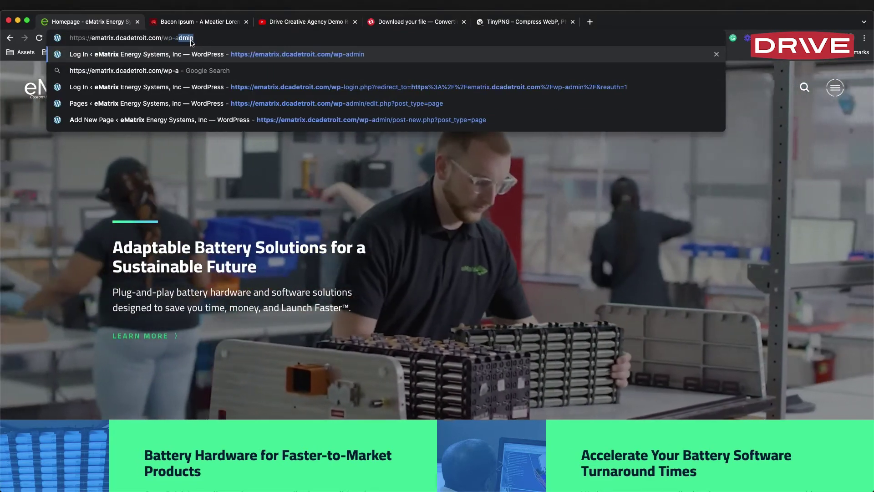
pyautogui.write('dmin')
pyautogui.press('Return')
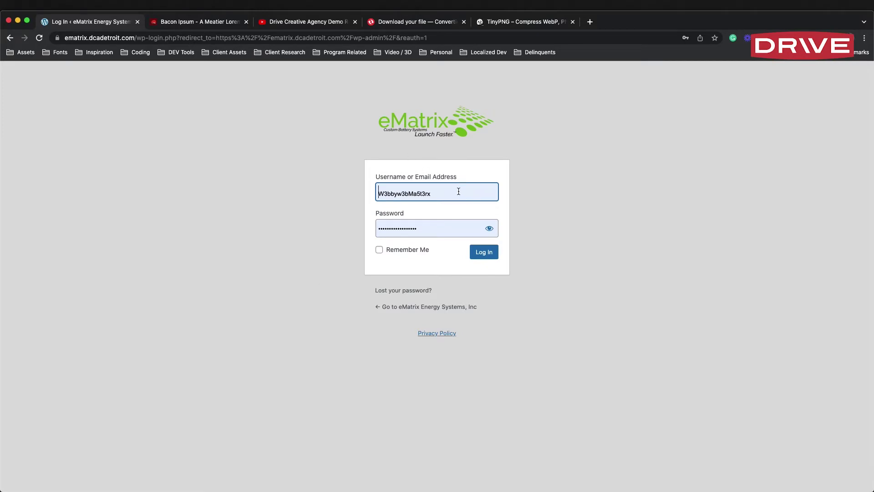
pyautogui.click(485, 254)
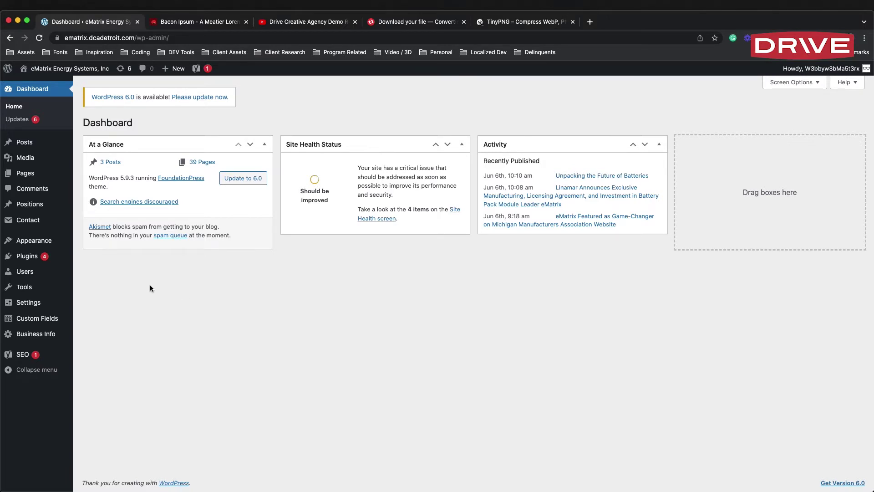
# Collapse the admin navigation sidebar to icons and expand it again.
pyautogui.moveTo(19, 176)
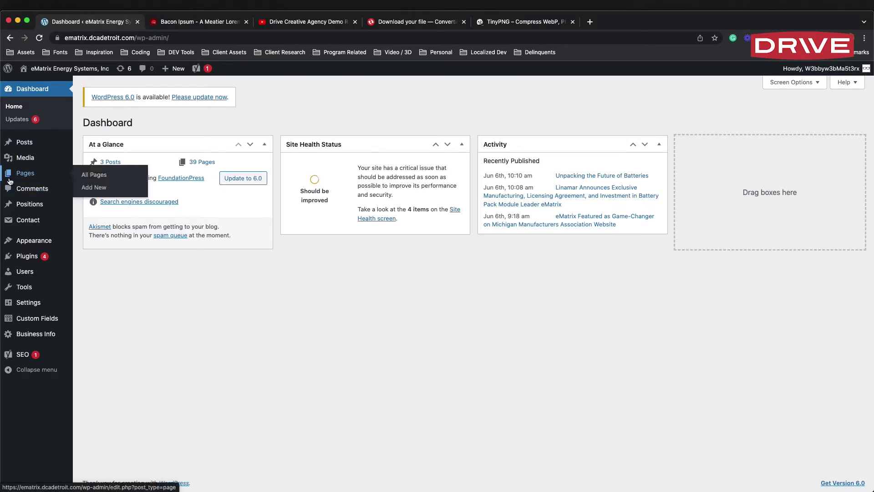
pyautogui.click(8, 371)
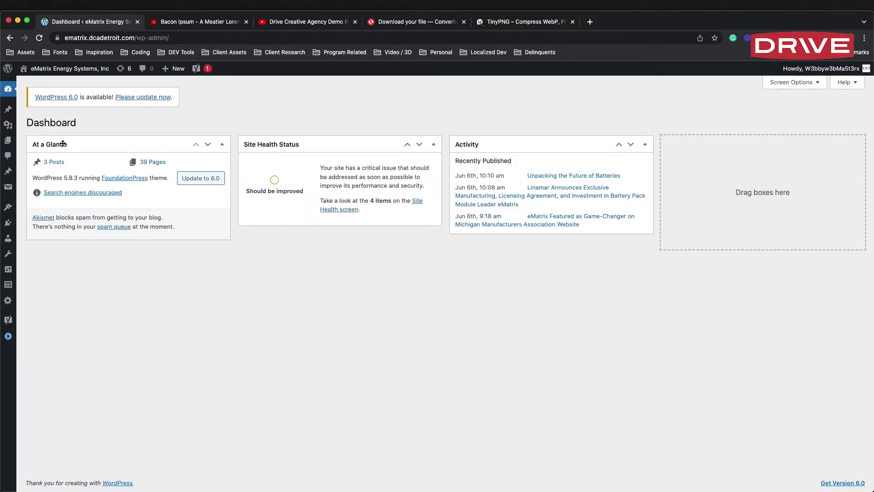
pyautogui.moveTo(7, 141)
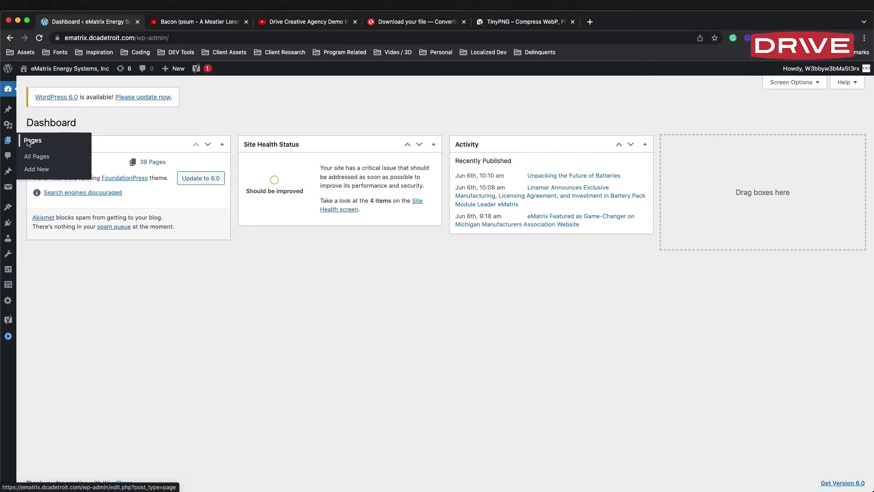
pyautogui.click(13, 343)
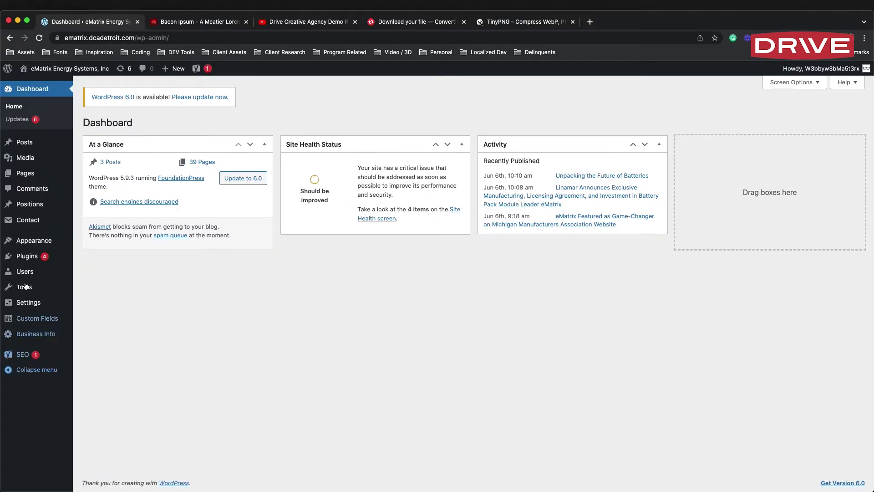
# Open the list of all site pages and look through it down to its end.
pyautogui.click(20, 175)
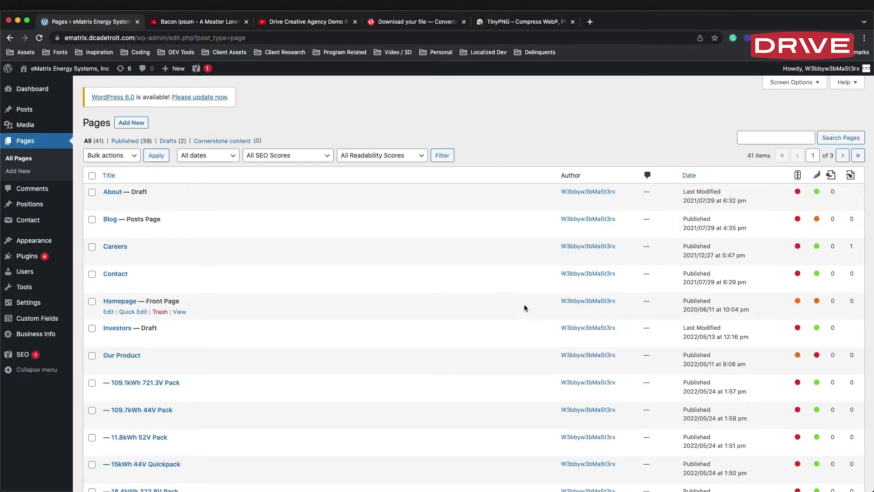
pyautogui.scroll(-10, 523, 304)
pyautogui.scroll(10, 526, 301)
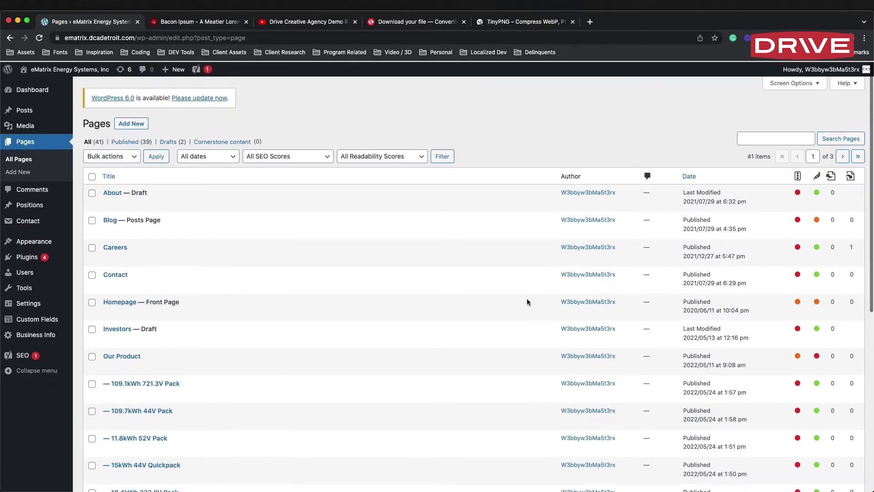
pyautogui.scroll(-12, 527, 301)
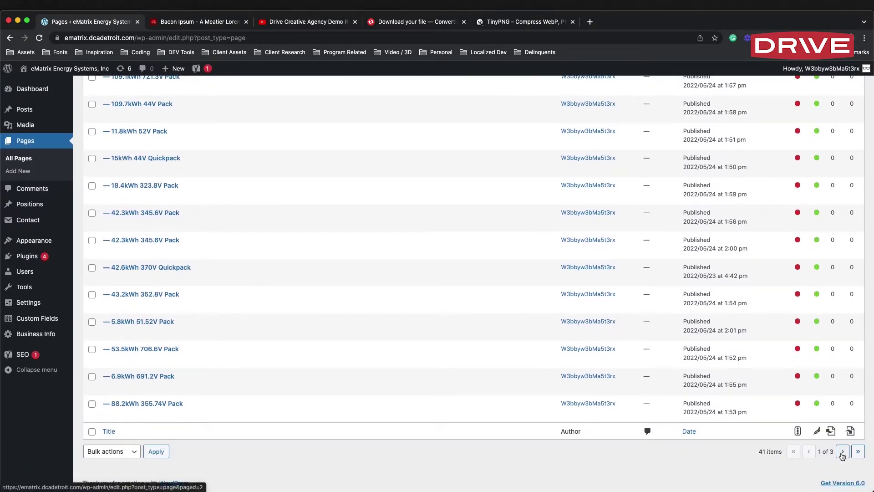
pyautogui.scroll(10, 404, 293)
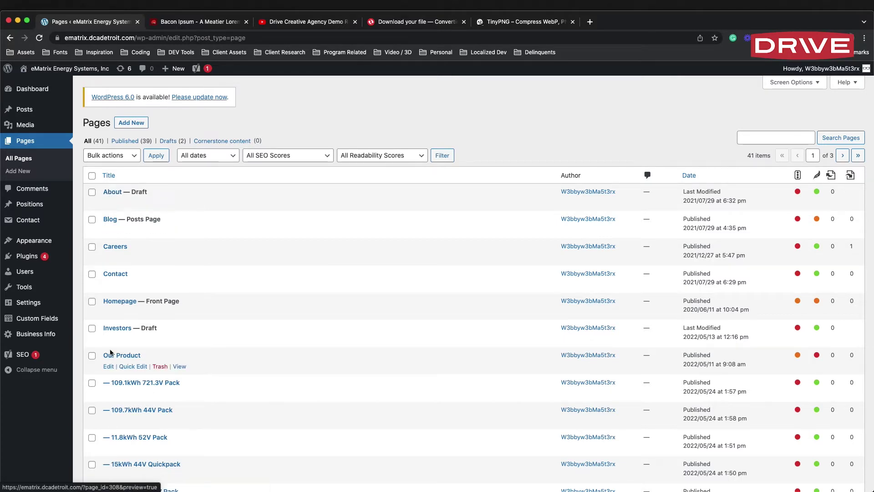
pyautogui.scroll(-1, 155, 273)
pyautogui.scroll(1, 193, 225)
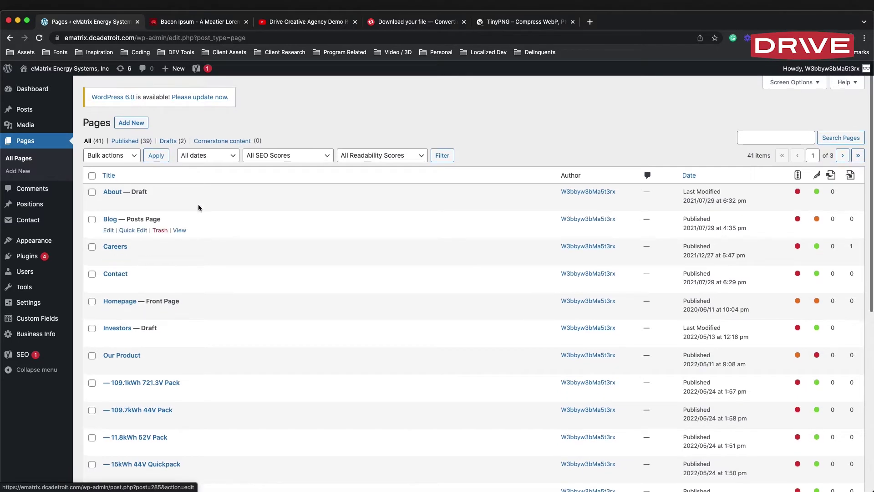
# Open Quick Edit for the About page, review its template and parent page options, and close it without saving.
pyautogui.click(126, 204)
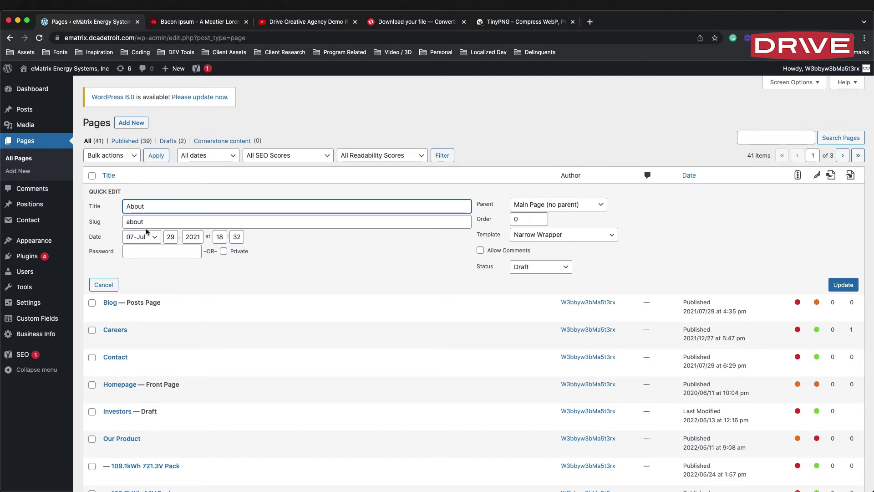
pyautogui.click(606, 239)
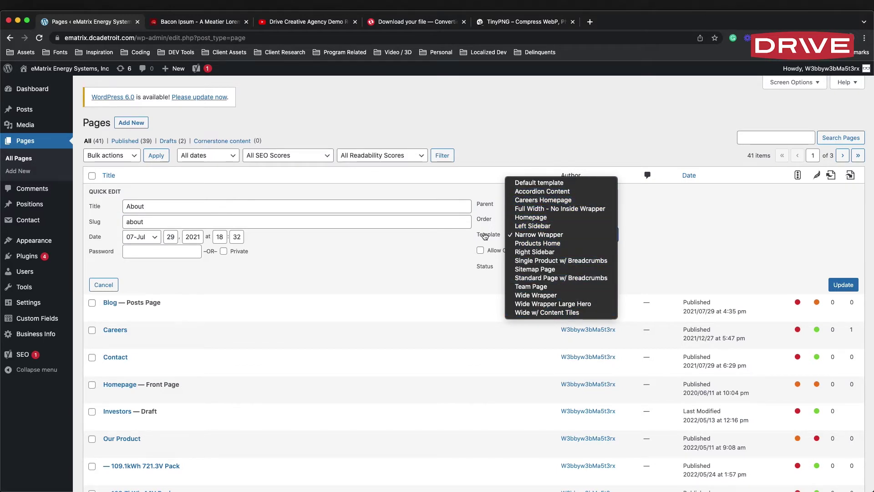
pyautogui.click(541, 235)
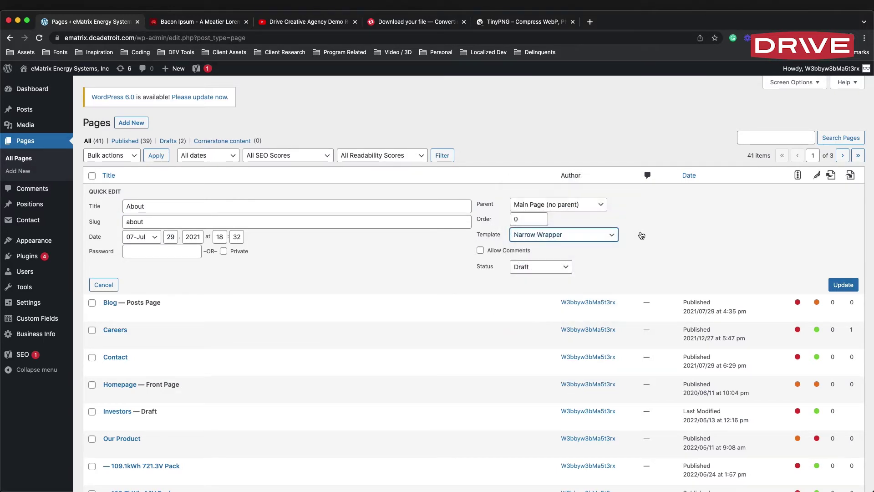
pyautogui.click(561, 205)
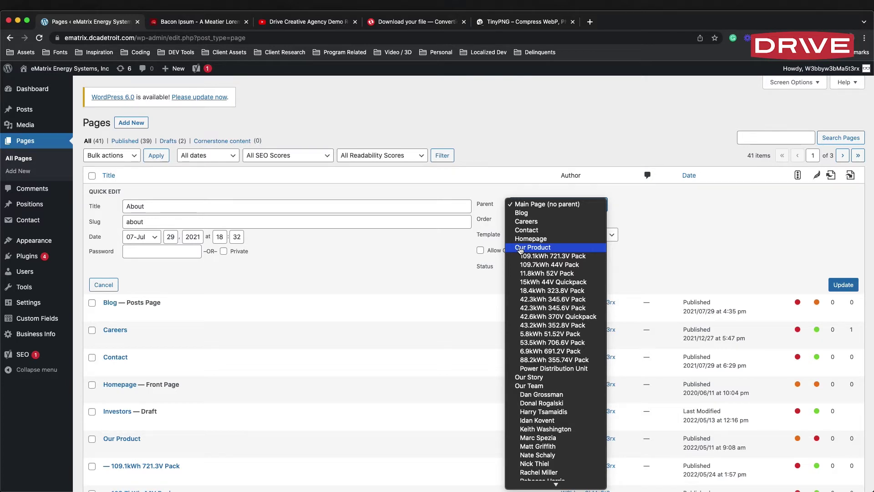
pyautogui.click(667, 222)
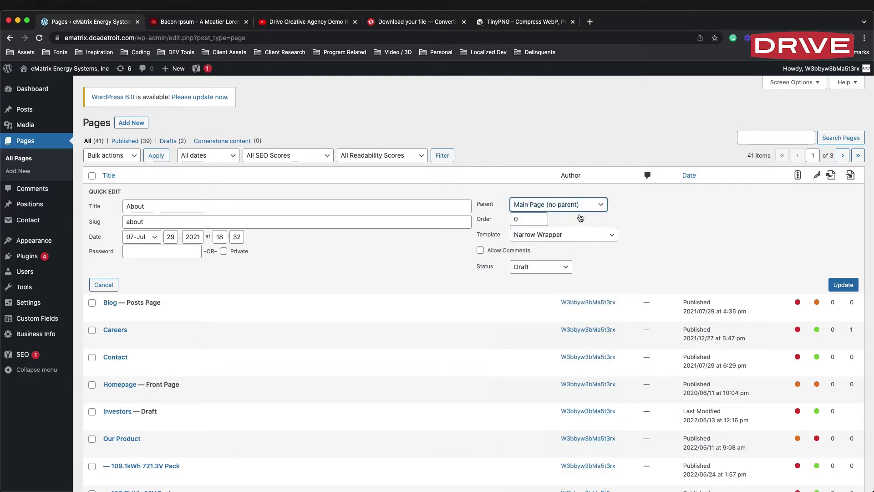
pyautogui.press('Escape')
# Open the 15kWh 44V Quickpack page in the editor and return to the pages list.
pyautogui.scroll(-5, 405, 263)
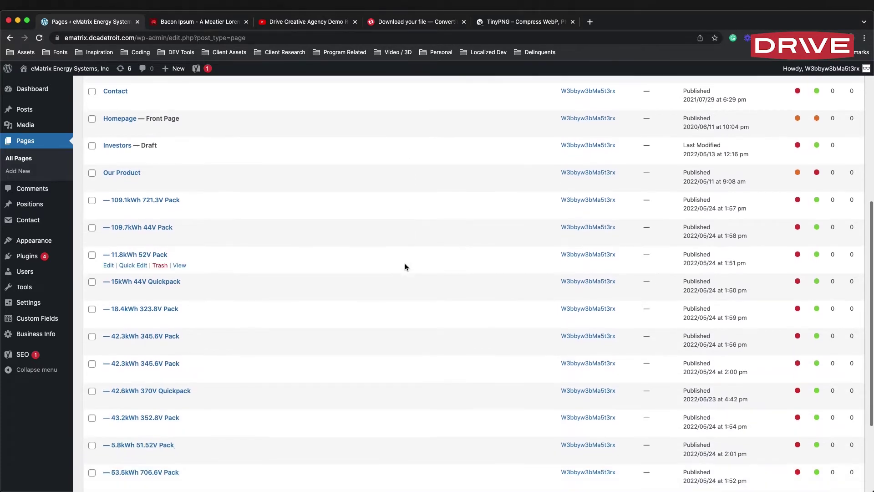
pyautogui.click(179, 283)
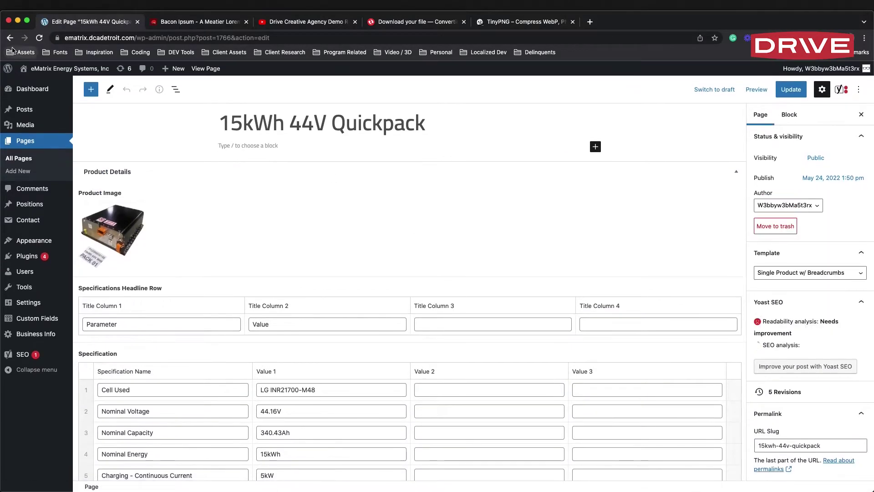
pyautogui.click(10, 38)
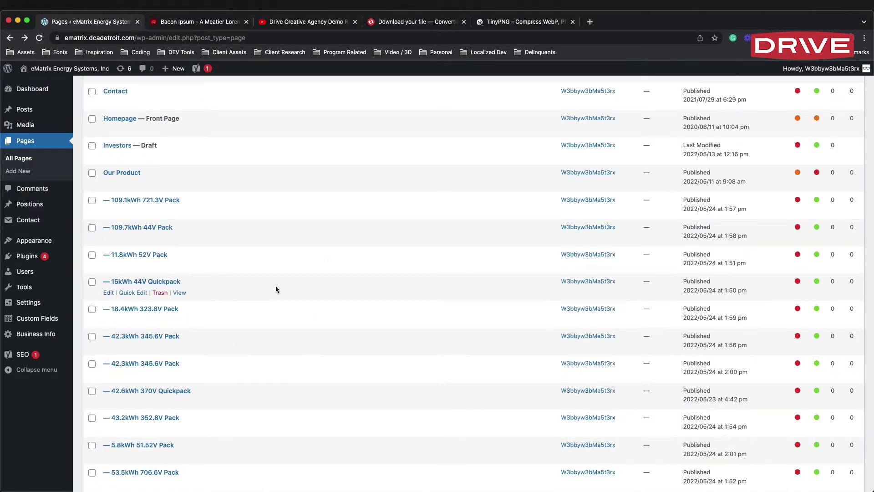
# Open Quick Edit for the 109.7kWh 44V Pack page, review its order and status options, and cancel.
pyautogui.click(133, 311)
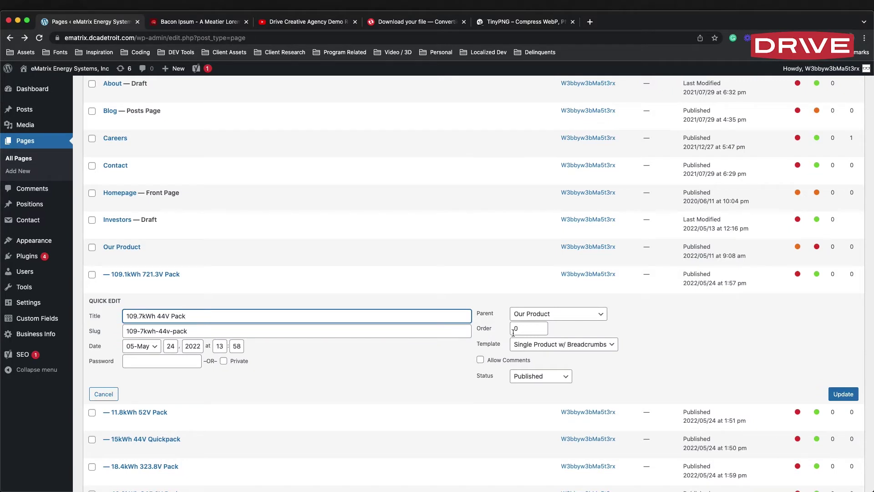
pyautogui.doubleClick(520, 329)
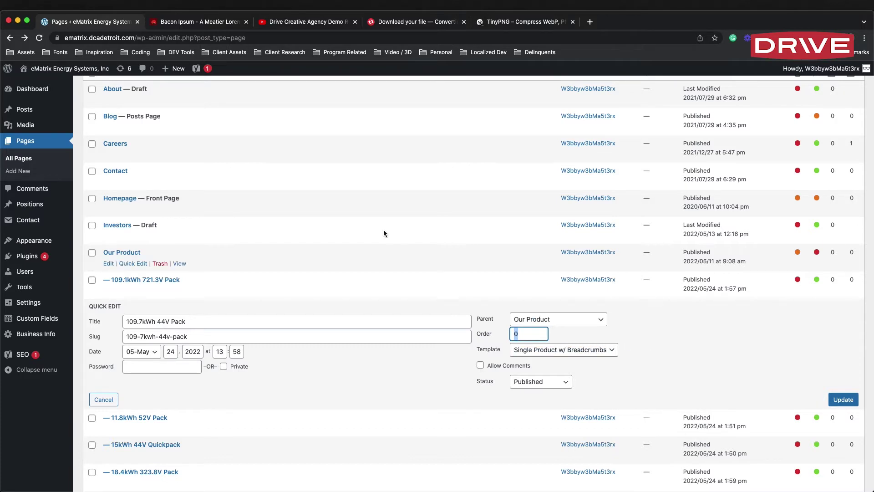
pyautogui.scroll(1, 605, 365)
pyautogui.scroll(-1, 601, 368)
pyautogui.click(534, 388)
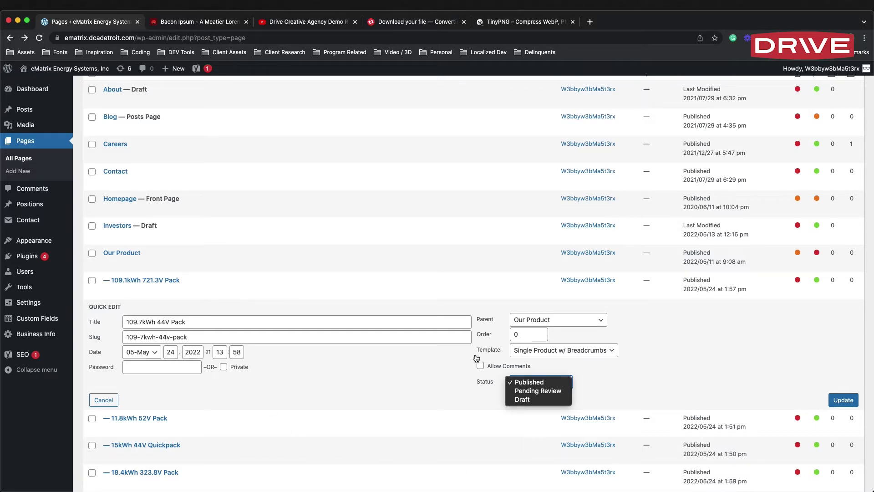
pyautogui.click(117, 401)
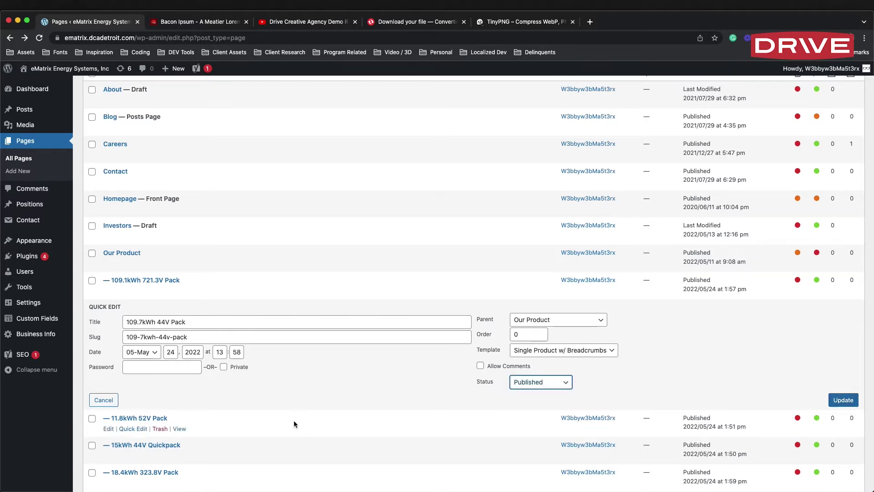
pyautogui.click(97, 400)
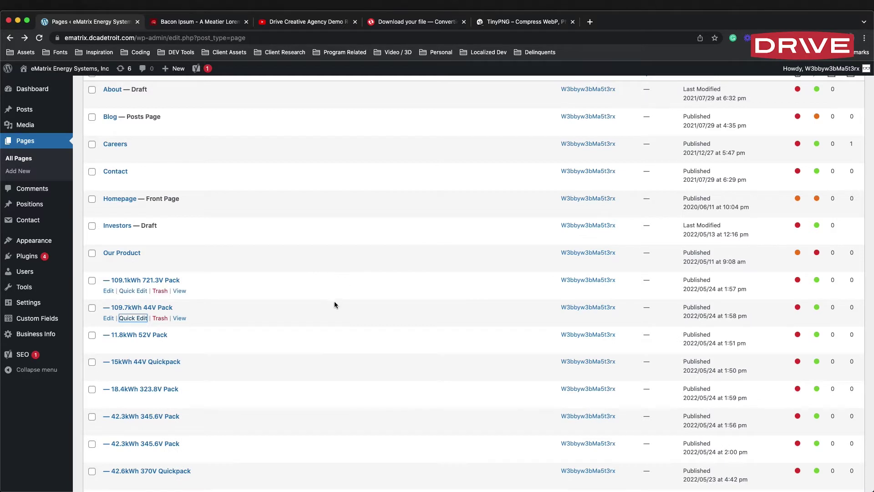
# View the live Blog page in a new browser tab, look through its posts, and return to the pages list.
pyautogui.scroll(3, 342, 299)
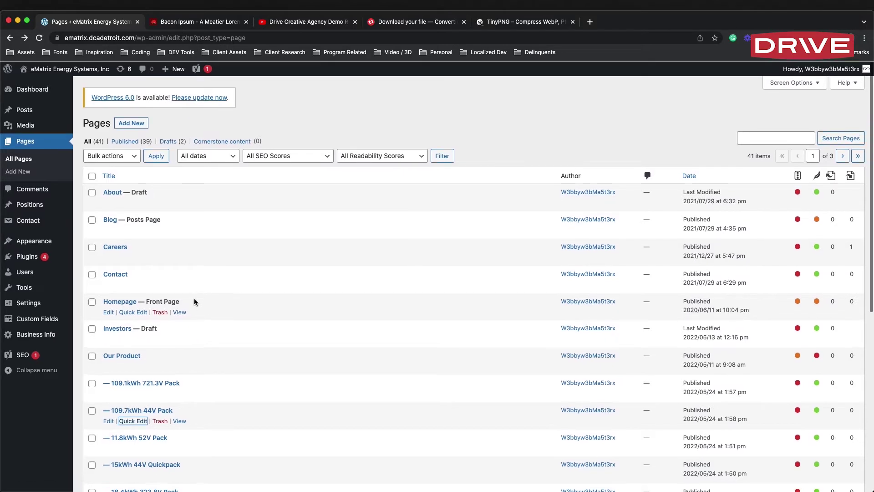
pyautogui.scroll(-1, 152, 219)
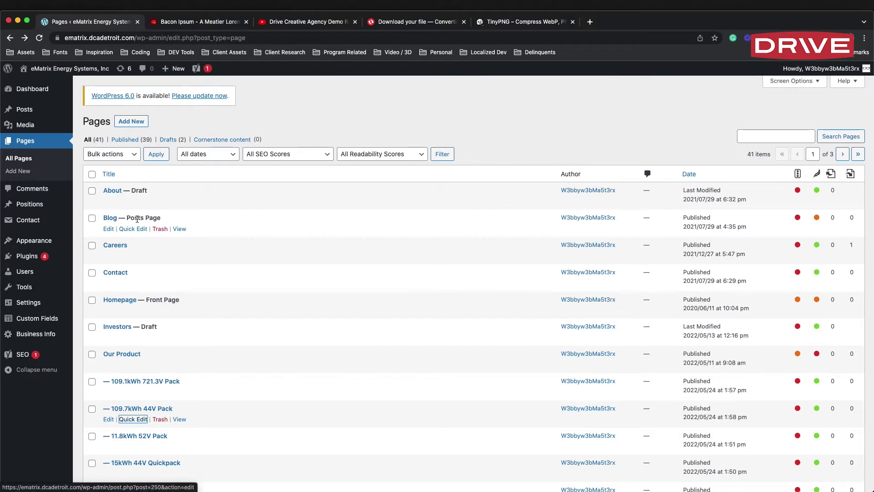
pyautogui.scroll(1, 114, 224)
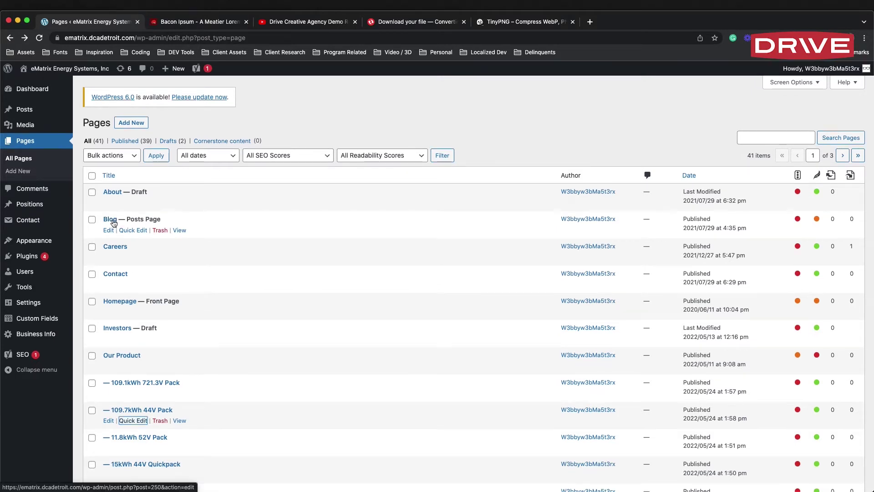
pyautogui.rightClick(179, 231)
pyautogui.press('Return')
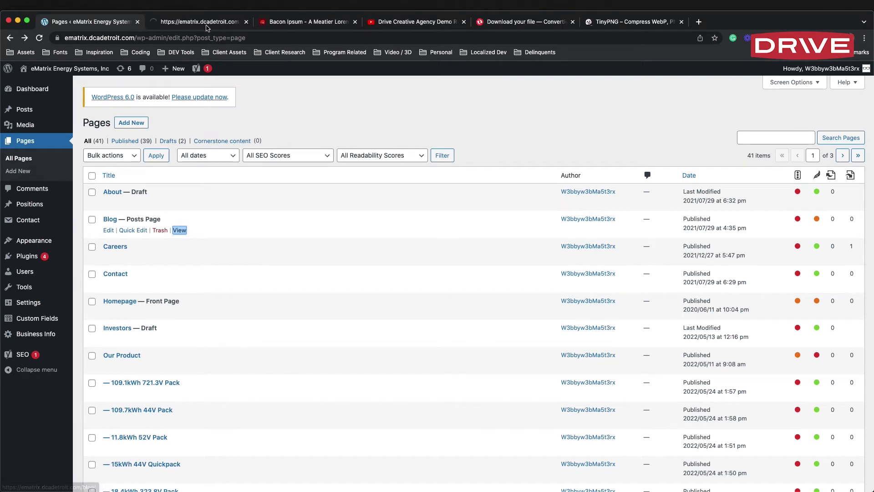
pyautogui.click(215, 25)
pyautogui.scroll(-2, 423, 291)
pyautogui.scroll(2, 420, 301)
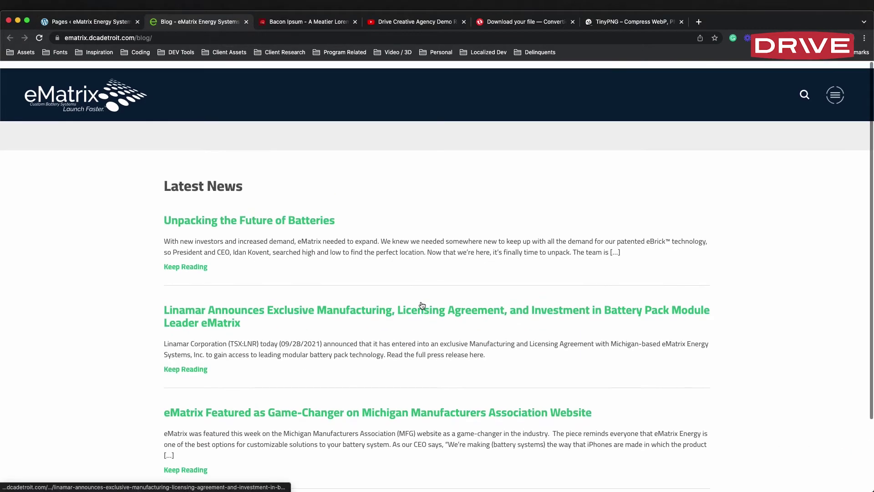
pyautogui.click(114, 20)
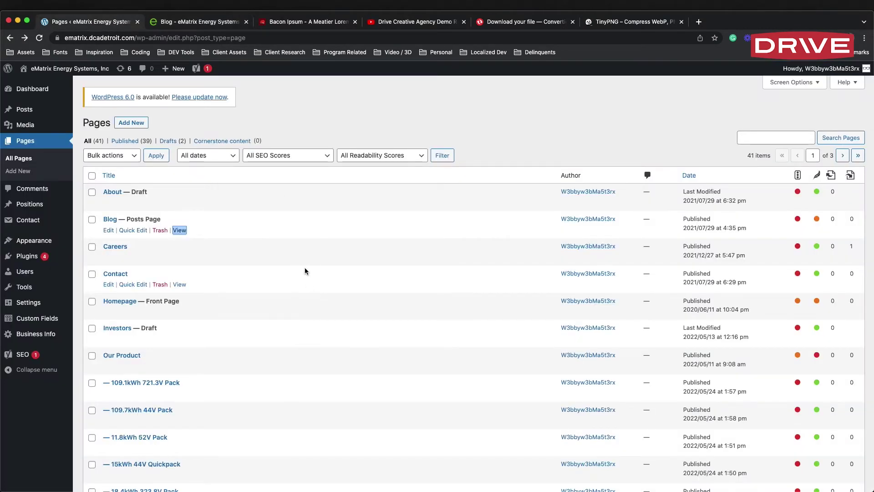
# Open the Homepage in the editor and look over its Homepage Sections fields.
pyautogui.scroll(-1, 246, 286)
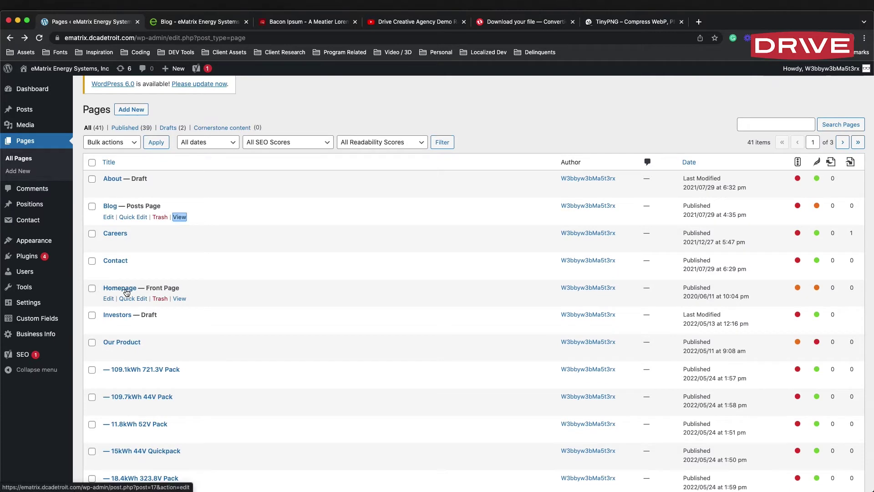
pyautogui.click(111, 292)
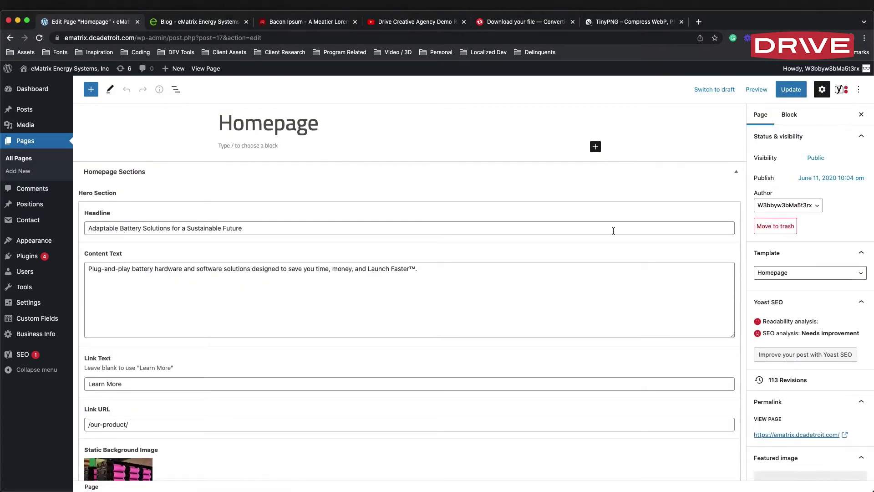
pyautogui.scroll(-6, 613, 229)
pyautogui.scroll(-3, 613, 230)
pyautogui.scroll(15, 613, 230)
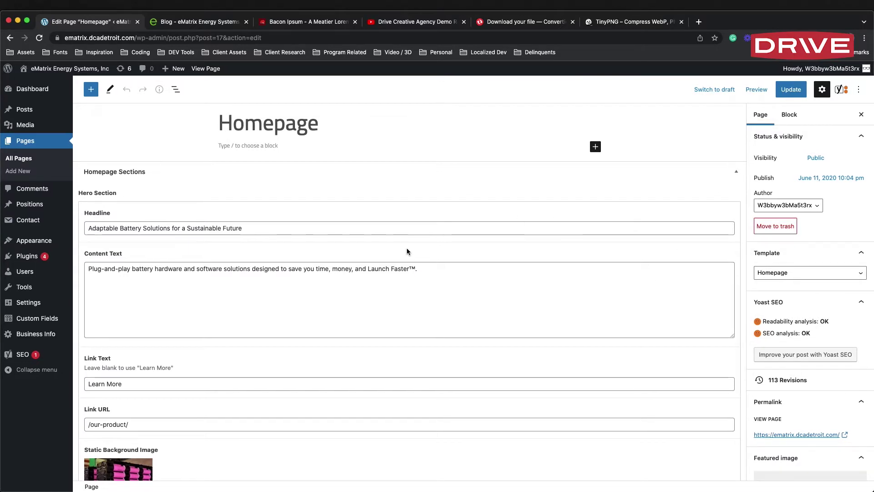
pyautogui.scroll(-3, 456, 260)
pyautogui.scroll(3, 457, 260)
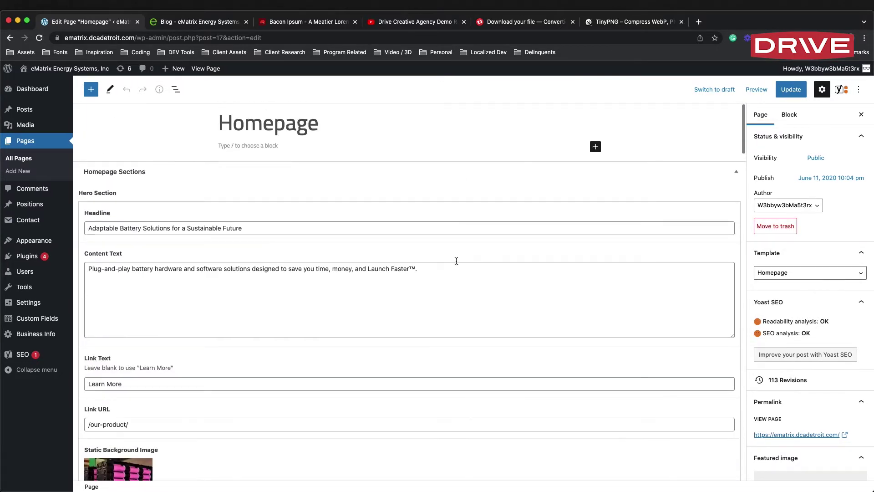
# Review the Homepage's template options without changing the template, and examine its Hero Section and solution section fields.
pyautogui.click(794, 274)
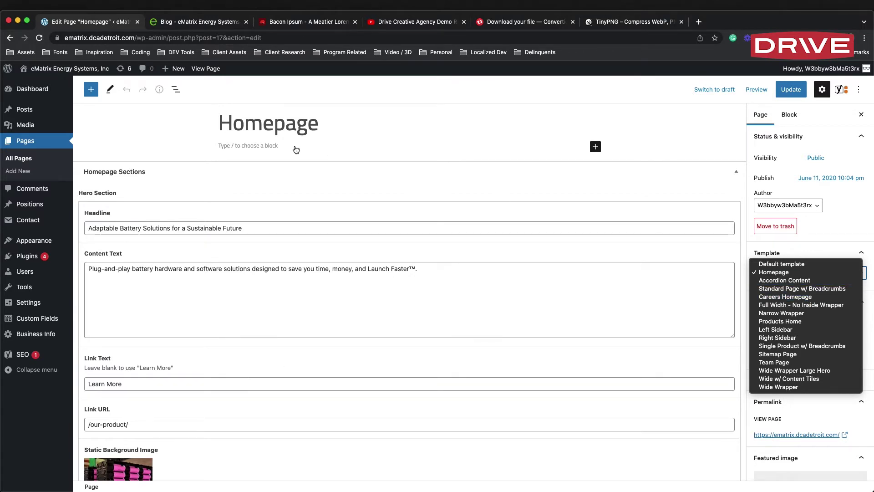
pyautogui.click(258, 230)
pyautogui.scroll(-6, 319, 318)
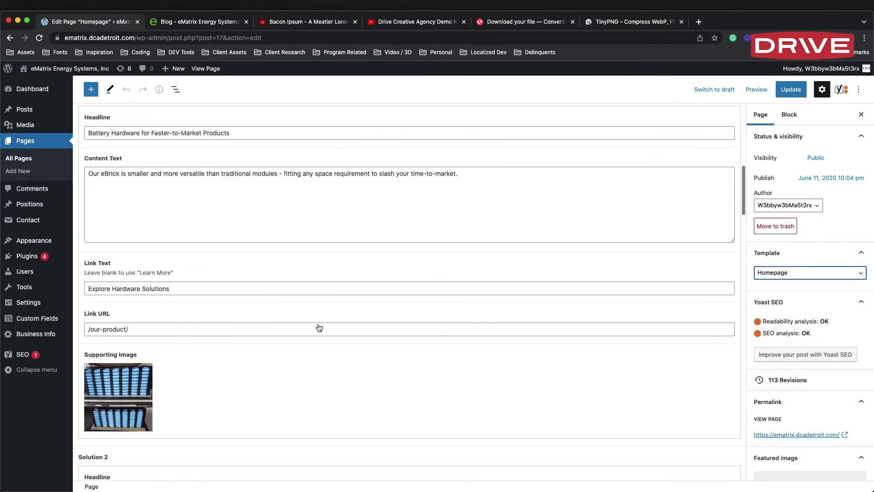
pyautogui.scroll(1, 318, 326)
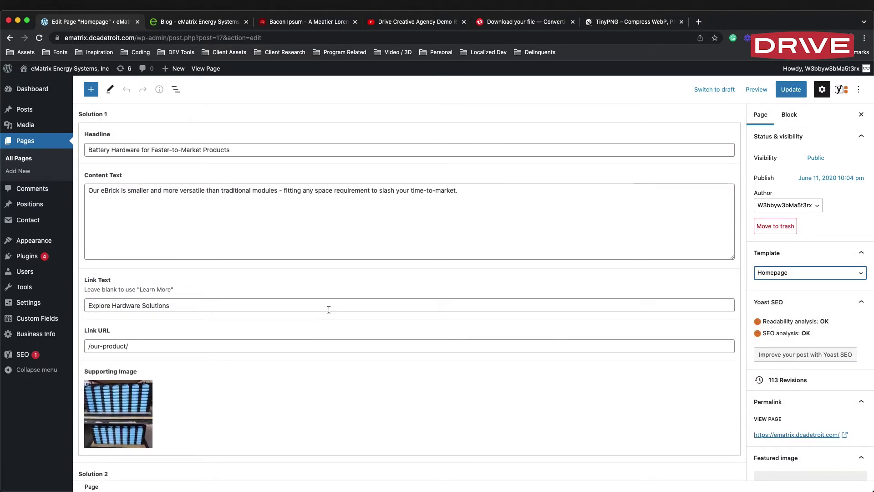
pyautogui.scroll(-5, 351, 284)
pyautogui.scroll(7, 349, 285)
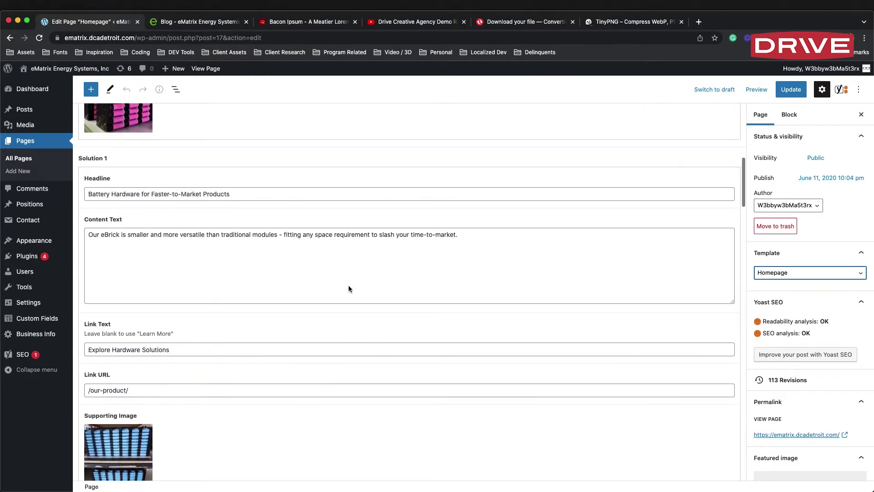
pyautogui.scroll(6, 348, 285)
pyautogui.scroll(-20, 348, 285)
pyautogui.scroll(20, 349, 286)
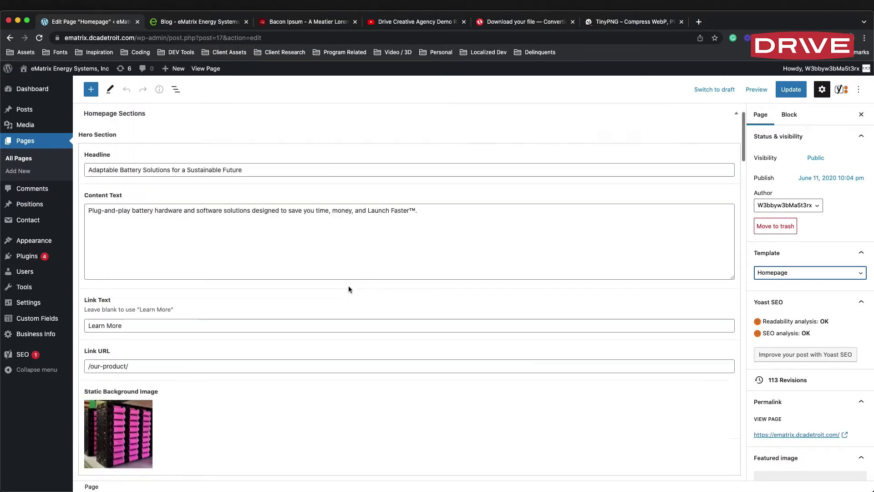
pyautogui.scroll(3, 348, 285)
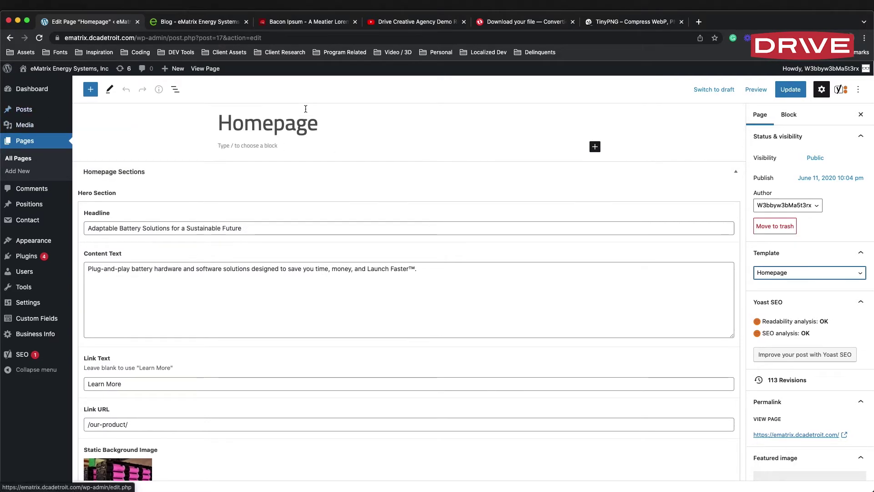
pyautogui.scroll(-3, 318, 236)
pyautogui.scroll(-11, 318, 235)
pyautogui.scroll(7, 318, 235)
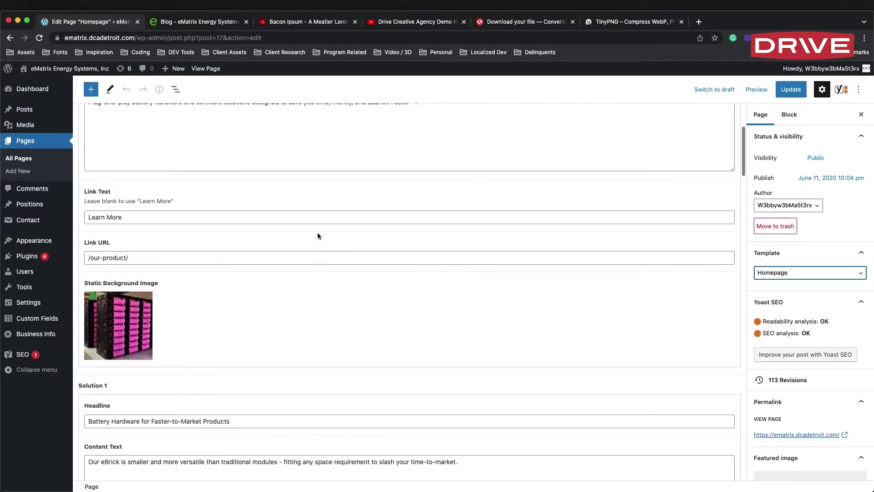
# Open the live eMatrix homepage in a new browser tab and look through its hero and the two solution blocks.
pyautogui.rightClick(91, 69)
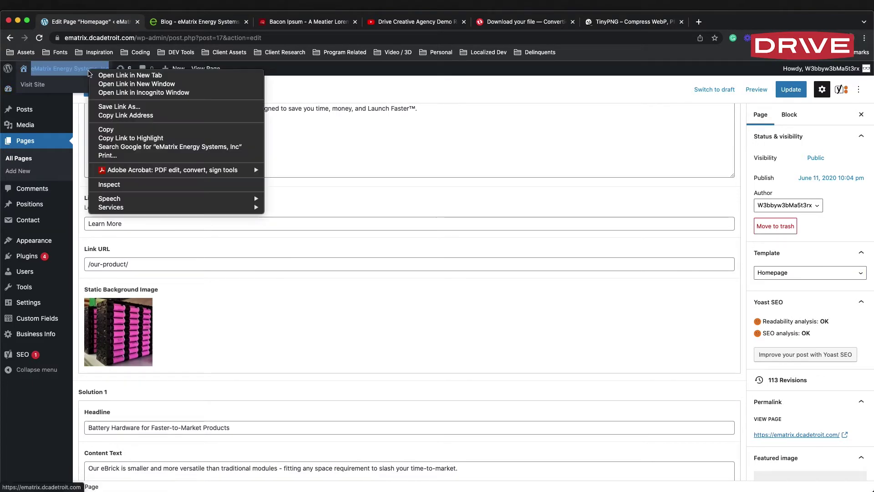
pyautogui.click(109, 74)
pyautogui.click(301, 22)
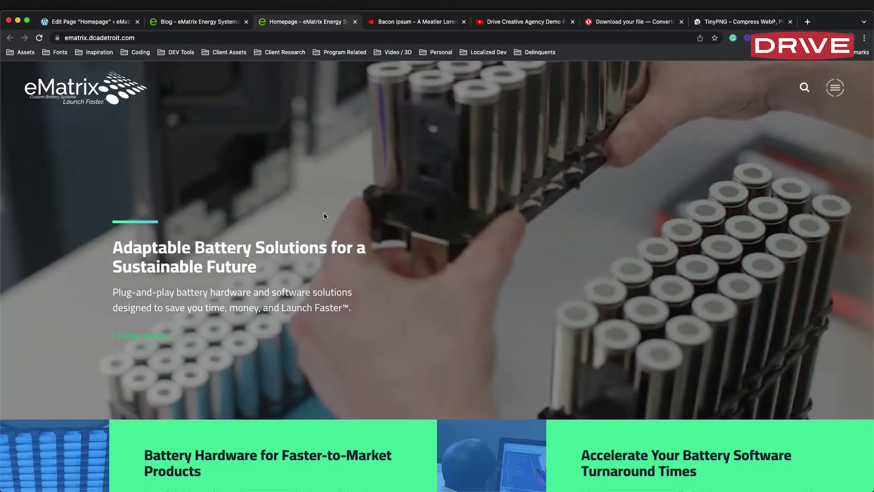
pyautogui.scroll(-5, 337, 177)
pyautogui.scroll(3, 351, 166)
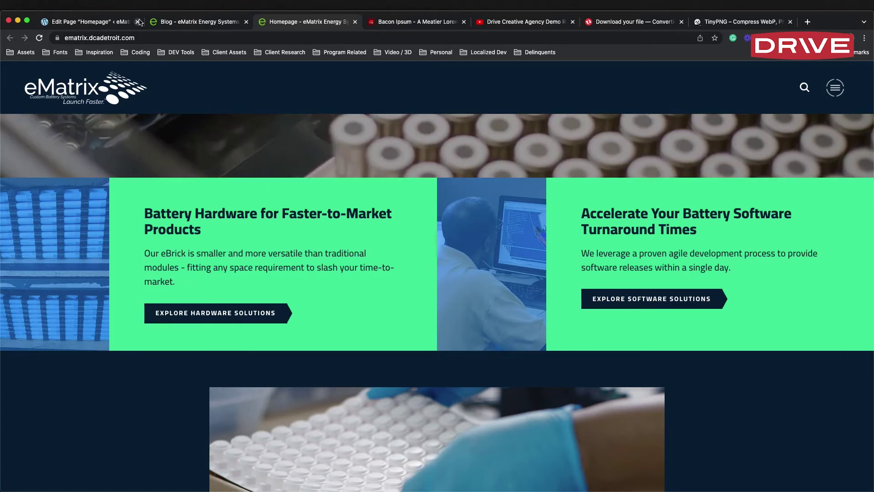
# Return to the Homepage editor and examine the headline, content, link and supporting image fields of Solution 1, Solution 2 and the Team Section.
pyautogui.click(115, 22)
pyautogui.scroll(-10, 397, 261)
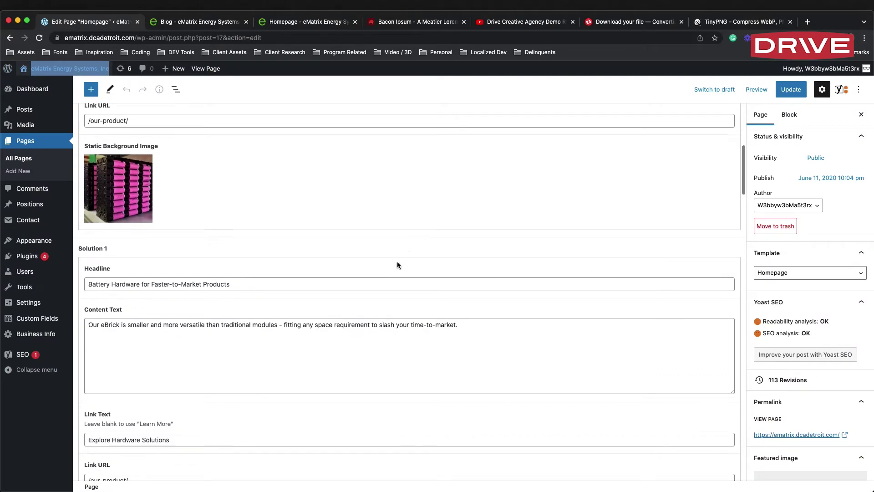
pyautogui.scroll(-12, 397, 261)
pyautogui.scroll(9, 397, 261)
pyautogui.scroll(5, 397, 263)
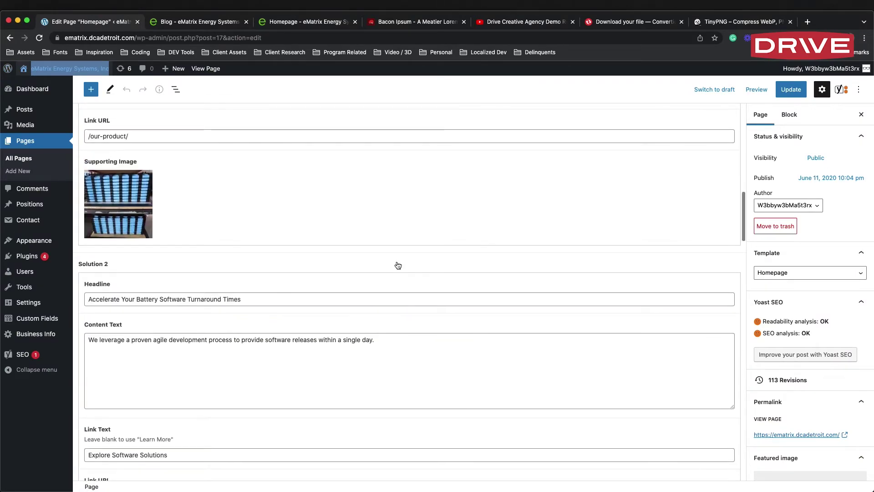
pyautogui.scroll(-3, 296, 330)
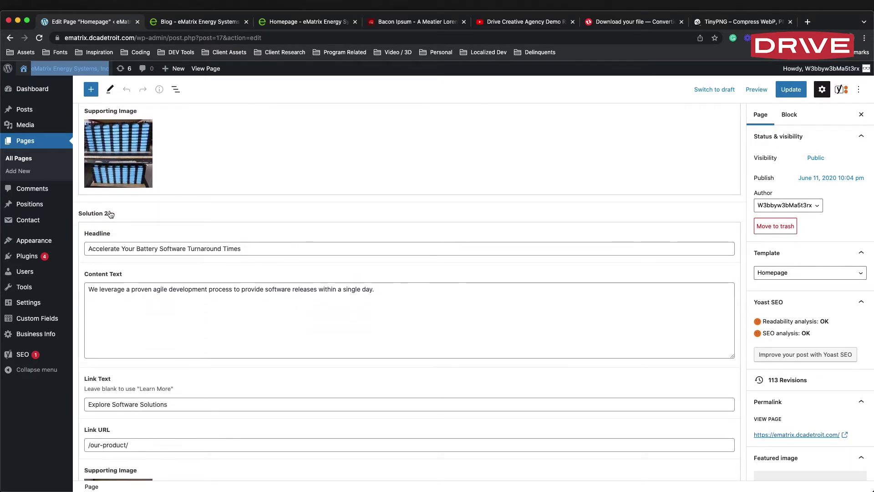
pyautogui.scroll(3, 116, 217)
pyautogui.scroll(-10, 136, 222)
pyautogui.scroll(3, 135, 223)
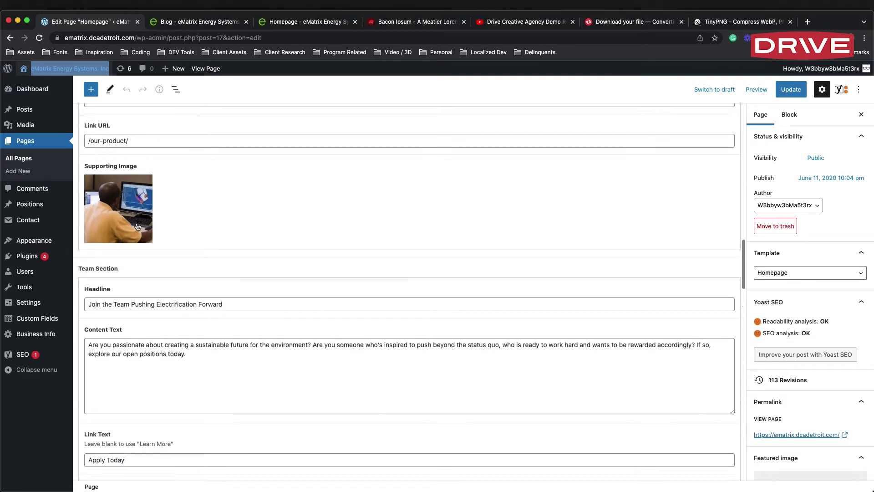
pyautogui.scroll(6, 137, 226)
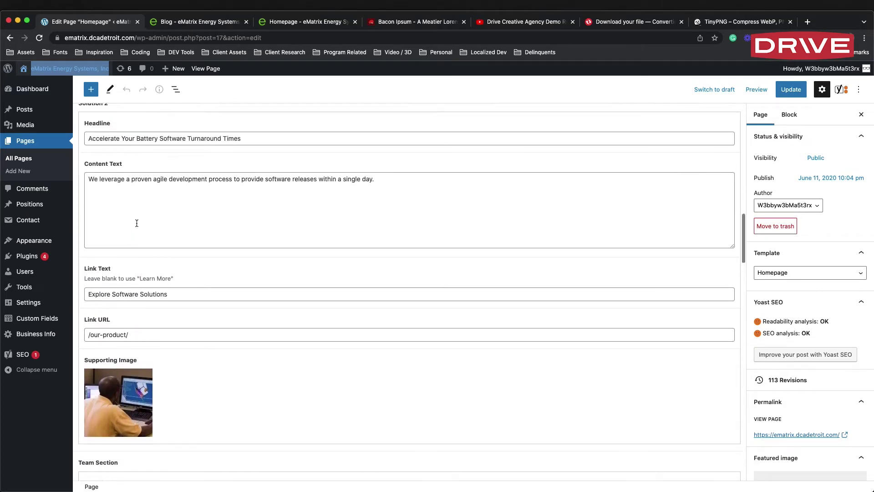
pyautogui.scroll(6, 137, 223)
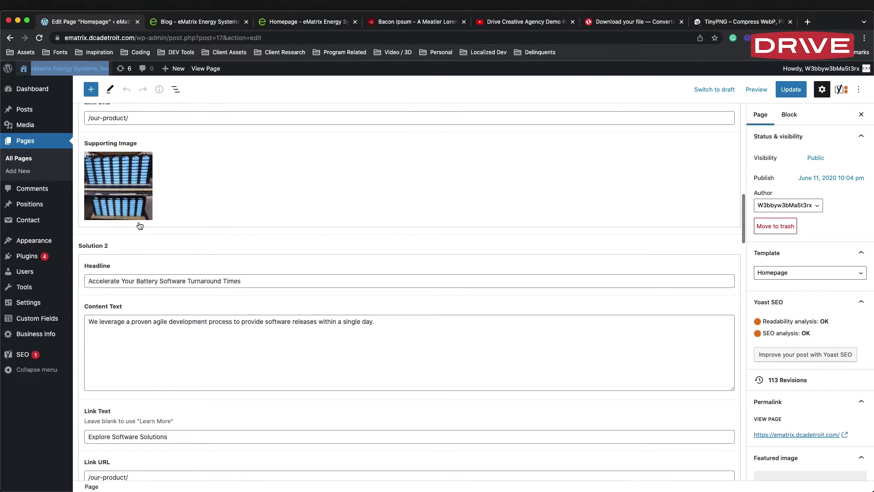
pyautogui.scroll(3, 139, 223)
pyautogui.scroll(-3, 139, 223)
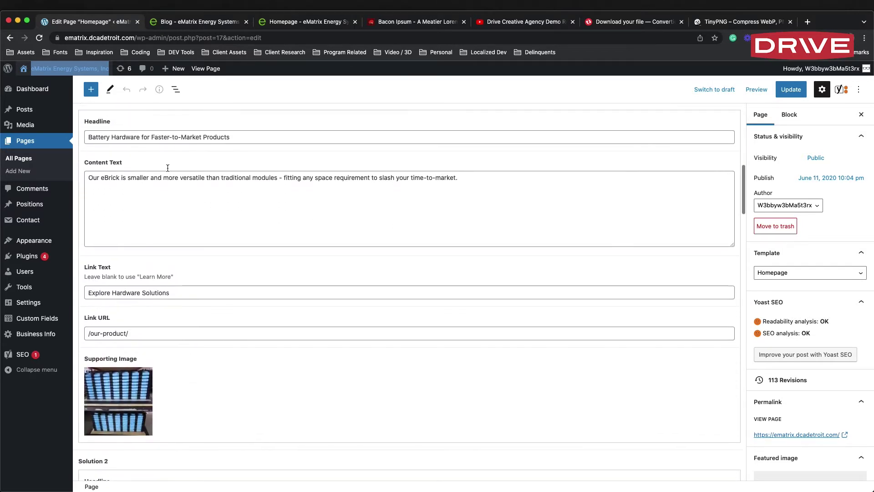
pyautogui.scroll(1, 155, 182)
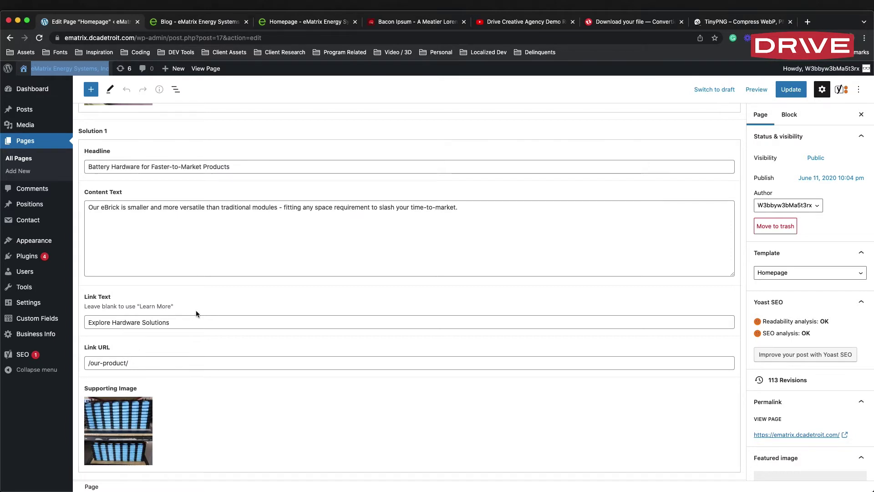
pyautogui.scroll(-5, 196, 313)
pyautogui.moveTo(128, 296)
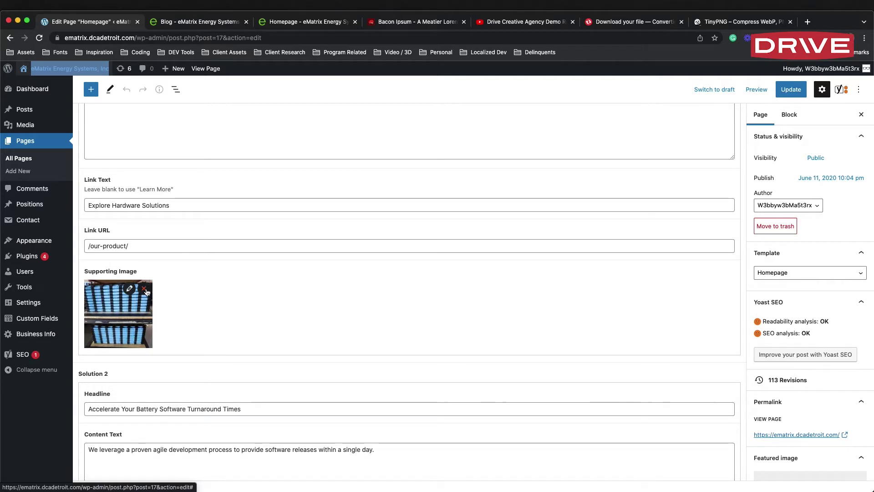
pyautogui.scroll(-1, 253, 273)
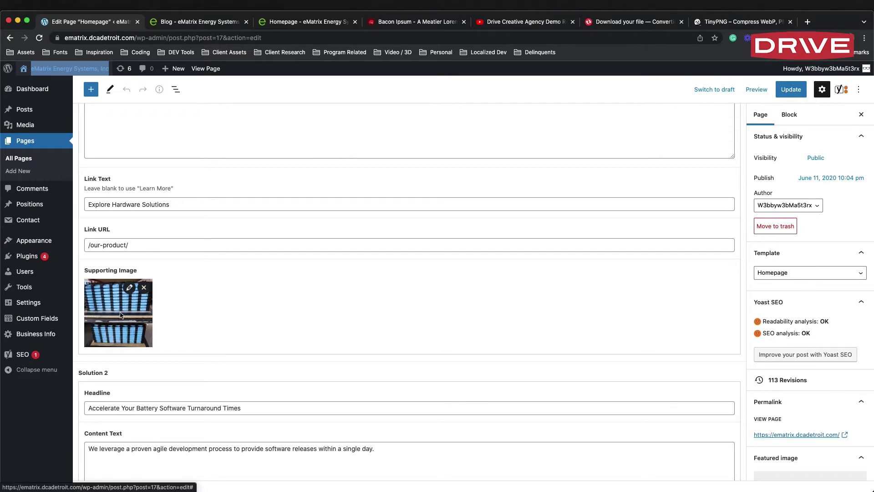
# Remove Solution 1's supporting image and open the media library to pick a replacement, loading all available images.
pyautogui.click(144, 287)
pyautogui.click(162, 285)
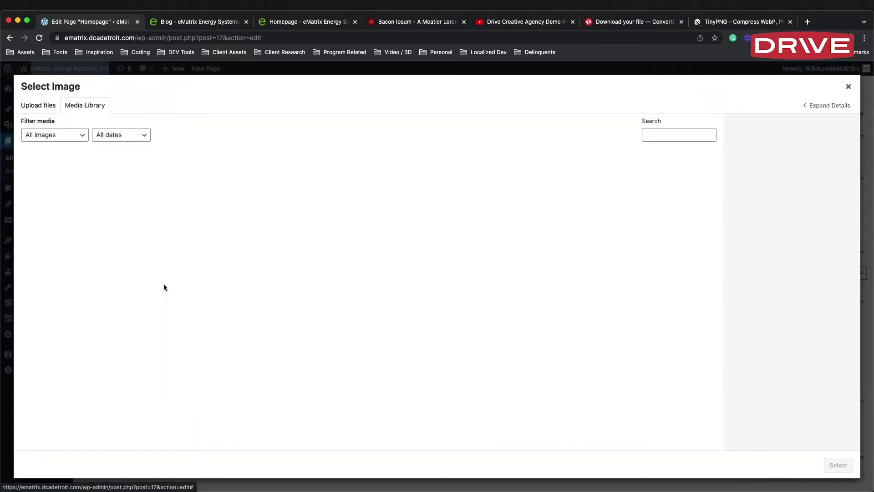
pyautogui.scroll(-15, 338, 263)
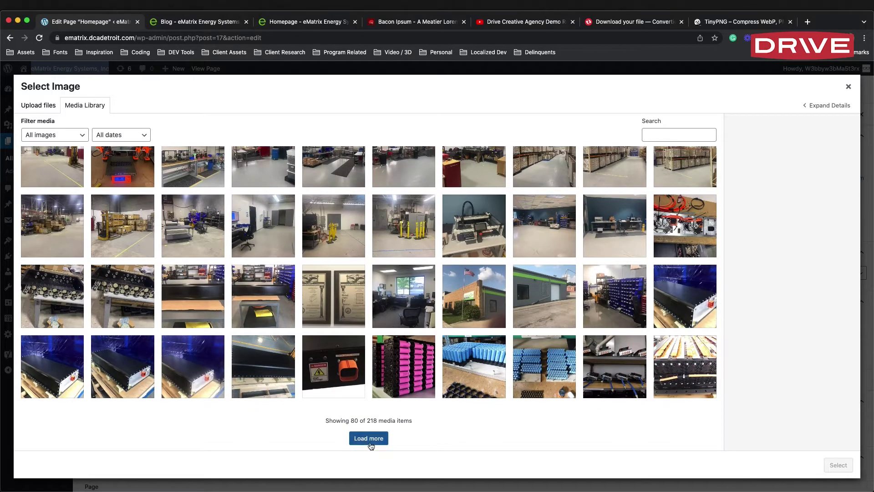
pyautogui.click(369, 438)
pyautogui.scroll(-5, 498, 289)
pyautogui.scroll(-5, 497, 289)
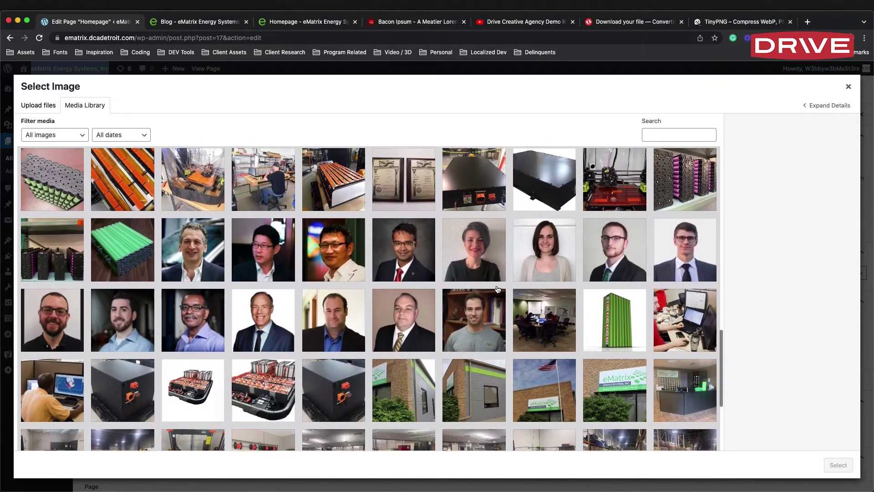
pyautogui.scroll(4, 497, 290)
pyautogui.scroll(-10, 498, 290)
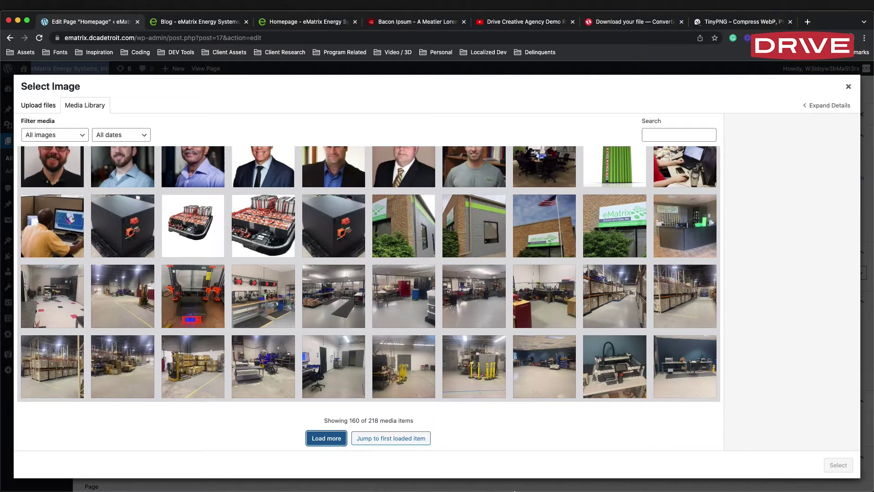
pyautogui.click(326, 439)
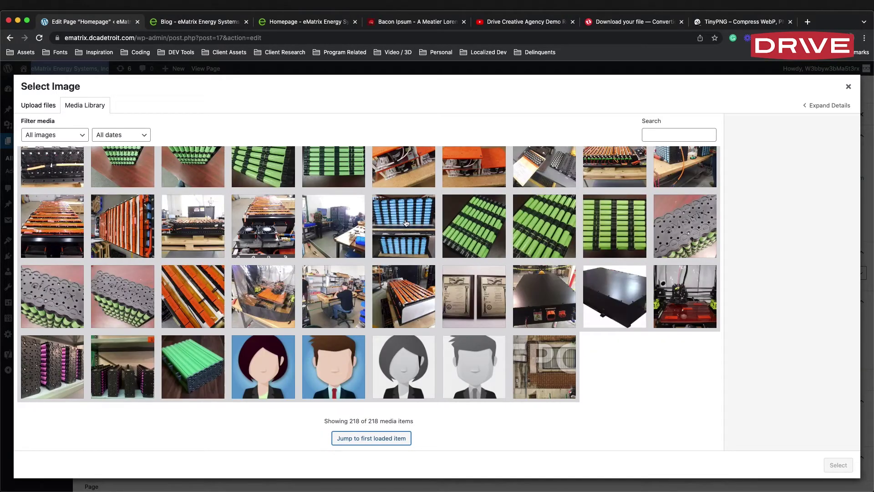
# Select the ematrix_large_18 image of the blue battery modules and highlight its pixel dimensions in the attachment details.
pyautogui.scroll(3, 351, 230)
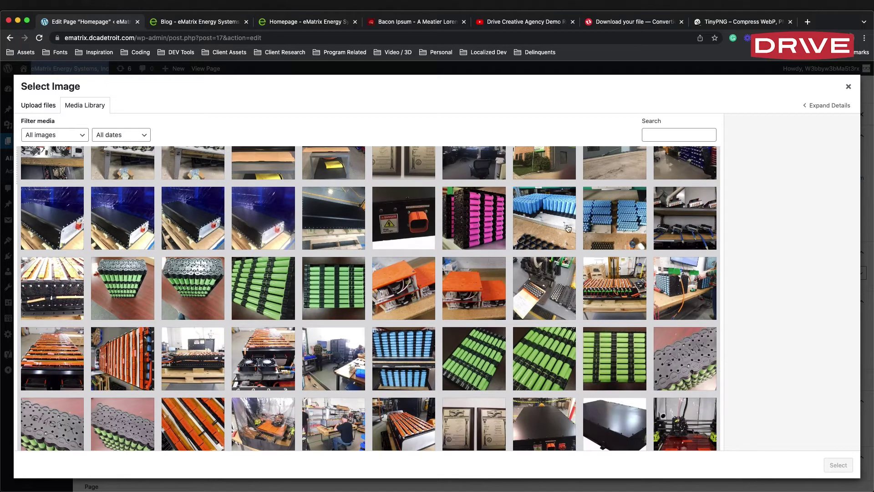
pyautogui.scroll(2, 572, 221)
pyautogui.scroll(-4, 572, 221)
pyautogui.click(404, 328)
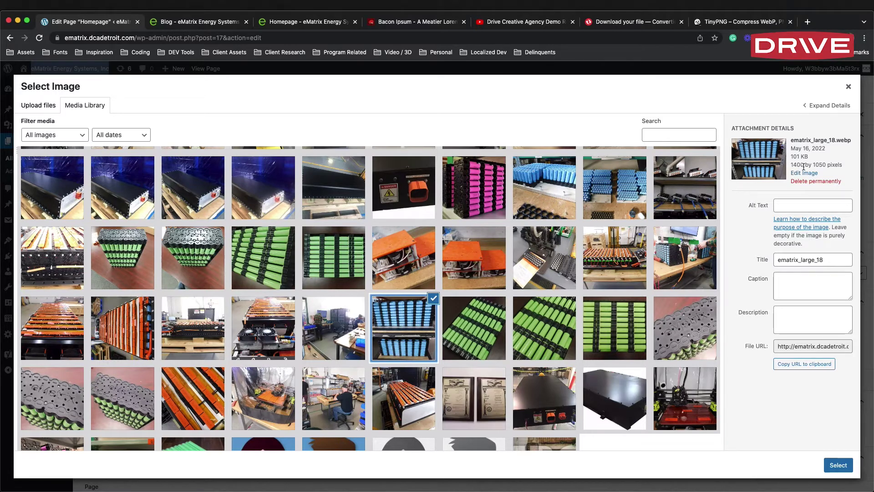
pyautogui.moveTo(791, 165); pyautogui.dragTo(822, 165)
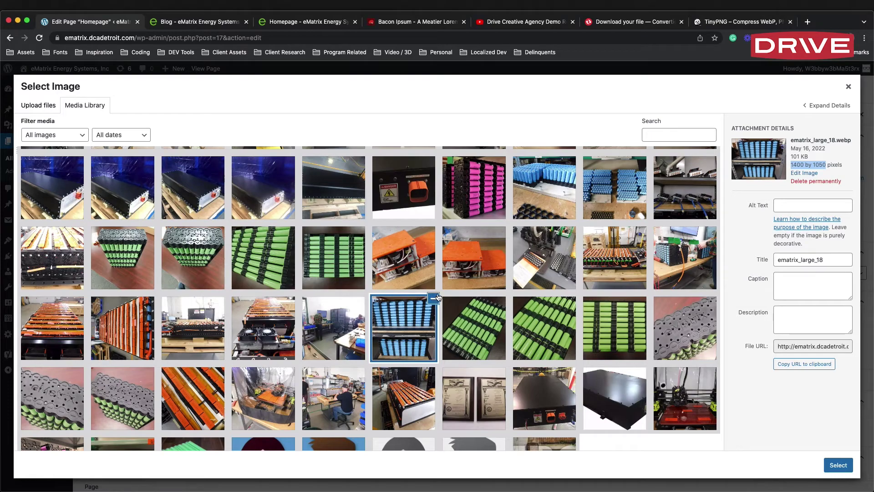
# Select the ematrix_small_18 image of the blue battery modules, clear its title, and insert it as Solution 1's supporting image.
pyautogui.scroll(5, 439, 295)
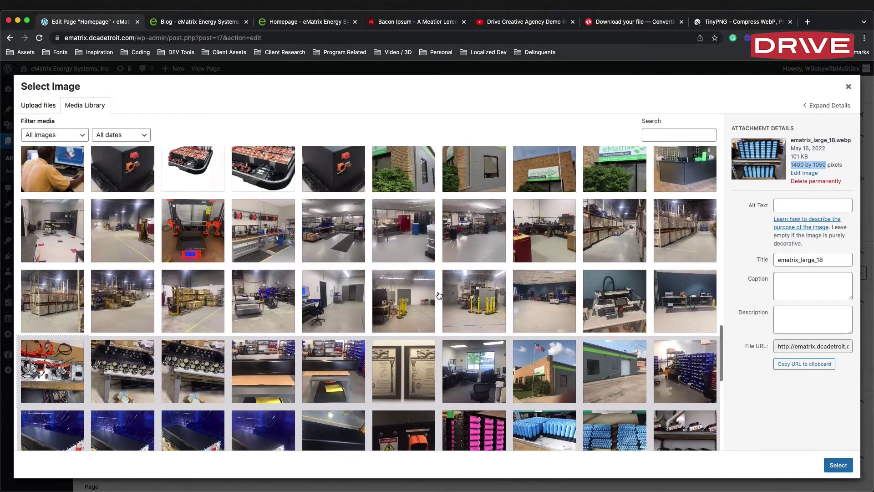
pyautogui.scroll(-3, 438, 295)
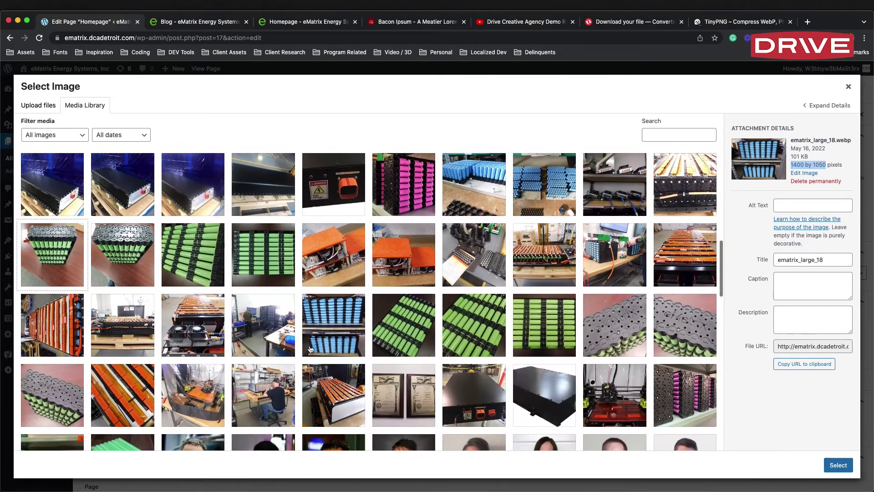
pyautogui.click(326, 339)
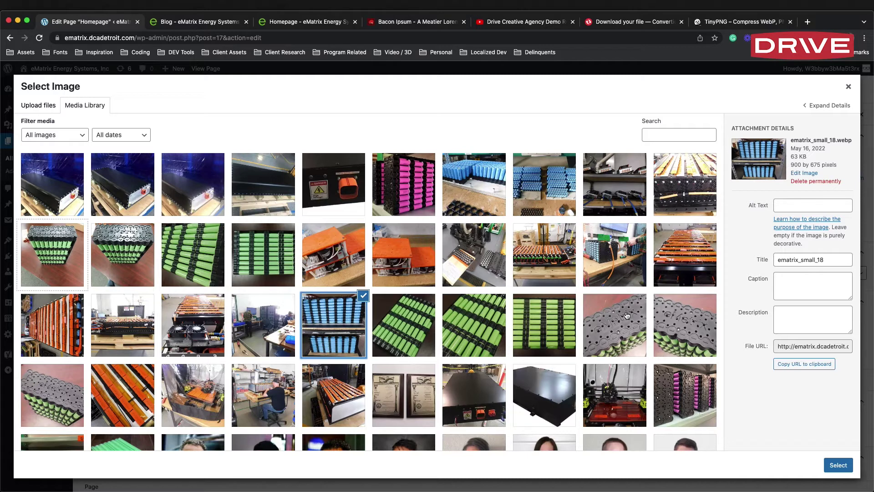
pyautogui.doubleClick(836, 259)
pyautogui.press('BackSpace')
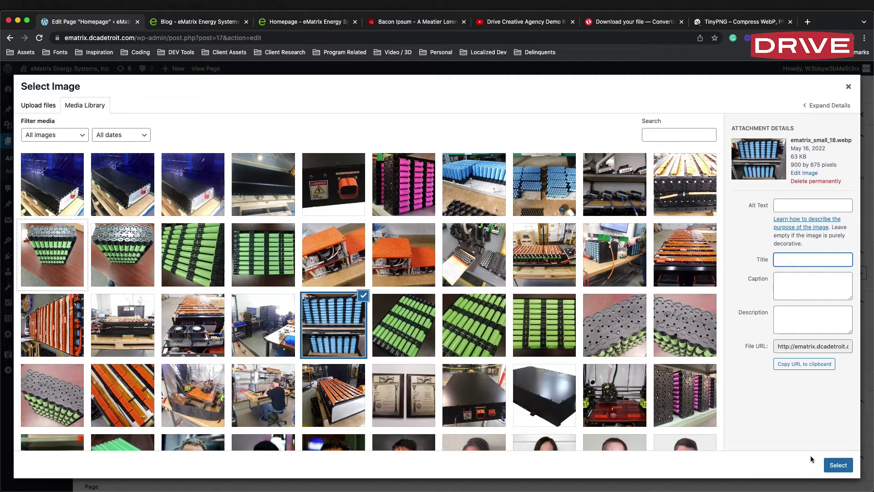
pyautogui.click(837, 464)
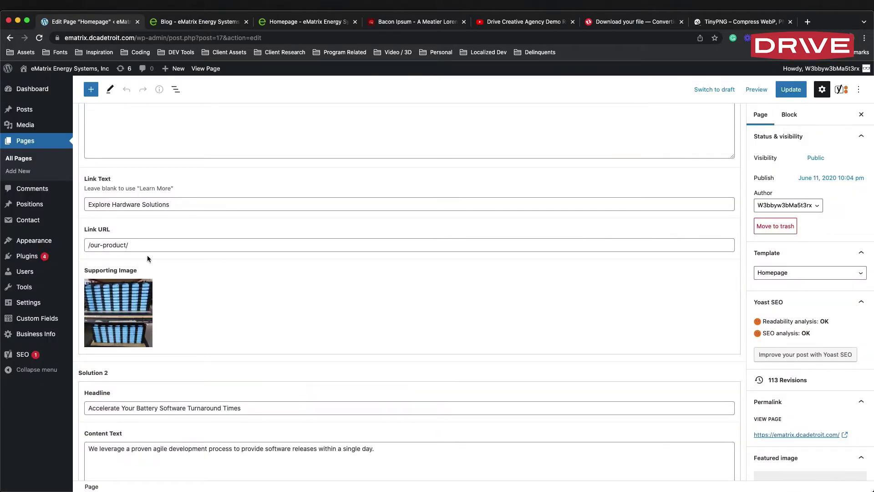
# Check the new supporting image in Solution 1 and update the Homepage.
pyautogui.scroll(-6, 250, 280)
pyautogui.scroll(4, 253, 282)
pyautogui.click(786, 90)
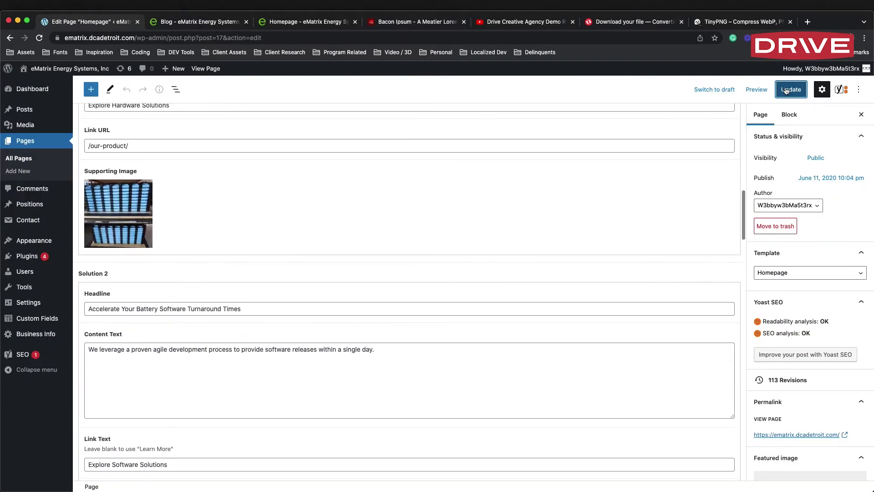
# Examine the remaining Homepage fields from Solution 2's content text through the Investor Section to the testimonial rows.
pyautogui.scroll(-5, 230, 122)
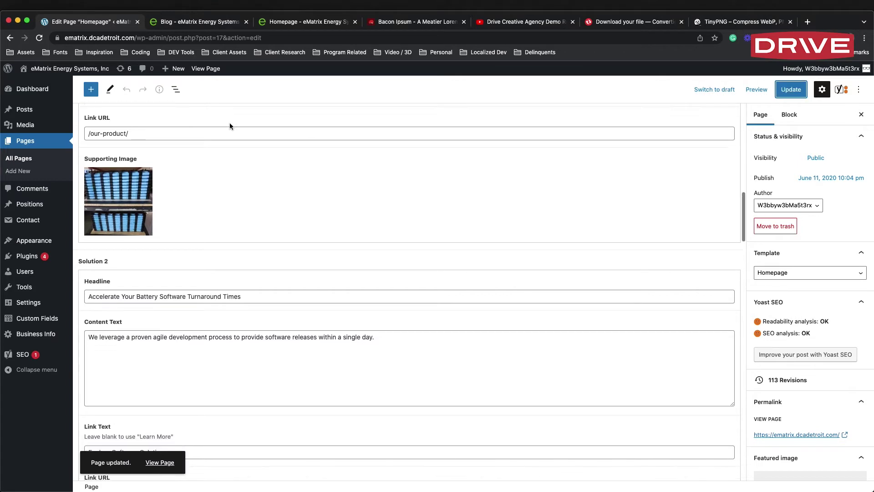
pyautogui.scroll(1, 390, 268)
pyautogui.scroll(1, 389, 267)
pyautogui.moveTo(395, 204); pyautogui.dragTo(95, 204)
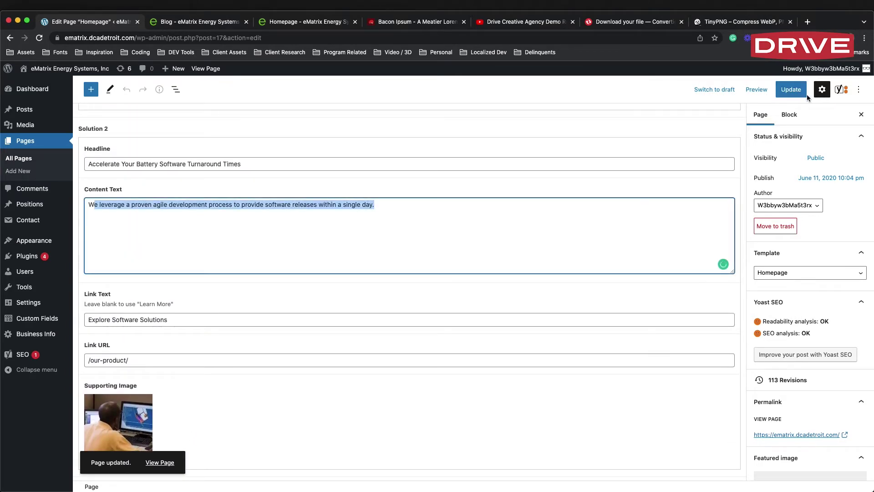
pyautogui.scroll(-10, 555, 225)
pyautogui.scroll(-10, 556, 225)
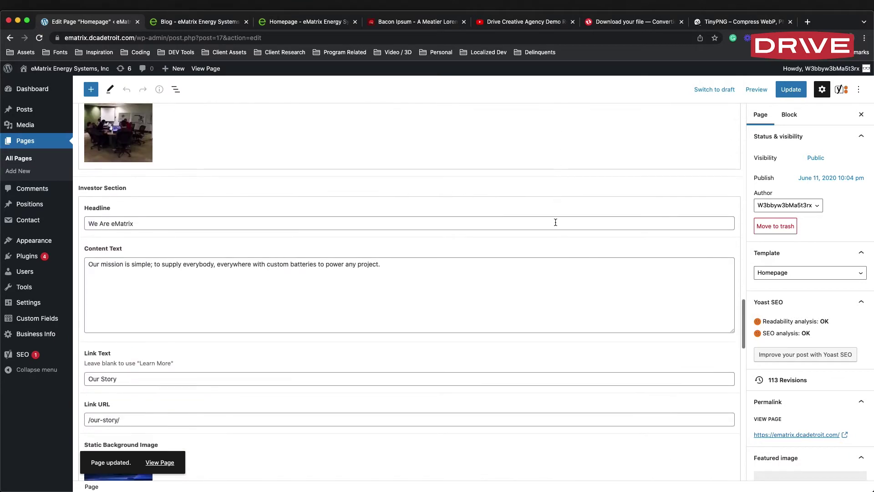
pyautogui.scroll(-5, 296, 172)
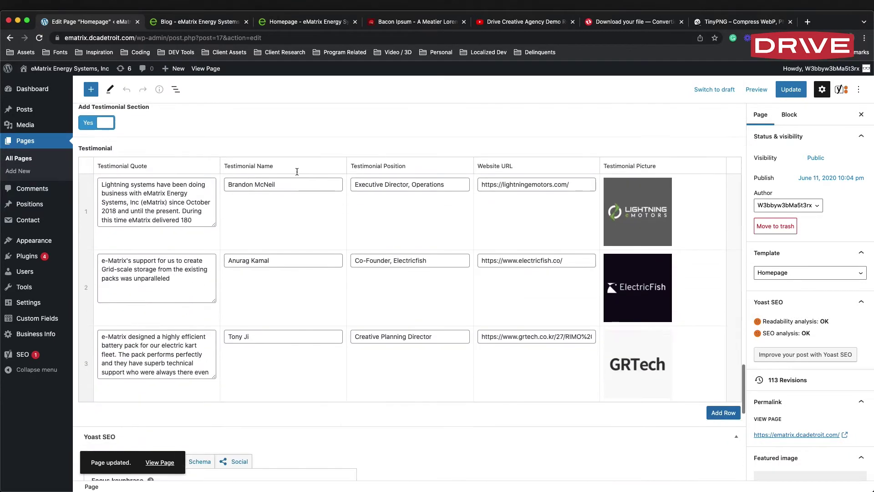
pyautogui.scroll(3, 297, 171)
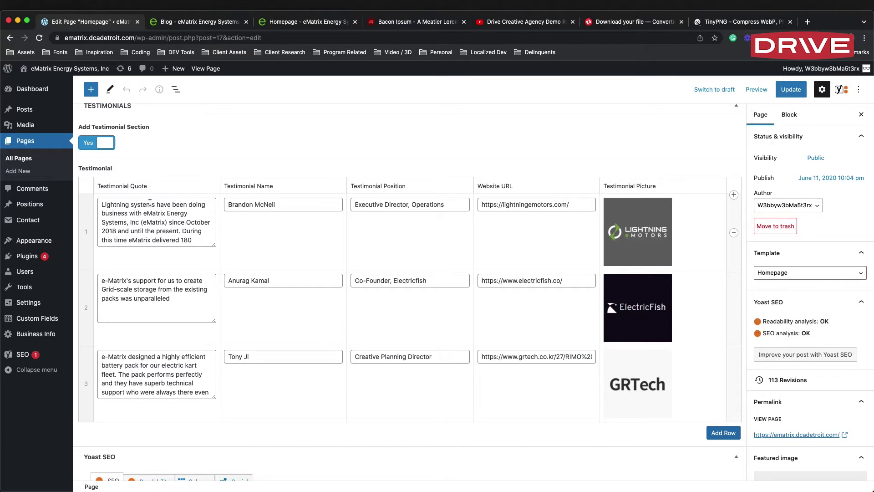
pyautogui.click(111, 210)
pyautogui.scroll(-5, 116, 214)
pyautogui.scroll(5, 121, 211)
# View the testimonial cards at the end of the live homepage and return to the Homepage editor.
pyautogui.click(296, 21)
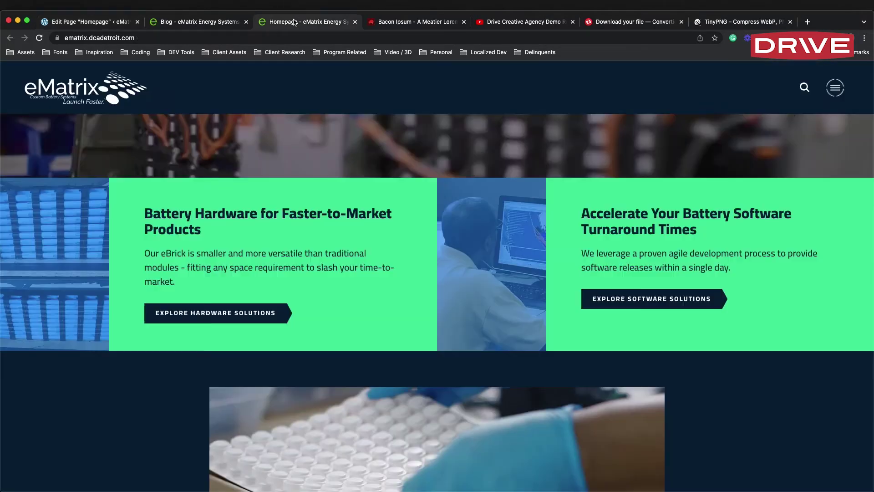
pyautogui.scroll(-15, 475, 317)
pyautogui.scroll(-2, 477, 317)
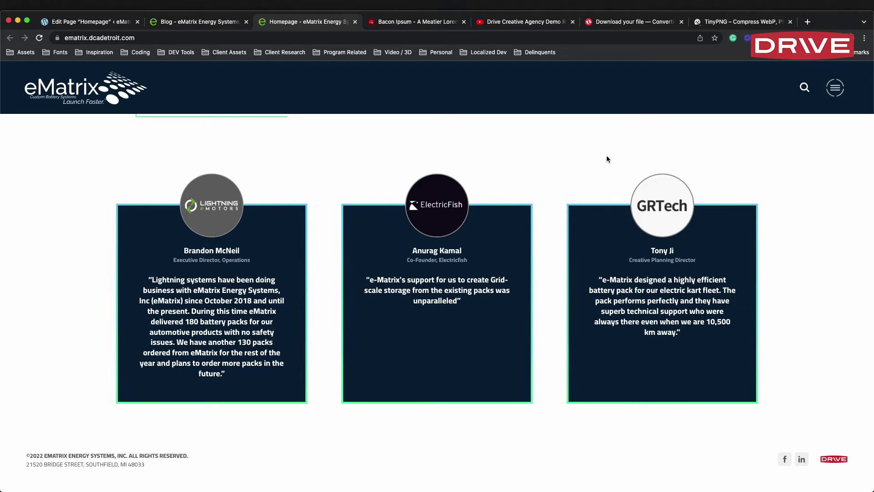
pyautogui.click(214, 21)
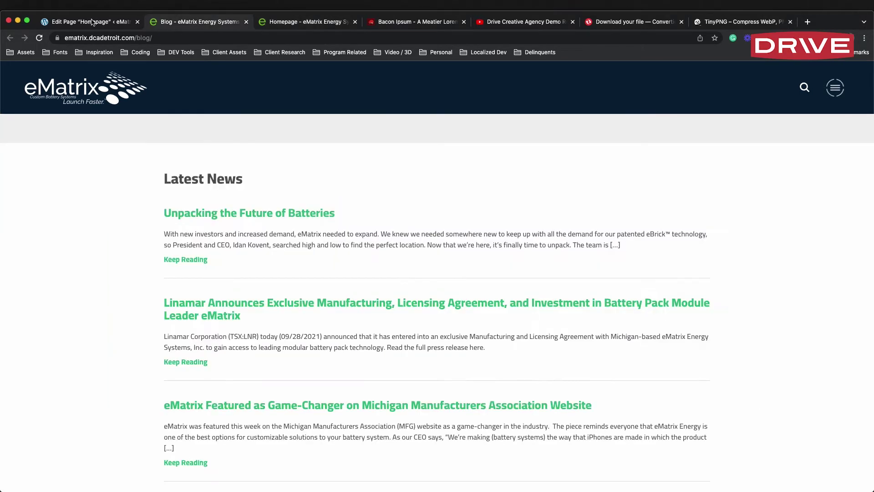
pyautogui.click(90, 22)
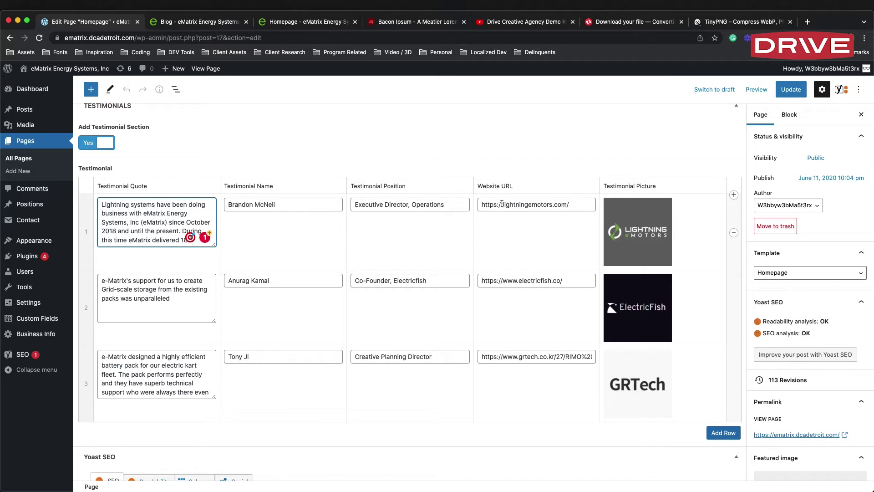
# Collapse the Testimonials section, then collapse and re-expand the Yoast SEO section while checking its settings.
pyautogui.moveTo(633, 208)
pyautogui.scroll(5, 337, 157)
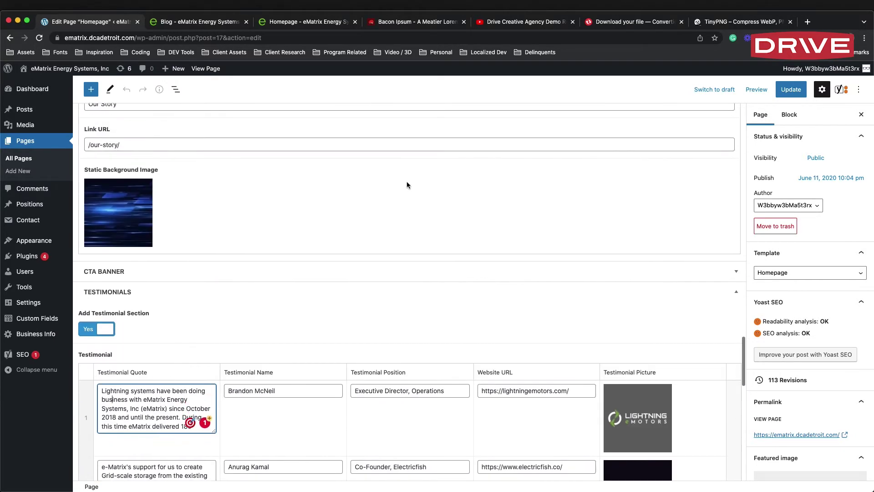
pyautogui.click(736, 296)
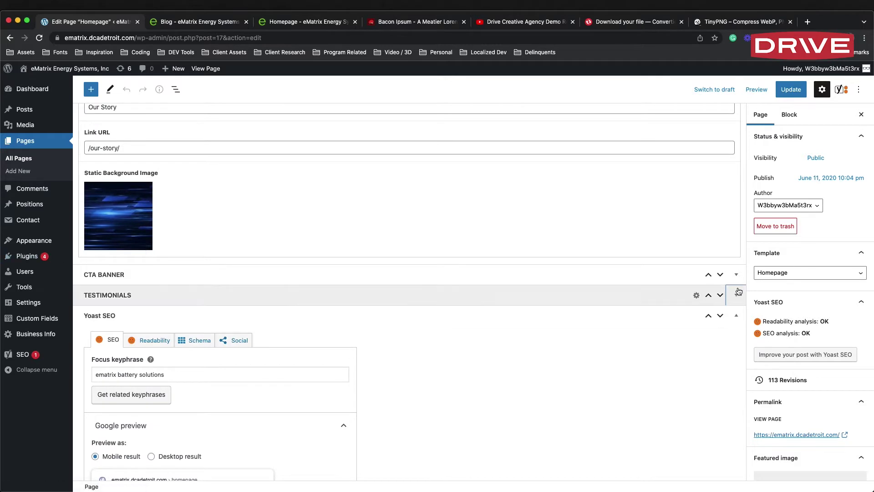
pyautogui.scroll(-4, 542, 292)
pyautogui.scroll(2, 542, 291)
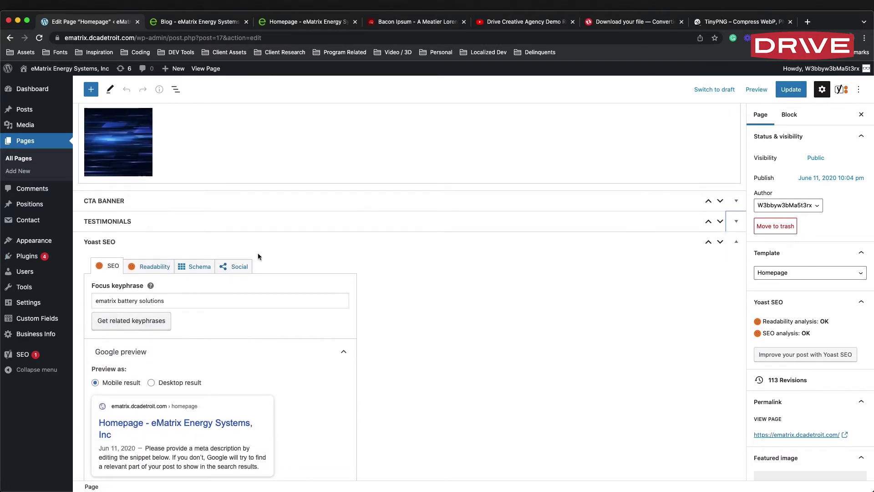
pyautogui.click(737, 242)
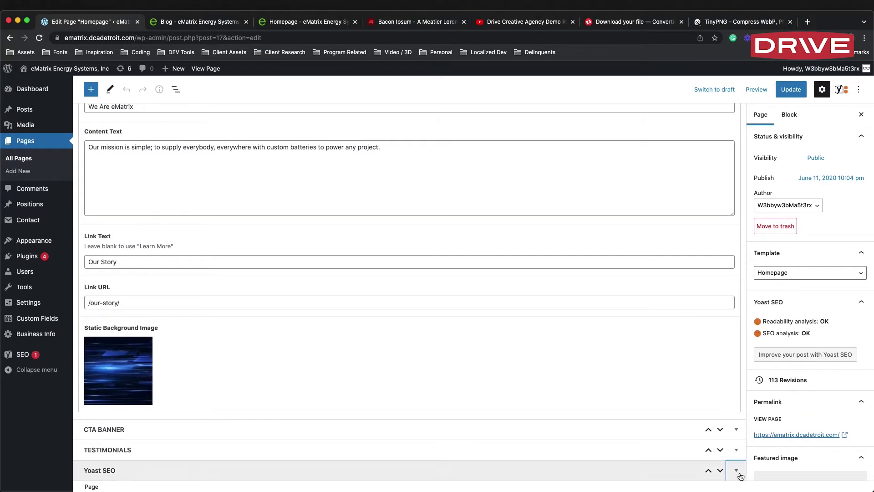
pyautogui.click(736, 470)
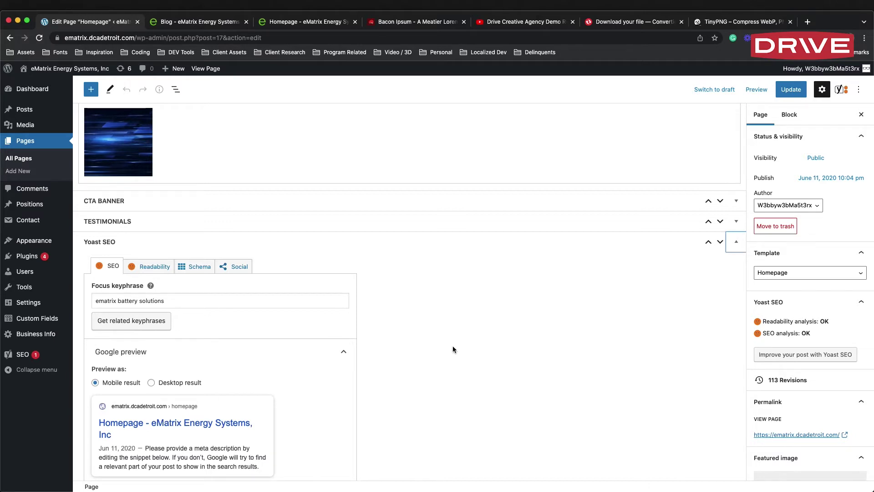
# Review the whole set of Homepage Sections fields, from the Hero Section through the solutions to the Team and Investor sections.
pyautogui.scroll(15, 493, 356)
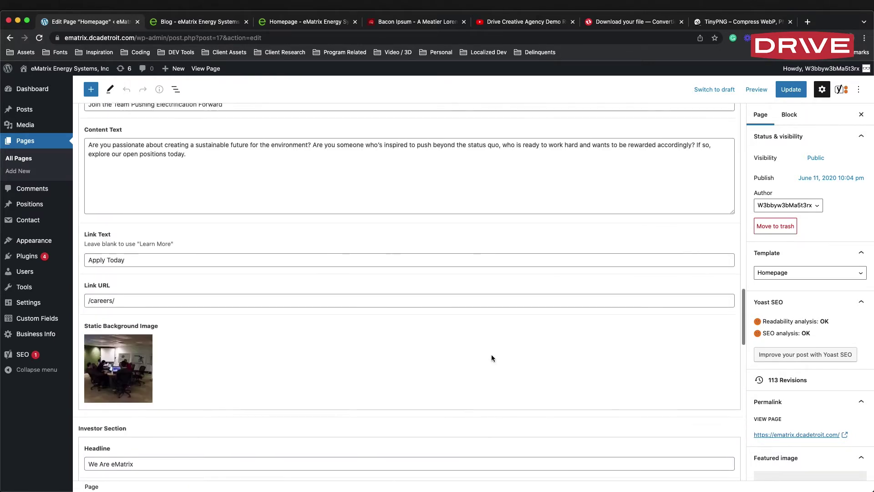
pyautogui.scroll(15, 491, 354)
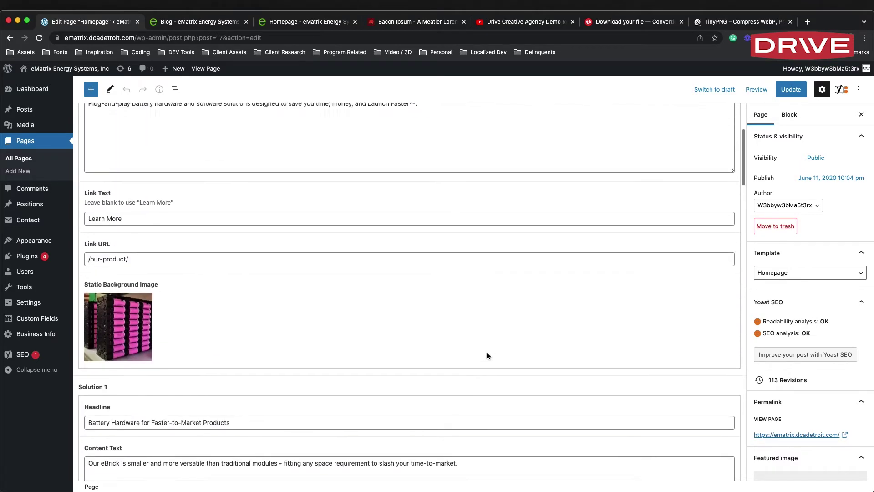
pyautogui.scroll(5, 483, 354)
pyautogui.scroll(-20, 481, 354)
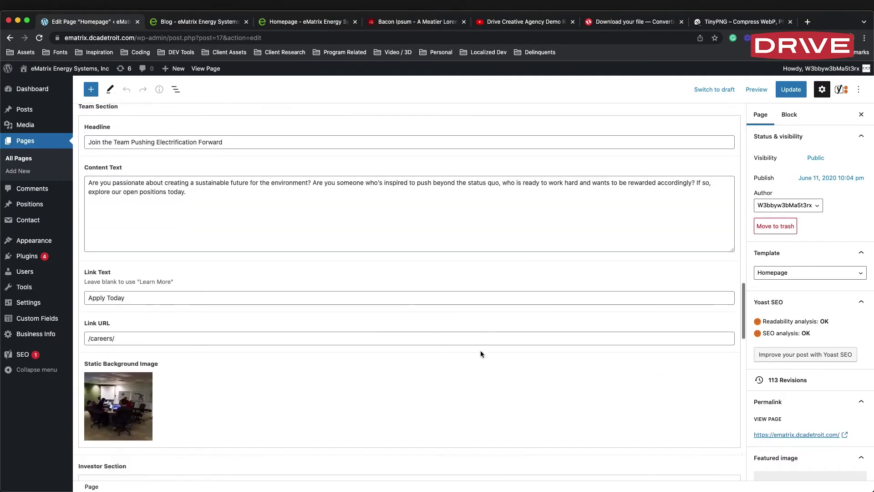
pyautogui.scroll(15, 476, 349)
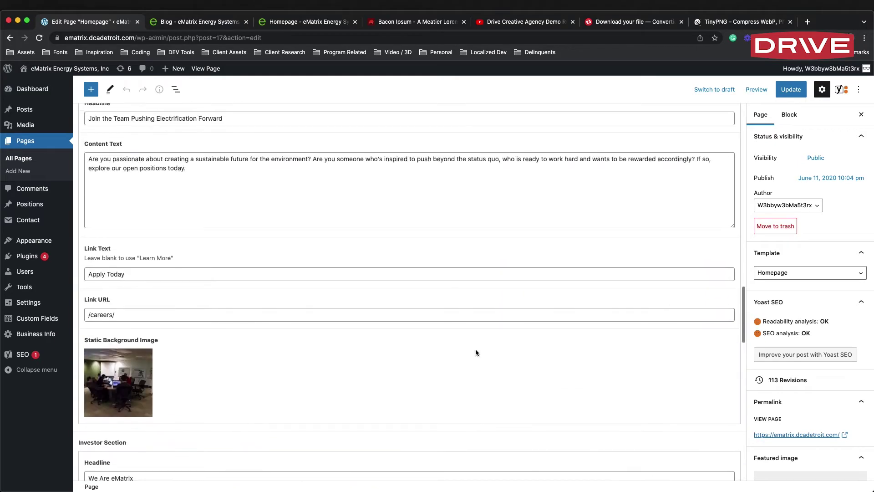
pyautogui.scroll(20, 554, 302)
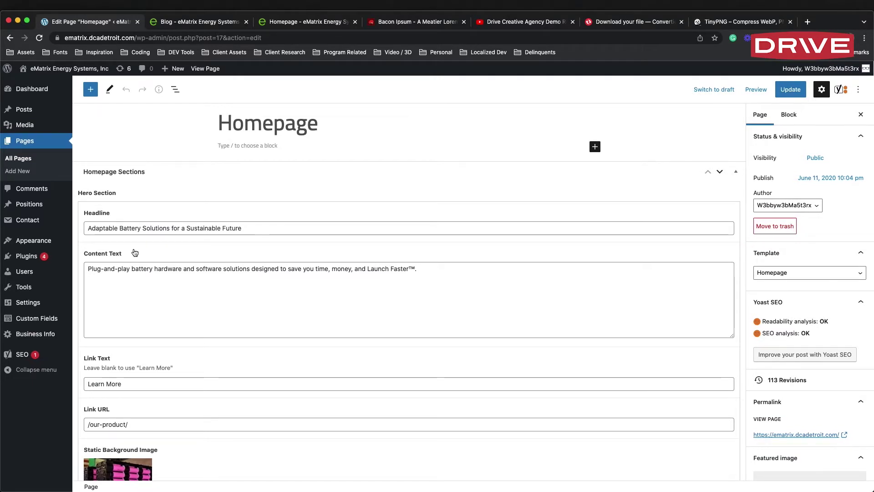
pyautogui.scroll(-15, 608, 241)
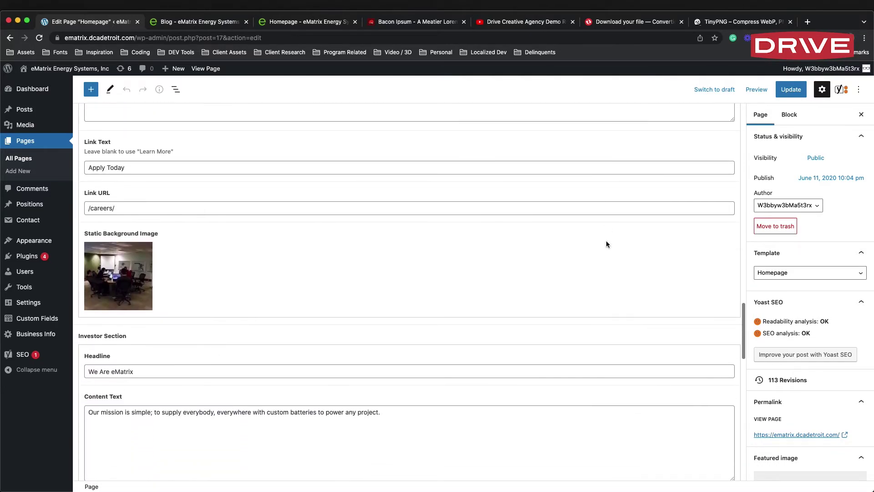
pyautogui.scroll(-15, 607, 244)
pyautogui.scroll(20, 606, 245)
pyautogui.scroll(-20, 606, 245)
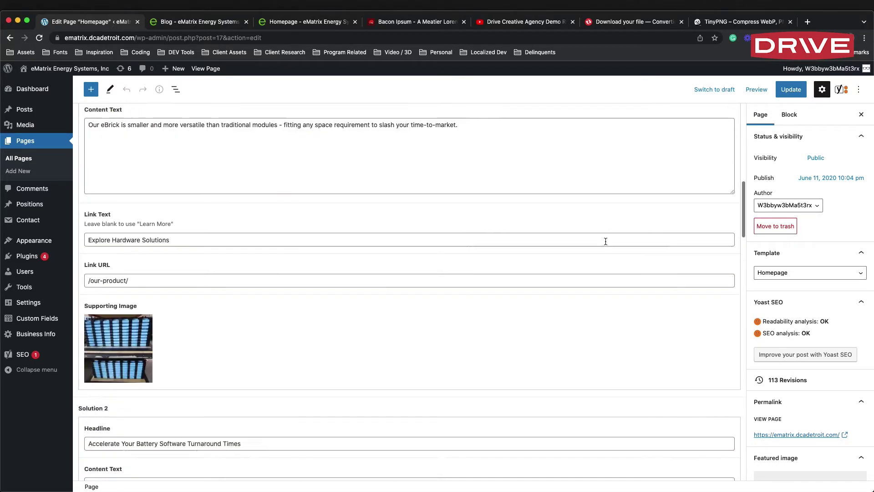
pyautogui.scroll(-10, 605, 242)
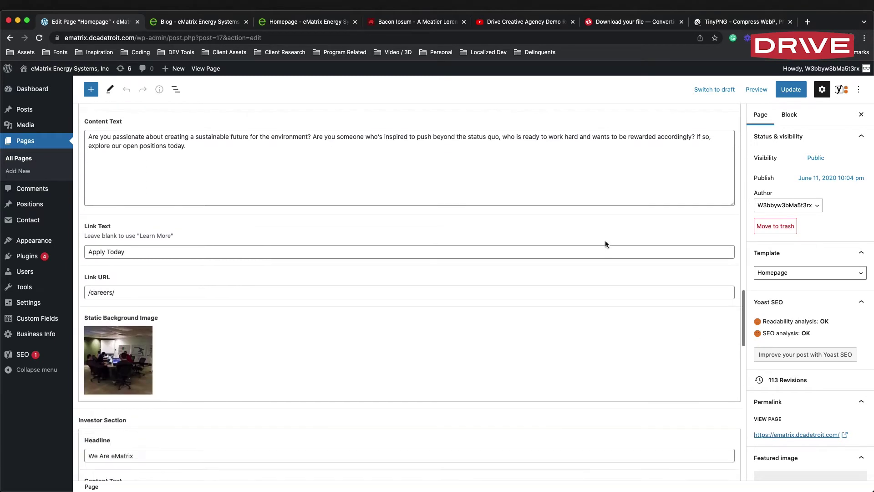
pyautogui.scroll(15, 605, 242)
pyautogui.scroll(20, 605, 245)
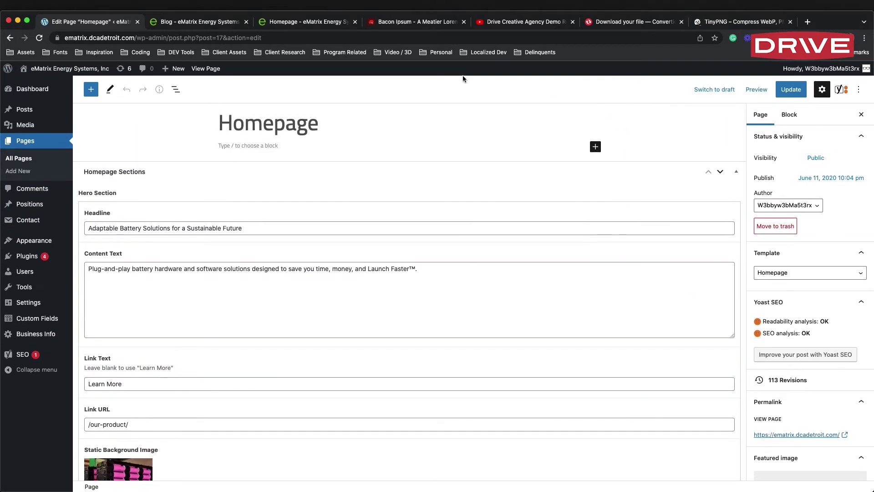
# Open the Our Product page for editing from the list of all pages and look through its hardware and software content.
pyautogui.click(31, 148)
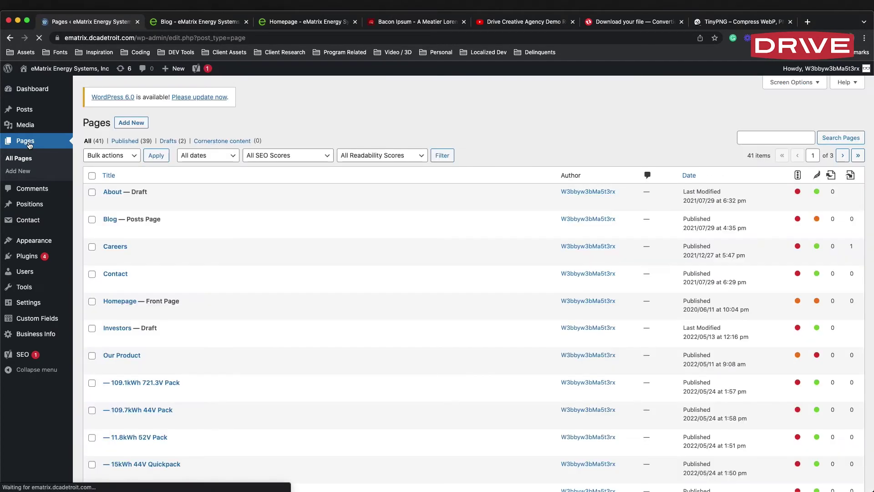
pyautogui.scroll(-1, 562, 207)
pyautogui.scroll(-5, 562, 207)
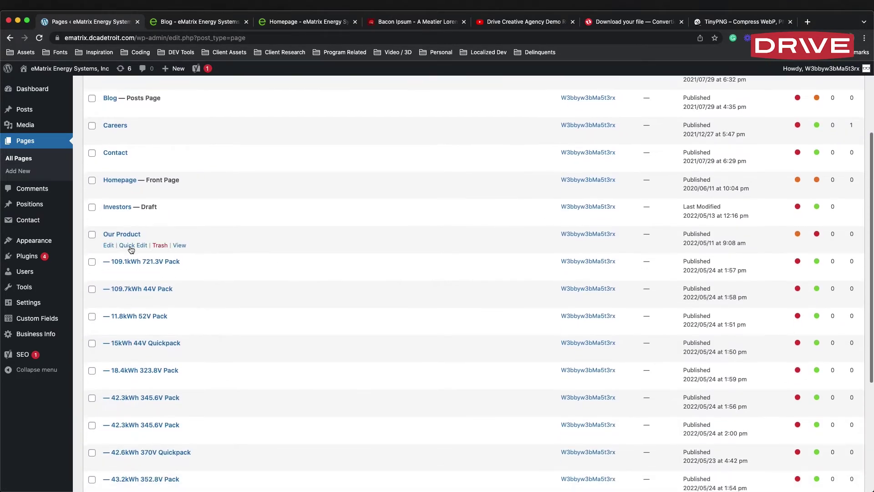
pyautogui.click(117, 234)
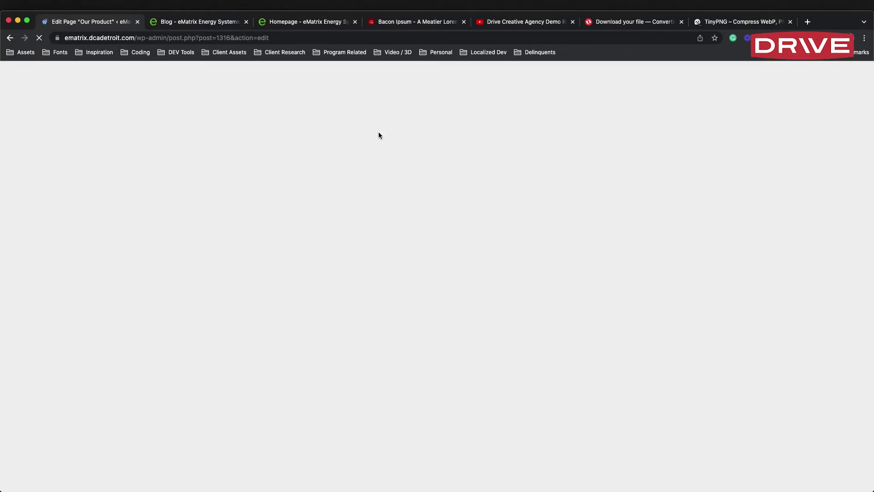
pyautogui.scroll(-10, 548, 122)
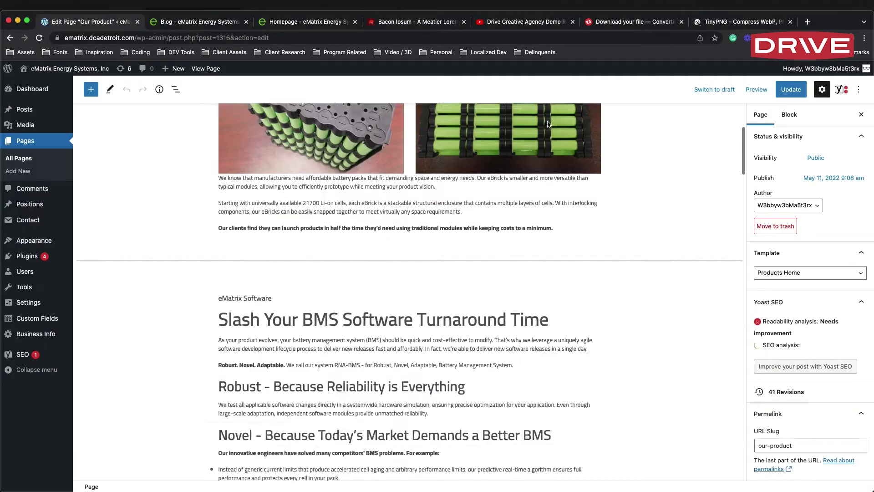
pyautogui.scroll(10, 548, 121)
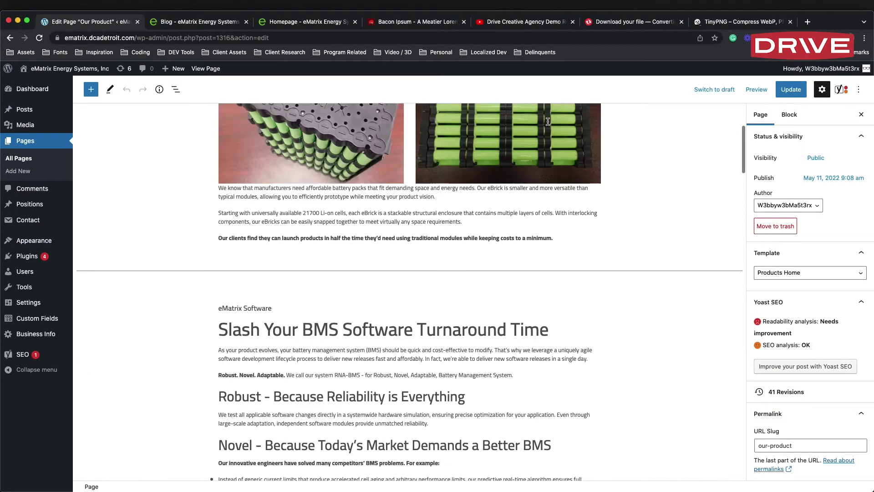
pyautogui.scroll(-7, 547, 122)
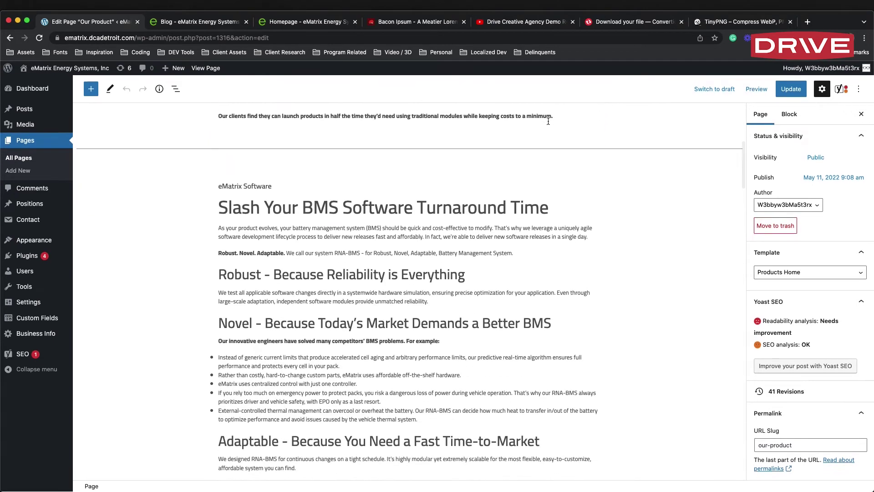
# Review the Our Product page's Product Grid tiles, Page Header and Feature Block fields, and return to the start of the page.
pyautogui.scroll(-8, 548, 121)
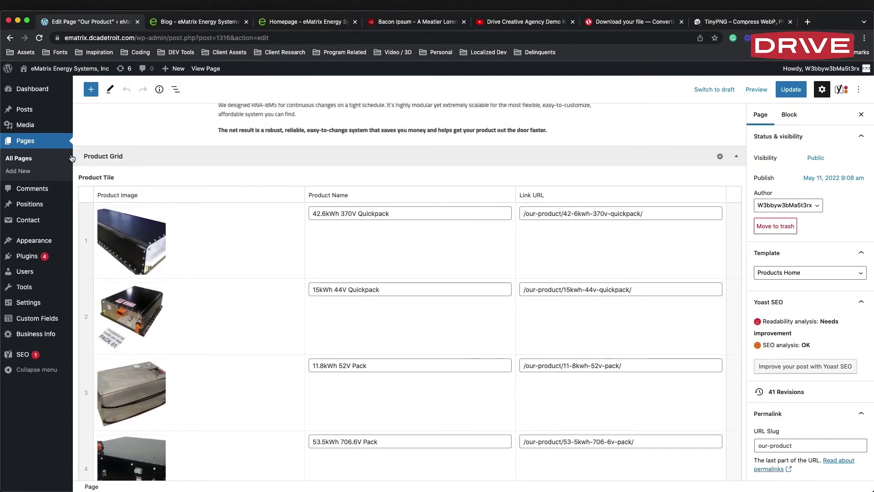
pyautogui.scroll(-2, 281, 177)
pyautogui.scroll(-4, 282, 177)
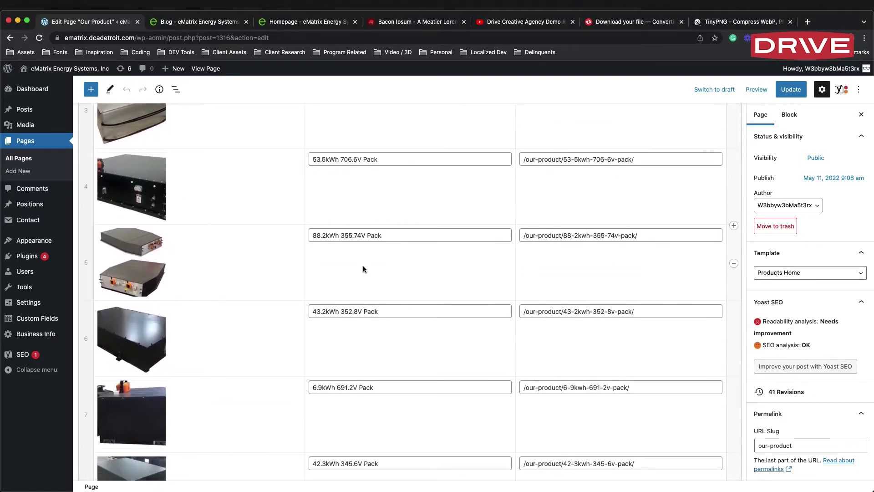
pyautogui.scroll(-18, 643, 235)
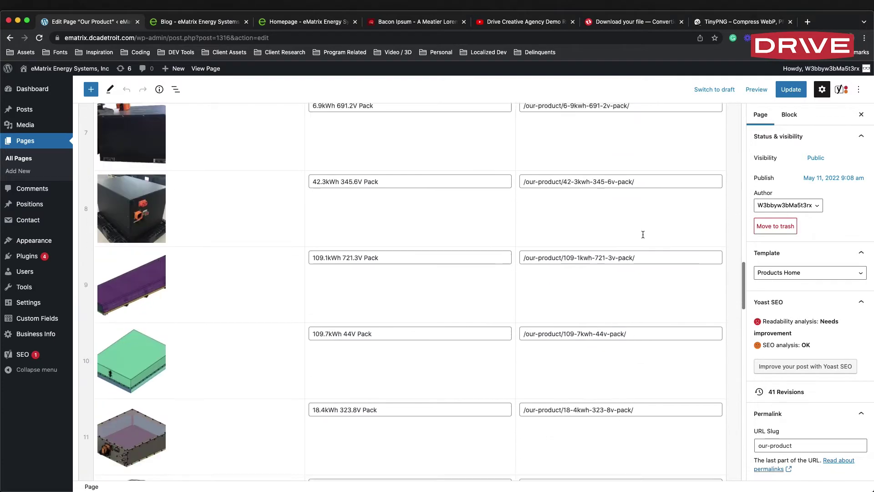
pyautogui.scroll(-2, 643, 234)
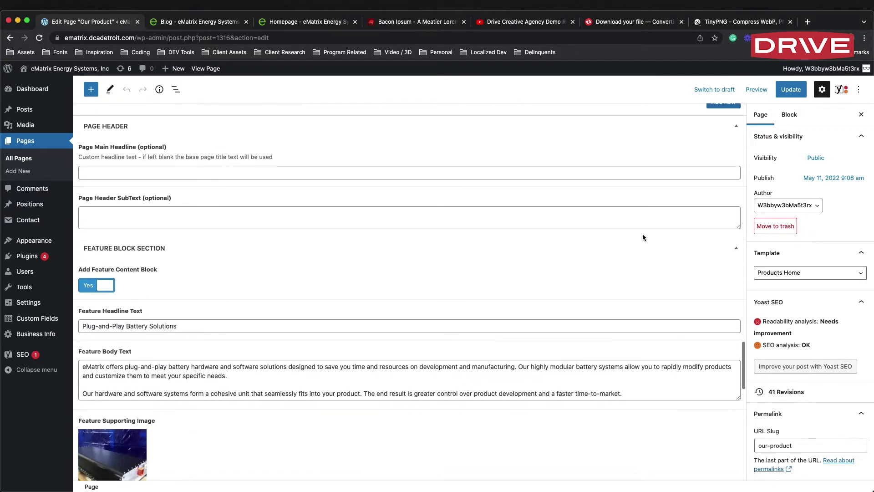
pyautogui.scroll(-2, 643, 234)
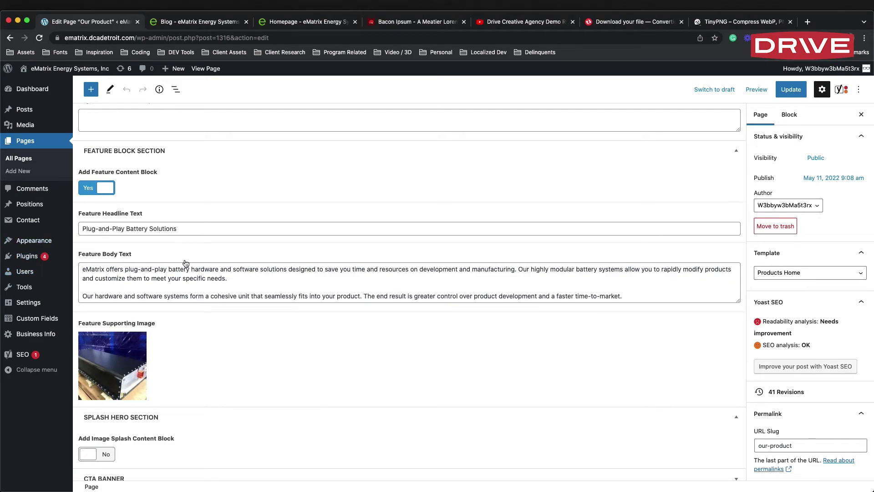
pyautogui.scroll(20, 280, 274)
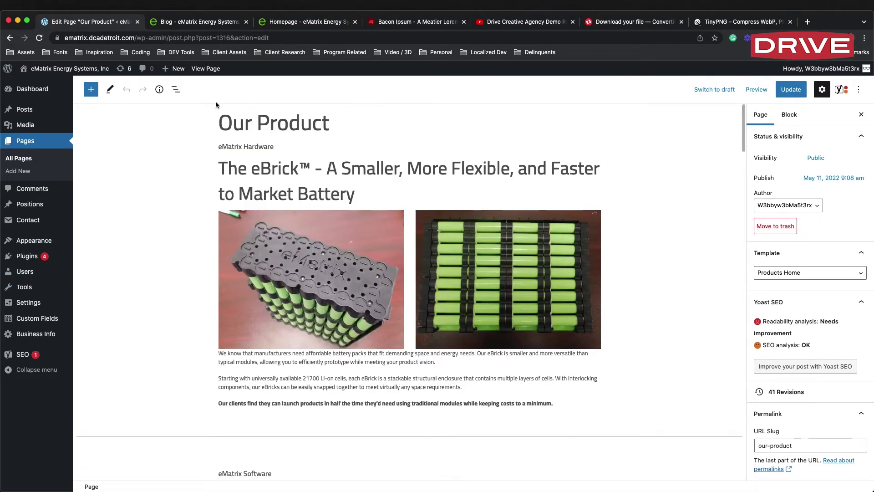
# Open the List view of the page's blocks and look through the hardware and software content, selecting the bulleted list of BMS examples.
pyautogui.click(176, 89)
pyautogui.click(176, 90)
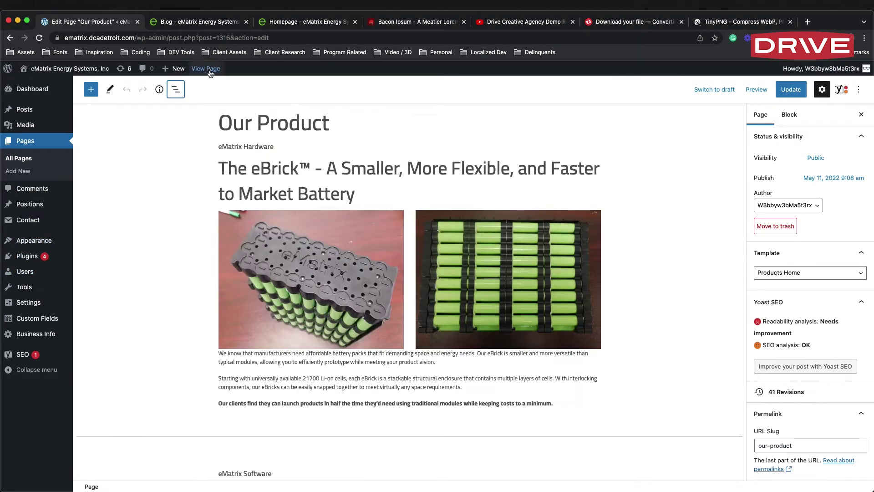
pyautogui.click(176, 90)
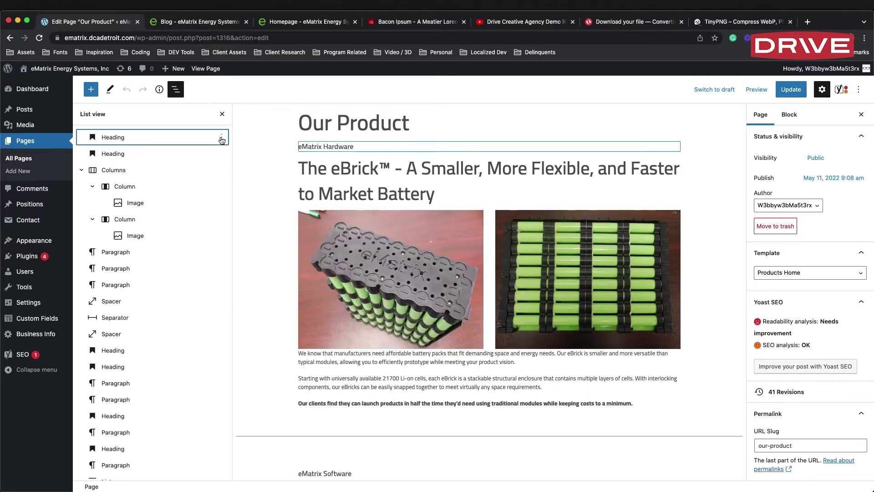
pyautogui.scroll(-10, 372, 121)
pyautogui.scroll(-5, 372, 121)
pyautogui.scroll(1, 410, 182)
pyautogui.click(494, 132)
pyautogui.scroll(4, 494, 248)
pyautogui.scroll(10, 494, 248)
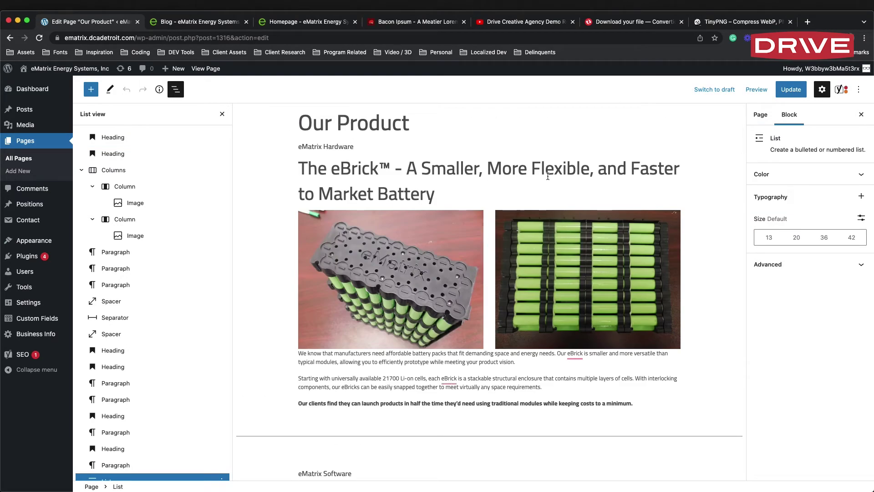
pyautogui.scroll(-6, 550, 176)
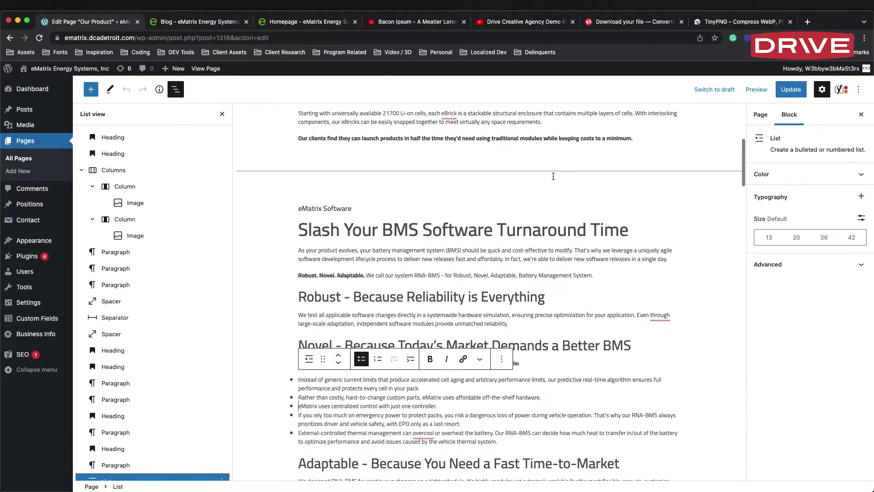
pyautogui.scroll(6, 553, 176)
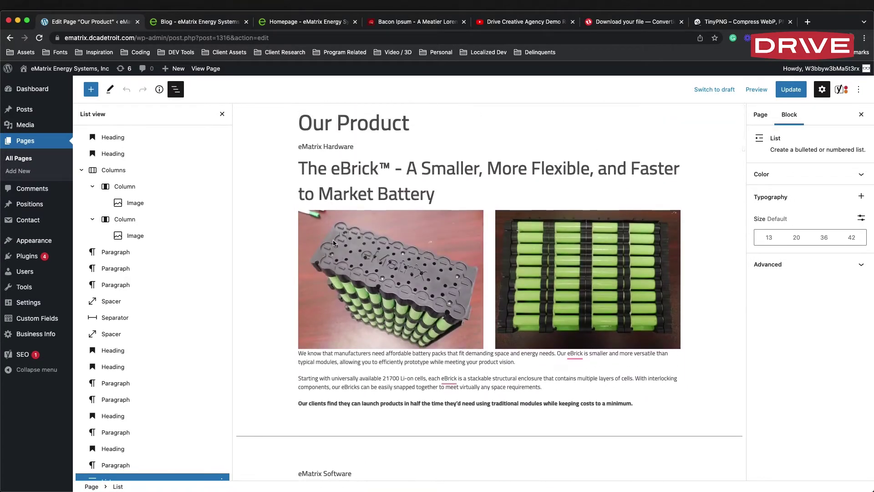
# Inspect the eBrick heading, the heading level options of the "Novel" heading, and the bulleted list below it without changing them.
pyautogui.click(318, 208)
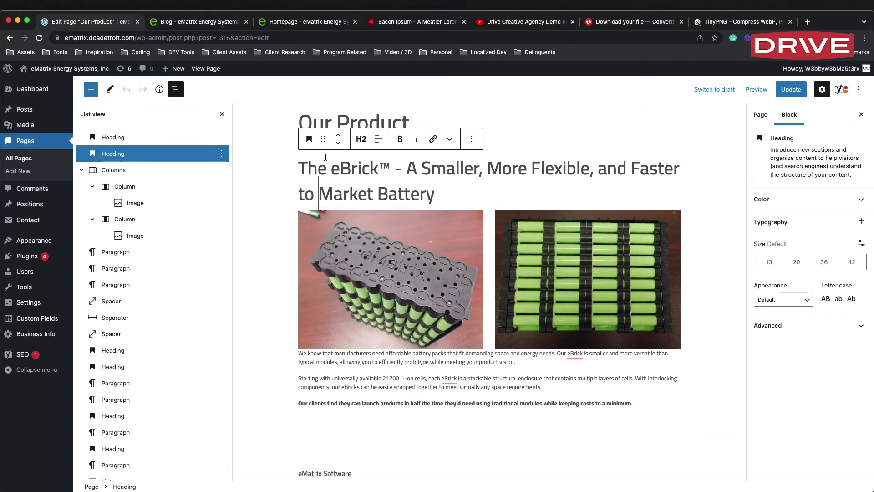
pyautogui.scroll(-3, 496, 308)
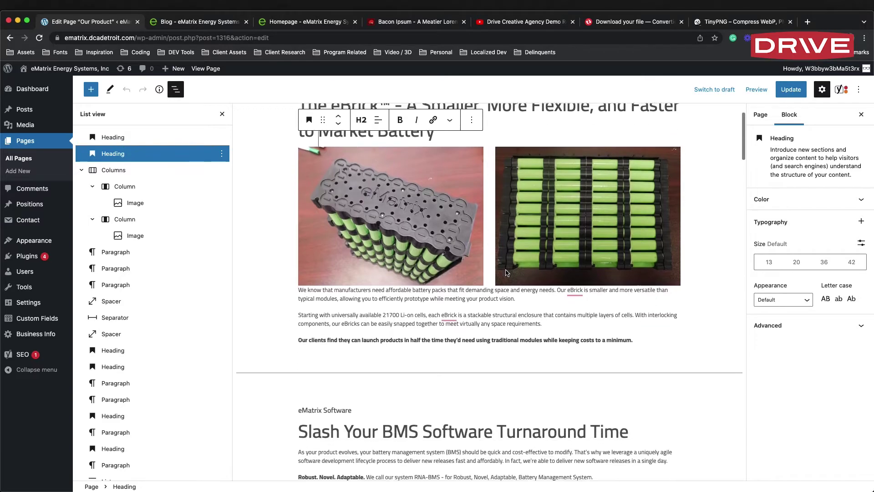
pyautogui.moveTo(498, 323)
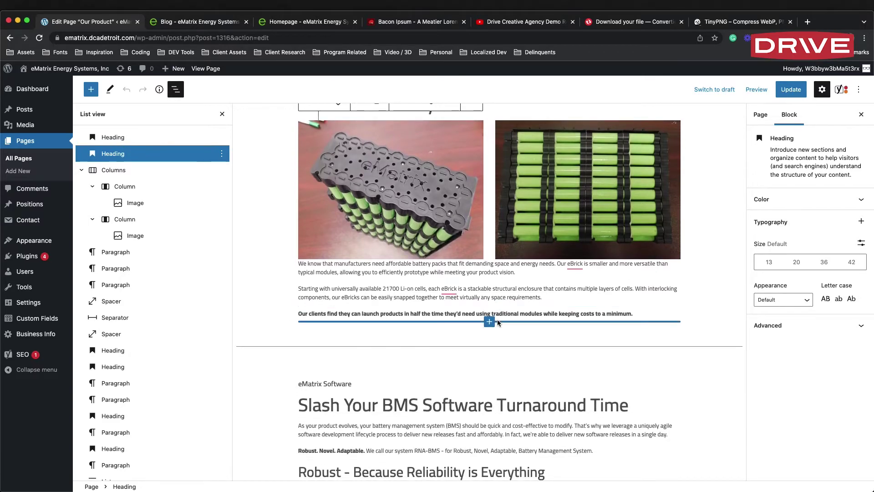
pyautogui.scroll(-7, 496, 322)
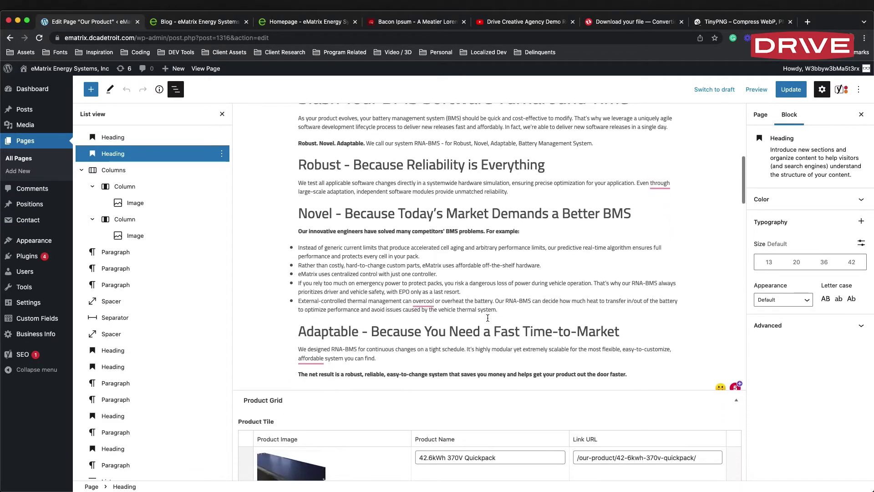
pyautogui.click(370, 168)
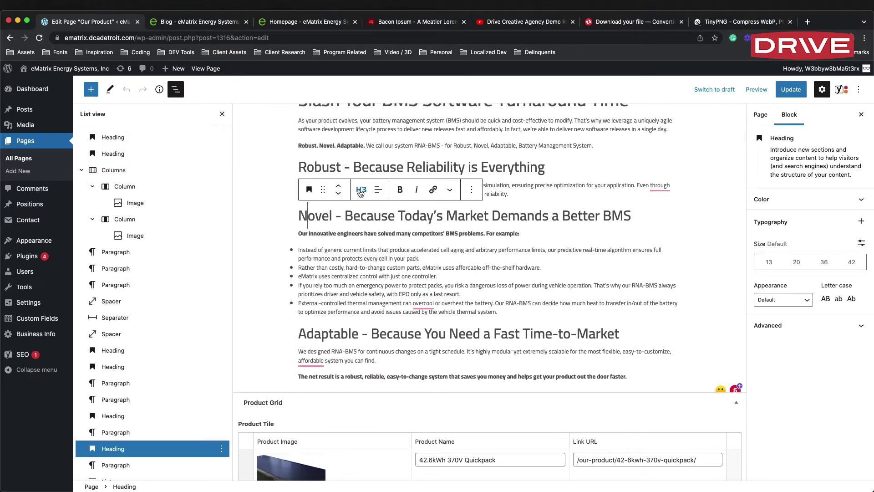
pyautogui.click(361, 190)
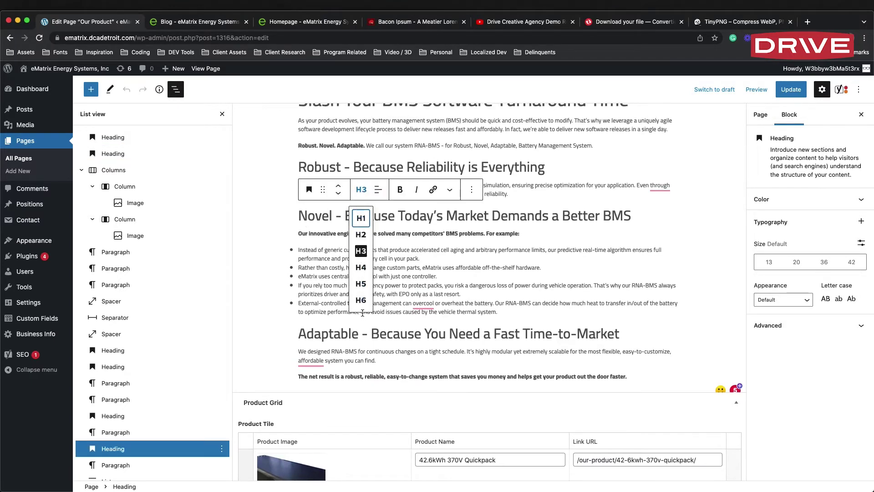
pyautogui.click(404, 223)
pyautogui.tripleClick(371, 232)
pyautogui.click(325, 263)
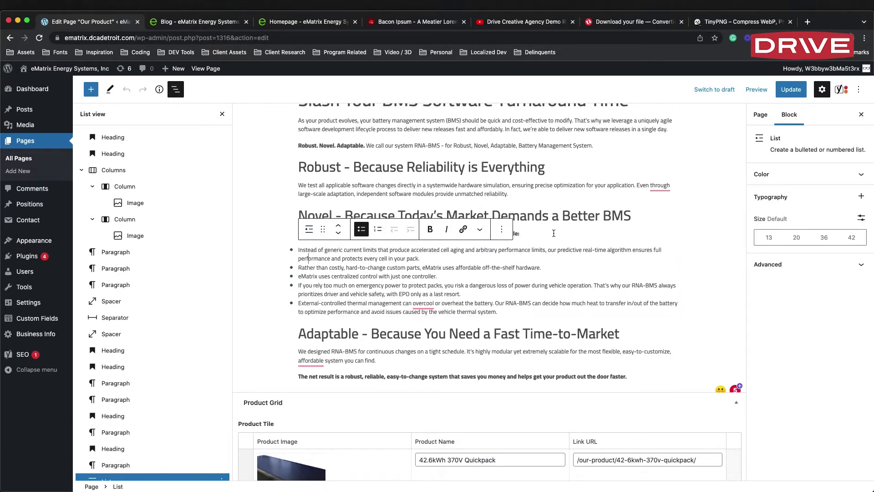
# Select heading, paragraph, spacer and second-column image blocks from the List view to locate each one on the page.
pyautogui.scroll(10, 482, 284)
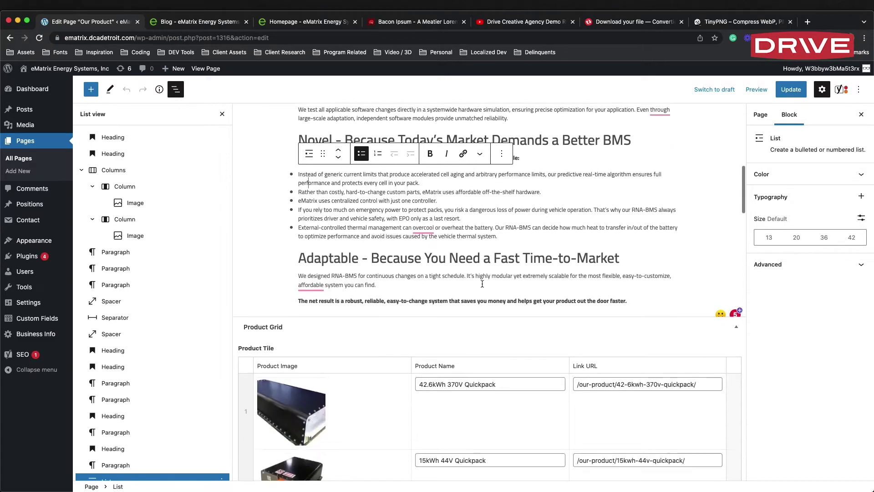
pyautogui.scroll(2, 482, 284)
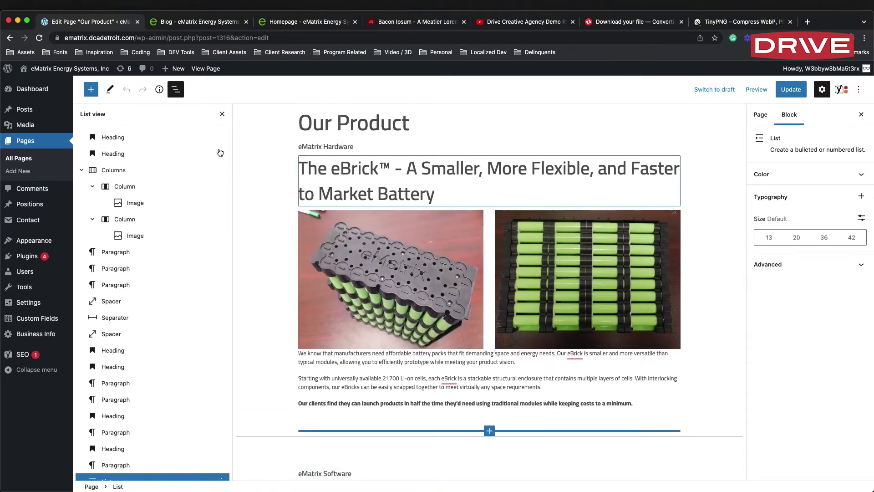
pyautogui.scroll(-3, 149, 237)
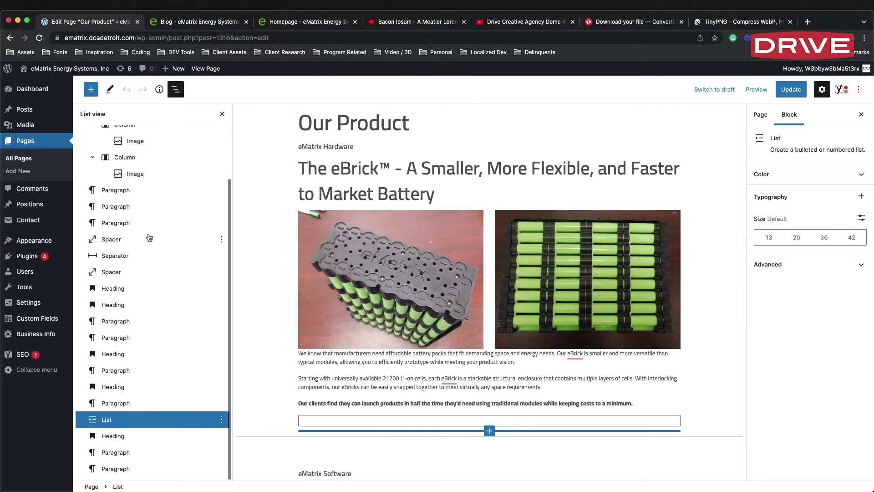
pyautogui.click(149, 356)
pyautogui.click(149, 323)
pyautogui.click(150, 273)
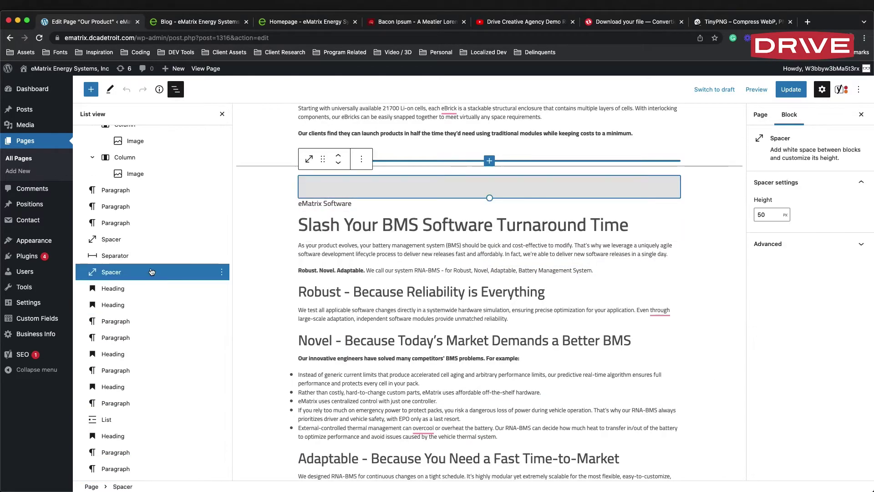
pyautogui.scroll(3, 140, 211)
pyautogui.click(137, 268)
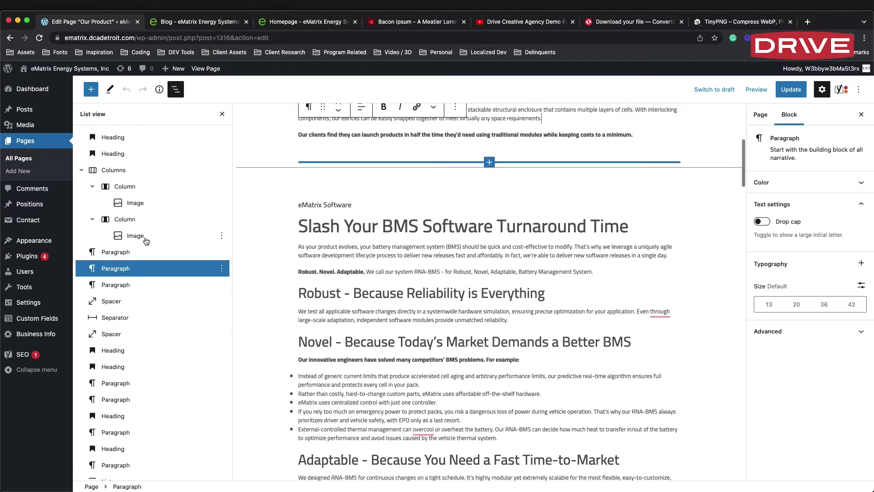
pyautogui.click(162, 239)
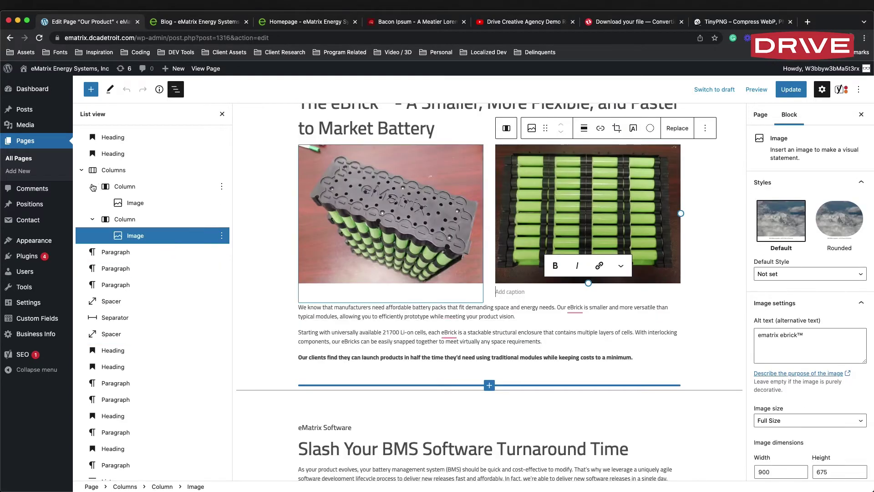
# Collapse both Column entries and the parent Columns block in the block outline, select the first paragraph under the images, and close the outline.
pyautogui.click(93, 220)
pyautogui.click(92, 186)
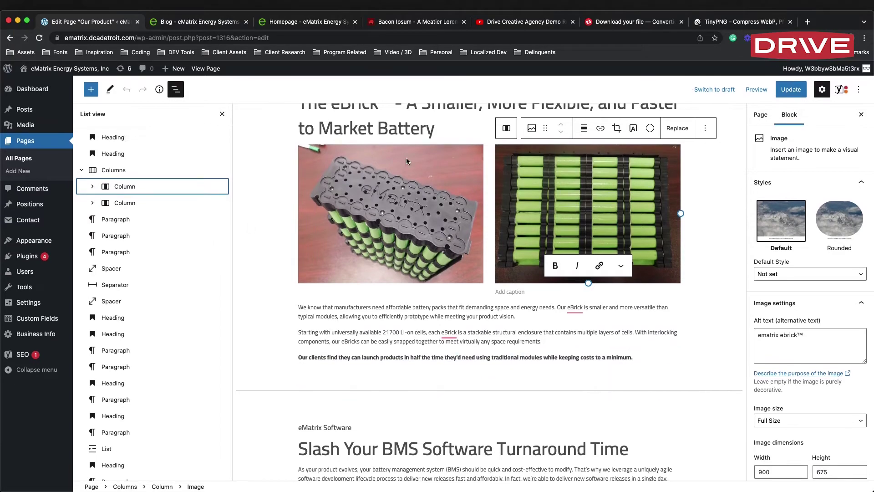
pyautogui.click(459, 316)
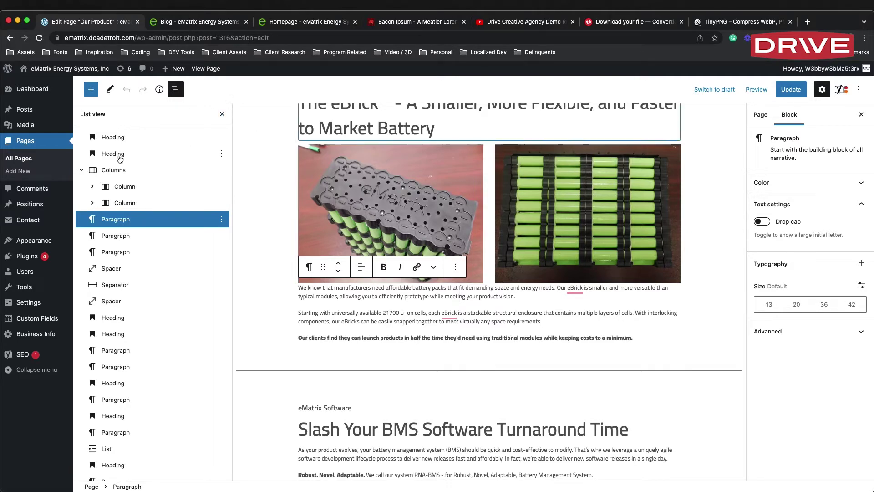
pyautogui.click(81, 171)
pyautogui.click(81, 170)
pyautogui.click(81, 170)
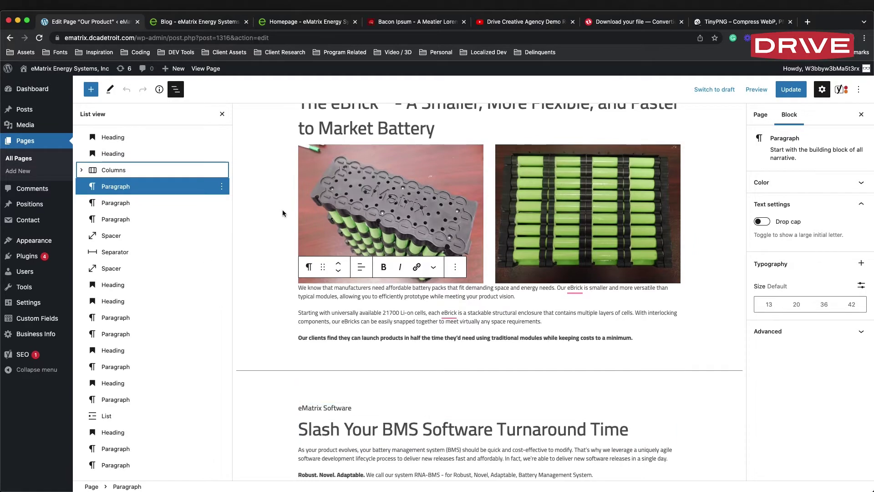
pyautogui.click(222, 111)
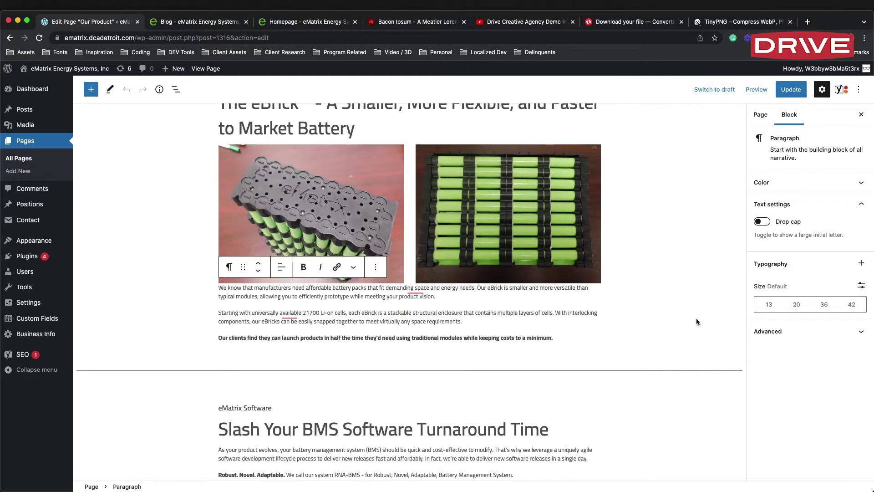
# Add a new page from the list of all pages and title it "A Test Page".
pyautogui.scroll(2, 617, 310)
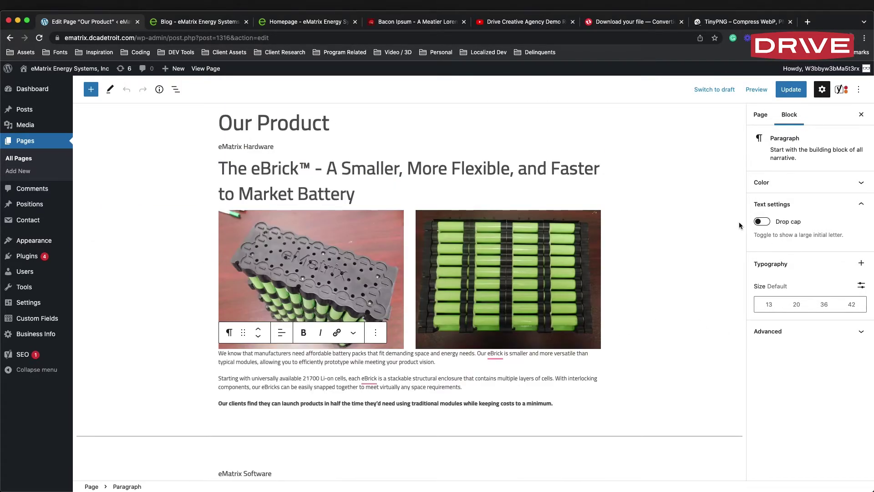
pyautogui.scroll(-15, 738, 224)
pyautogui.scroll(15, 738, 225)
pyautogui.moveTo(182, 73)
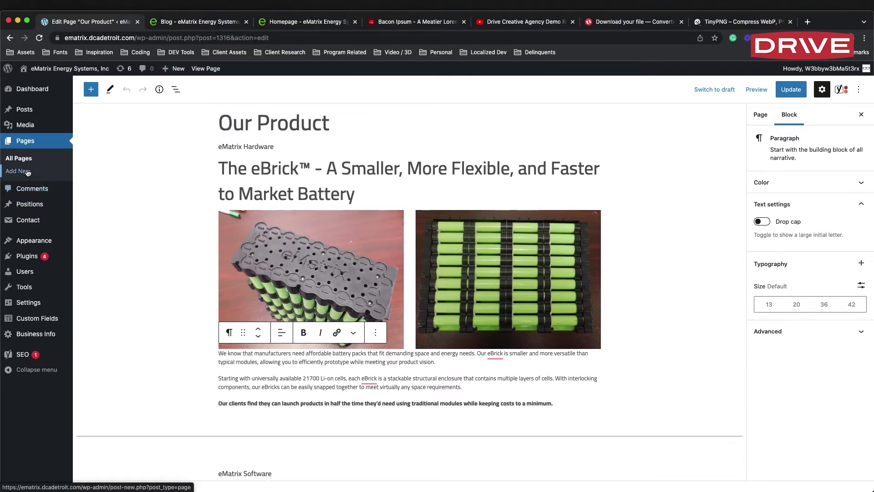
pyautogui.click(27, 142)
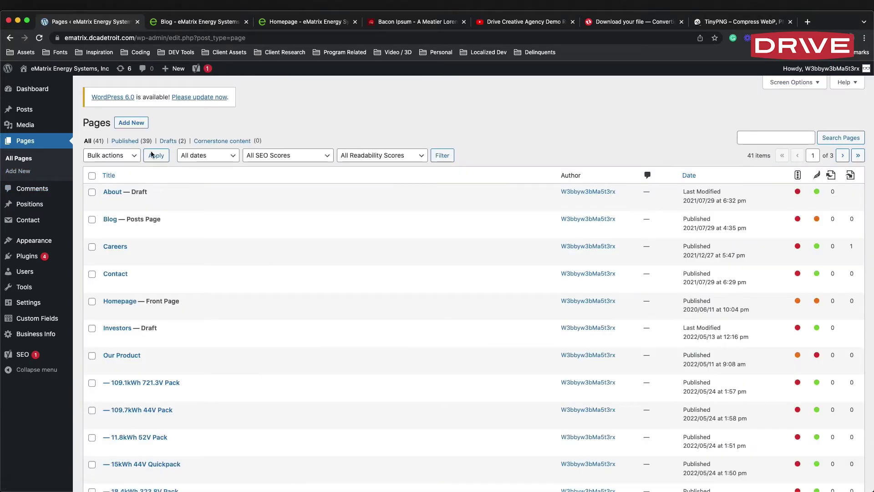
pyautogui.click(134, 124)
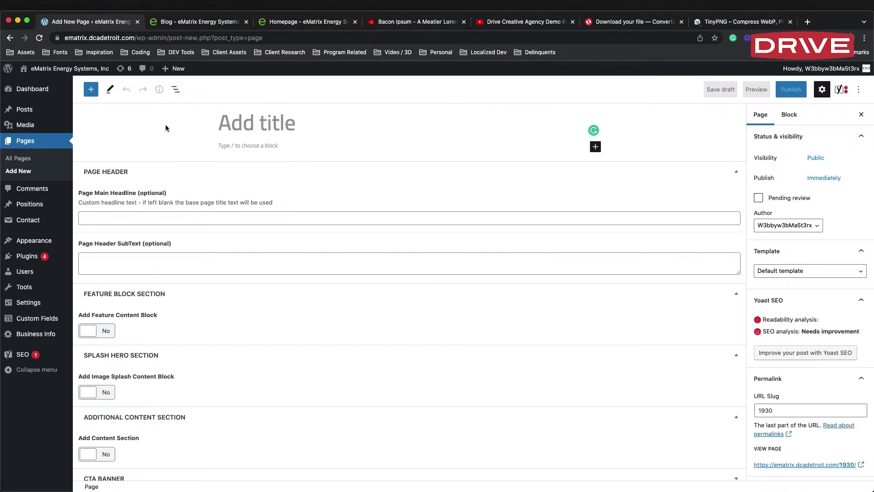
pyautogui.write('A Test Page')
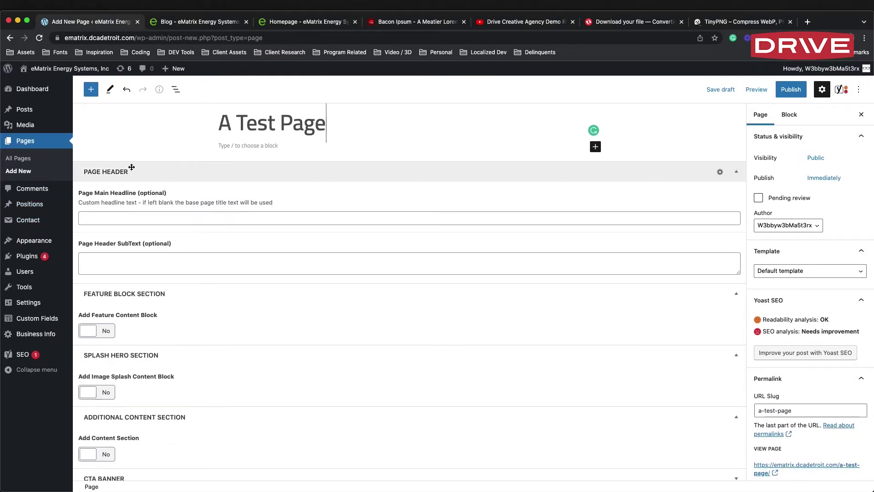
# Look over the new page's content sections and collapse its Yoast SEO section.
pyautogui.scroll(-5, 275, 234)
pyautogui.scroll(-1, 252, 214)
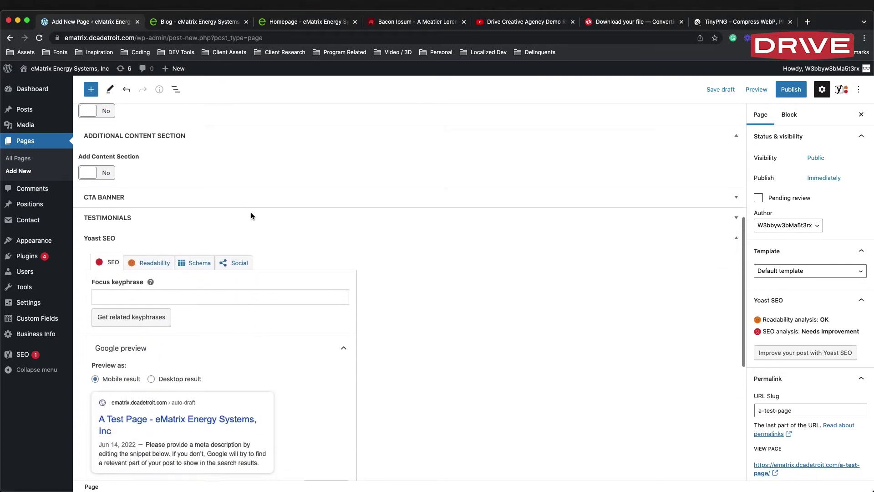
pyautogui.click(735, 244)
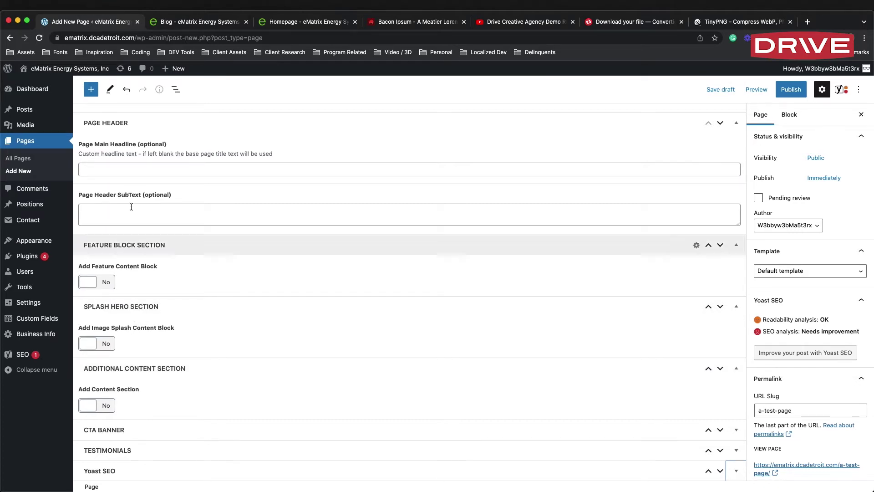
pyautogui.scroll(2, 255, 191)
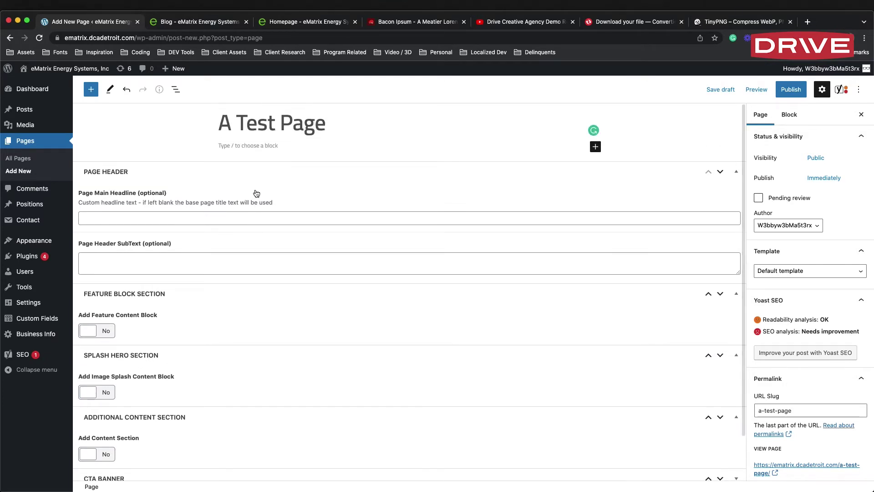
pyautogui.click(293, 23)
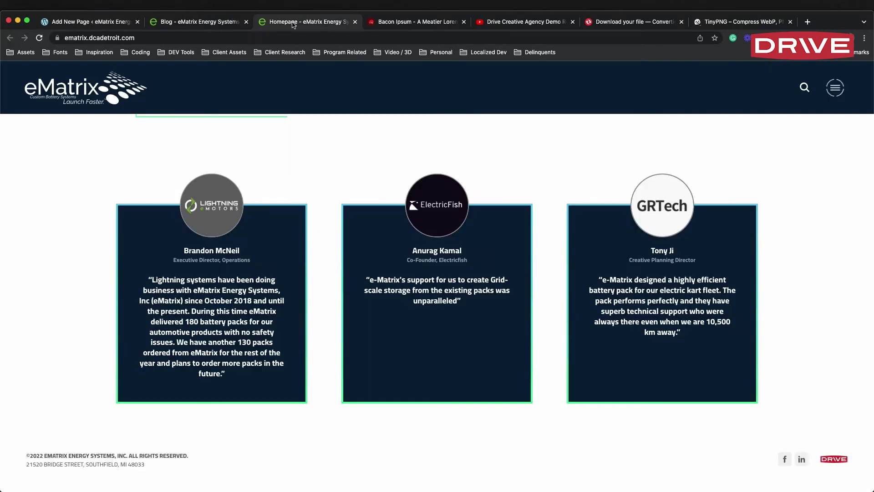
pyautogui.click(197, 21)
pyautogui.click(83, 23)
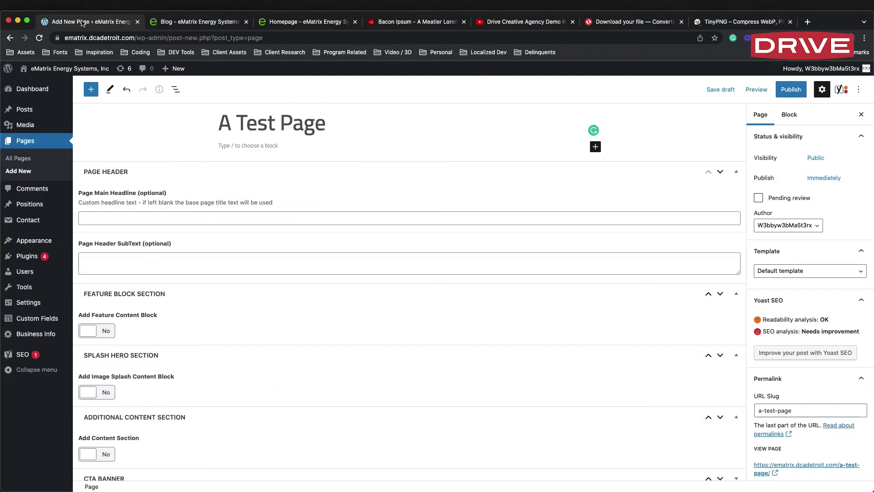
# Set the Page Main Headline to "This is Overriding the Page Title".
pyautogui.click(146, 215)
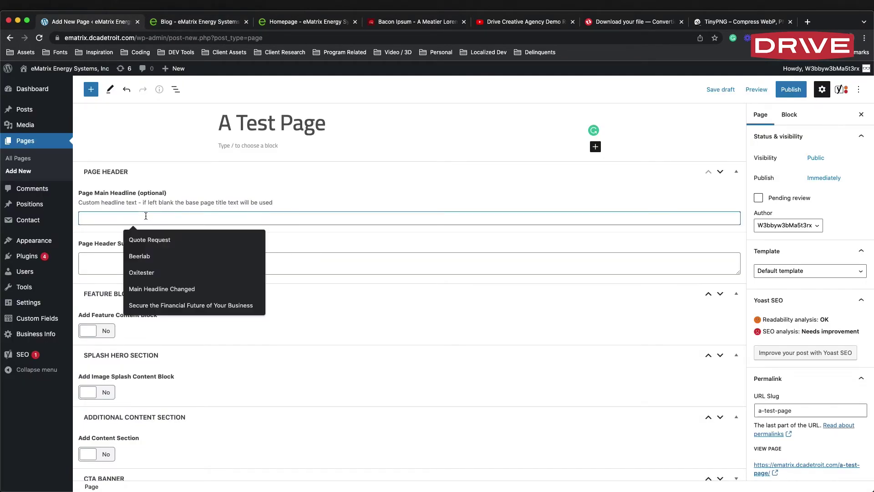
pyautogui.write('This is')
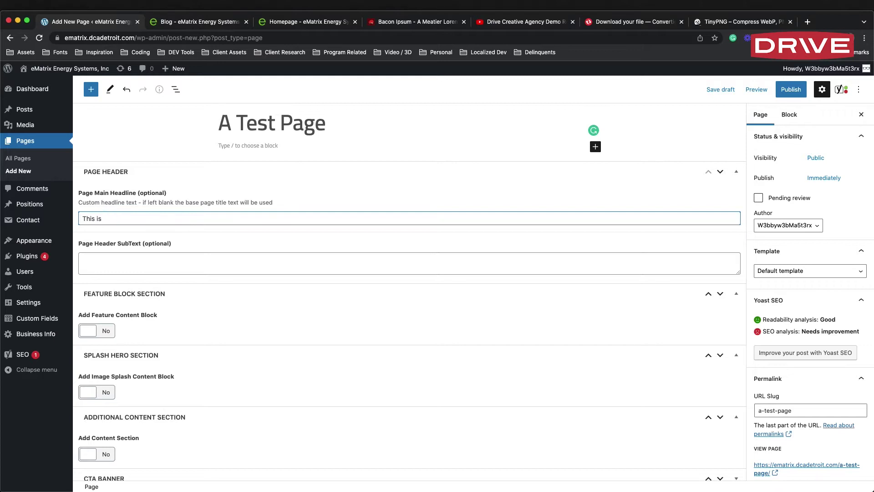
pyautogui.write(' OVerrid')
pyautogui.write('ing the Pag')
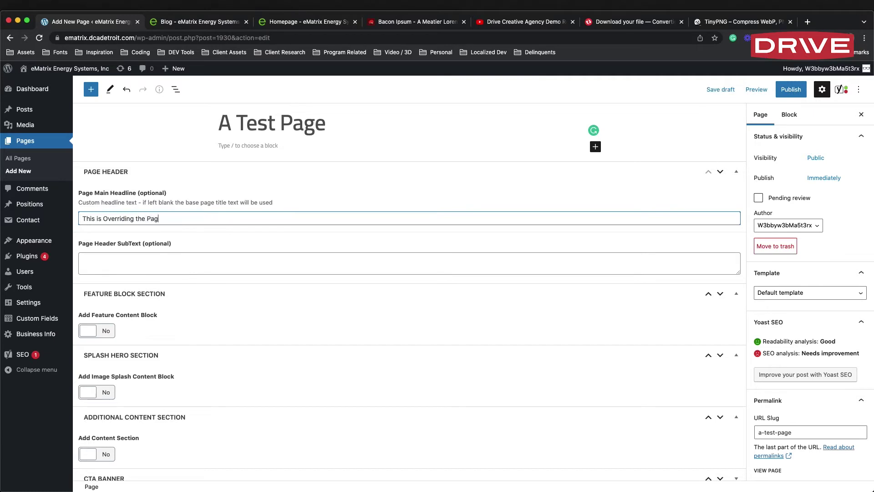
pyautogui.write('e Title')
pyautogui.press('Tab')
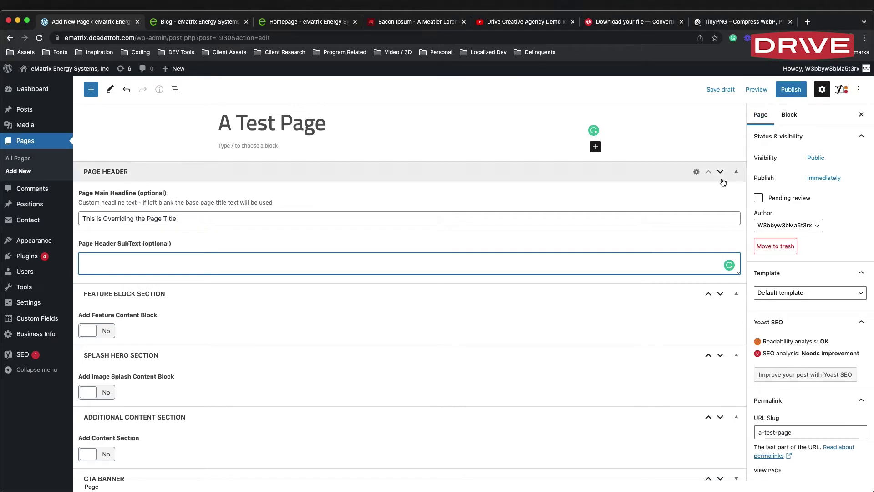
# Set the page's featured image to ematrix_large_16.webp, the angled photo of green battery cells, from the Media Library.
pyautogui.scroll(-5, 757, 196)
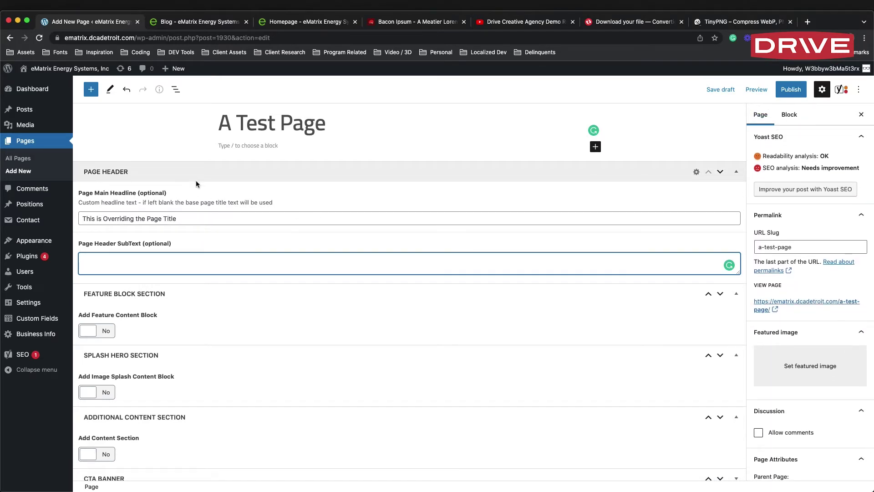
pyautogui.click(805, 371)
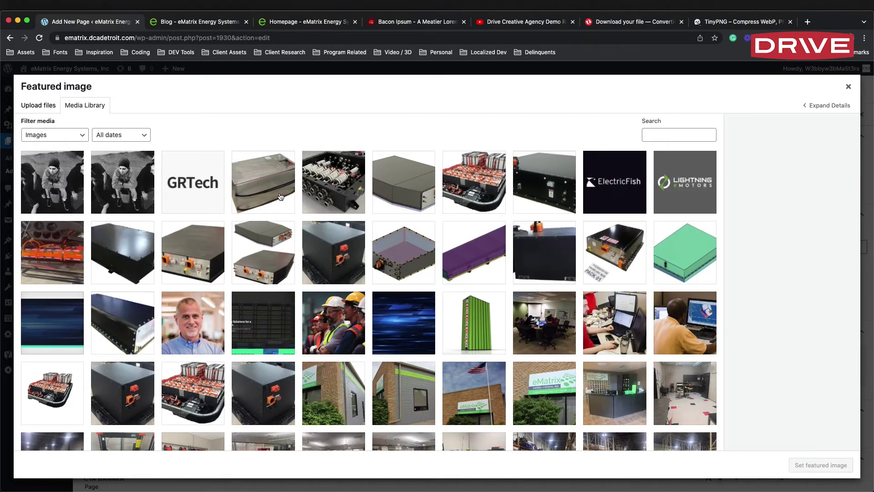
pyautogui.scroll(-10, 294, 204)
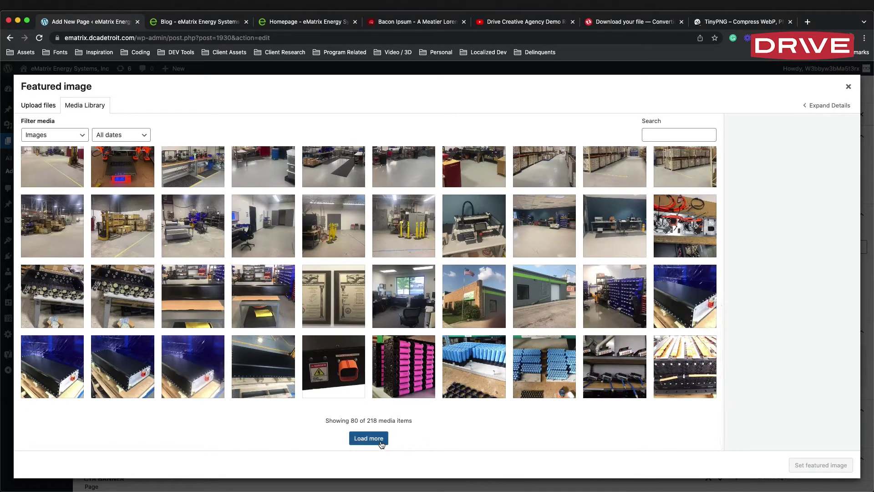
pyautogui.click(358, 438)
pyautogui.scroll(-10, 403, 339)
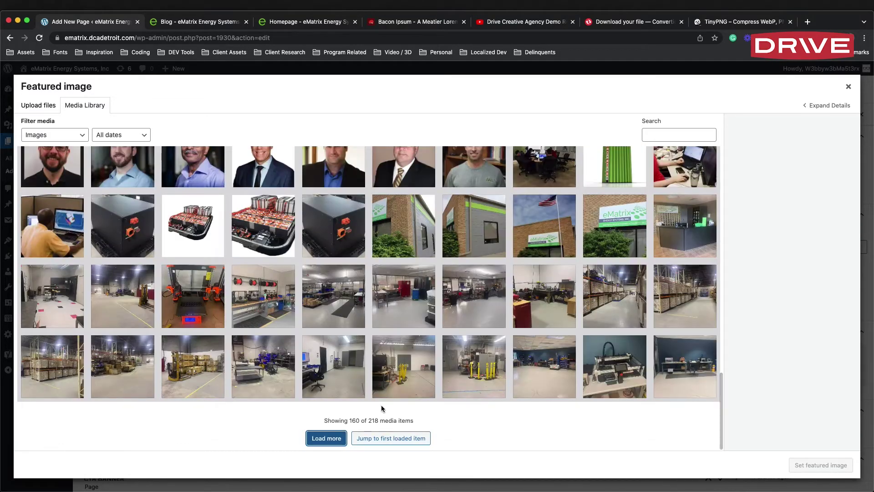
pyautogui.click(340, 439)
pyautogui.scroll(-10, 449, 246)
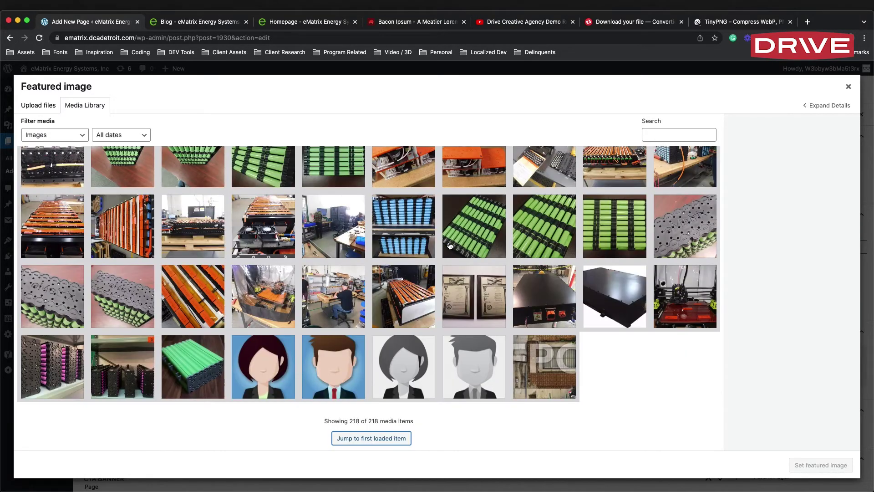
pyautogui.scroll(5, 498, 295)
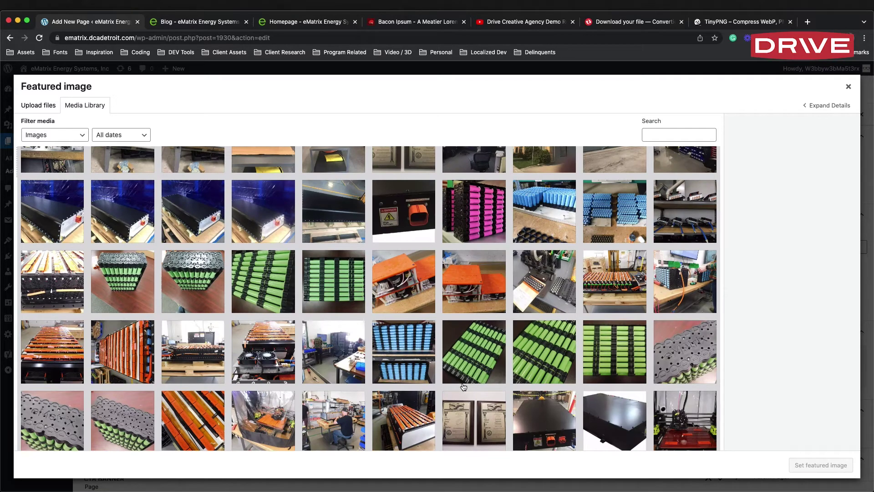
pyautogui.click(538, 354)
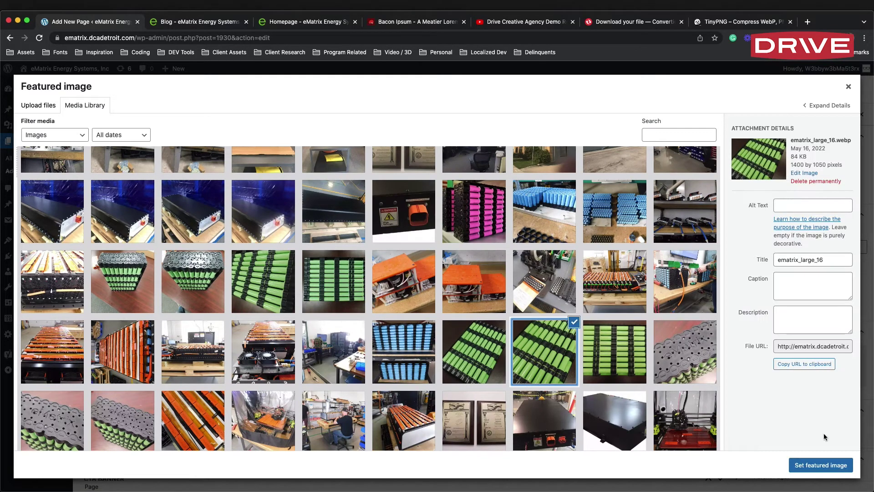
pyautogui.click(826, 466)
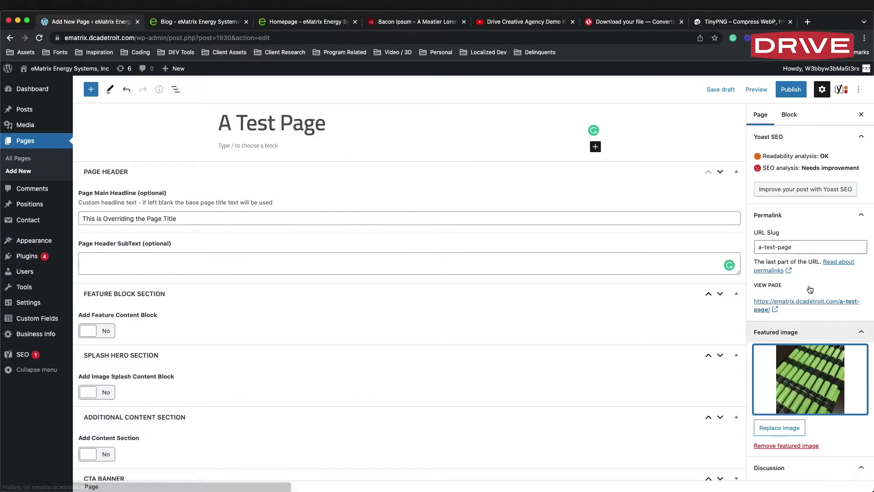
# Publish the page and view its live version in a new browser tab.
pyautogui.click(801, 95)
pyautogui.click(802, 97)
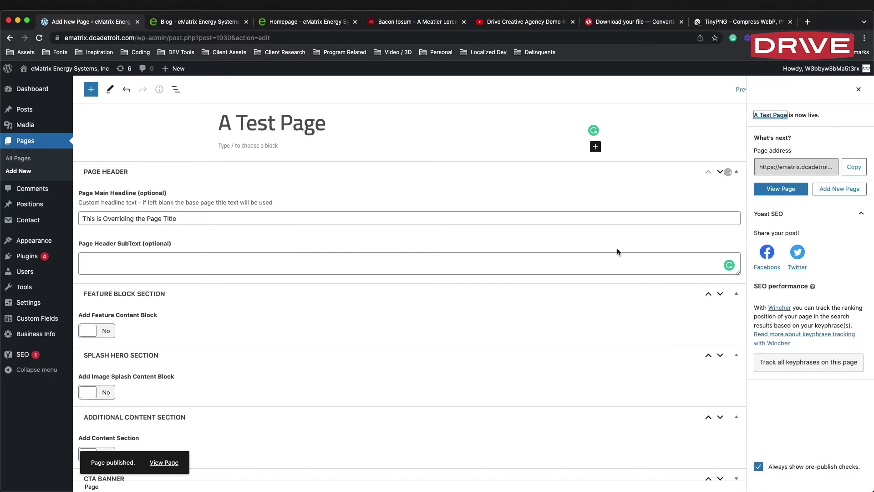
pyautogui.rightClick(164, 462)
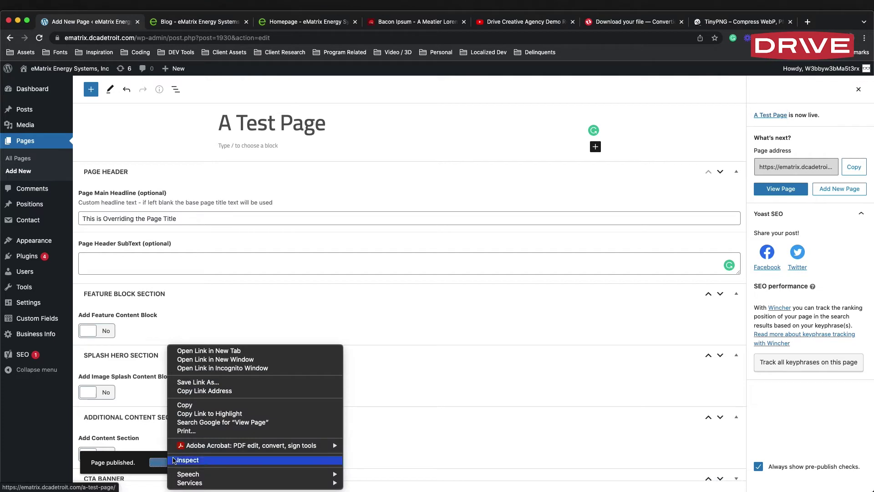
pyautogui.click(193, 351)
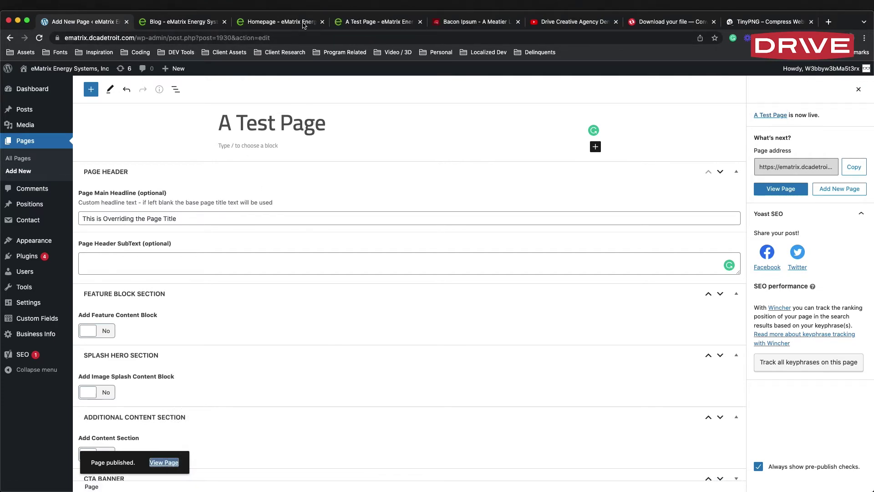
pyautogui.click(379, 22)
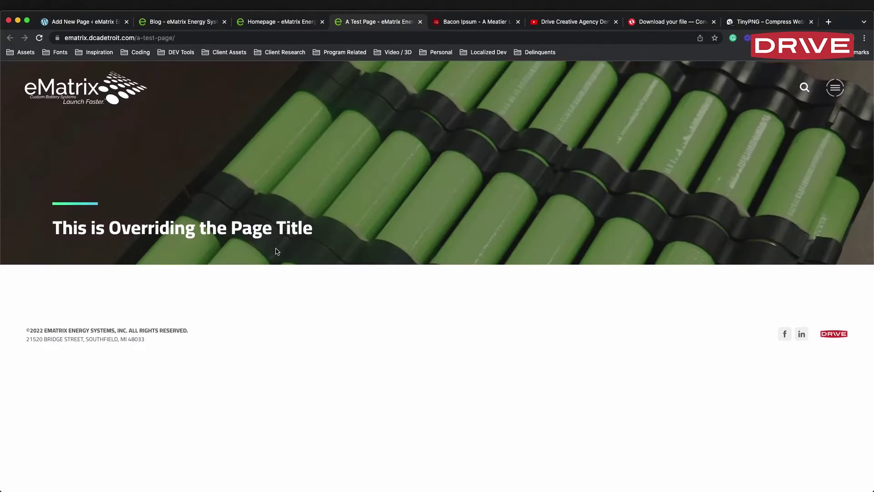
# Close the site's Homepage and Blog browser tabs and return to editing the test page.
pyautogui.click(322, 21)
pyautogui.click(225, 22)
pyautogui.click(89, 24)
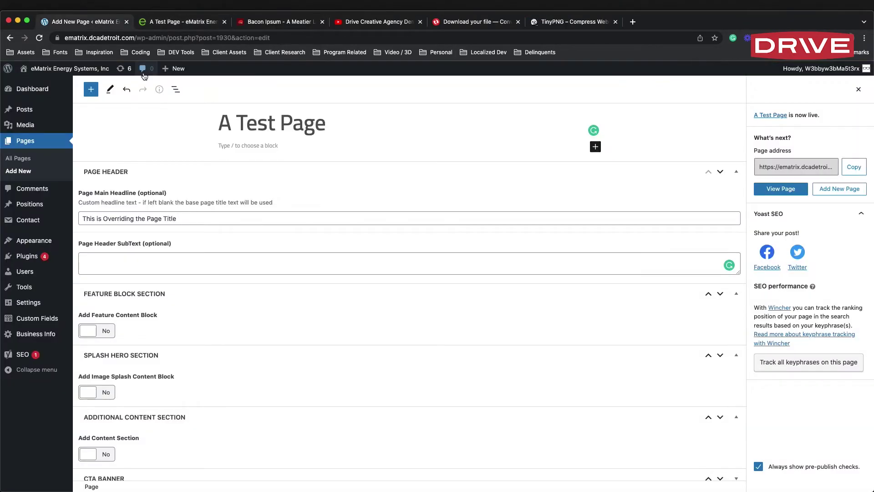
# Clear the Page Main Headline, update the page, and check its header on the live page.
pyautogui.moveTo(186, 218); pyautogui.dragTo(59, 215)
pyautogui.press('BackSpace')
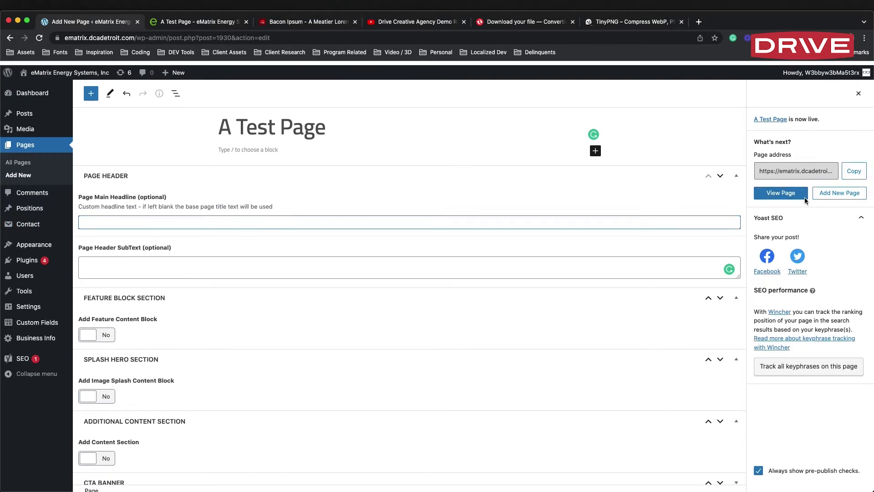
pyautogui.click(860, 91)
pyautogui.click(790, 90)
pyautogui.click(201, 24)
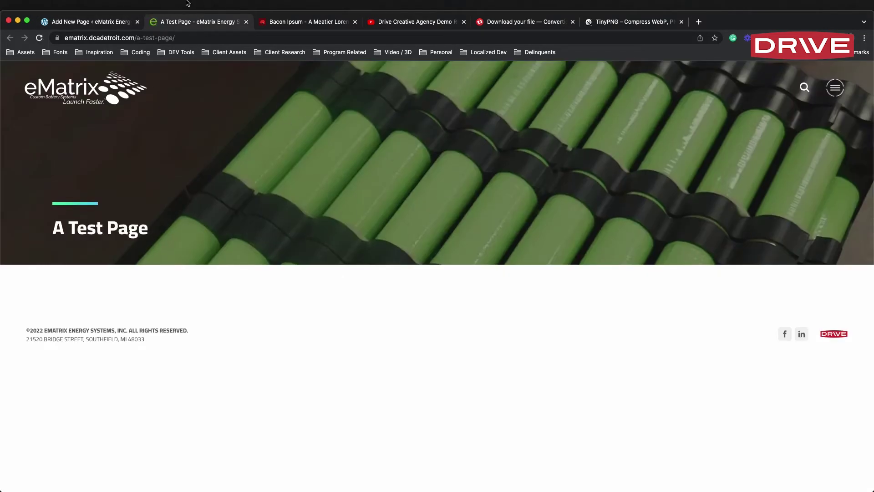
pyautogui.click(87, 24)
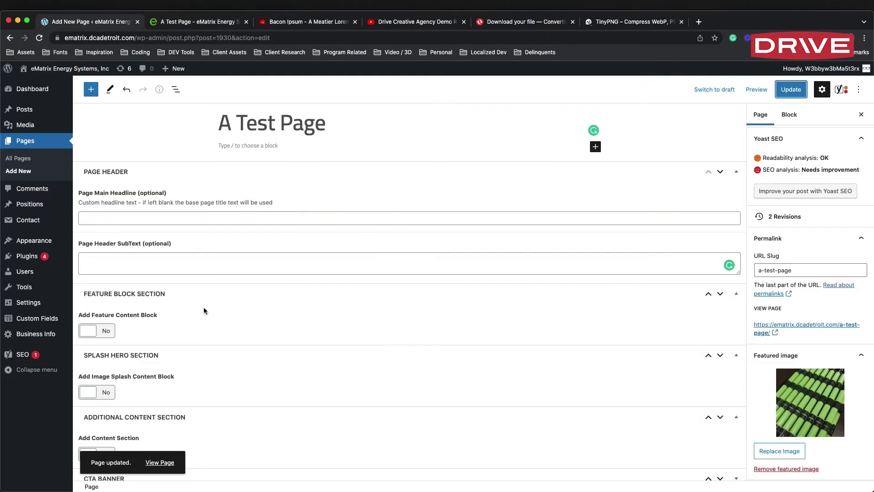
# Copy the first two sentences of the second paragraph on the Bacon Ipsum site.
pyautogui.click(327, 24)
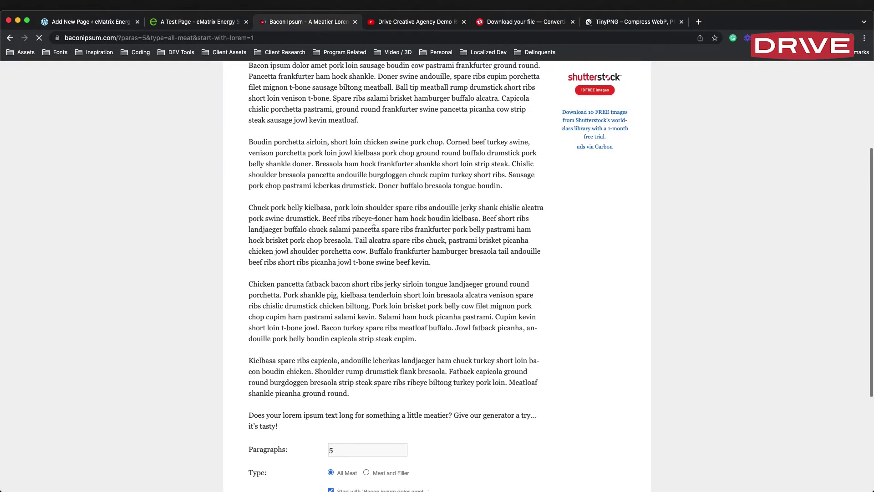
pyautogui.moveTo(249, 152); pyautogui.dragTo(314, 177)
pyautogui.press('super+c')
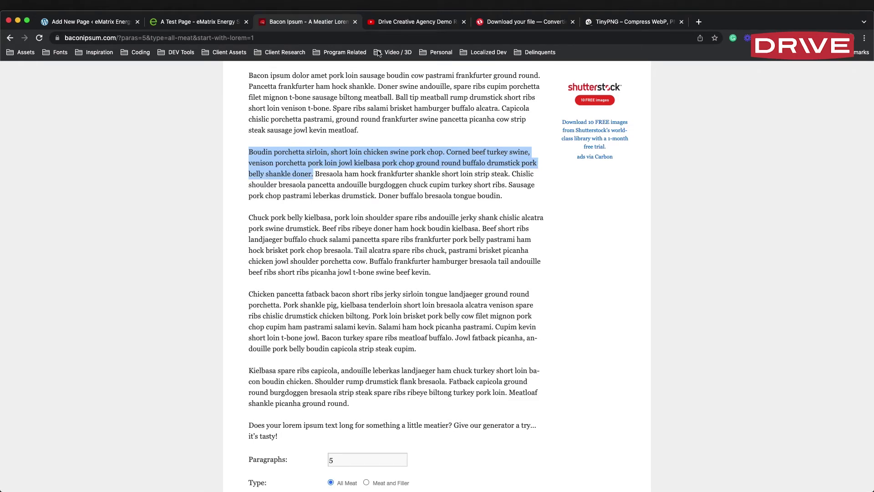
# Paste the copied sentences into Page Header SubText, update the page, and check the live header.
pyautogui.click(90, 23)
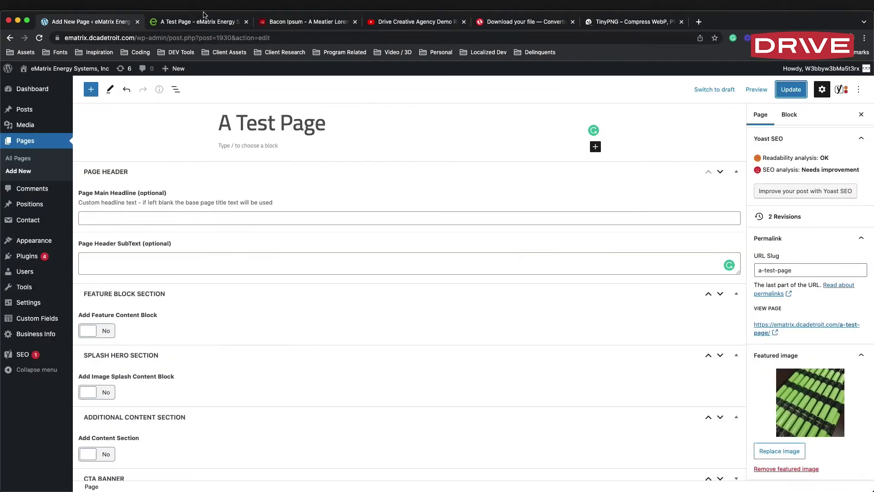
pyautogui.click(195, 24)
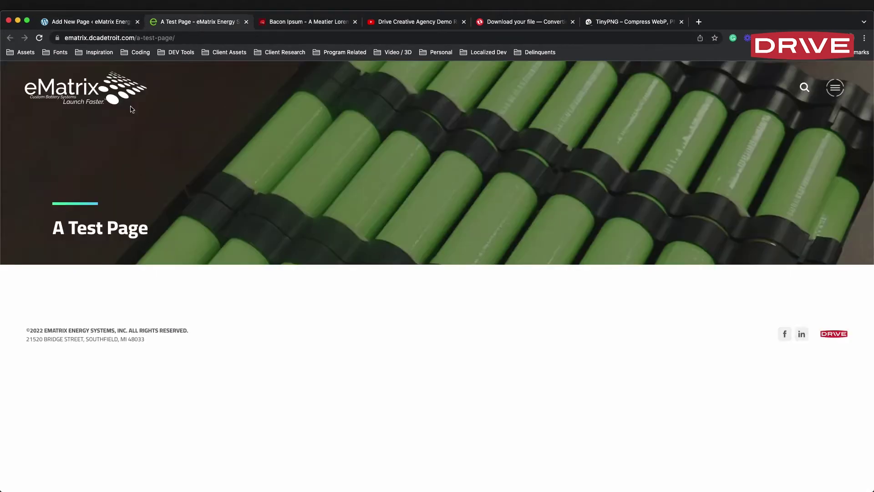
pyautogui.click(98, 23)
pyautogui.click(109, 255)
pyautogui.press('super+v')
pyautogui.click(790, 90)
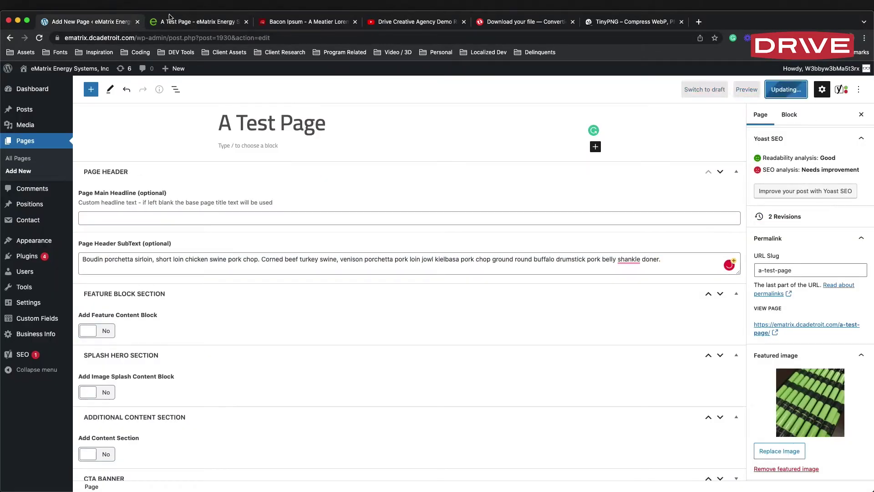
pyautogui.click(194, 22)
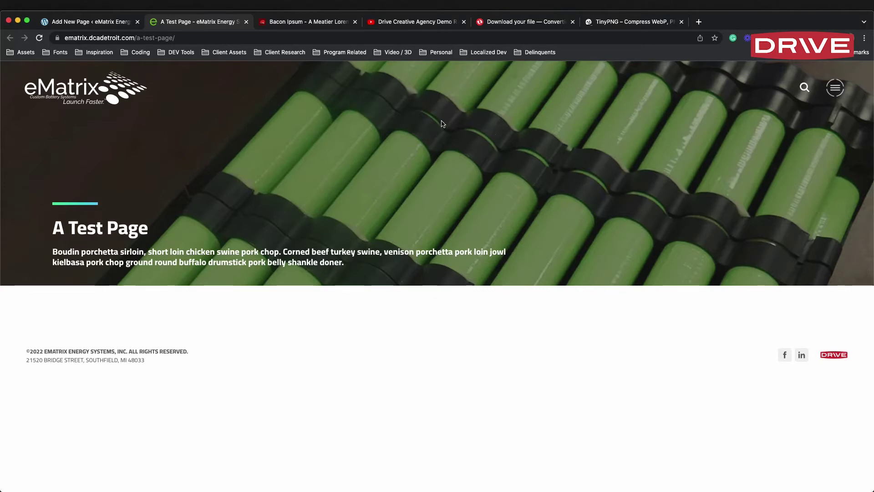
# Enable the feature content block in the test page's Feature Block Section.
pyautogui.click(93, 22)
pyautogui.click(90, 331)
pyautogui.scroll(-5, 253, 288)
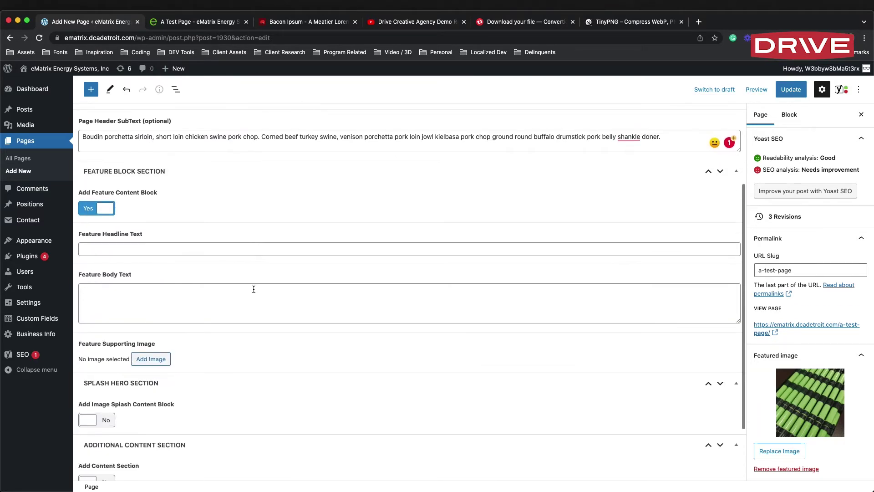
# Copy the Bacon Ipsum text from the start of the first paragraph through "belly shankle doner." in the second.
pyautogui.click(291, 22)
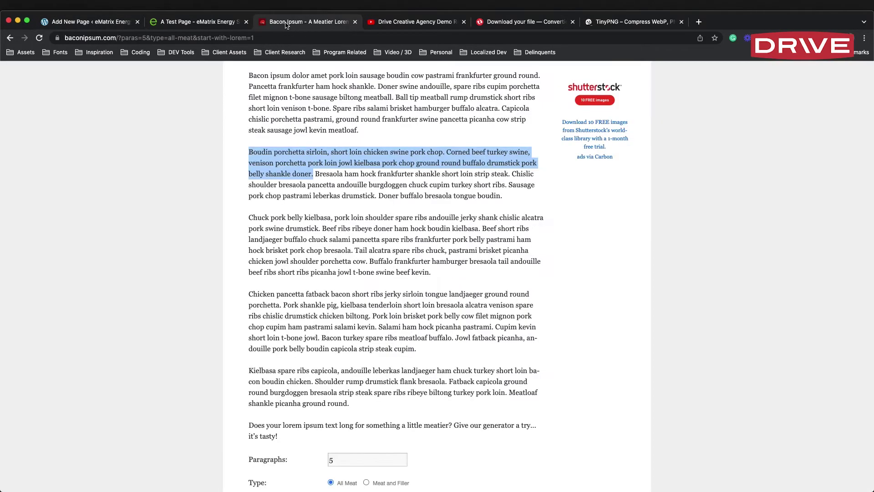
pyautogui.click(327, 146)
pyautogui.scroll(5, 389, 139)
pyautogui.moveTo(250, 177); pyautogui.dragTo(371, 233)
pyautogui.click(381, 250)
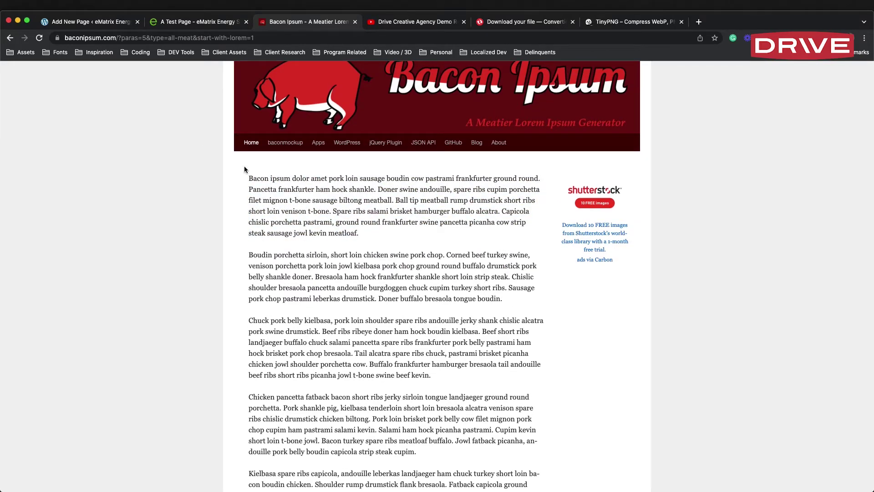
pyautogui.moveTo(313, 276); pyautogui.dragTo(224, 176)
pyautogui.press('super+c')
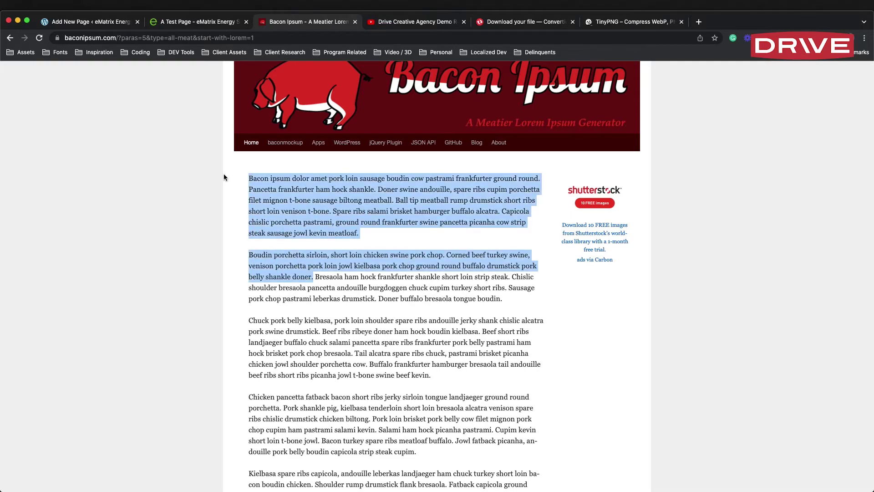
# Paste the copied text as the Feature Body Text, set the headline to "Feature Headline Block", and update the page.
pyautogui.click(108, 27)
pyautogui.click(182, 299)
pyautogui.press('super+v')
pyautogui.click(140, 251)
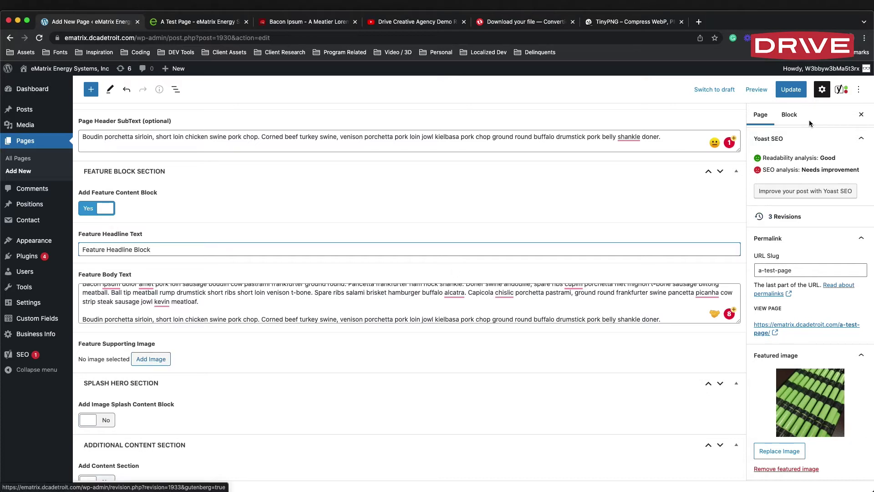
pyautogui.click(784, 89)
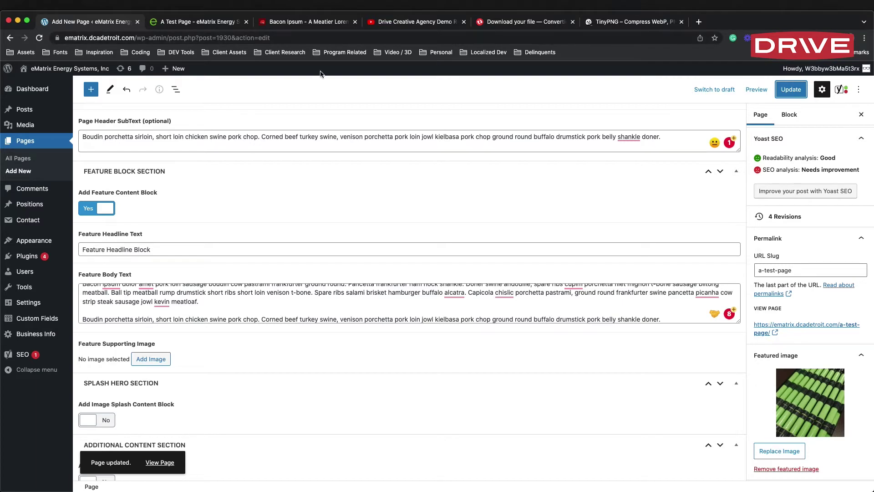
# Check the feature block's headline, body text and empty image area on the live test page.
pyautogui.click(218, 23)
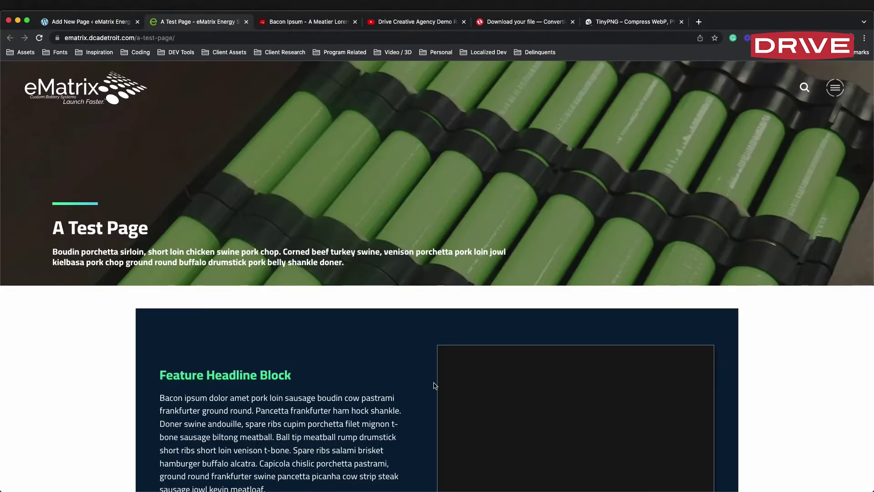
pyautogui.scroll(-3, 507, 327)
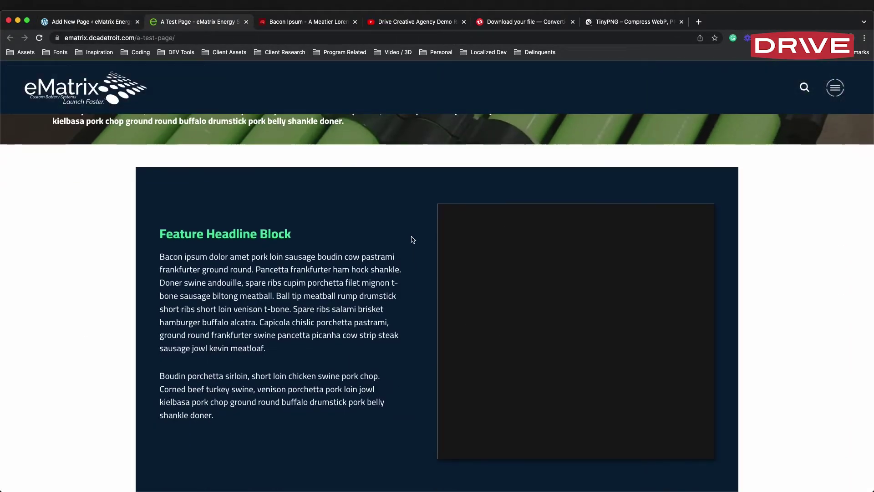
pyautogui.scroll(-2, 412, 240)
pyautogui.scroll(4, 501, 384)
pyautogui.scroll(-2, 602, 472)
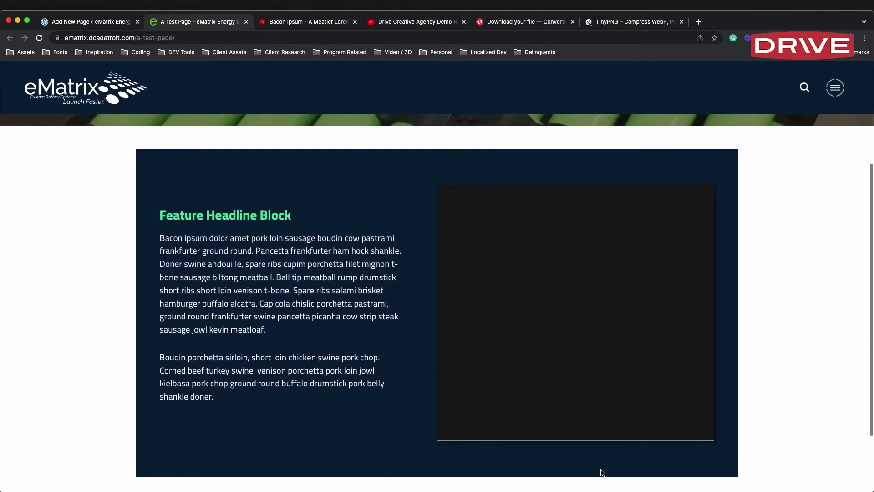
pyautogui.scroll(2, 602, 473)
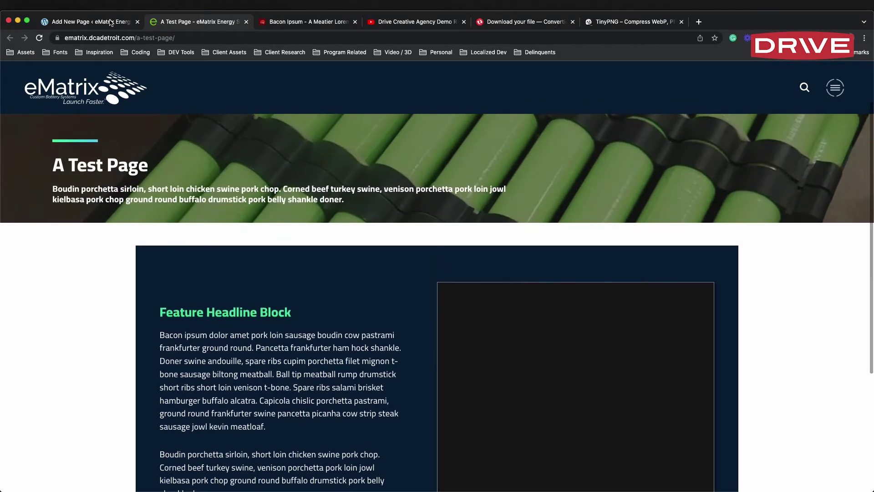
# Set the warehouse aisle photo ematrix_small_65.webp as the Feature Supporting Image and update the page.
pyautogui.click(107, 19)
pyautogui.scroll(-3, 191, 301)
pyautogui.click(151, 359)
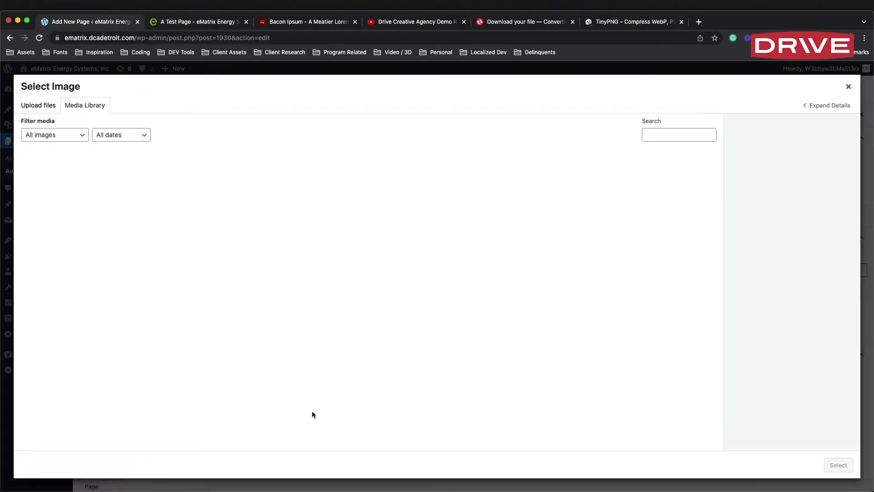
pyautogui.scroll(-7, 634, 223)
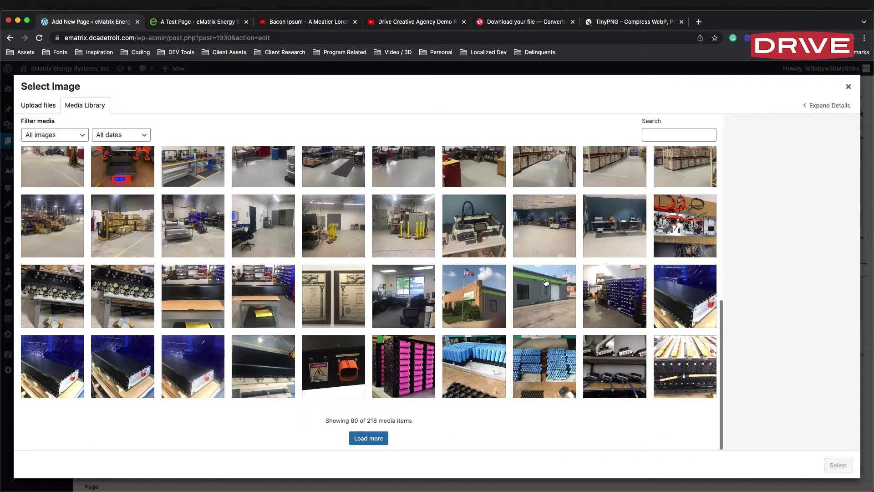
pyautogui.scroll(3, 546, 283)
pyautogui.click(560, 255)
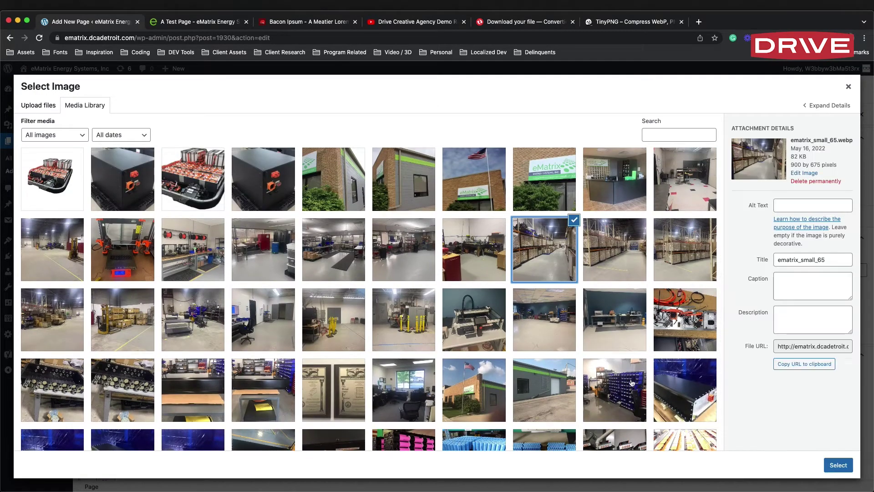
pyautogui.click(838, 465)
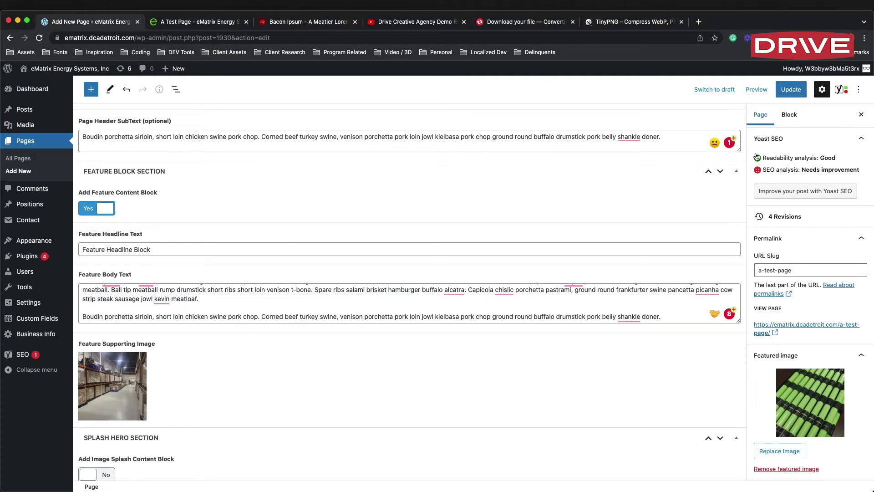
pyautogui.click(793, 90)
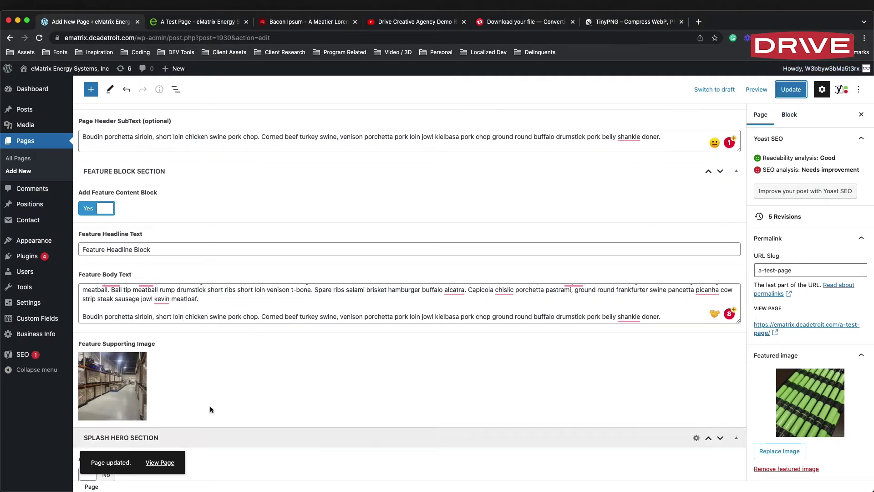
# Review the header and the feature block with its supporting image on the live test page.
pyautogui.click(189, 23)
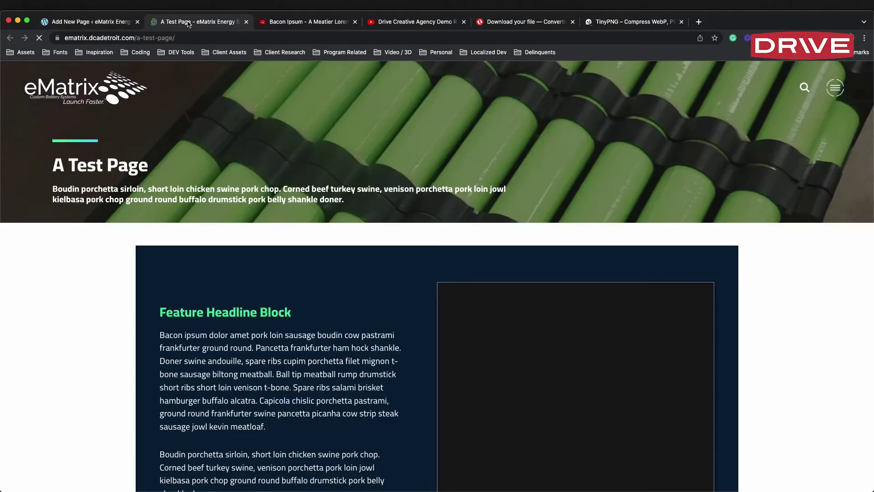
pyautogui.scroll(-3, 648, 308)
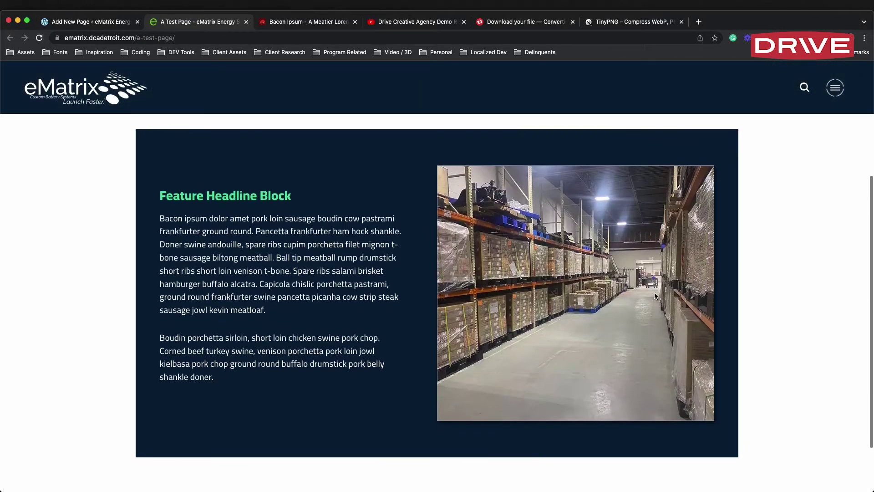
pyautogui.scroll(3, 654, 292)
pyautogui.scroll(2, 307, 255)
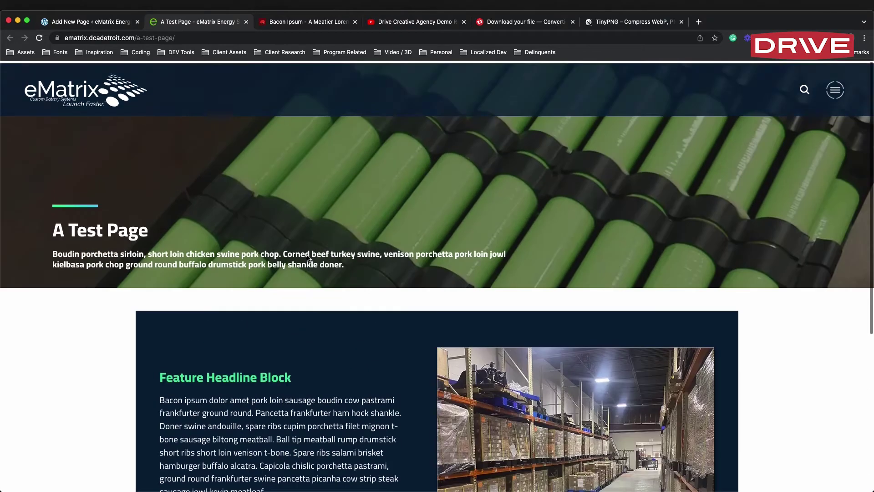
pyautogui.scroll(-5, 307, 256)
pyautogui.scroll(6, 308, 258)
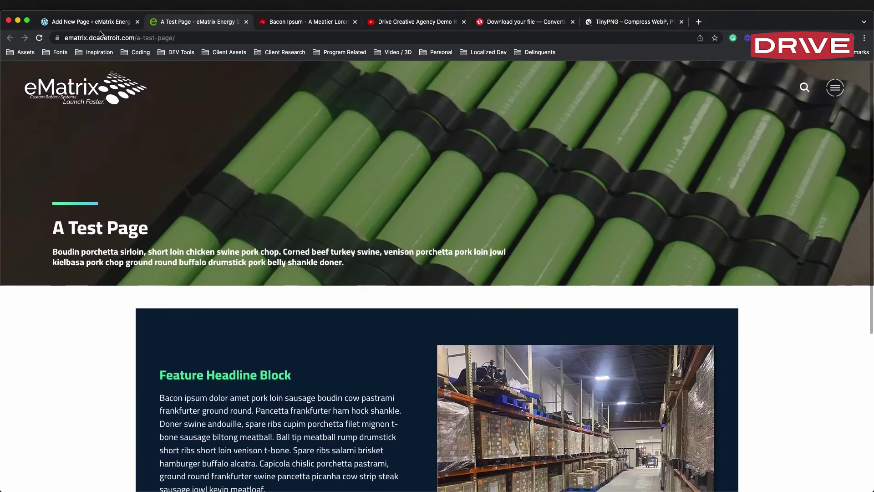
# Enable the image splash content block in the Splash Hero Section and set its headline to "This is a Splash Image Section".
pyautogui.click(87, 23)
pyautogui.scroll(-1, 387, 207)
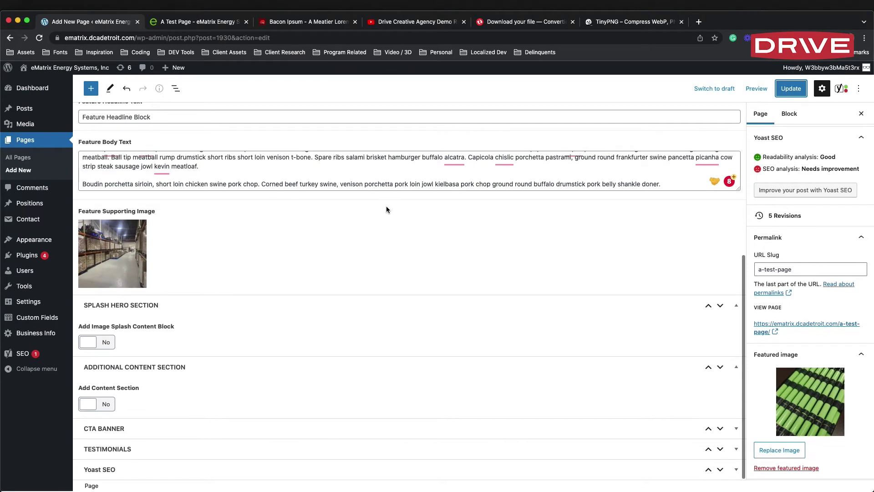
pyautogui.click(93, 344)
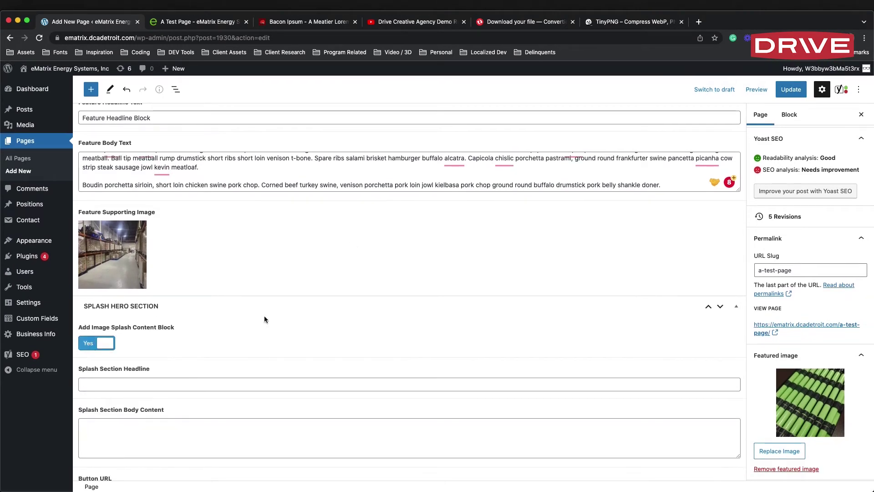
pyautogui.scroll(-3, 265, 316)
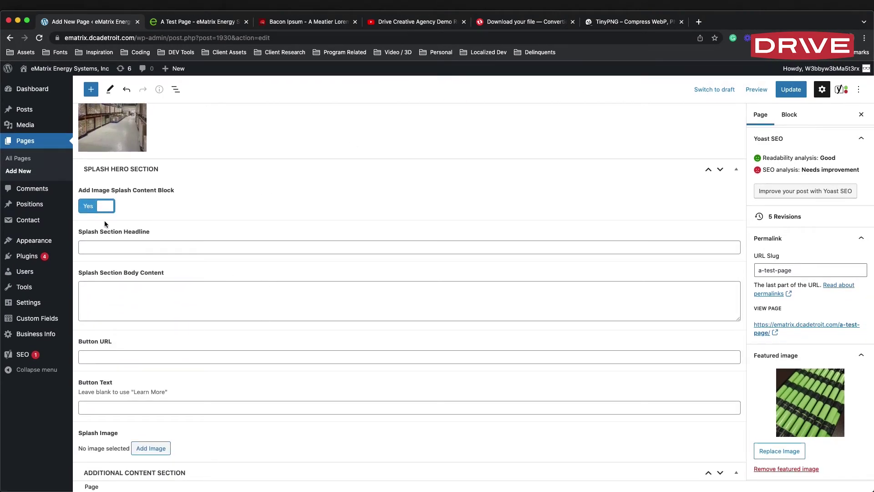
pyautogui.click(113, 252)
pyautogui.write('This is a')
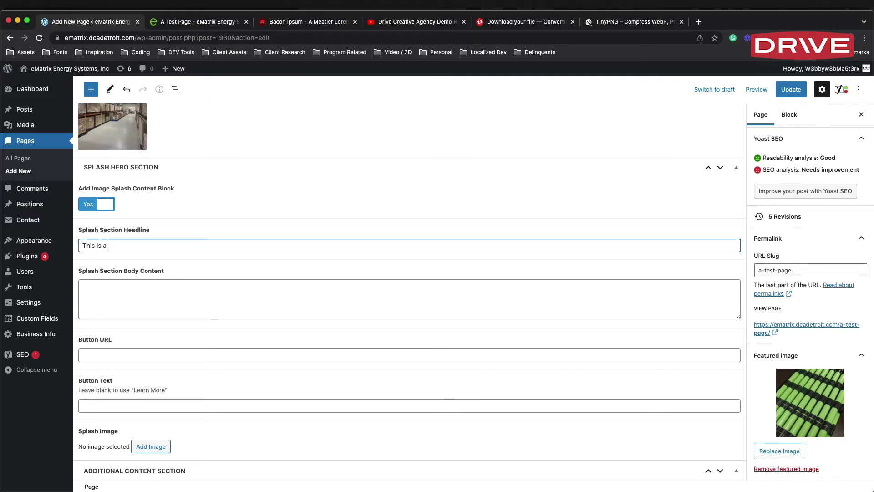
pyautogui.write(' Splash')
pyautogui.press('BackSpace')
pyautogui.write('sh Image ')
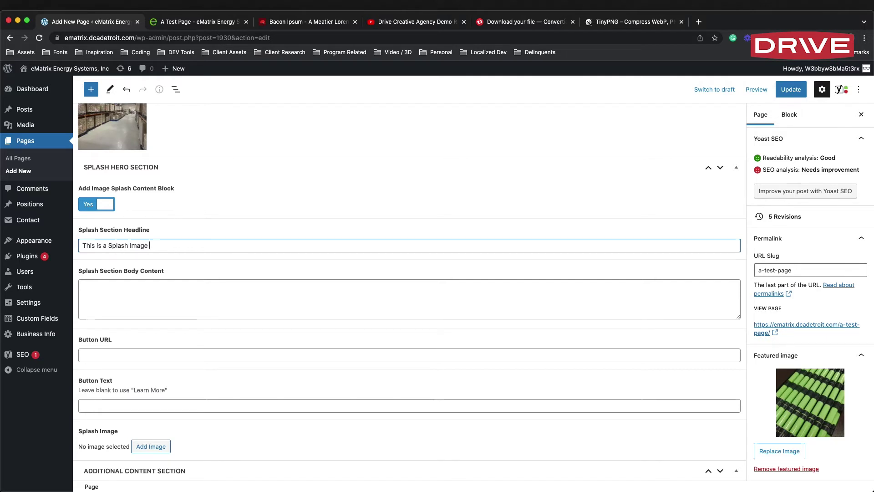
pyautogui.write('Section')
# Paste the copied Bacon Ipsum text into Splash Section Body Content and delete its second paragraph, starting "Boudin porchetta sirloin".
pyautogui.press('Tab')
pyautogui.press('super+v')
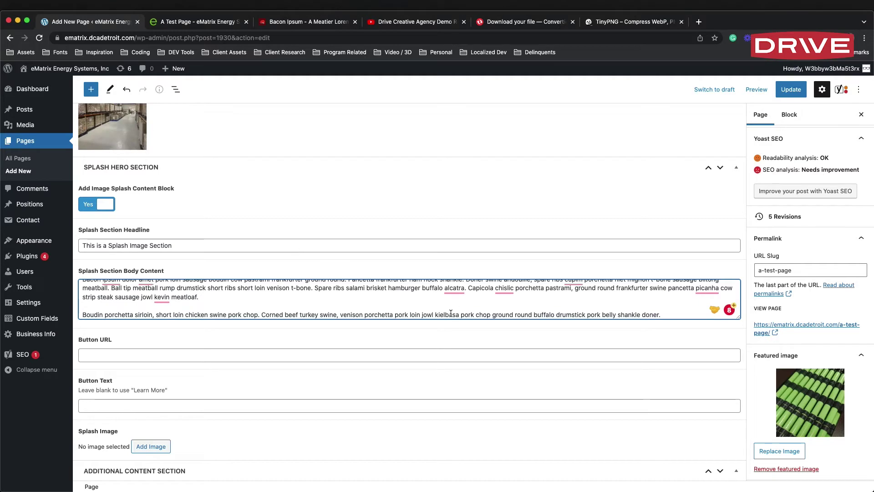
pyautogui.moveTo(675, 316); pyautogui.dragTo(434, 296)
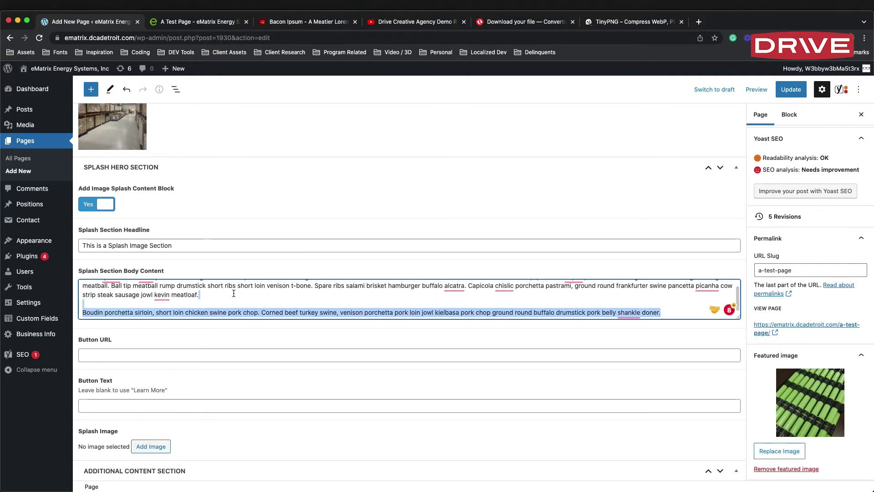
pyautogui.press('BackSpace')
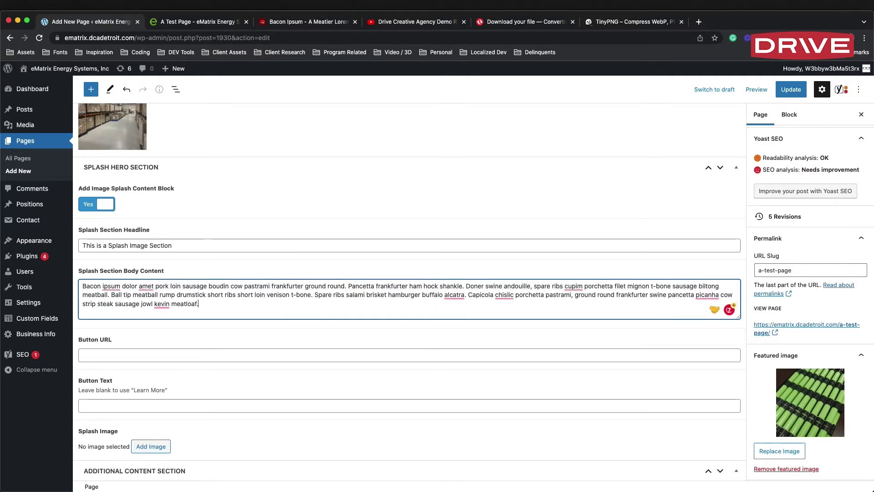
# Try # as the splash section's Button URL and clear it again.
pyautogui.click(138, 332)
pyautogui.click(105, 356)
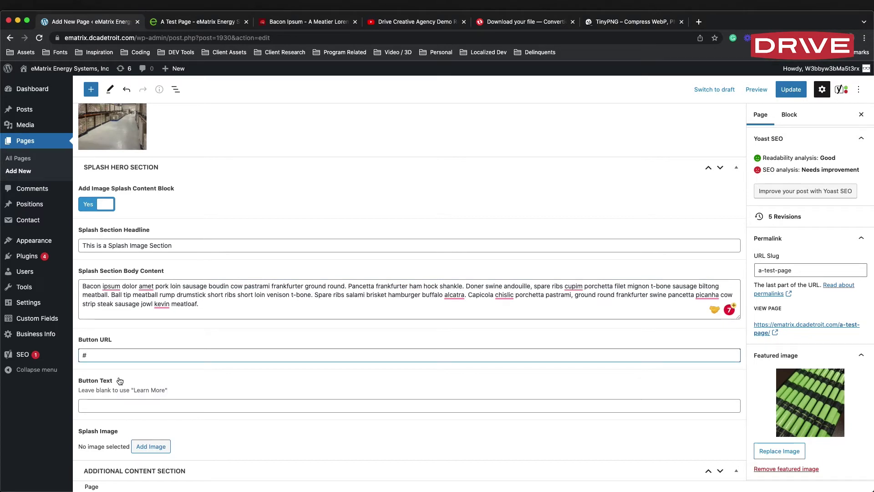
pyautogui.doubleClick(84, 355)
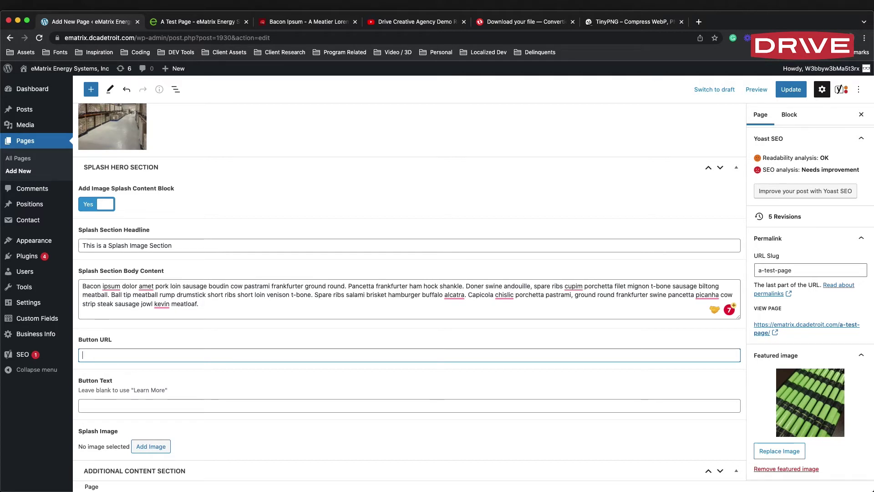
# Update the page and check the splash section on the live test page.
pyautogui.click(792, 90)
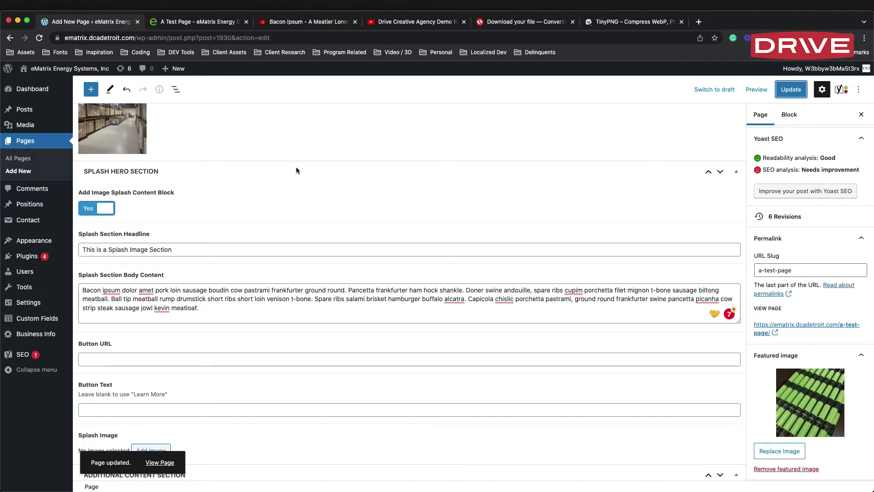
pyautogui.click(209, 22)
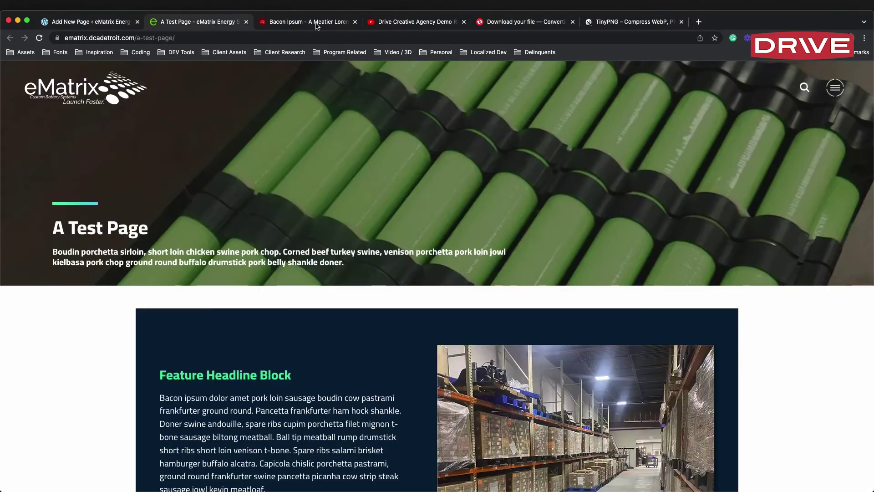
pyautogui.scroll(-4, 418, 114)
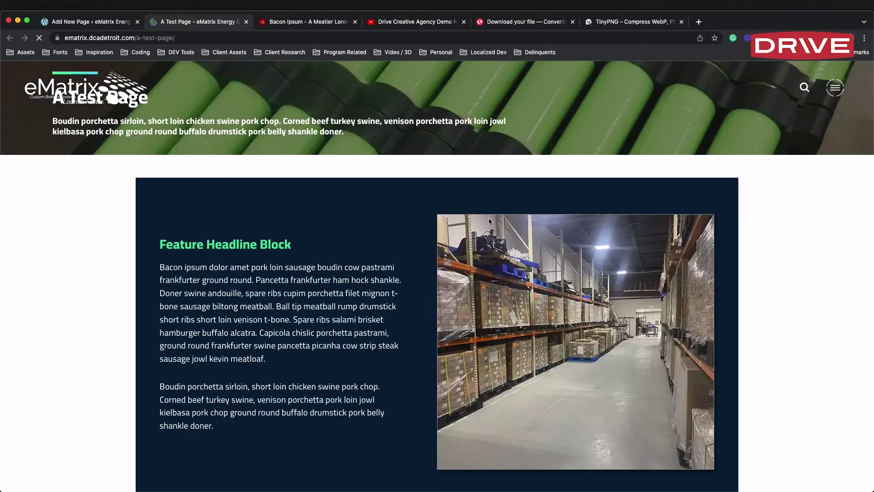
pyautogui.scroll(-8, 488, 217)
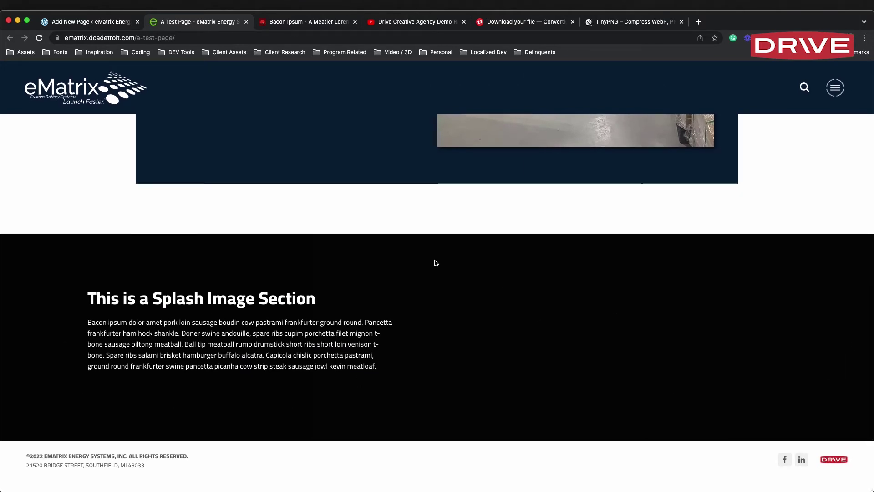
# Set the Splash Image to the media library photo of two blocks of blue battery cells.
pyautogui.click(88, 21)
pyautogui.scroll(-5, 145, 374)
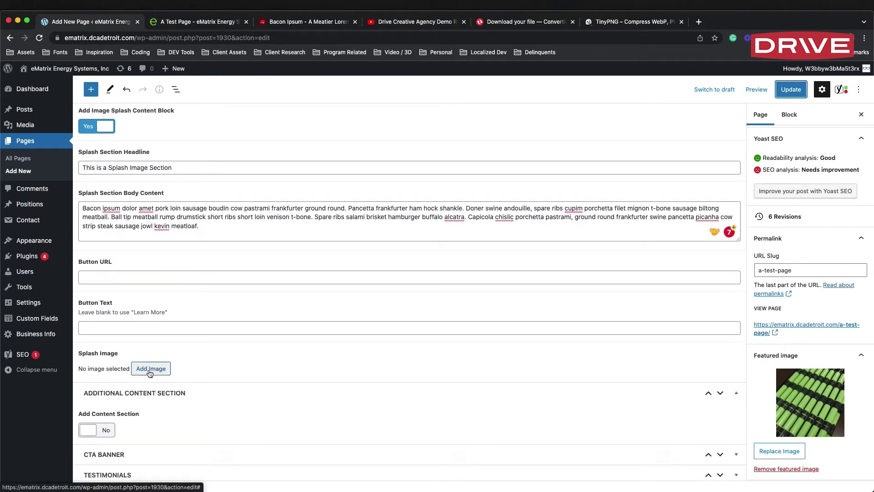
pyautogui.click(150, 370)
pyautogui.scroll(-10, 372, 252)
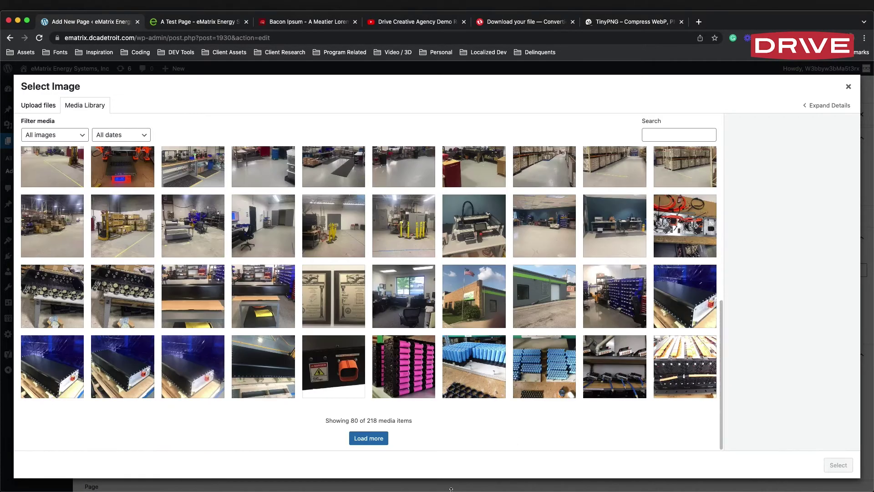
pyautogui.click(362, 437)
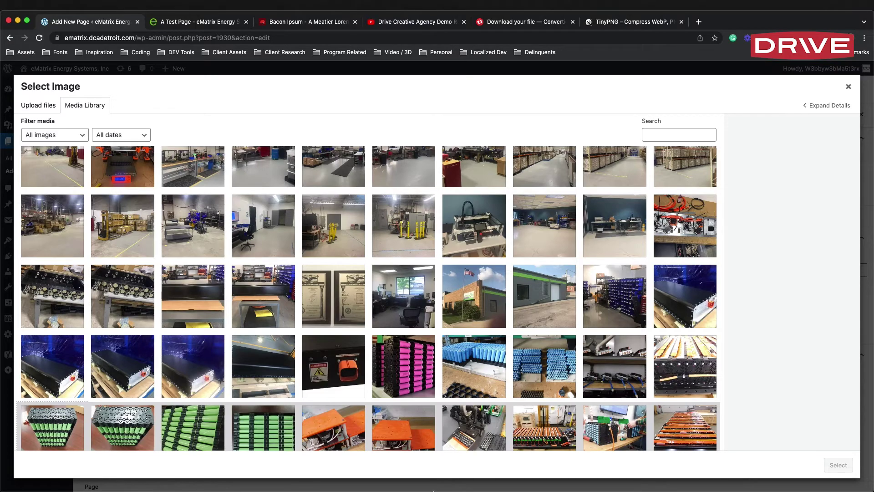
pyautogui.scroll(-10, 446, 398)
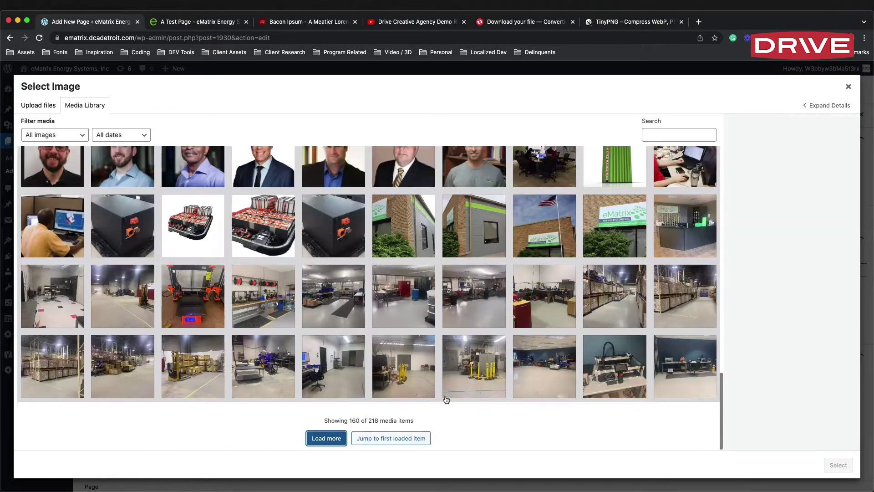
pyautogui.click(320, 438)
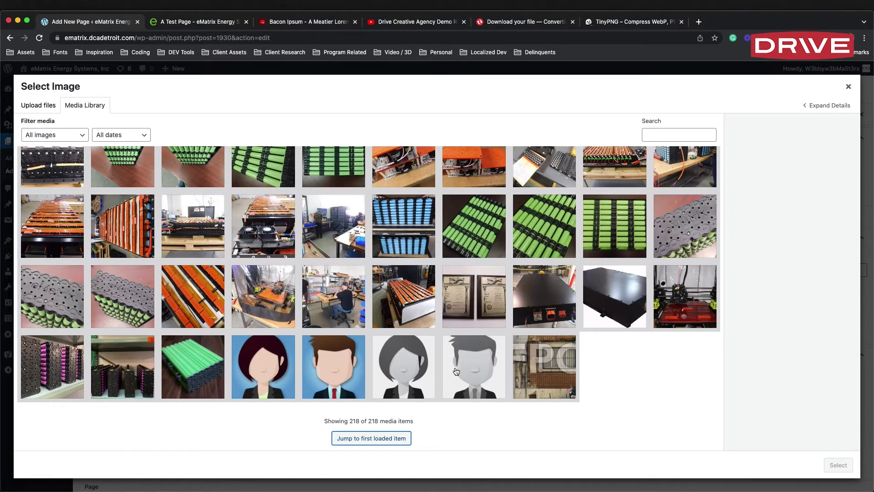
pyautogui.scroll(5, 460, 370)
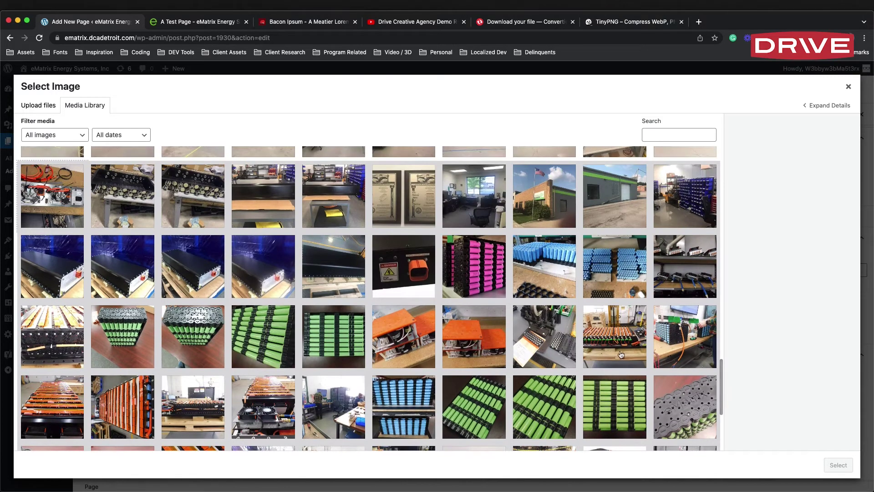
pyautogui.scroll(1, 318, 273)
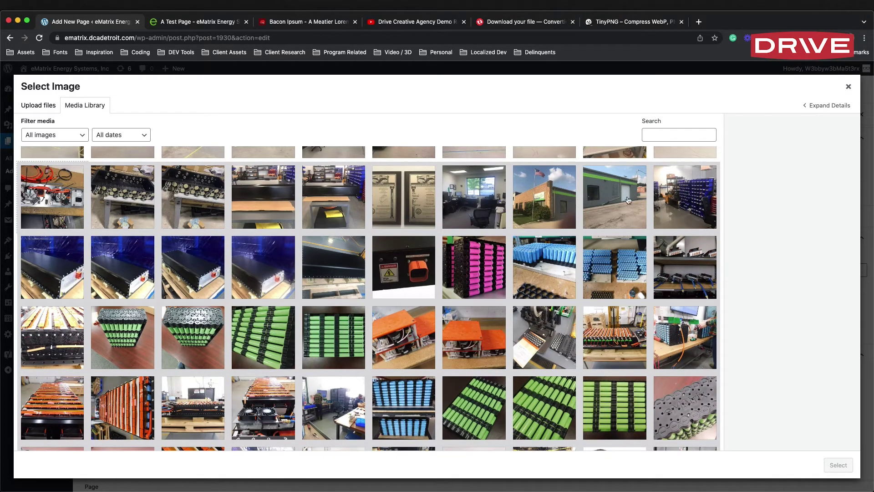
pyautogui.scroll(-1, 553, 300)
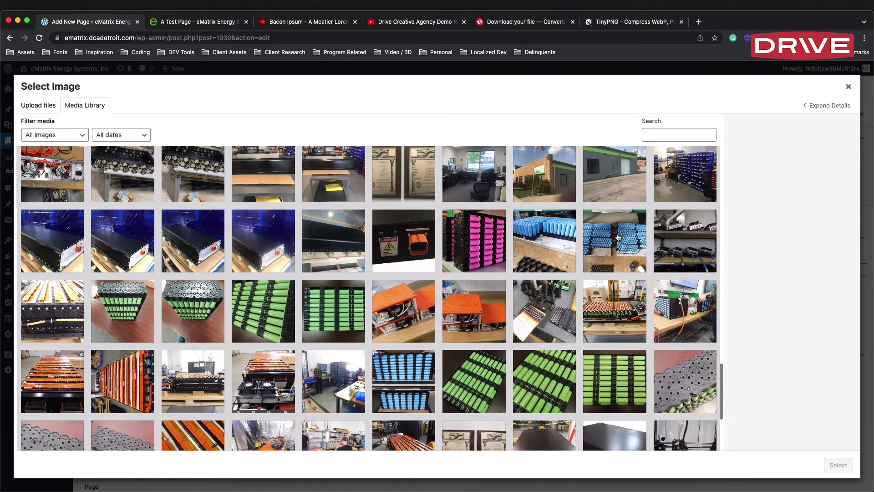
pyautogui.click(617, 238)
pyautogui.click(837, 465)
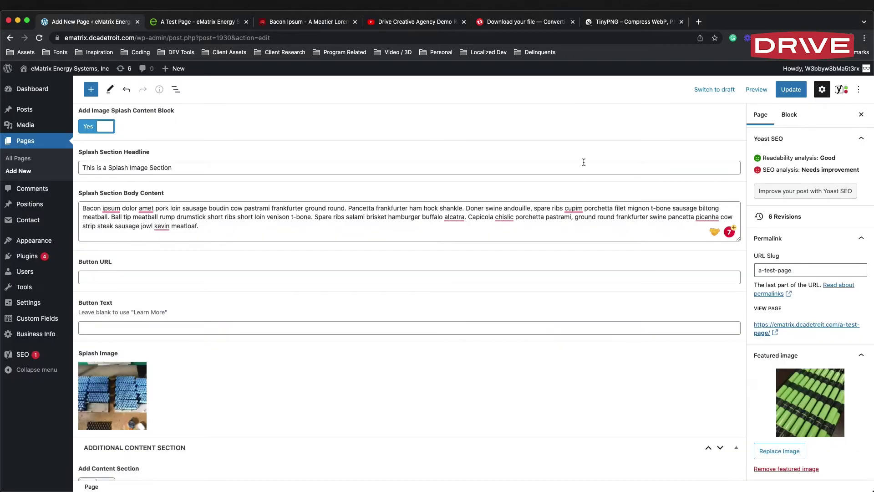
# Update the page and check the splash section's background image on the reloaded live test page.
pyautogui.click(790, 89)
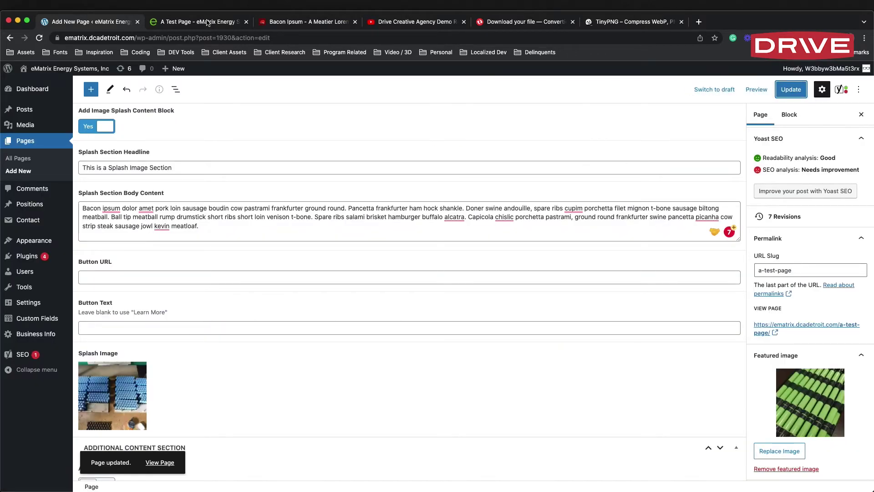
pyautogui.click(200, 21)
pyautogui.press('super+r')
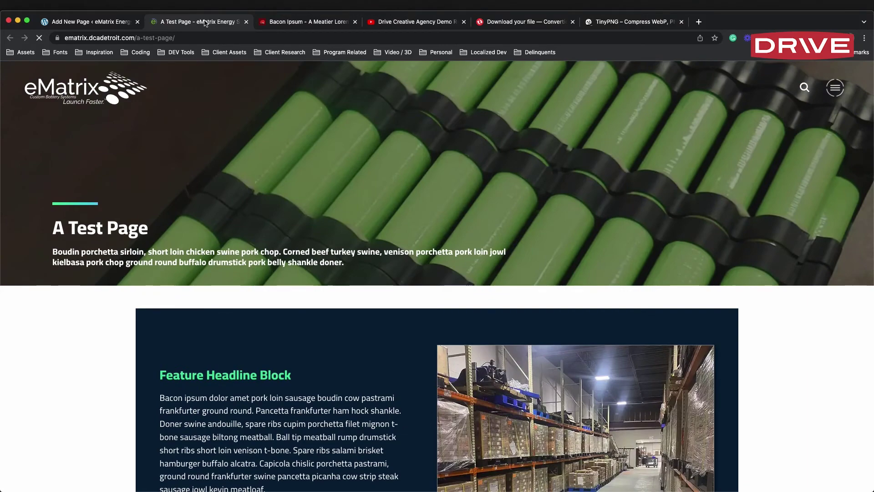
pyautogui.scroll(-8, 299, 167)
pyautogui.scroll(-2, 299, 158)
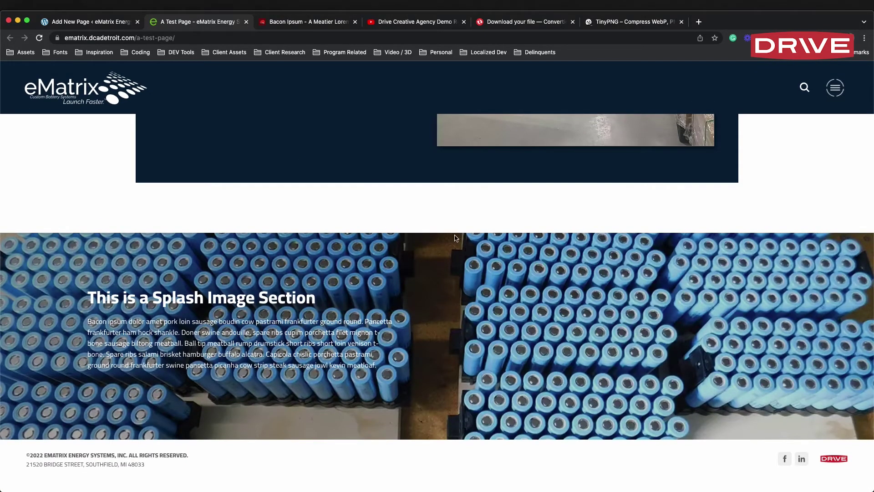
pyautogui.scroll(3, 466, 251)
pyautogui.scroll(-3, 467, 251)
pyautogui.scroll(1, 467, 252)
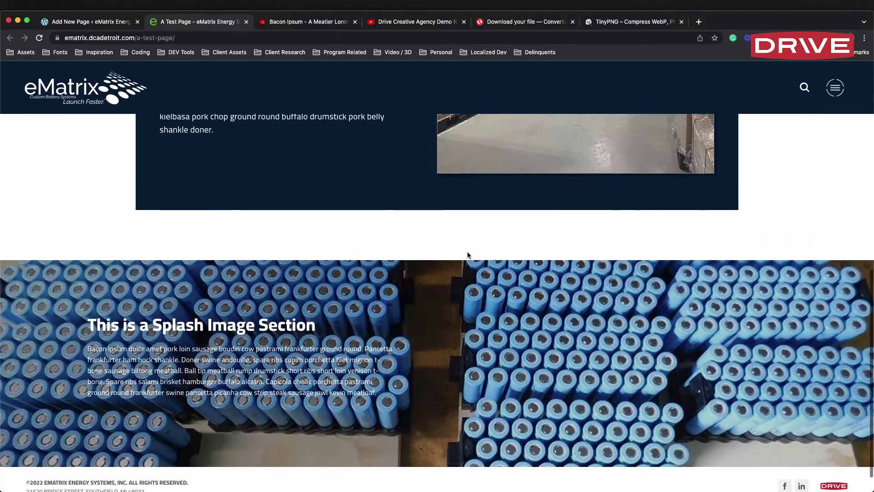
pyautogui.scroll(3, 467, 255)
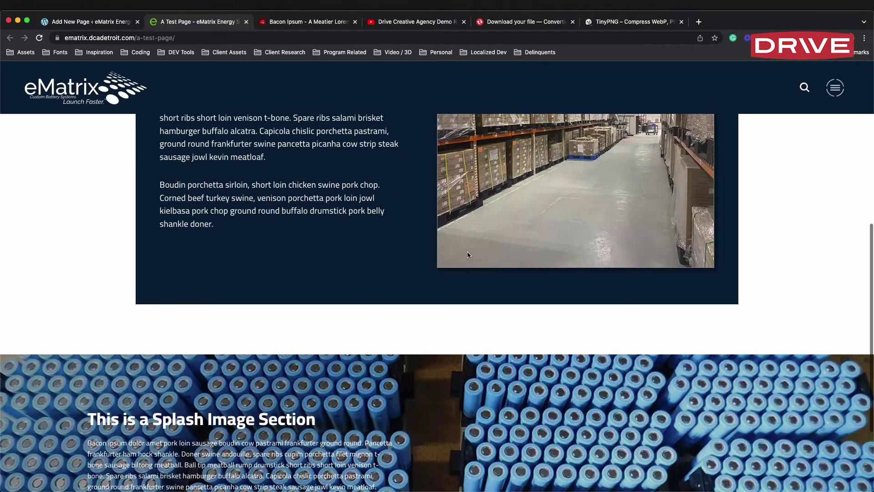
pyautogui.scroll(10, 467, 255)
# Set the splash section's Button URL to #, save the page and check the button on the live test page.
pyautogui.click(87, 22)
pyautogui.scroll(-2, 305, 321)
pyautogui.click(91, 237)
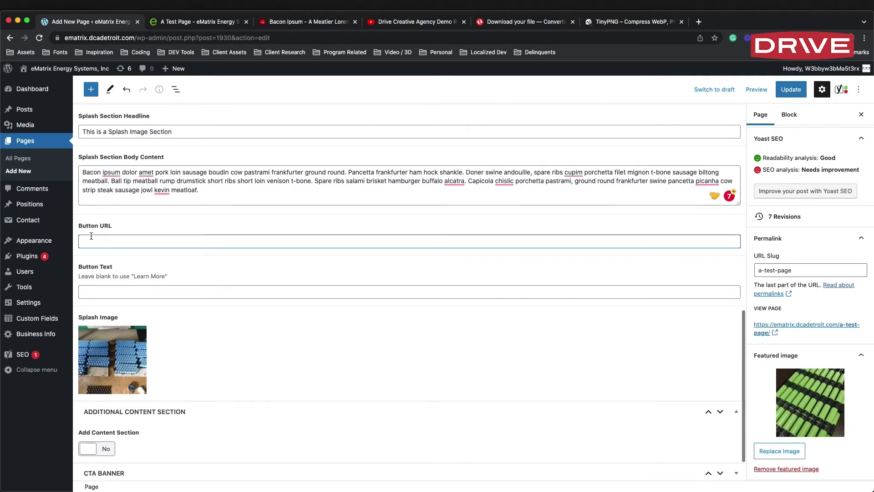
pyautogui.click(786, 91)
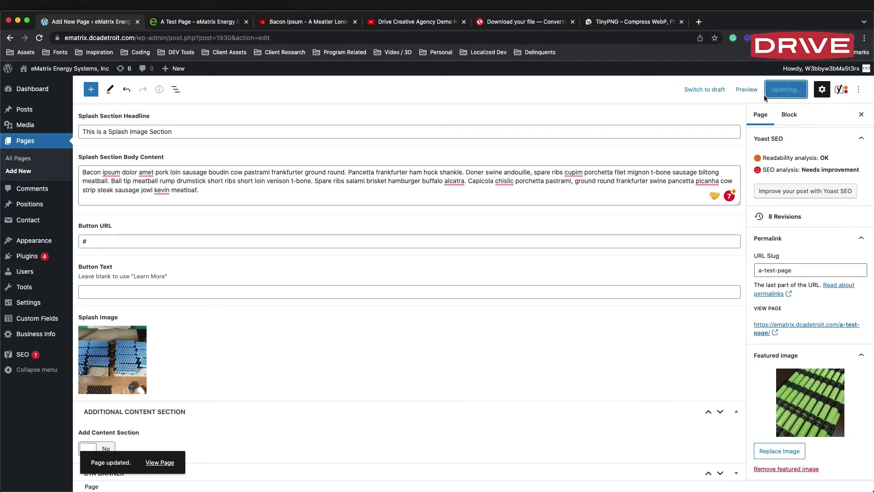
pyautogui.click(181, 20)
pyautogui.scroll(-15, 287, 187)
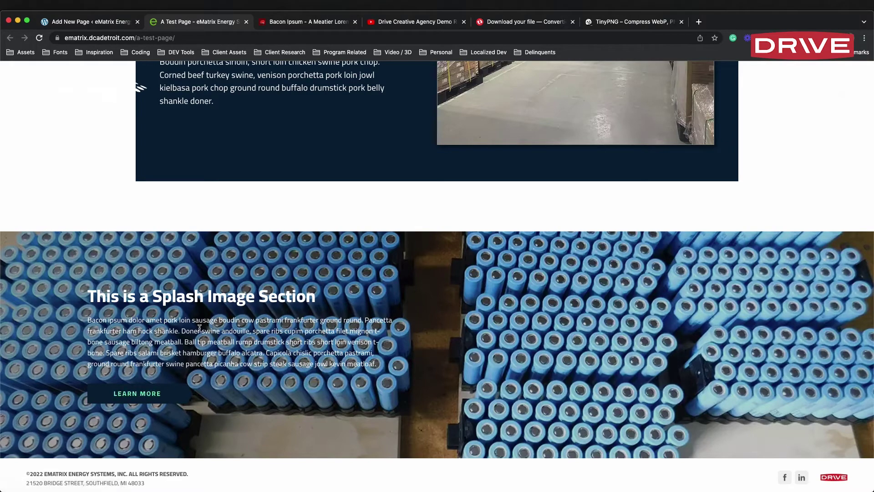
pyautogui.click(122, 26)
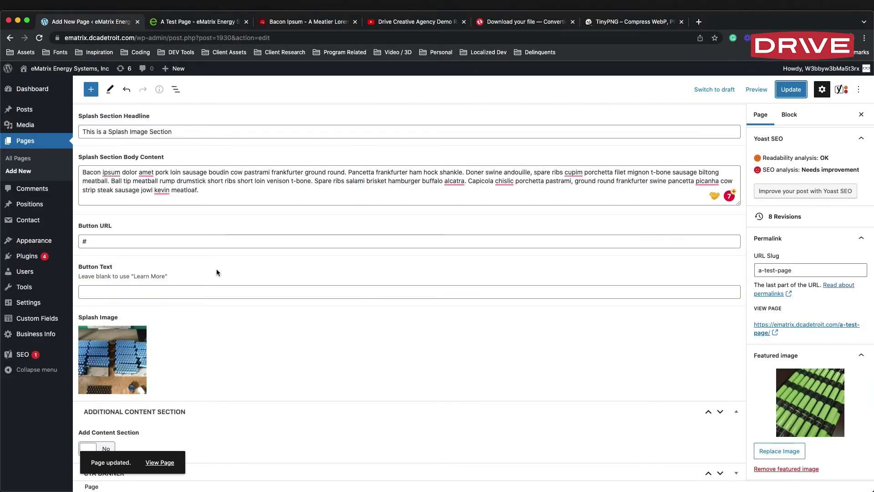
pyautogui.click(185, 23)
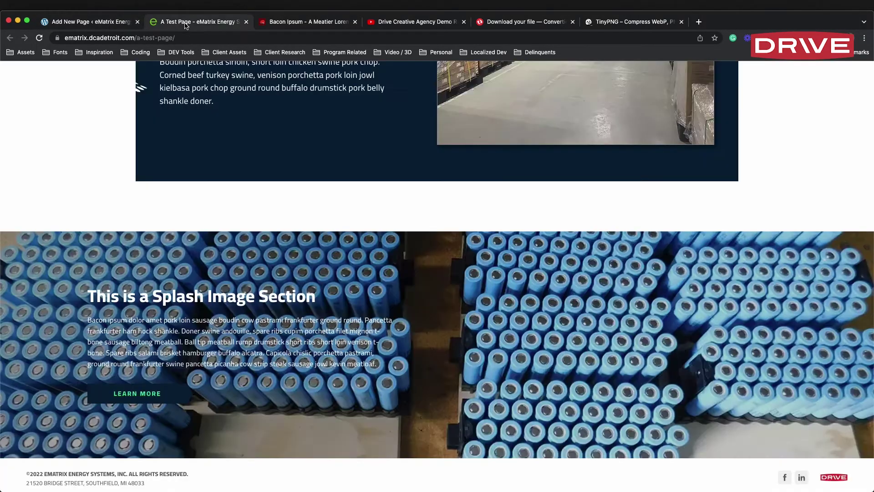
# Set the splash section's Button Text to "New Text 4 Button", save the page and check the label on the live page.
pyautogui.click(96, 28)
pyautogui.scroll(-2, 193, 244)
pyautogui.click(136, 268)
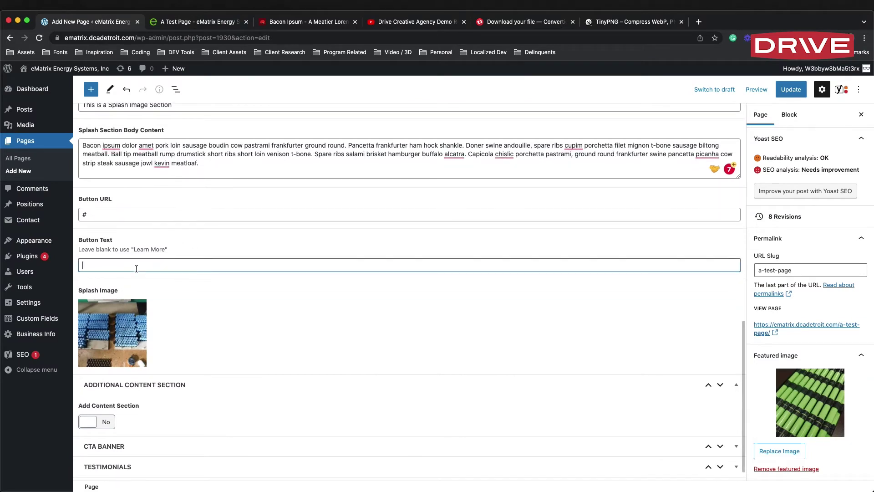
pyautogui.write('New Text 4 Button')
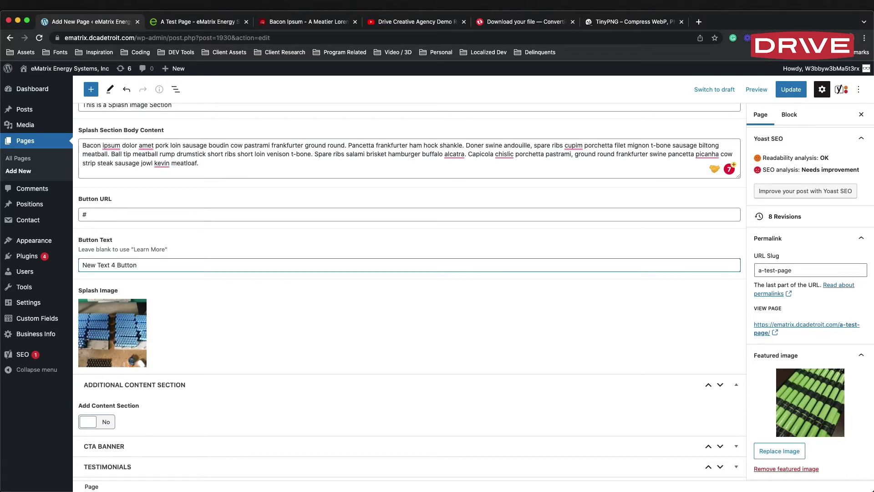
pyautogui.click(787, 87)
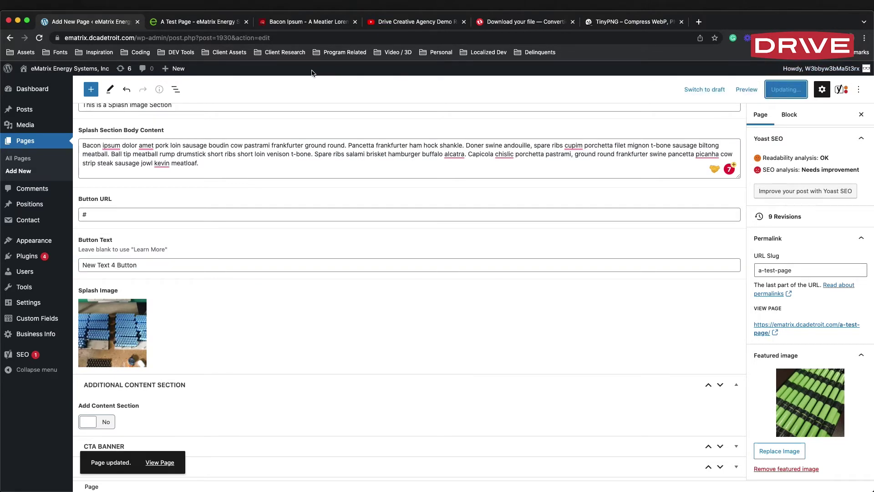
pyautogui.click(169, 23)
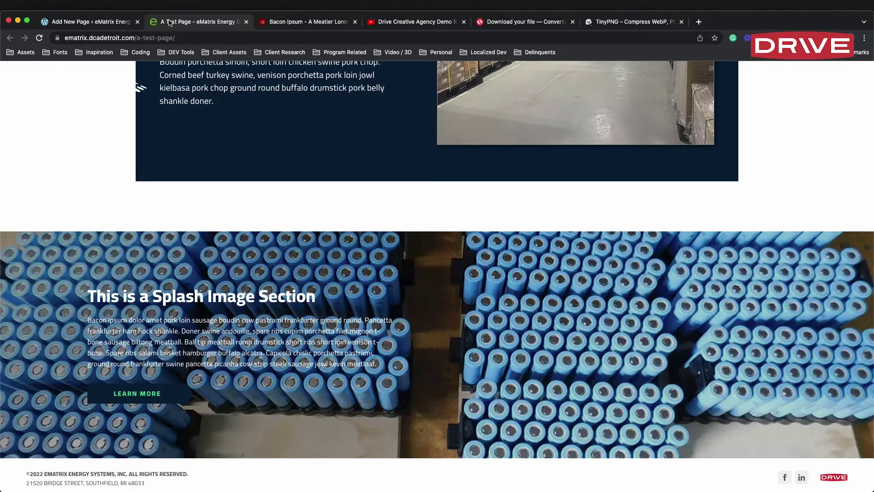
pyautogui.press('super+r')
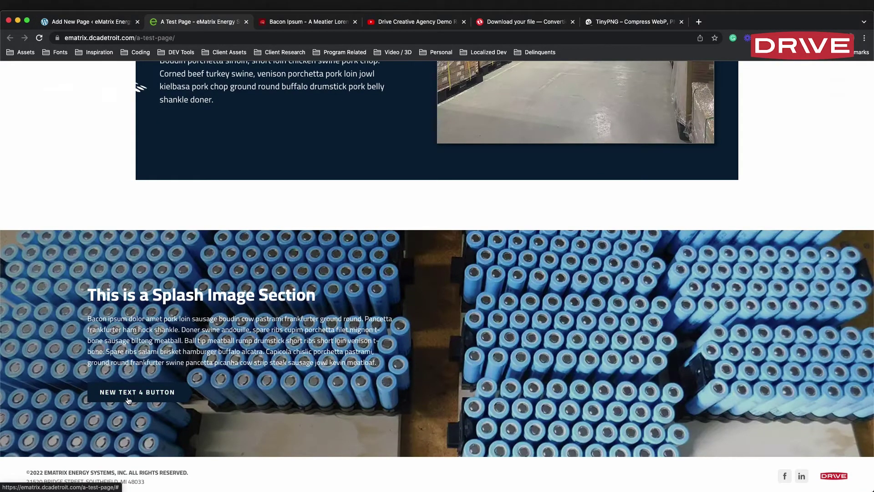
# Enable the content section under Additional Content Section in the page editor.
pyautogui.click(59, 20)
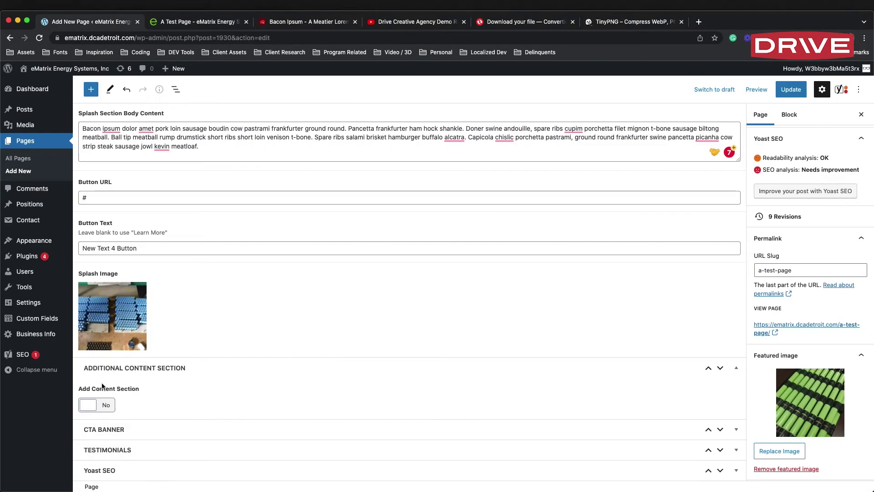
pyautogui.click(90, 406)
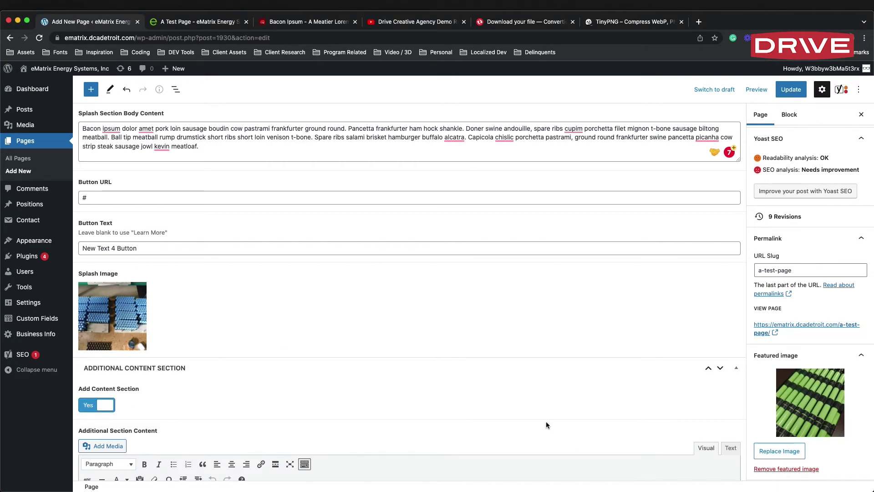
pyautogui.scroll(-5, 247, 328)
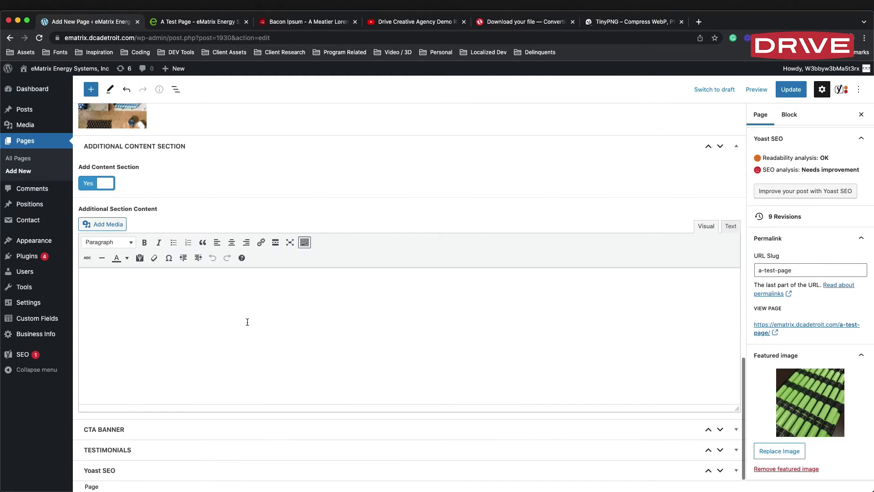
# Copy the first two full paragraphs from the Bacon Ipsum page and paste them into Additional Section Content.
pyautogui.click(300, 22)
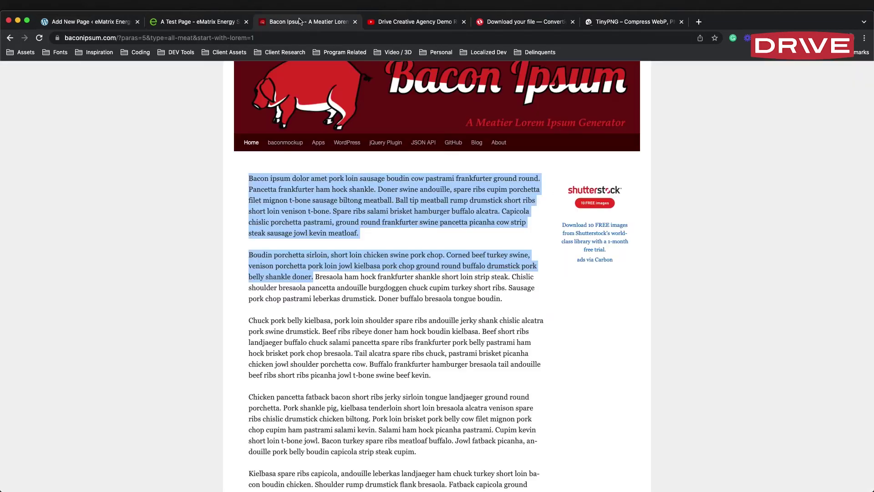
pyautogui.click(382, 233)
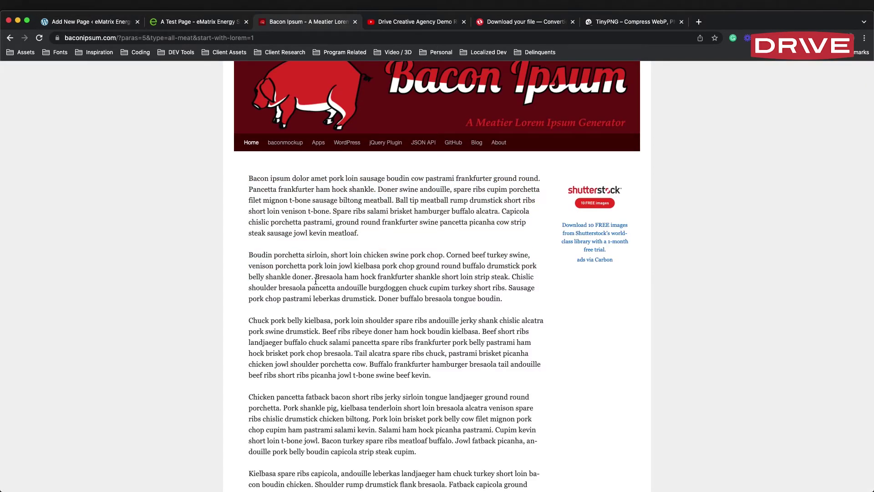
pyautogui.moveTo(511, 303); pyautogui.dragTo(268, 161)
pyautogui.press('super+c')
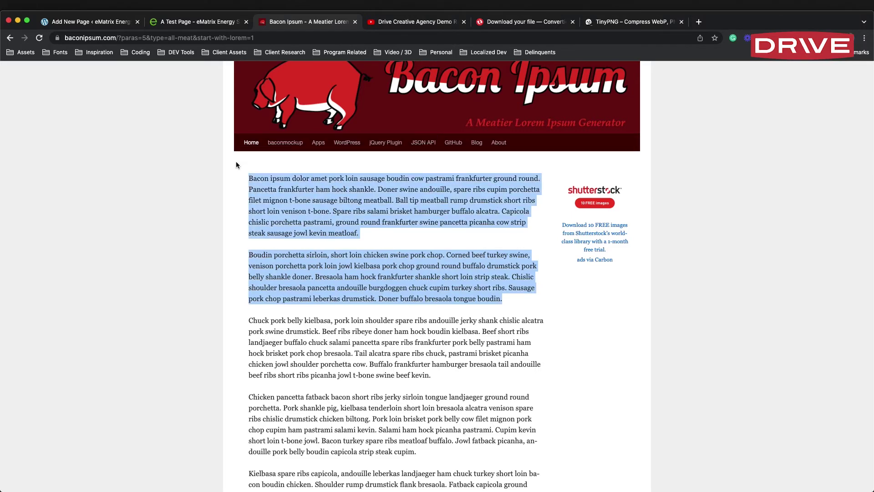
pyautogui.click(94, 22)
pyautogui.click(166, 25)
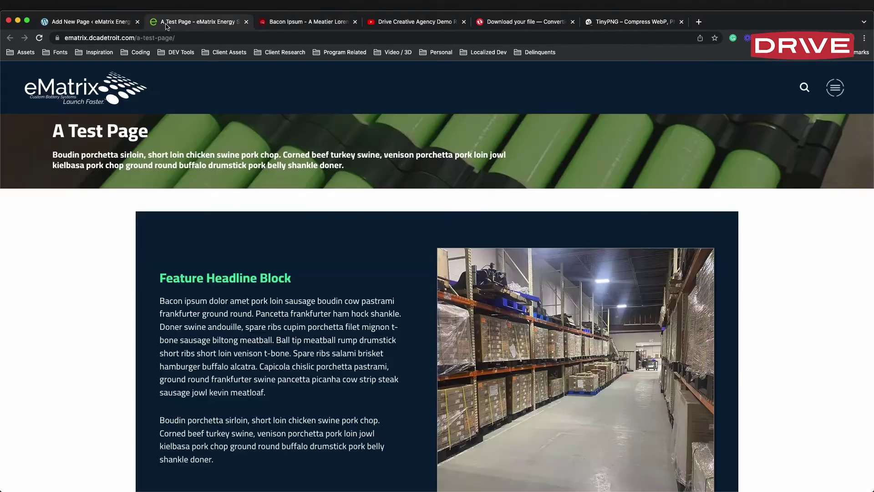
pyautogui.click(93, 22)
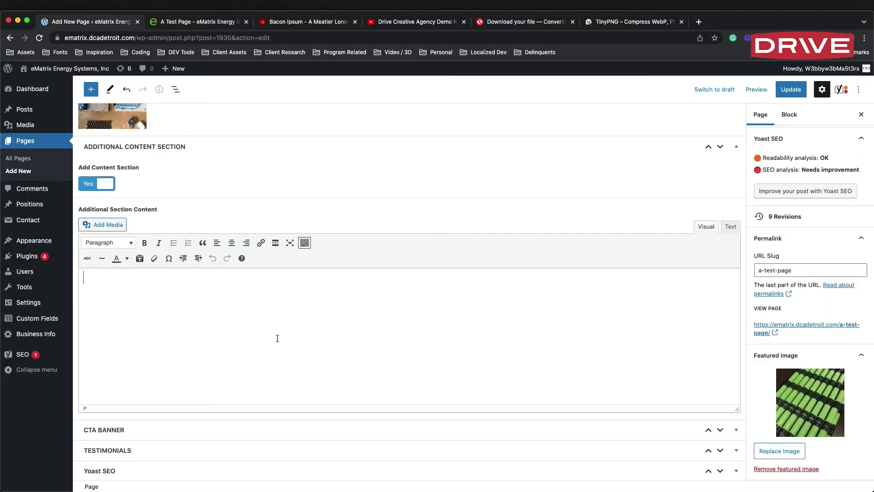
pyautogui.press('super+v')
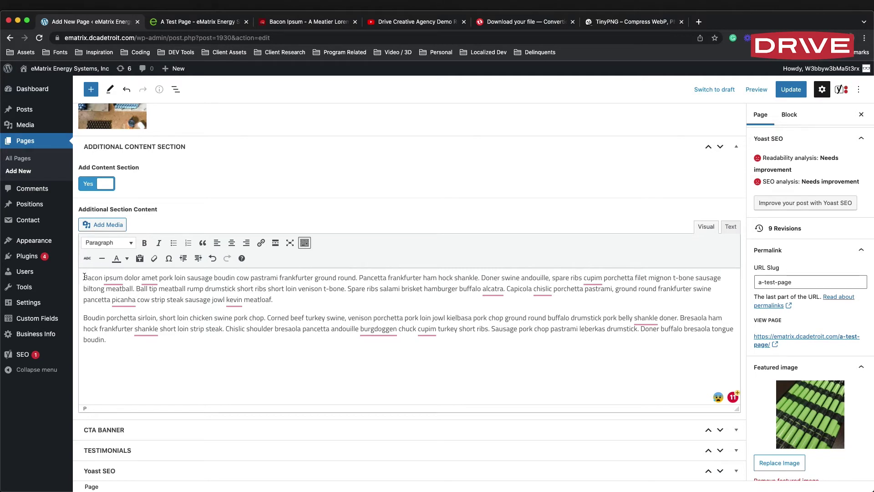
# Insert the line "This is the Additional Section" above the pasted paragraphs in Additional Section Content.
pyautogui.press('Return')
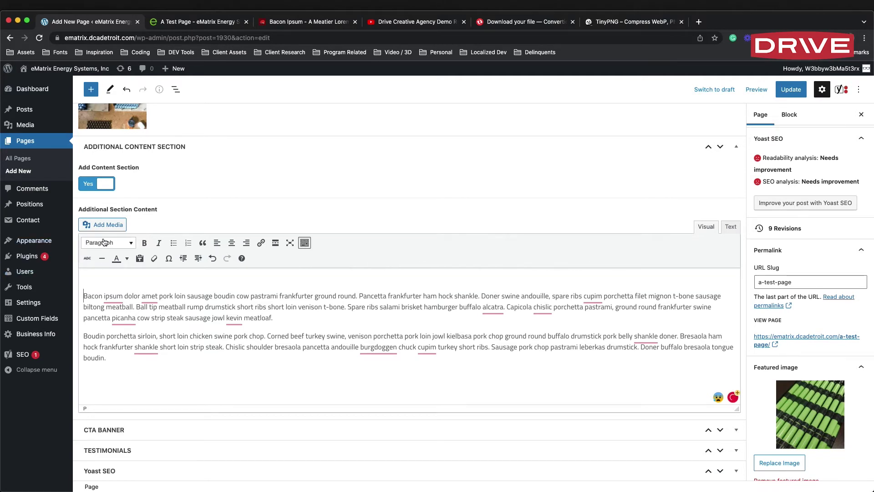
pyautogui.click(118, 243)
pyautogui.click(119, 257)
pyautogui.write('noa')
pyautogui.write('l Section')
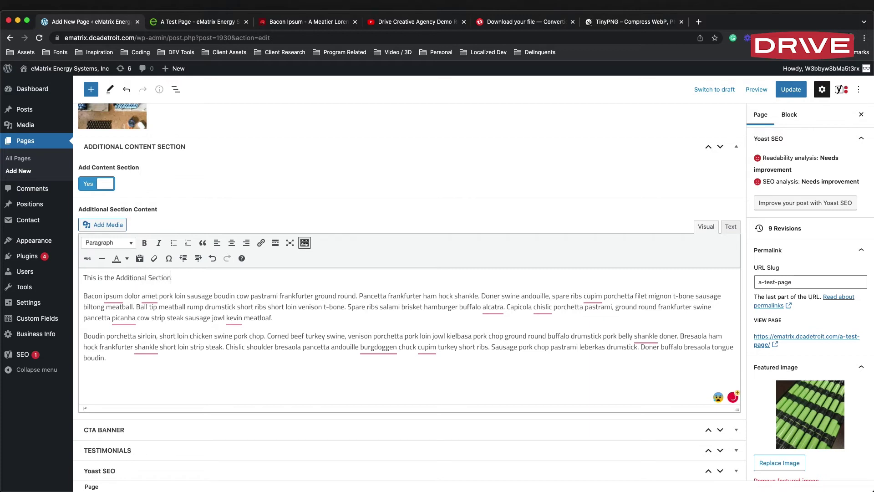
# Format the line "This is the Additional Section" in Additional Section Content as Heading 2.
pyautogui.write(' Headline')
pyautogui.press('BackSpace')
pyautogui.press('BackSpace')
pyautogui.tripleClick(186, 281)
pyautogui.click(101, 245)
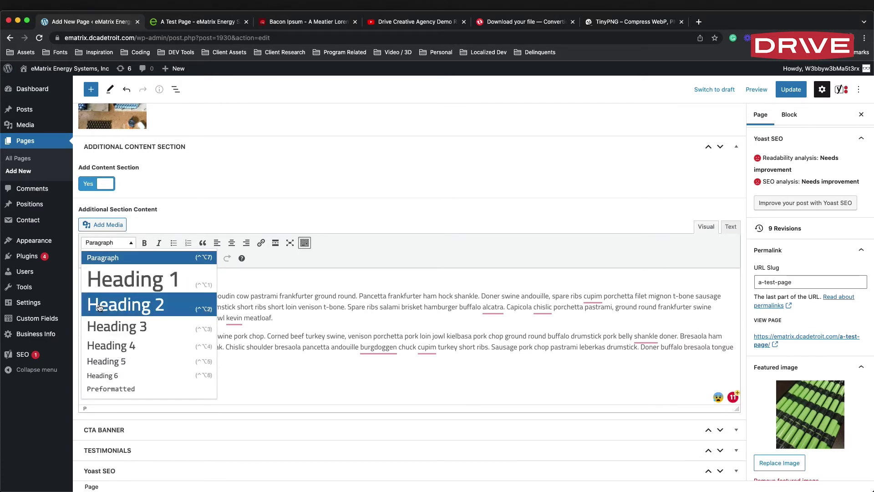
pyautogui.click(117, 310)
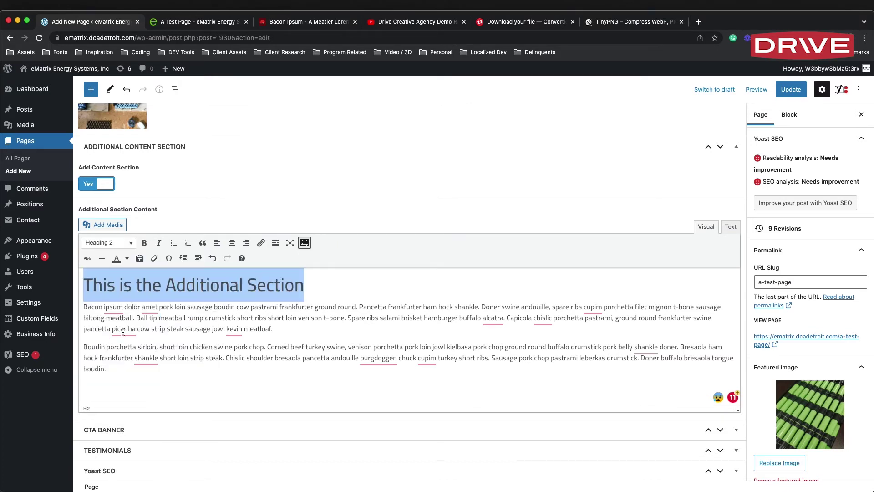
# Make the second paragraph, starting with "Boudin porchetta sirloin", bold in Additional Section Content.
pyautogui.click(253, 327)
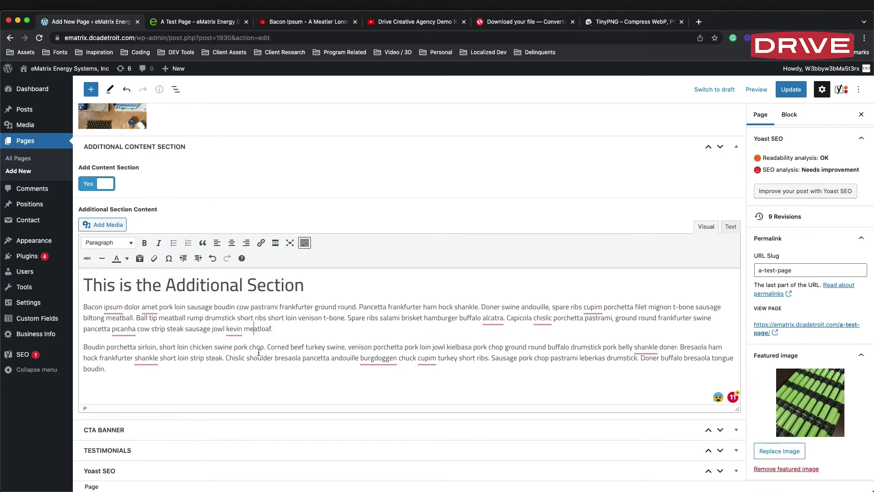
pyautogui.moveTo(121, 369); pyautogui.dragTo(81, 342)
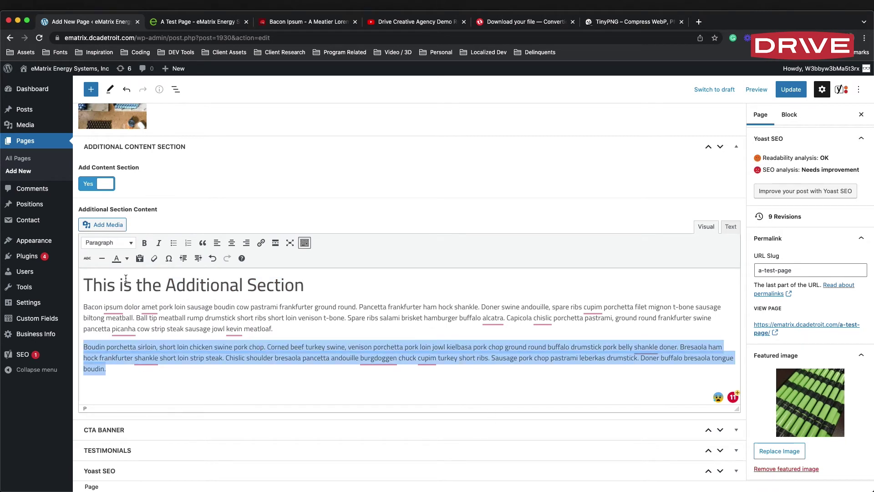
pyautogui.click(144, 243)
pyautogui.click(240, 382)
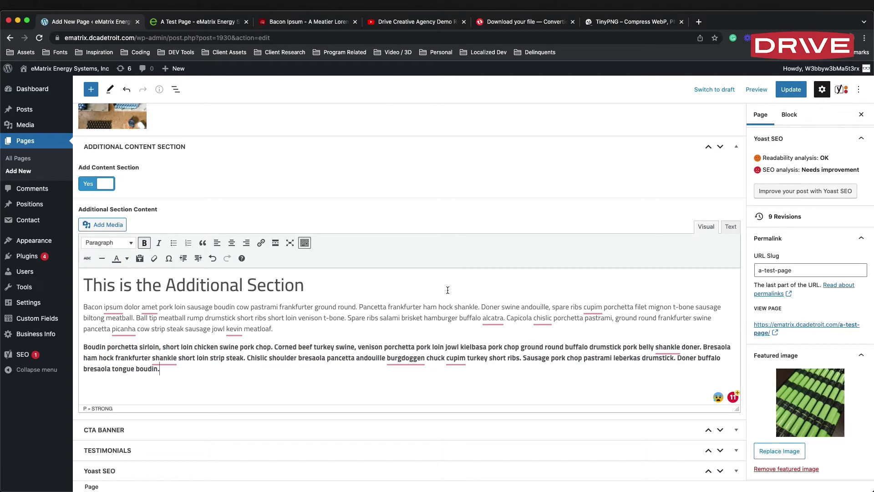
# Update the page and review the additional section's heading and paragraphs above the splash image on the live test page.
pyautogui.click(790, 89)
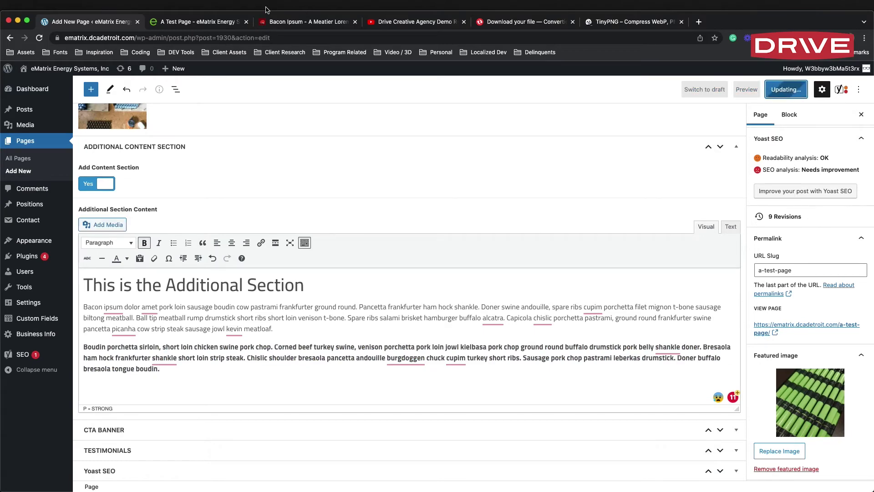
pyautogui.click(219, 24)
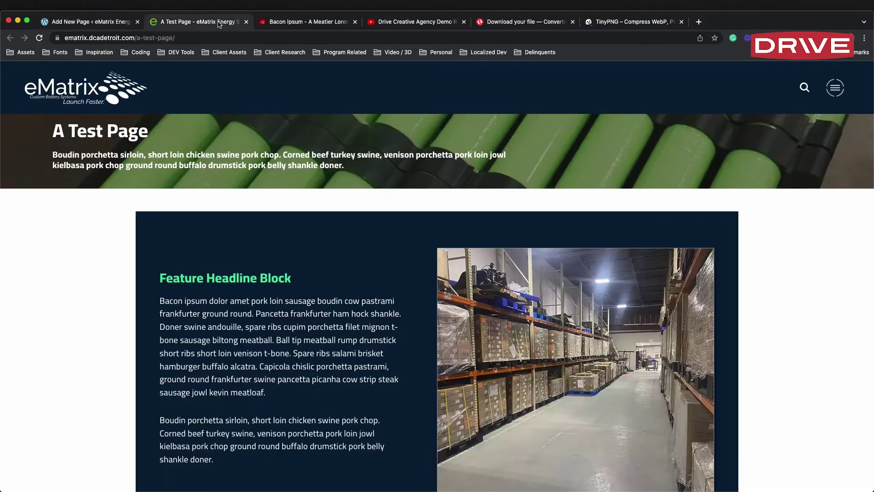
pyautogui.scroll(-9, 377, 208)
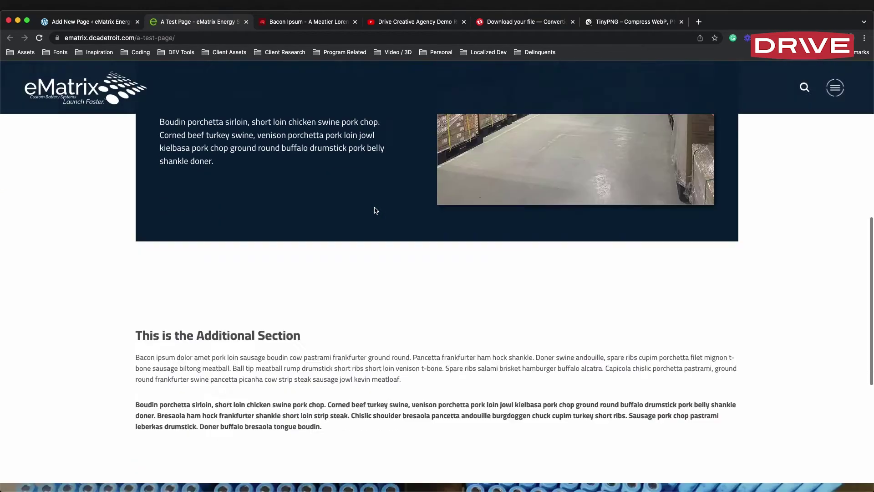
pyautogui.scroll(1, 373, 212)
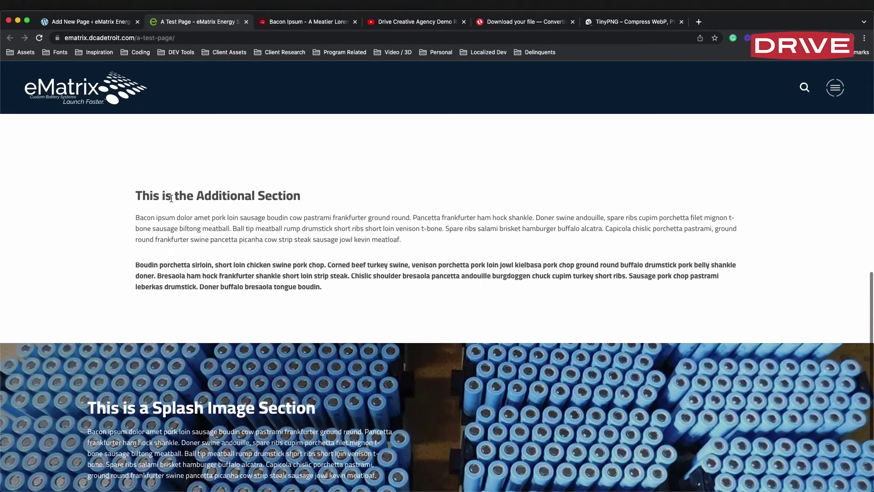
pyautogui.scroll(-3, 401, 230)
pyautogui.scroll(10, 401, 231)
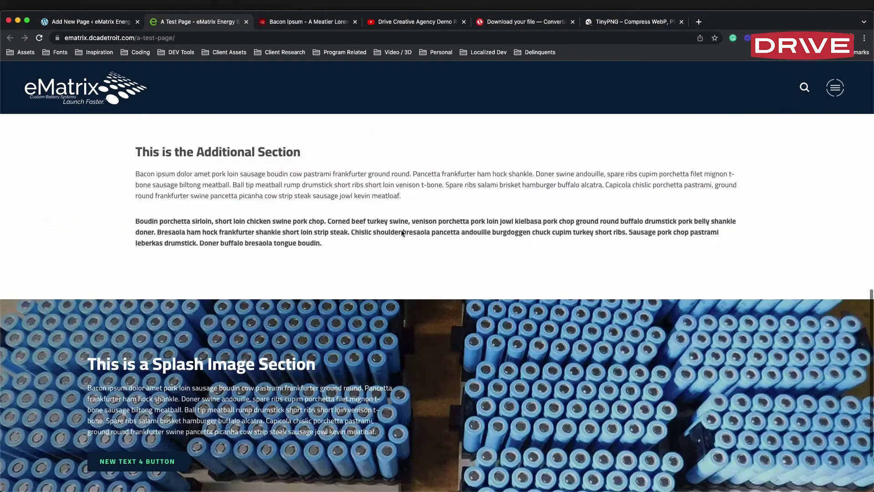
pyautogui.scroll(-5, 401, 234)
pyautogui.scroll(-5, 402, 234)
pyautogui.scroll(15, 401, 231)
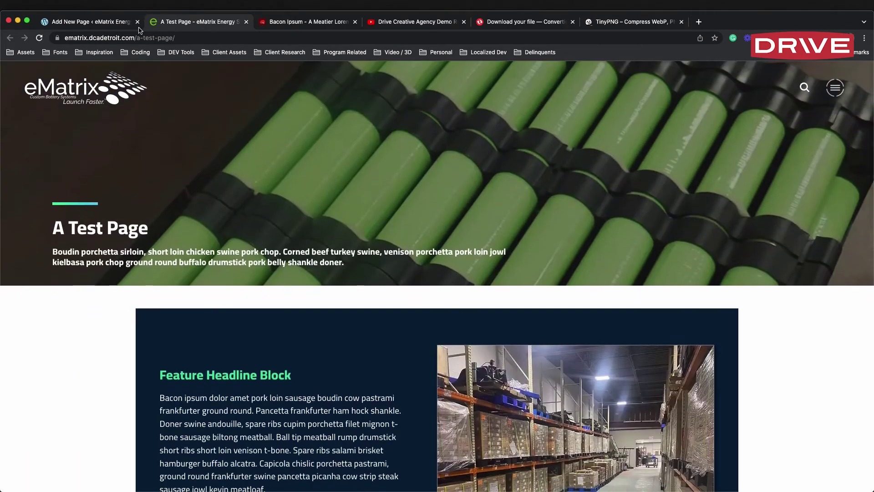
# Return to the page editor, expand the CTA Banner section and enable its call to action section.
pyautogui.click(105, 25)
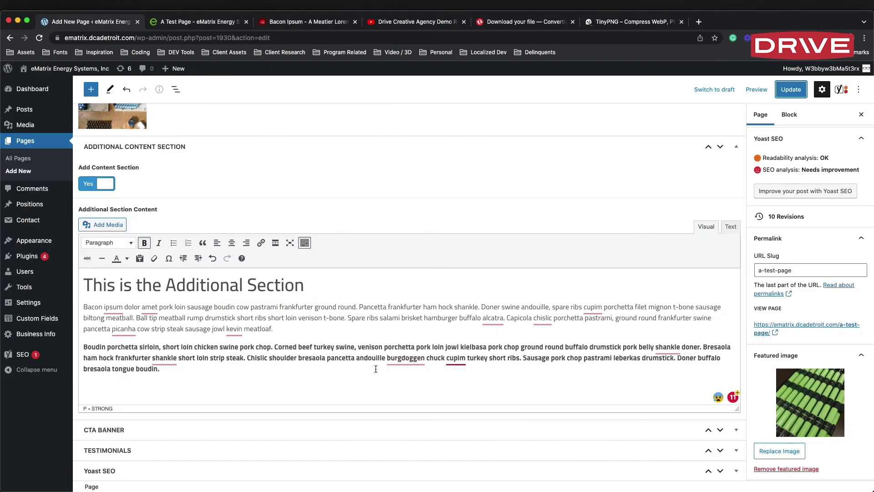
pyautogui.scroll(4, 276, 334)
pyautogui.scroll(5, 276, 329)
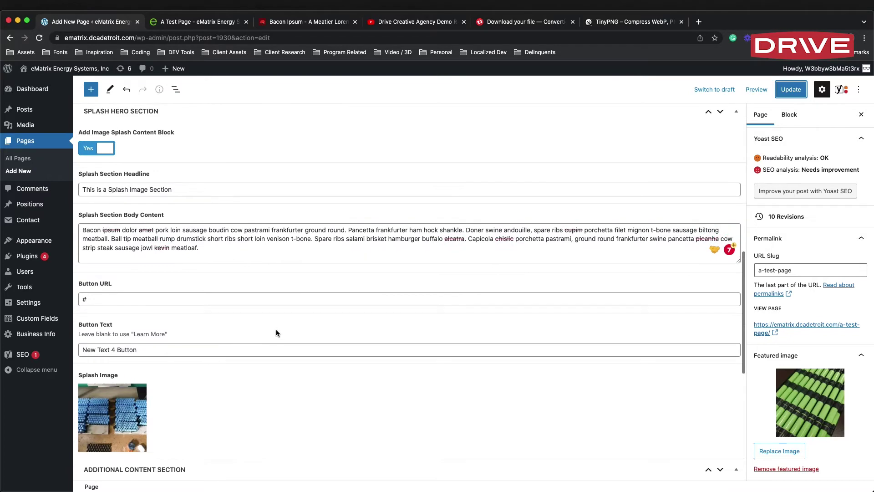
pyautogui.scroll(-7, 275, 329)
pyautogui.scroll(-1, 277, 329)
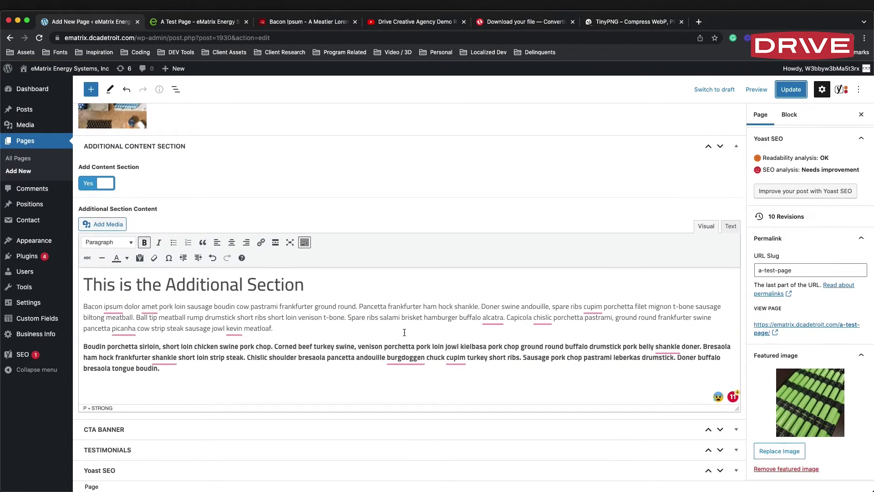
pyautogui.click(736, 429)
pyautogui.scroll(-2, 422, 258)
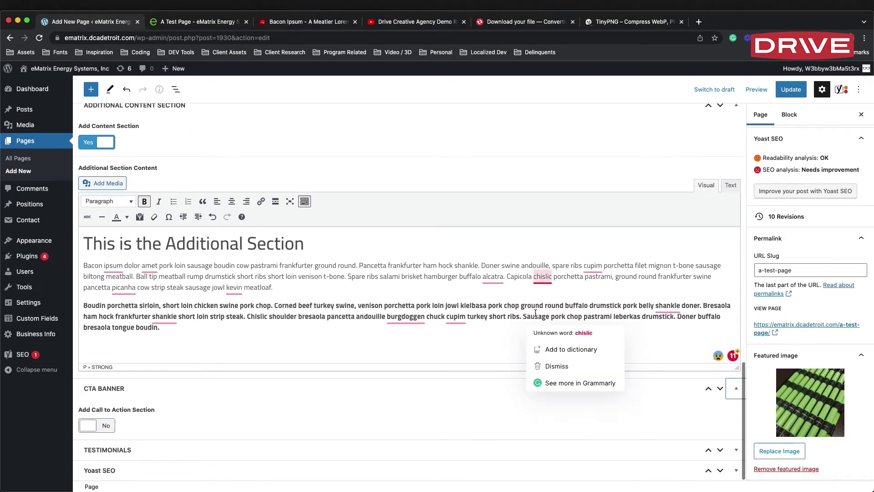
pyautogui.scroll(1, 144, 490)
pyautogui.click(114, 424)
pyautogui.scroll(-3, 115, 318)
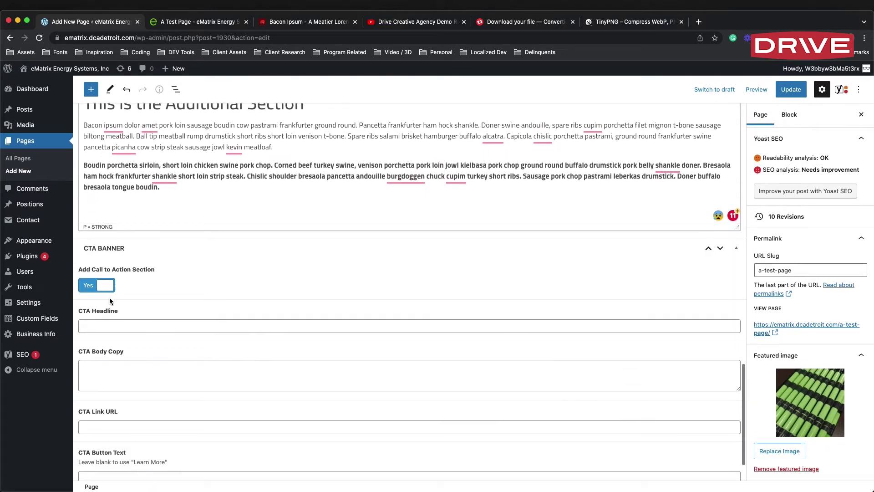
# Enter "this is a call to action banner" as the CTA headline.
pyautogui.click(86, 326)
pyautogui.write('this is a ca')
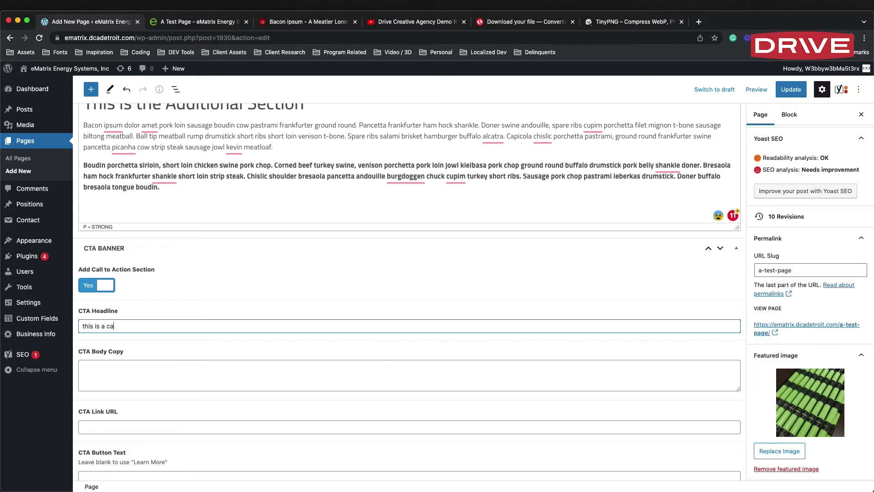
pyautogui.write('ll to action banner')
# Fill the CTA body copy with the Bacon ipsum placeholder text and cut out its middle portion to shorten it to two lines.
pyautogui.click(83, 367)
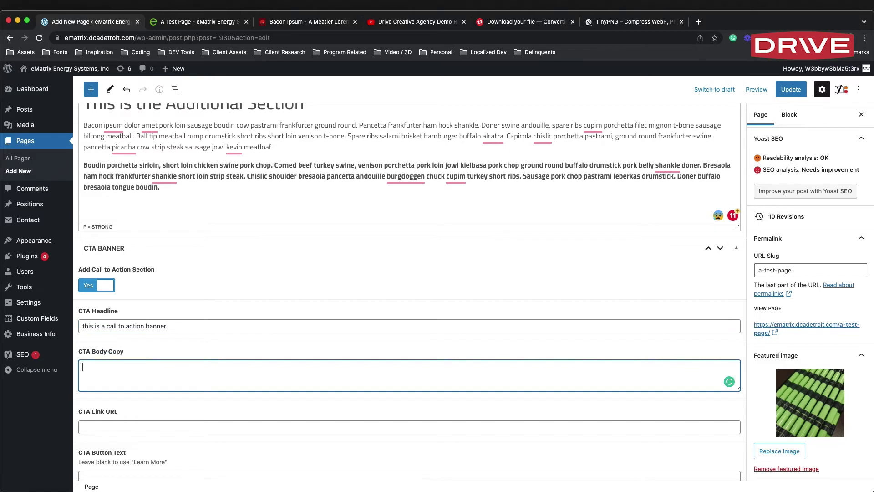
pyautogui.write('Bacon ipsum dolor amet pork loin sausage boudin cow pastrami frankfurter ground round. Pancetta frankfurter ham hock shankle. Doner swine andouille, spare ribs cupim porchetta filet mignon t-bone sausage biltong meatball. Ball tip meatball rump drumstick short ribs short loin venison t-bone. Spare ribs salami brisket hamburger buffalo alcatra. Capicola chislic porchetta pastrami, ground round frankfurter swine pancetta picanha cow strip steak sausage jowl kevin meatloaf.  Boudin porchetta sirloin, short loin chicken swine pork chop. Corned beef turkey swine, venison porchetta pork loin jowl kielbasa pork chop ground round buffalo drumstick pork belly shankle doner. Bresaola ham hock frankfurter shankle short loin strip steak. Chislic shoulder bresaola pancetta andouille burgdoggen chuck cupim turkey short ribs. Sausage pork chop pastrami leberkas drumstick. Doner buffalo bresaola tongue boudin.')
pyautogui.moveTo(662, 385); pyautogui.dragTo(84, 377)
pyautogui.press('BackSpace')
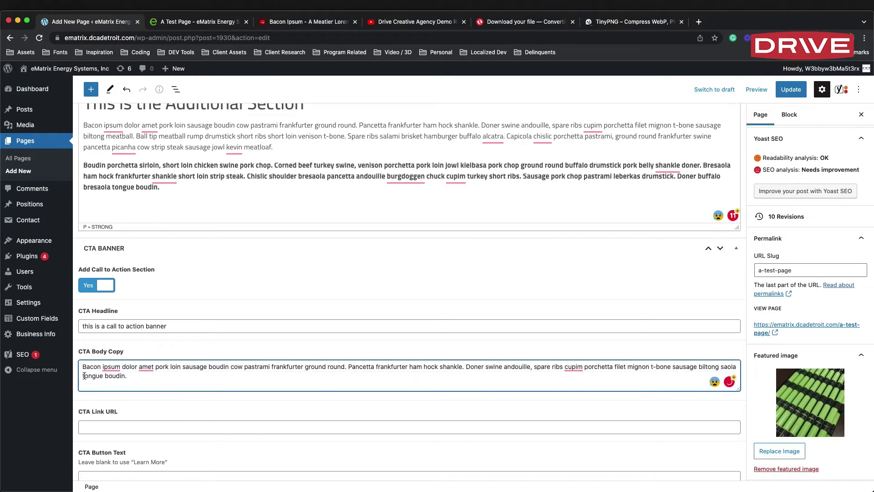
# Set the CTA link URL to "#" and update the page.
pyautogui.scroll(-1, 368, 344)
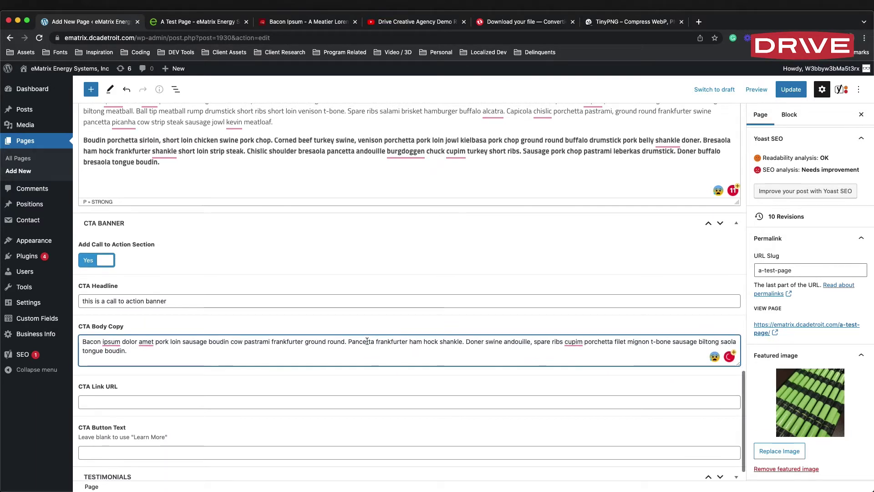
pyautogui.click(103, 403)
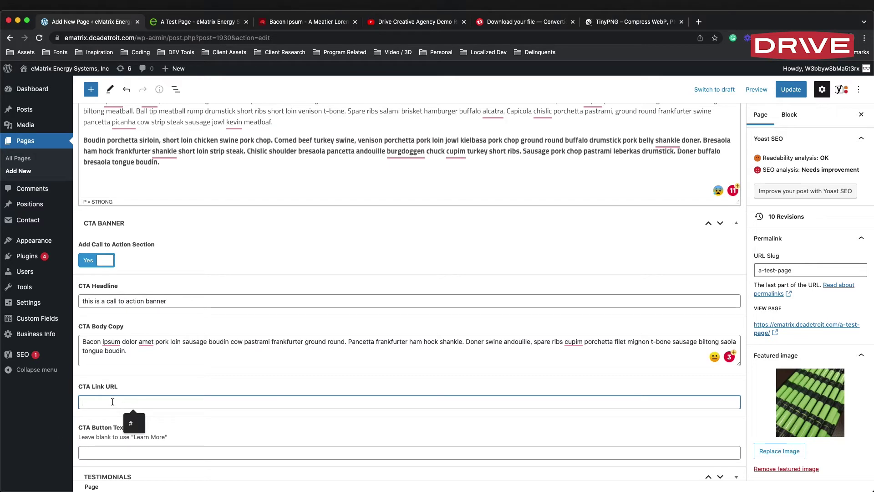
pyautogui.write('#')
pyautogui.click(791, 89)
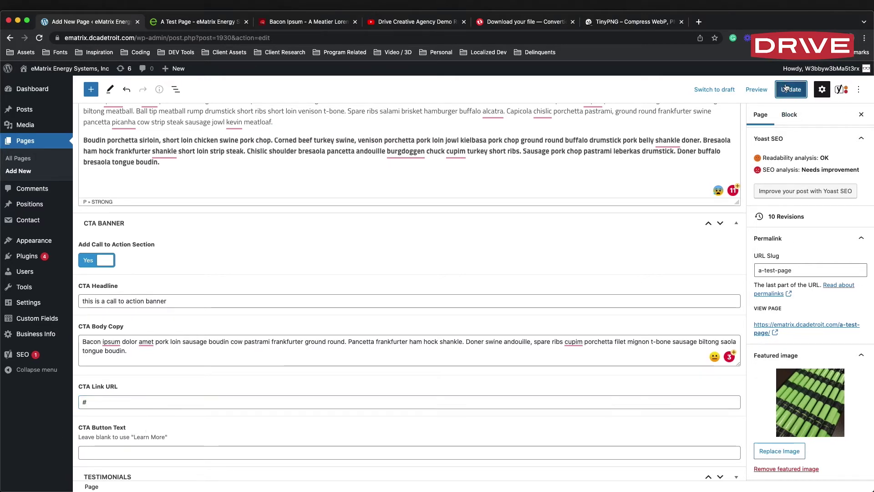
# Check the call to action banner and its neighbouring sections on the live A Test Page.
pyautogui.click(194, 25)
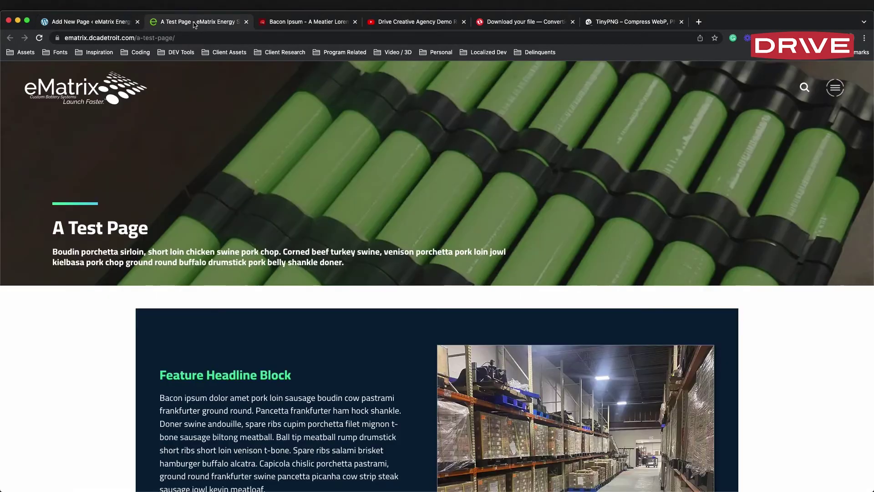
pyautogui.scroll(-12, 433, 296)
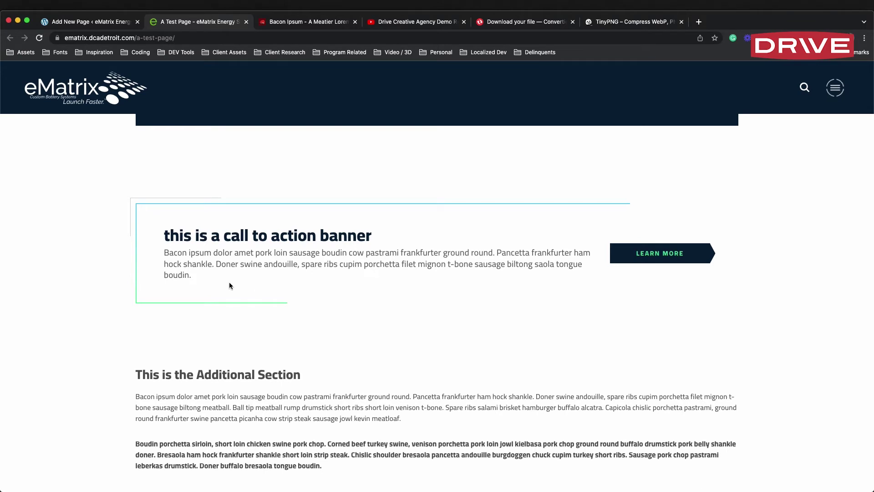
pyautogui.scroll(1, 724, 273)
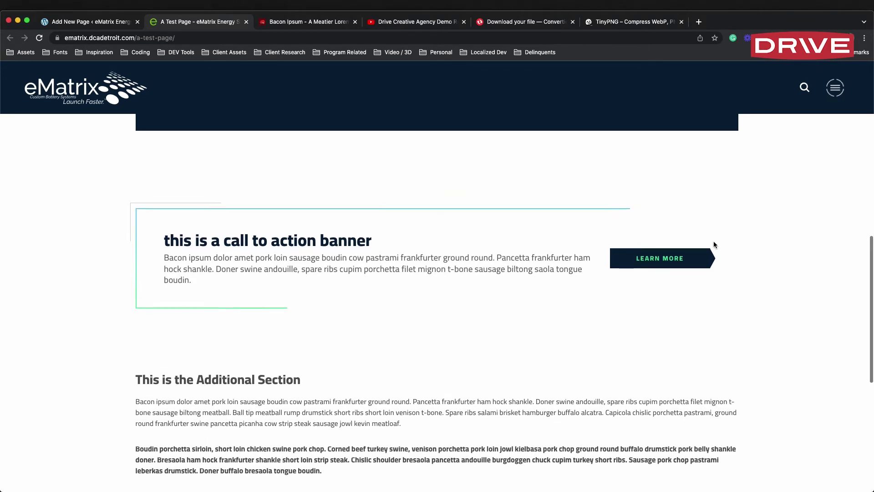
pyautogui.scroll(3, 723, 303)
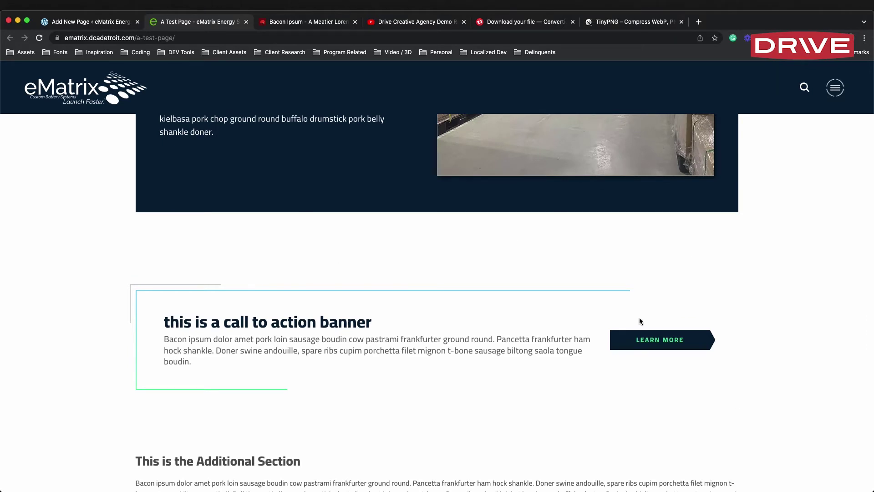
pyautogui.scroll(1, 333, 315)
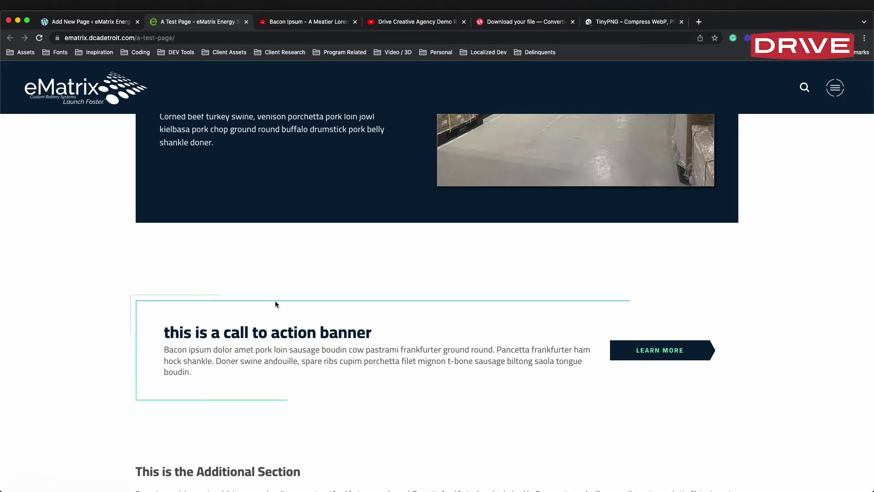
pyautogui.scroll(3, 415, 321)
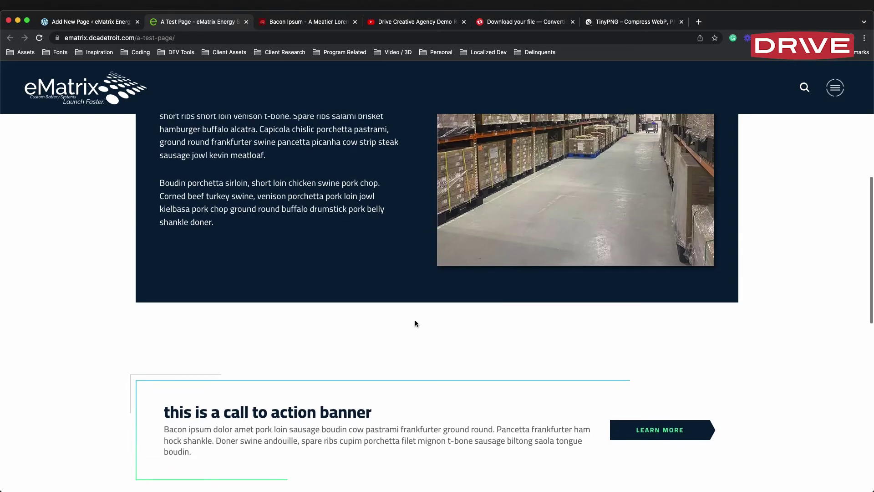
pyautogui.scroll(5, 178, 339)
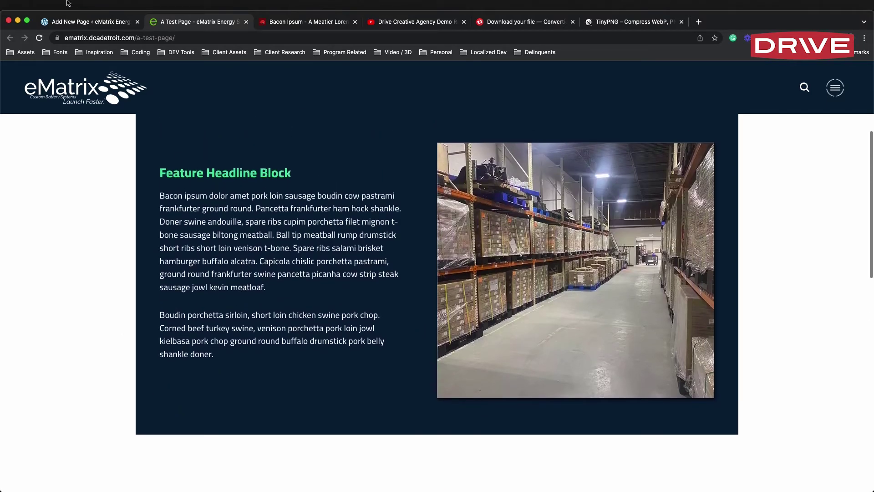
# Return to the page editor and review the CTA banner fields and the custom sections above them.
pyautogui.click(75, 23)
pyautogui.scroll(6, 382, 366)
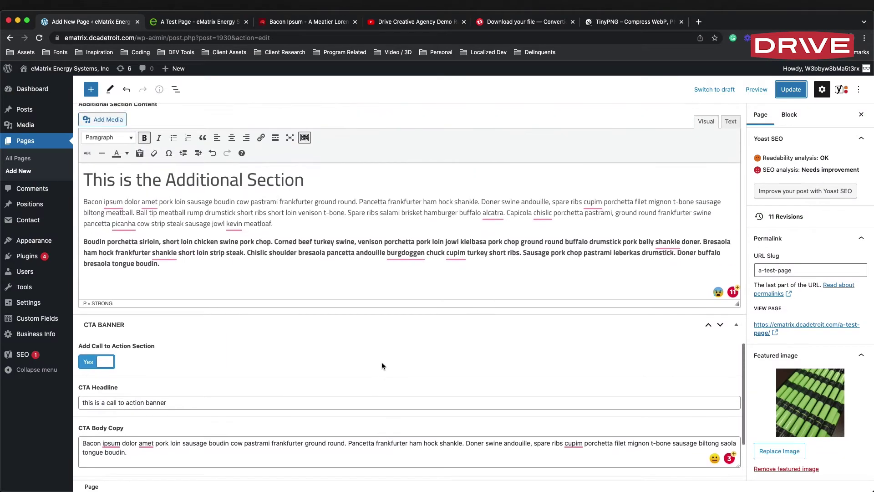
pyautogui.scroll(-5, 382, 366)
pyautogui.scroll(-5, 381, 363)
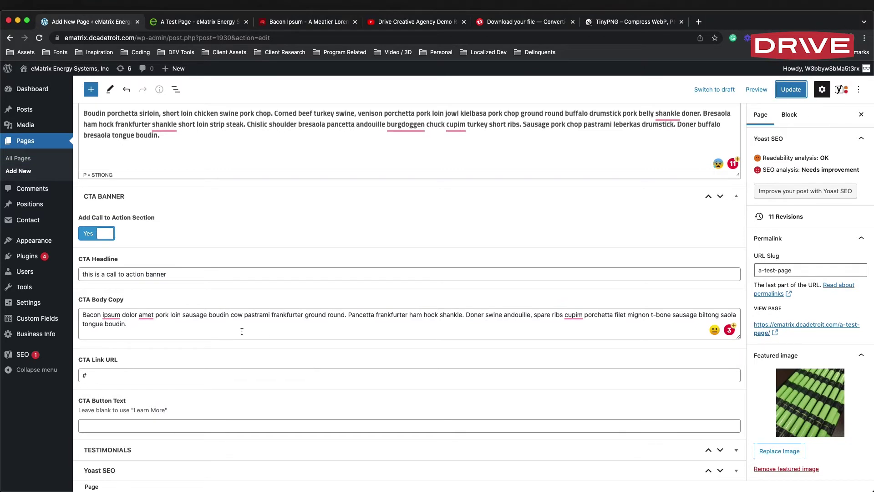
pyautogui.scroll(1, 237, 332)
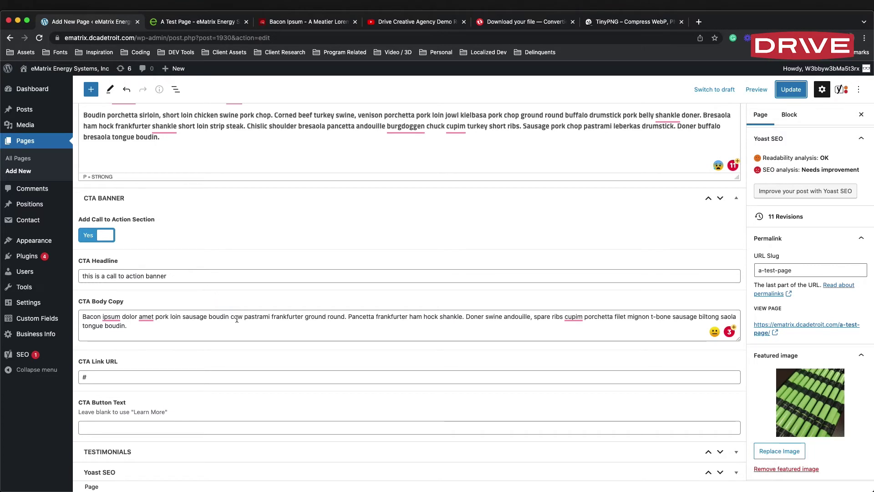
pyautogui.scroll(-1, 444, 324)
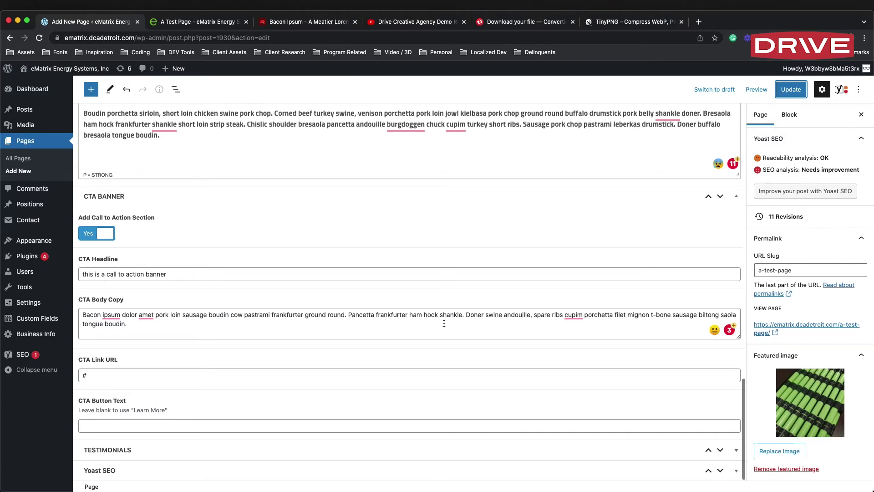
pyautogui.scroll(15, 430, 326)
pyautogui.scroll(-3, 430, 326)
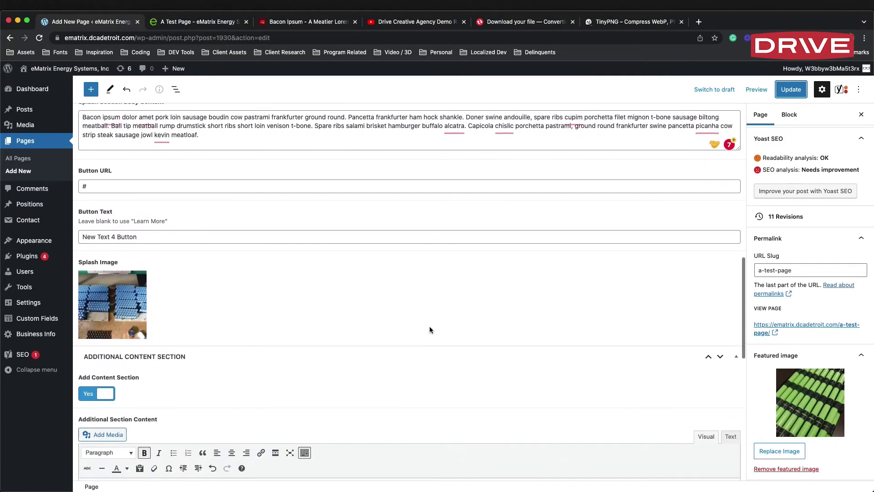
pyautogui.scroll(20, 430, 326)
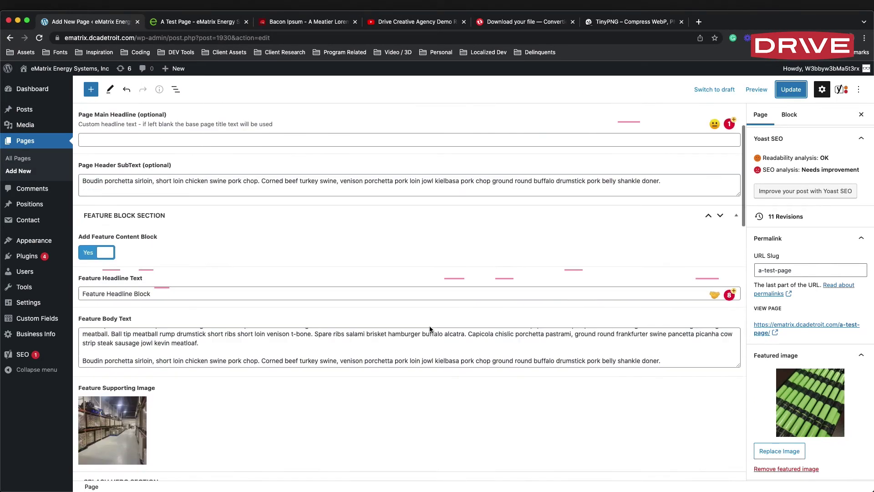
# Add a paragraph reading "A Sub Headline for Main Text Block" under the page title, followed by two Bacon ipsum placeholder paragraphs.
pyautogui.click(222, 147)
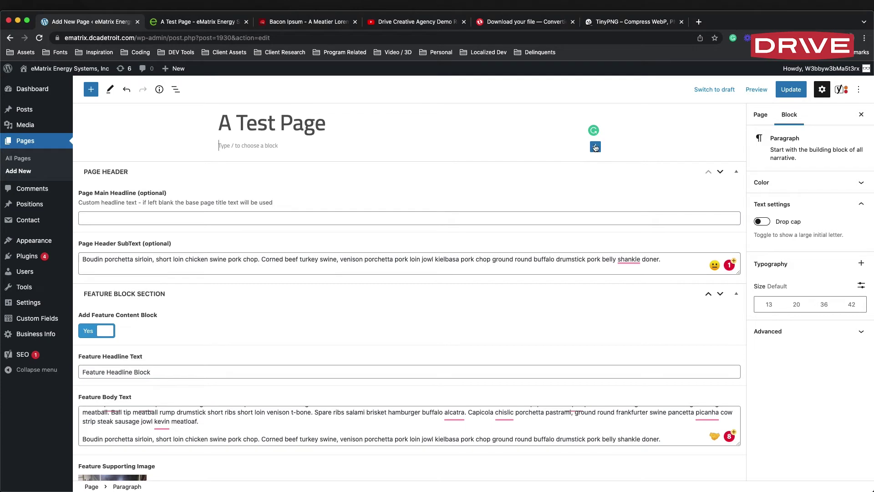
pyautogui.click(596, 146)
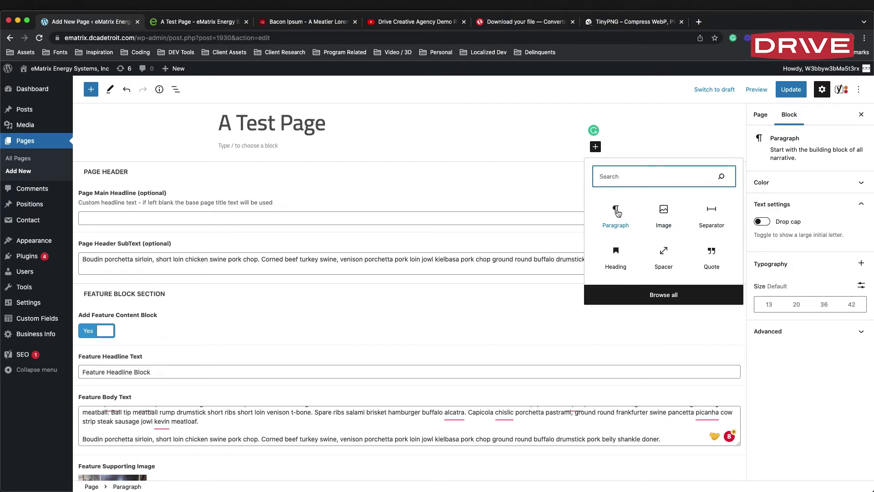
pyautogui.click(218, 145)
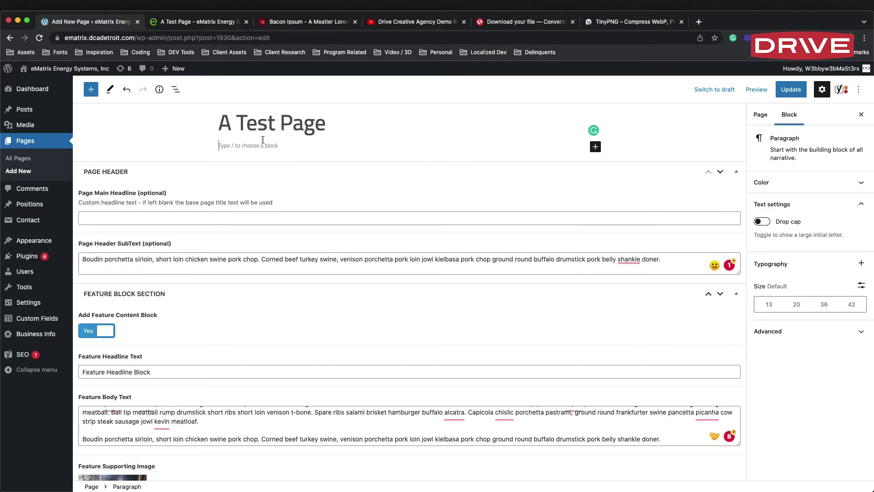
pyautogui.write('As')
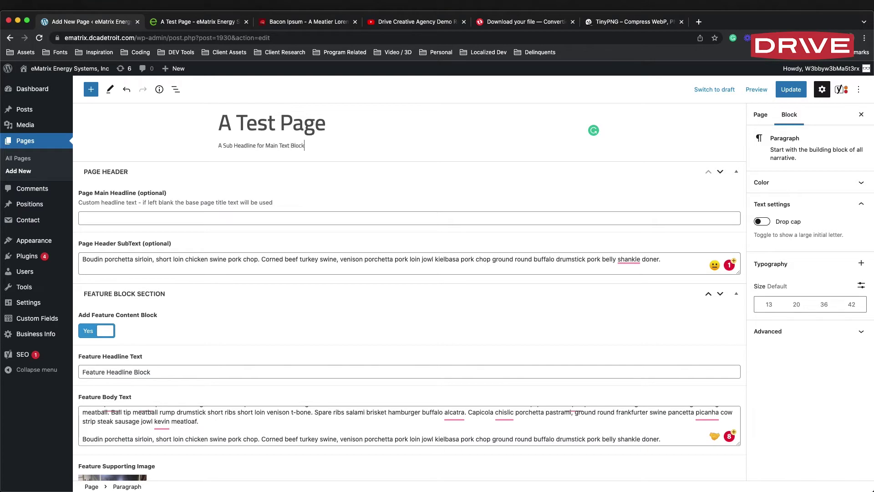
pyautogui.write('Bacon ipsum dolor amet pork loin sausage boudin cow pastrami frankfurter ground round. Pancetta frankfurter ham hock shankle. Doner swine andouille, spare ribs cupim porchetta filet mignon t-bone sausage biltong meatball. Ball tip meatball rump drumstick short ribs short loin venison t-bone. Spare ribs salami brisket hamburger buffalo alcatra. Capicola chislic porchetta pastrami, ground round frankfurter swine pancetta picanha cow strip steak sausage jowl kevin meatloaf. Boudin porchetta sirloin, short loin chicken swine pork chop. Corned beef turkey swine, venison porchetta pork loin jowl kielbasa pork chop ground round buffalo drumstick pork belly shankle doner. Bresaola ham hock frankfurter shankle short loin strip steak. Chislic shoulder bresaola pancetta andouille burgdoggen chuck cupim turkey short ribs. Sausage pork chop pastrami leberkas drumstick. Doner buffalo bresaola tongue boudin.')
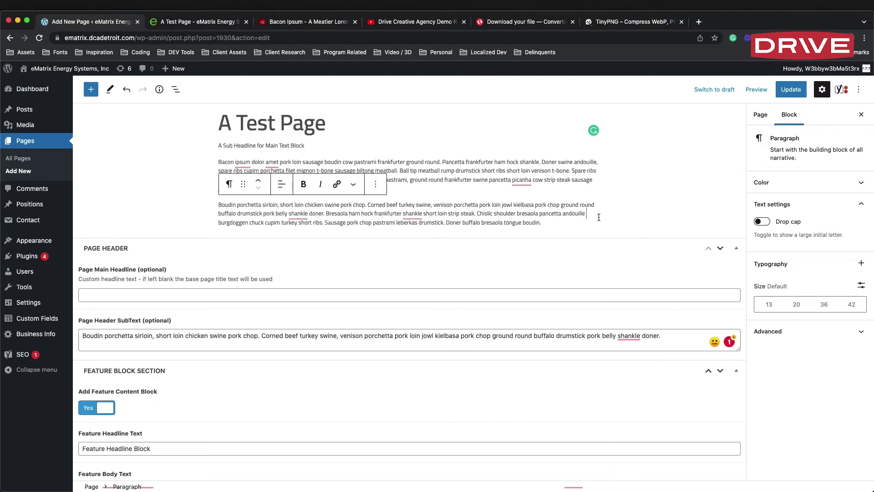
# Copy the second placeholder paragraph in the main content and delete it along with its empty block.
pyautogui.moveTo(570, 225); pyautogui.dragTo(209, 206)
pyautogui.press('super+c')
pyautogui.press('BackSpace')
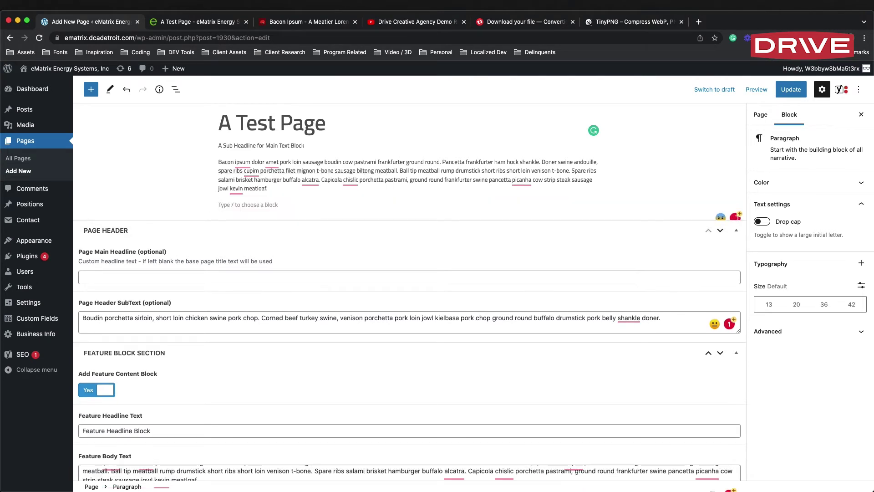
pyautogui.press('BackSpace')
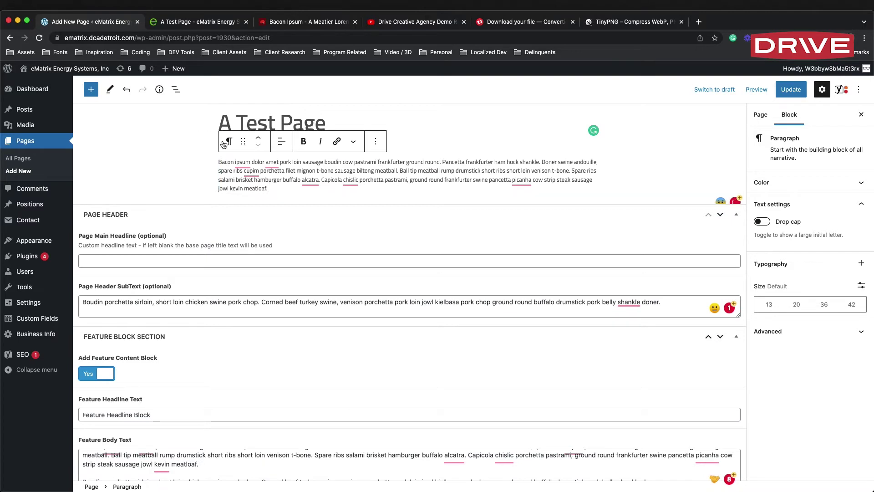
pyautogui.click(229, 141)
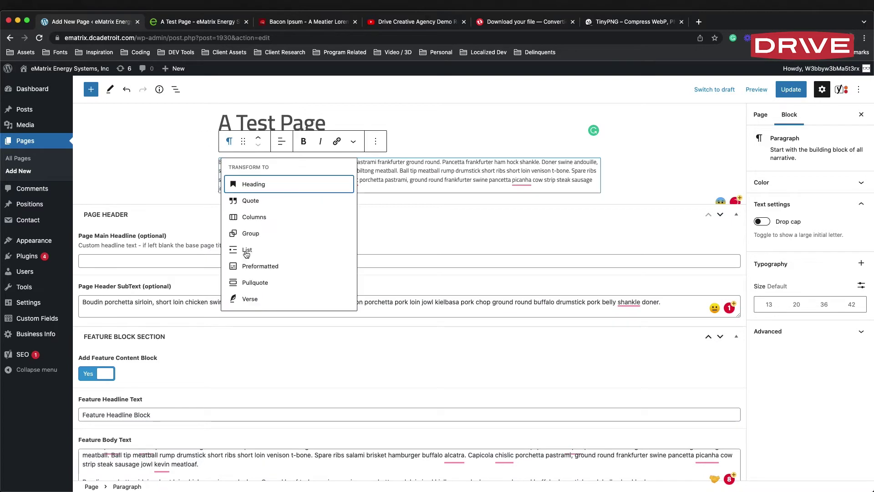
pyautogui.click(208, 187)
# Transform the sub headline paragraph under the page title into a Heading block.
pyautogui.click(257, 145)
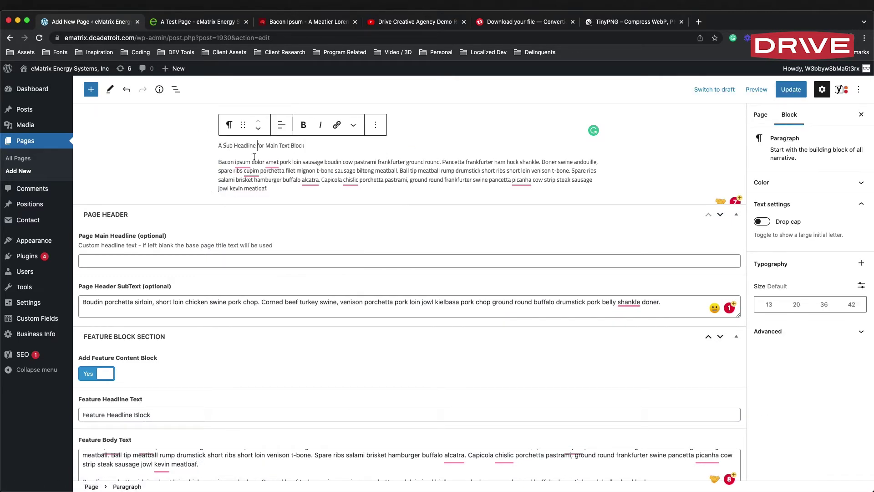
pyautogui.click(229, 126)
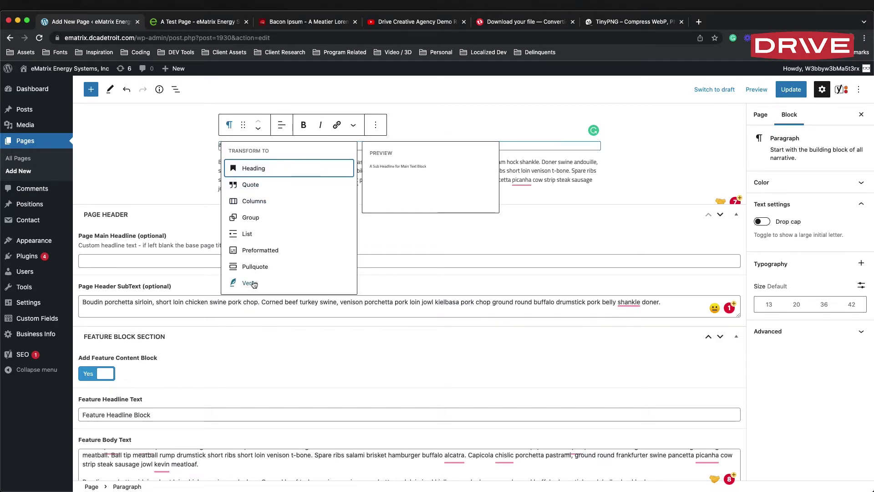
pyautogui.click(247, 169)
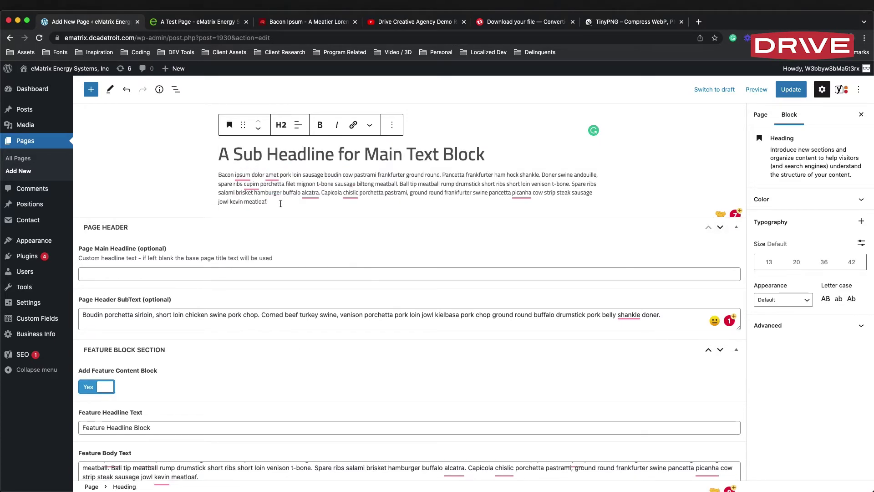
# Undo the heading conversion and paste the copied second paragraph back below the first one.
pyautogui.press('super+z')
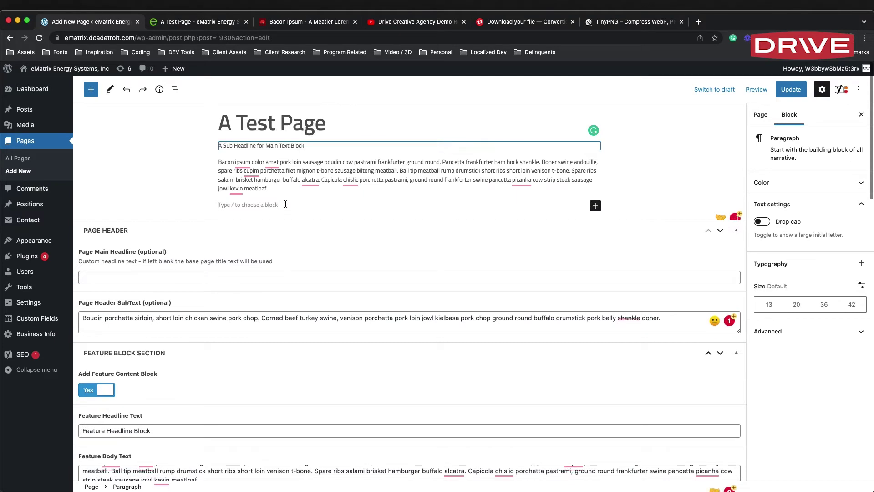
pyautogui.press('super+v')
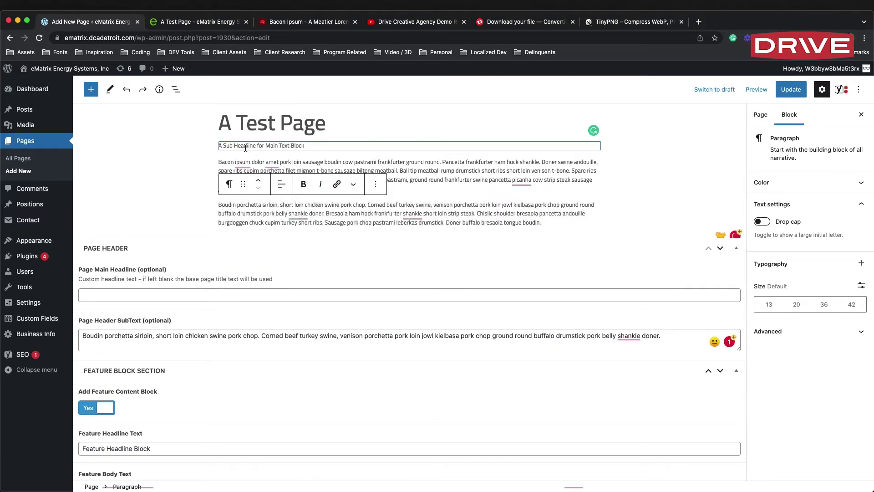
# Convert the "A Sub Headline for Main Text Block" paragraph to a Heading block.
pyautogui.click(245, 148)
pyautogui.click(229, 125)
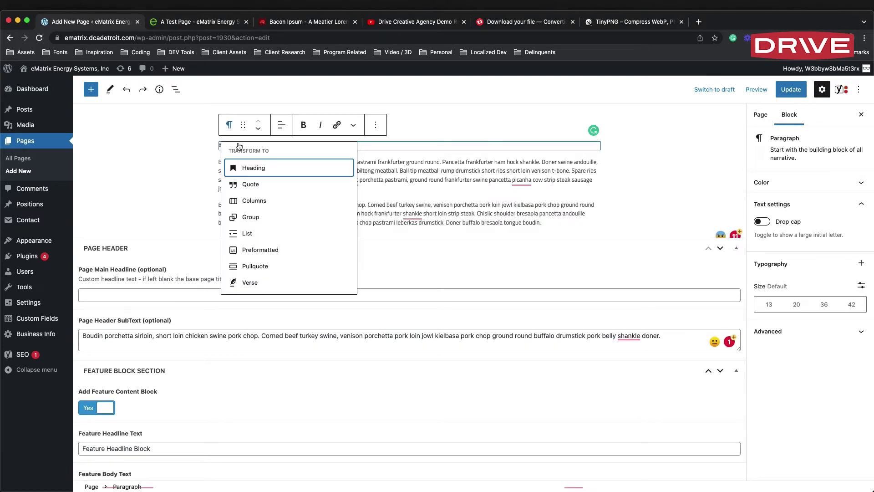
pyautogui.click(234, 168)
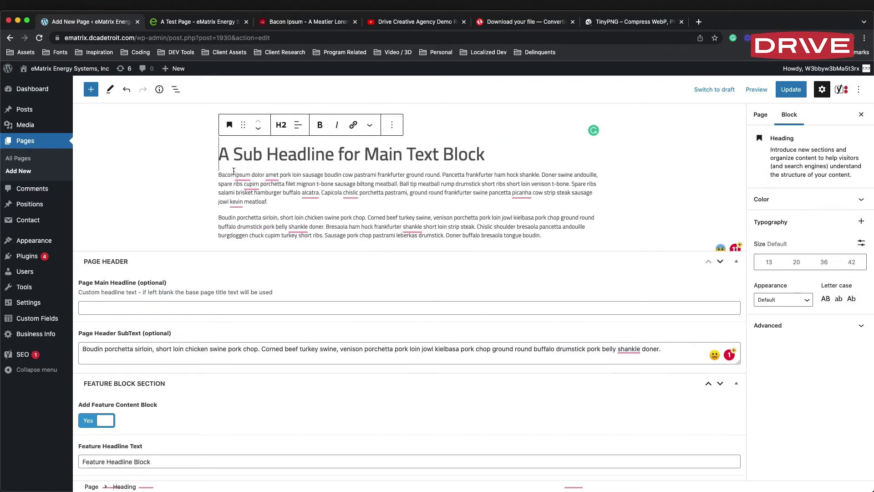
# Convert the second paragraph of the main text block, starting "Boudin porchetta sirloin", to a Quote block and update the page.
pyautogui.click(291, 233)
pyautogui.click(229, 197)
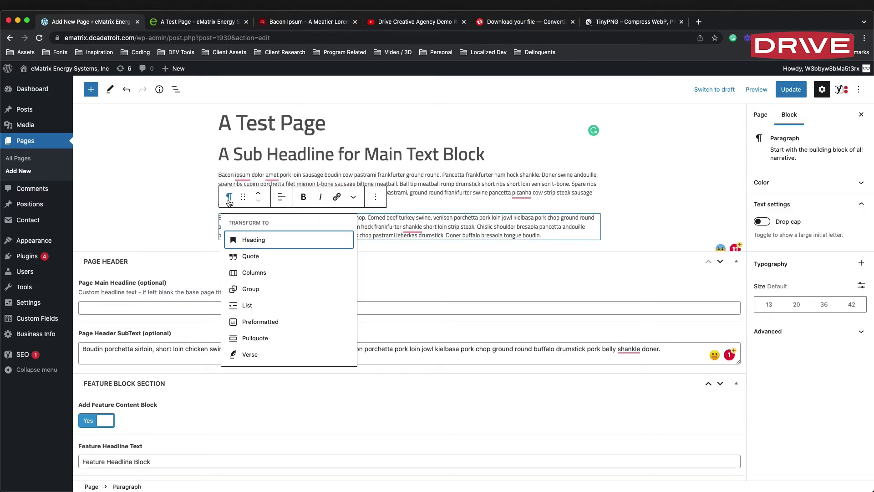
pyautogui.click(246, 257)
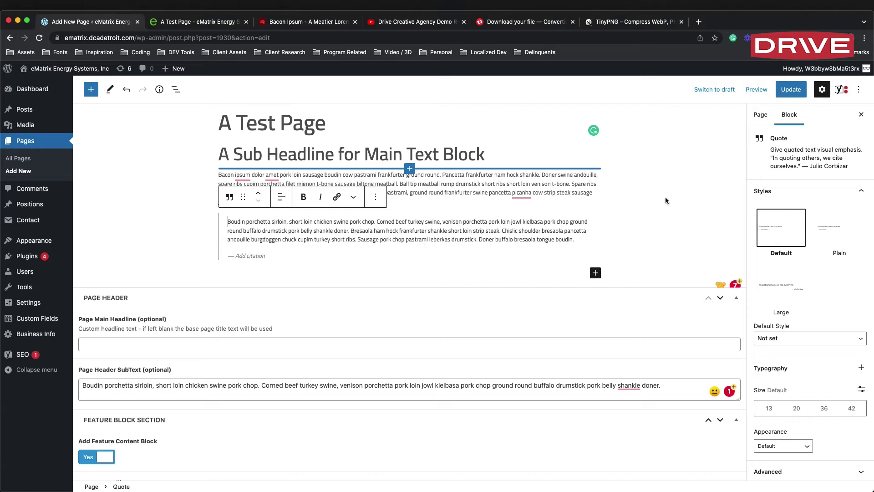
pyautogui.click(782, 93)
# Review the live test page, examining how the main text block's quote and the sections around it are styled.
pyautogui.click(194, 25)
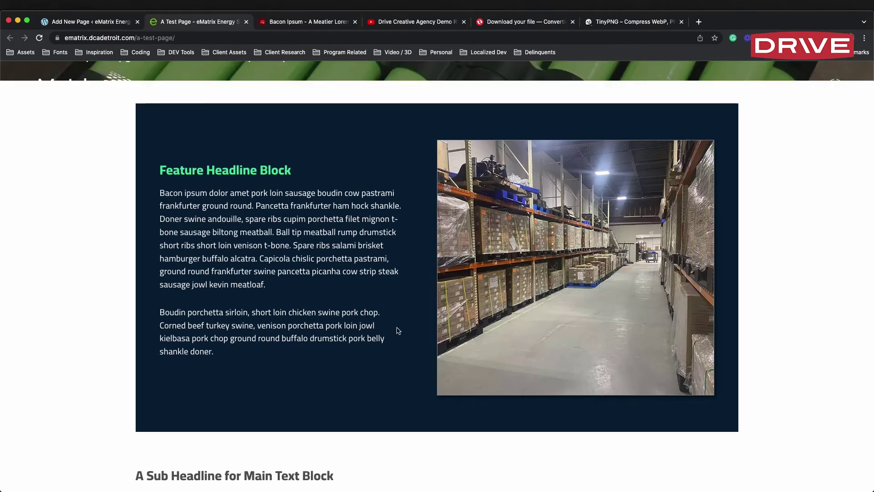
pyautogui.scroll(-5, 399, 331)
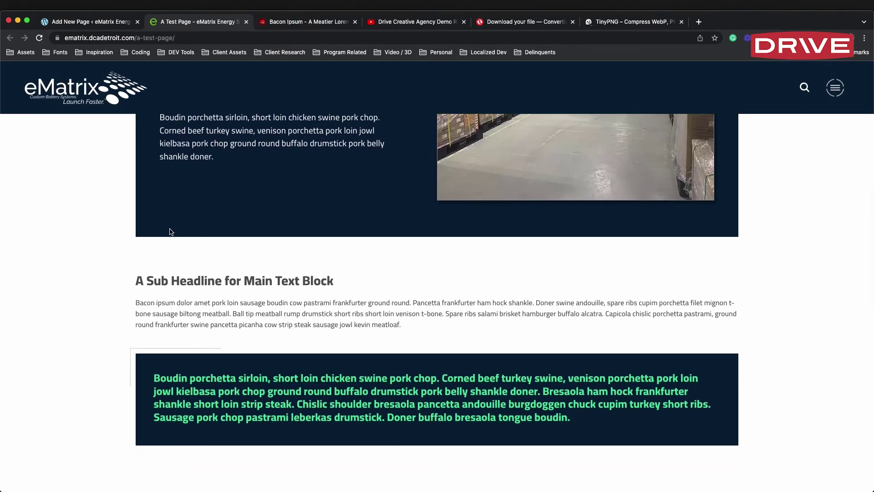
pyautogui.scroll(-5, 457, 367)
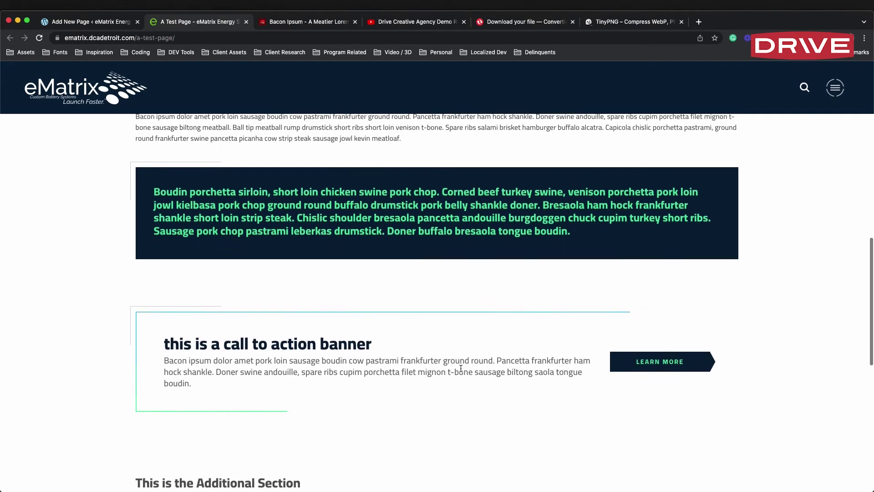
pyautogui.scroll(3, 573, 244)
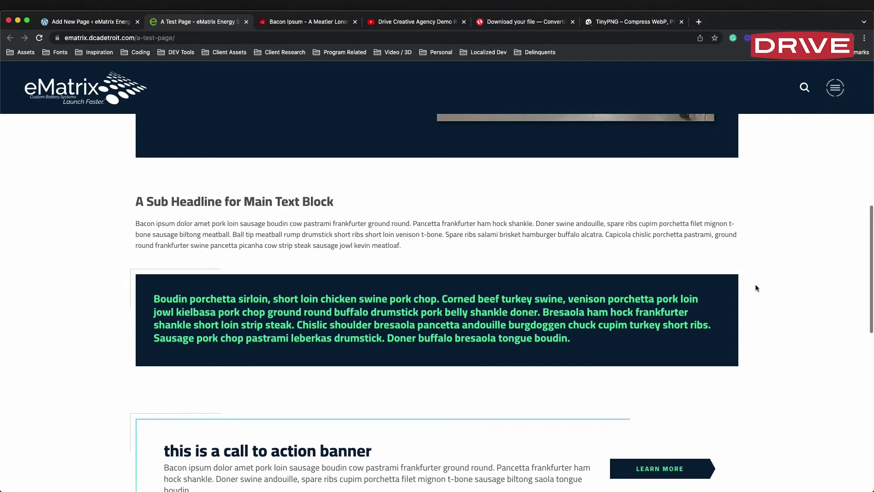
pyautogui.scroll(-4, 782, 272)
pyautogui.scroll(-3, 781, 273)
pyautogui.scroll(15, 782, 272)
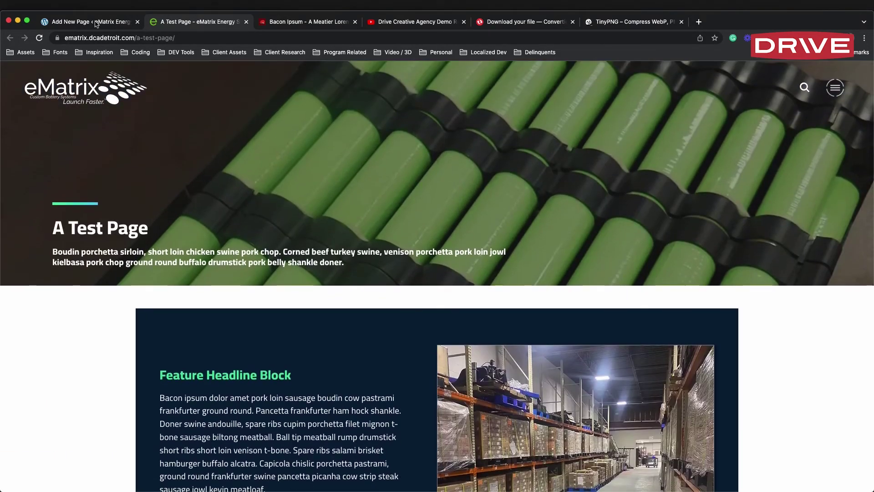
# Return to the page editor and insert a Columns block with the 50 / 50 variation below the quote.
pyautogui.click(97, 23)
pyautogui.click(646, 205)
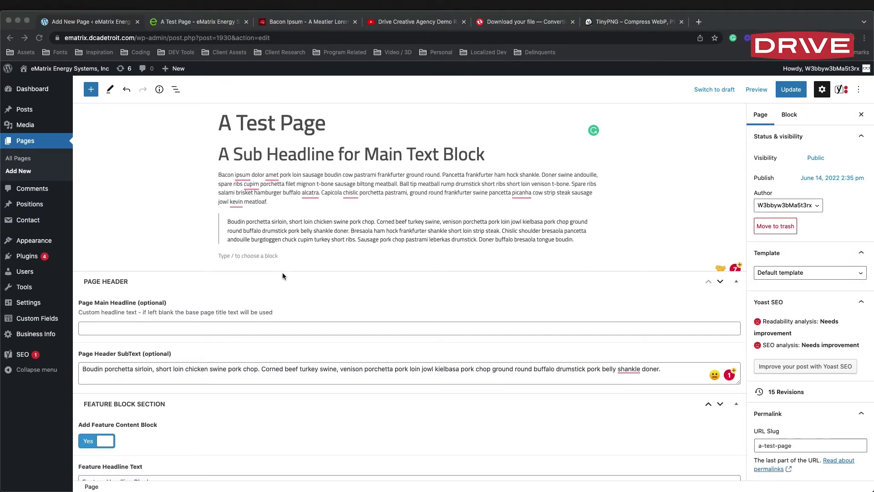
pyautogui.click(284, 259)
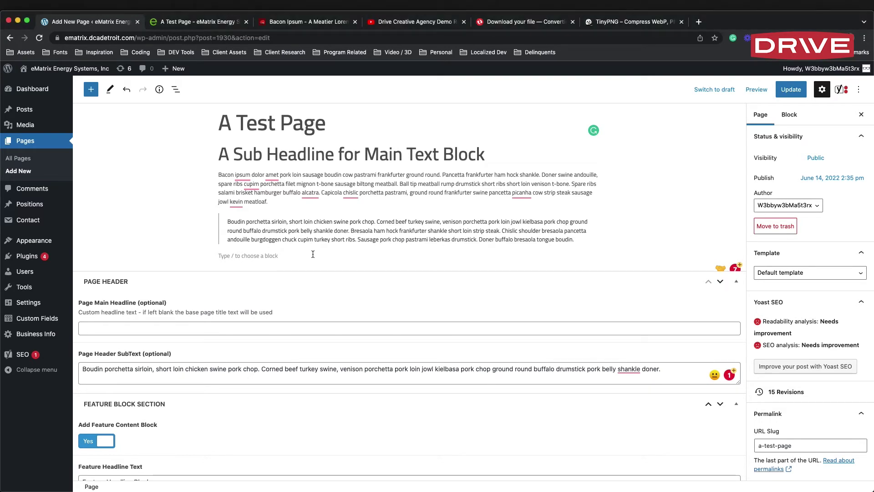
pyautogui.click(283, 257)
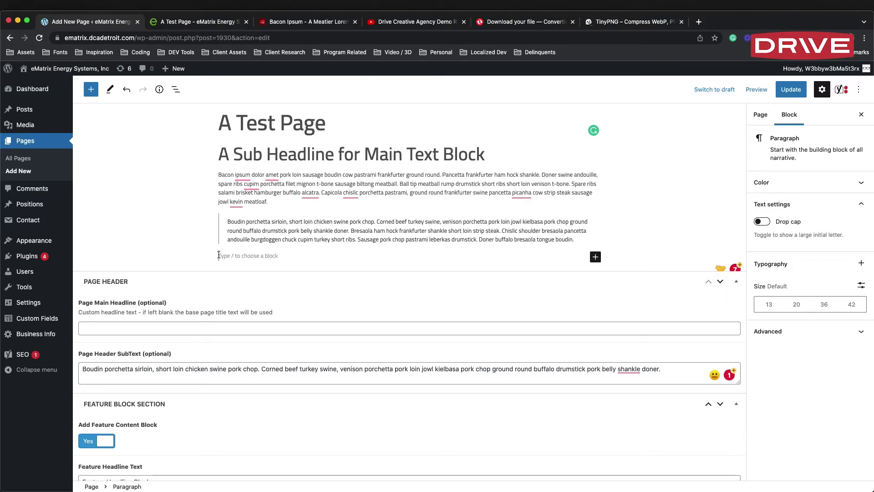
pyautogui.write('/')
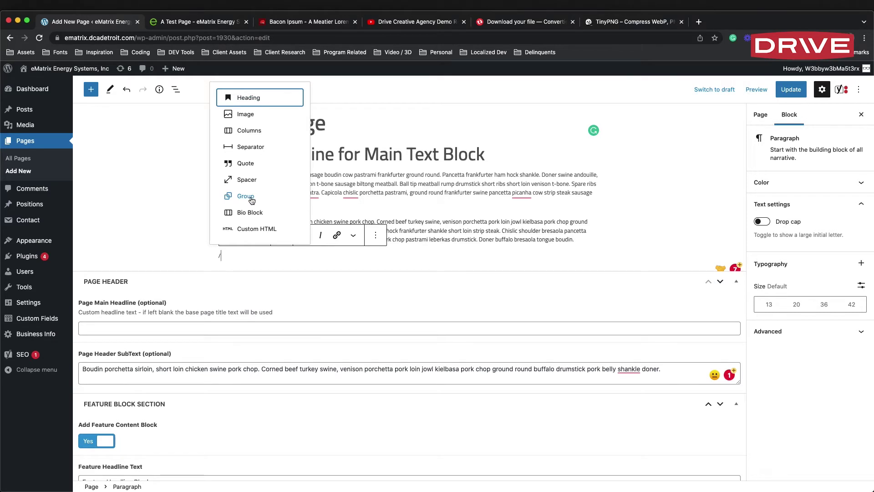
pyautogui.write('col')
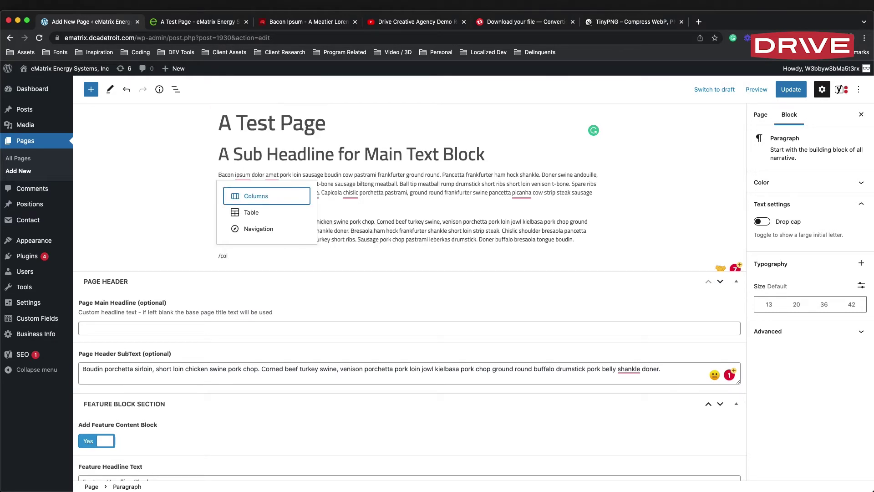
pyautogui.write('um')
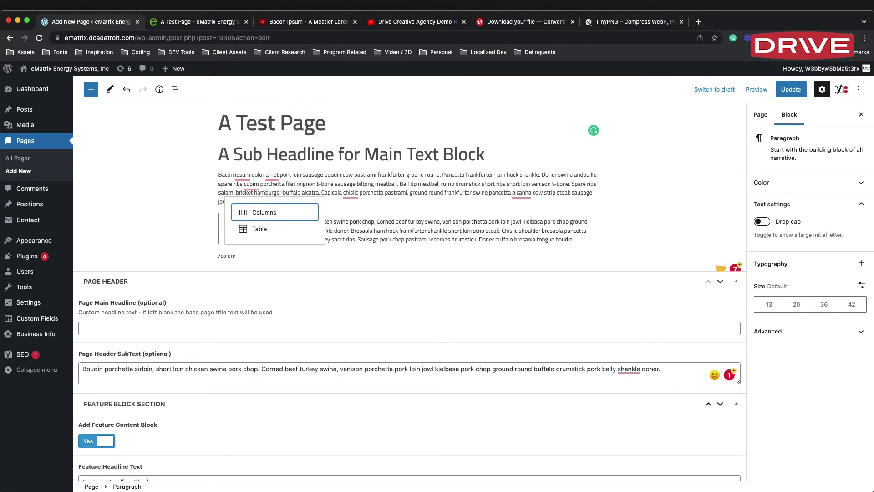
pyautogui.press('Return')
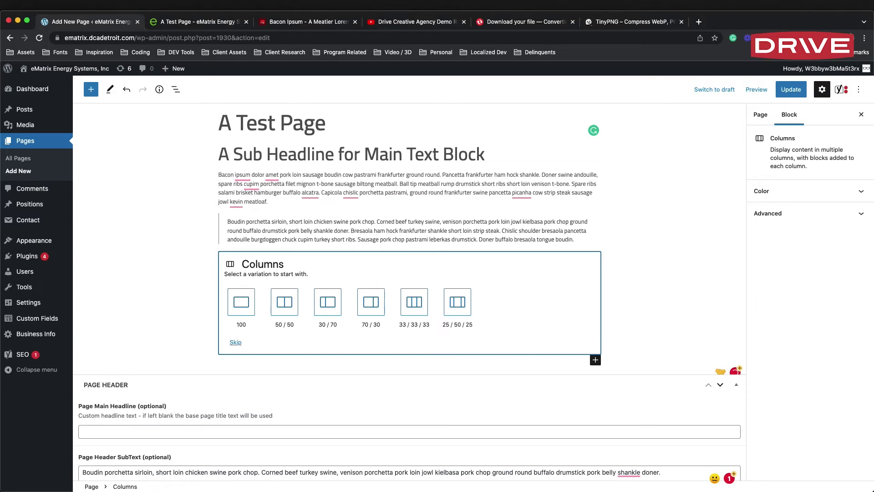
pyautogui.click(286, 312)
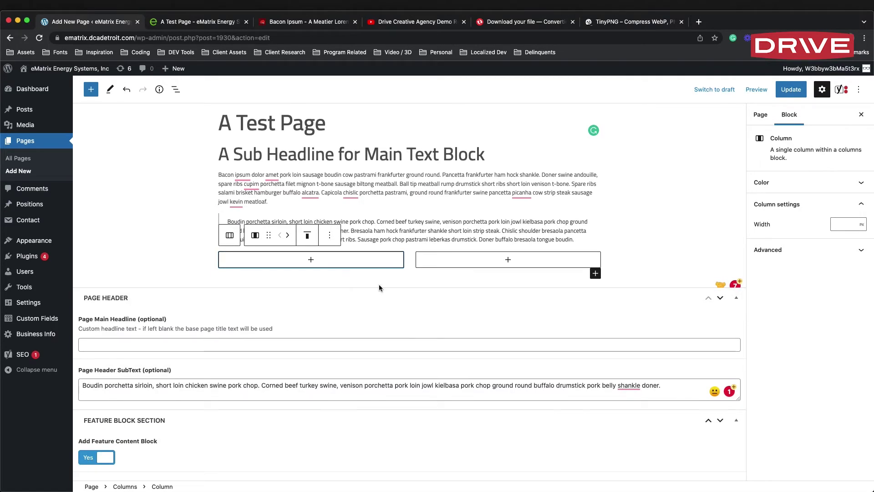
# Add an Image block to the first column using ematrix_small_76.webp from the media library.
pyautogui.click(311, 259)
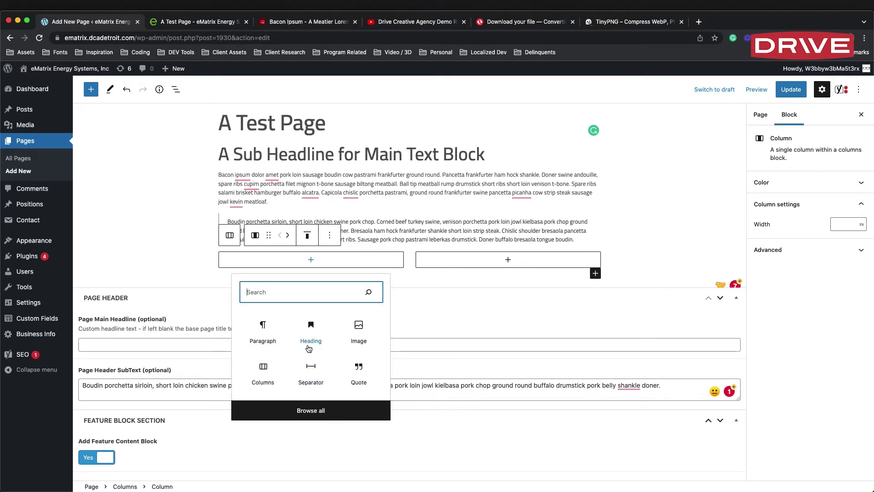
pyautogui.click(356, 328)
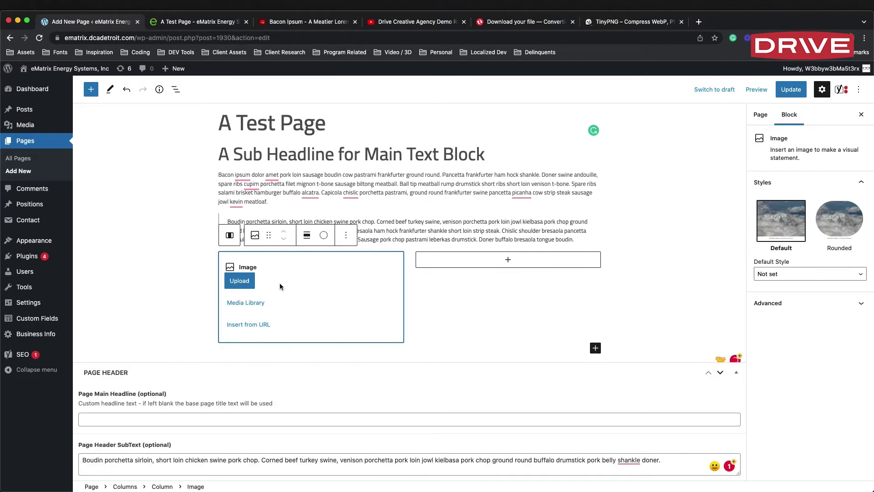
pyautogui.click(252, 302)
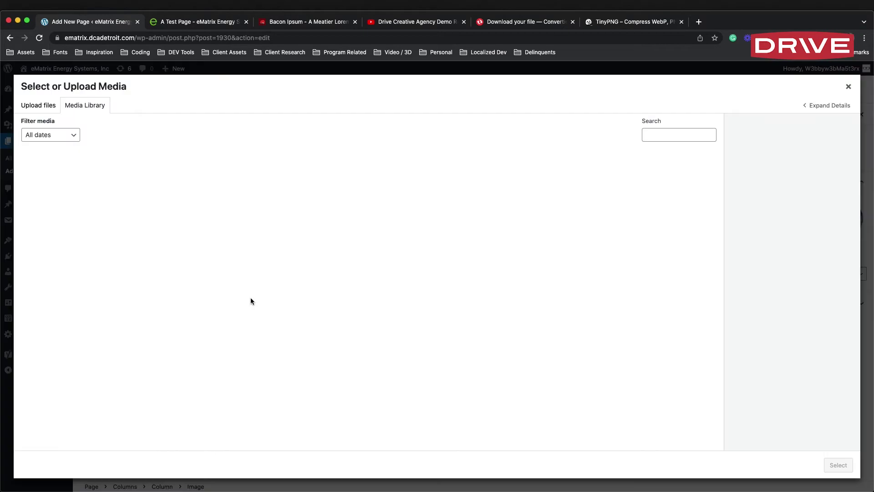
pyautogui.scroll(-2, 428, 217)
pyautogui.scroll(-3, 428, 216)
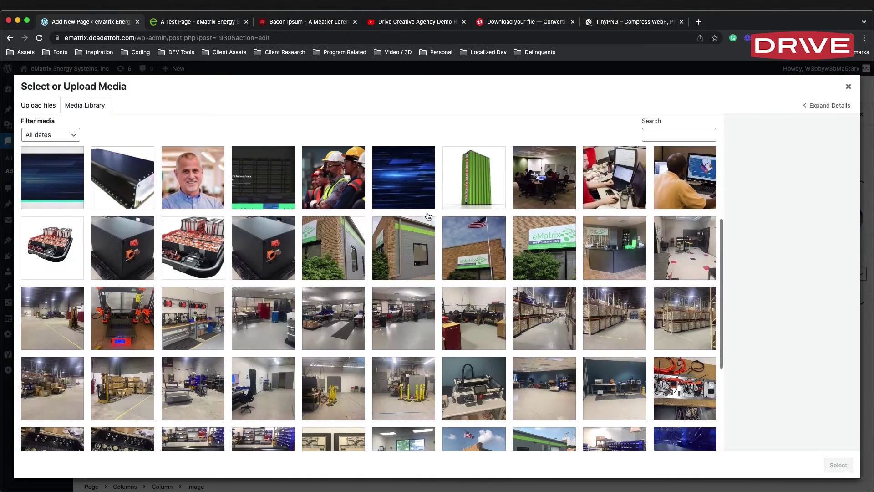
pyautogui.click(478, 246)
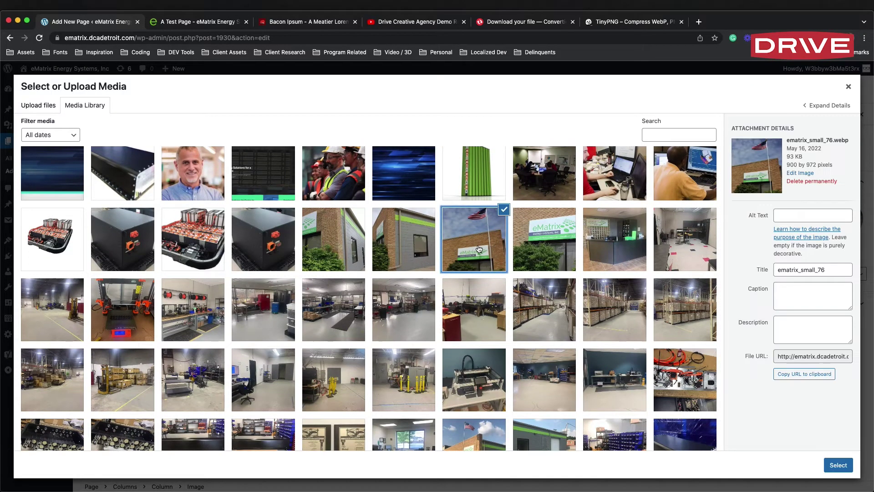
pyautogui.click(838, 465)
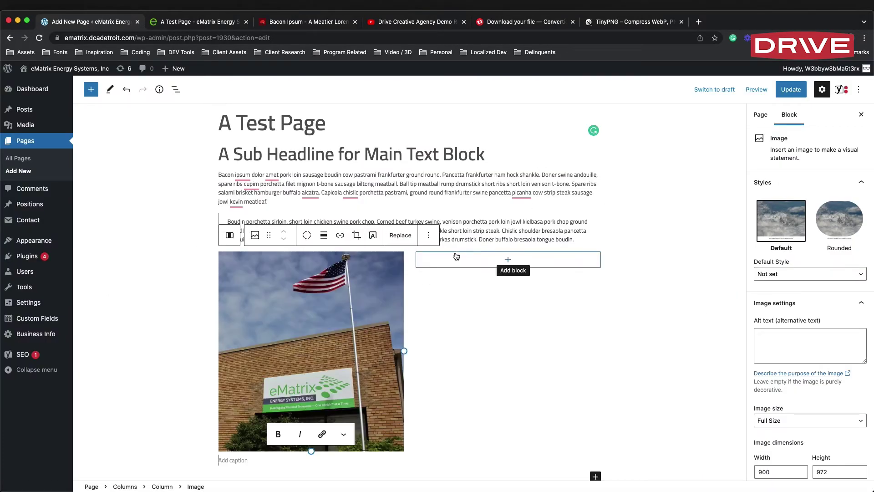
# Add an Image block to the second column using ematrix_small_75.webp from the media library.
pyautogui.click(509, 260)
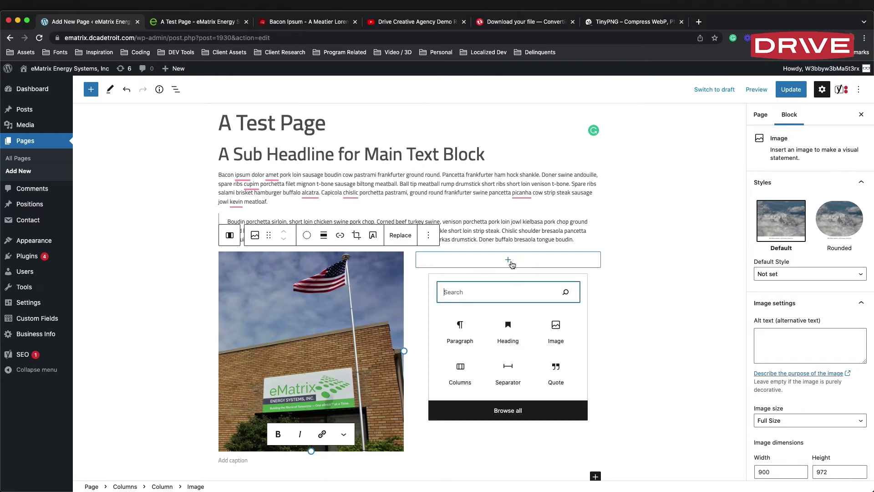
pyautogui.click(556, 333)
pyautogui.click(441, 303)
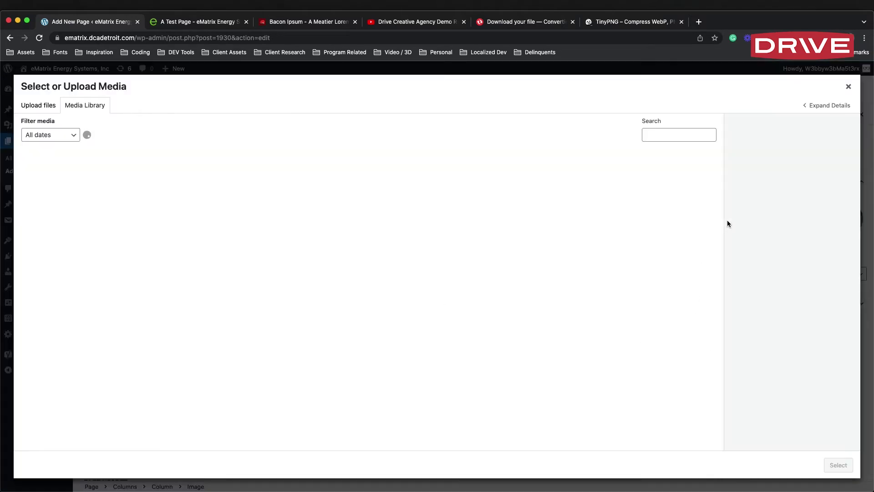
pyautogui.scroll(-3, 478, 319)
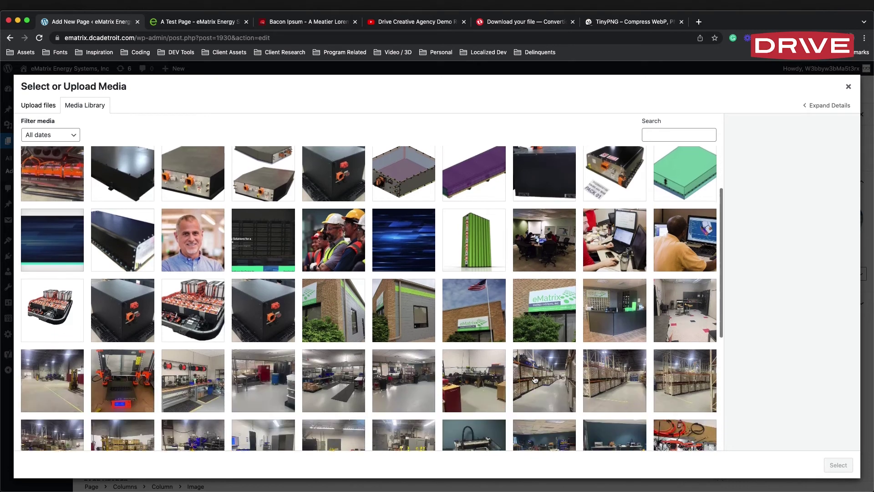
pyautogui.click(483, 318)
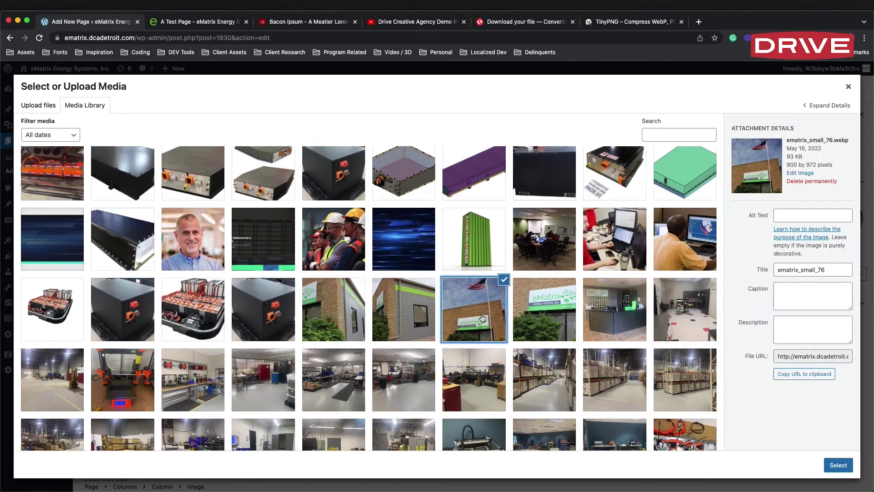
pyautogui.click(519, 311)
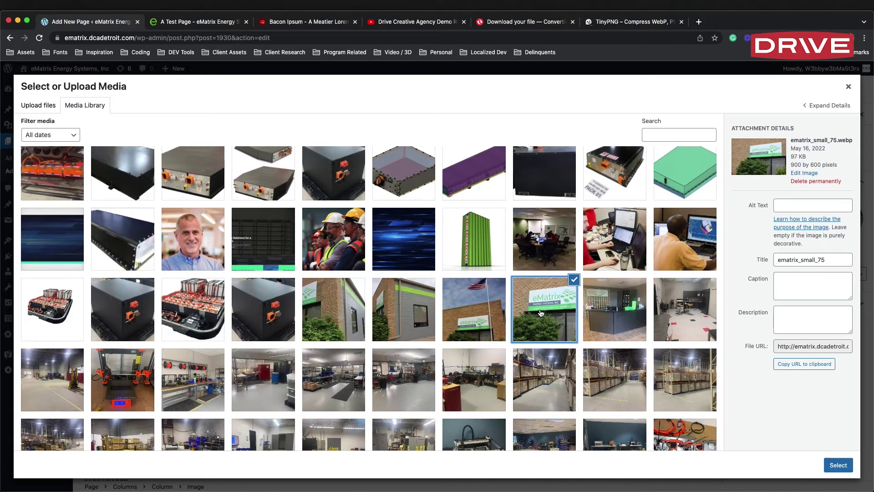
pyautogui.click(838, 464)
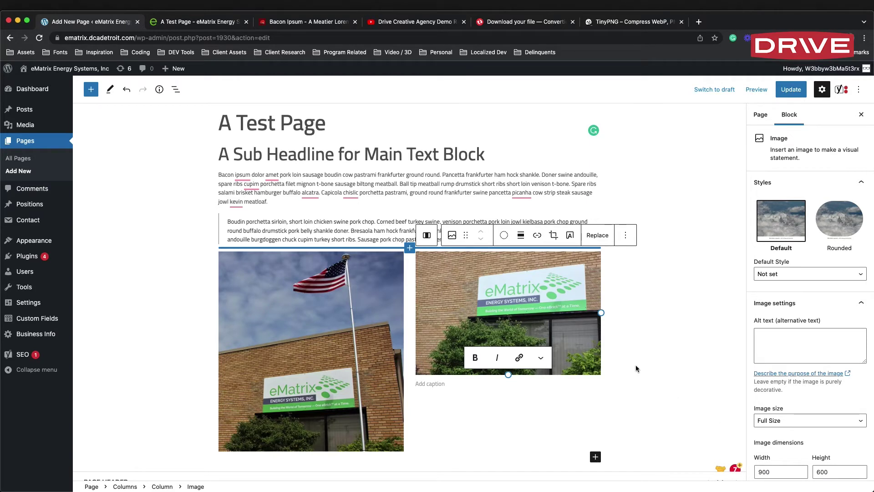
# Try the Thumbnail image size on the second column's picture, and restore it to Full Size.
pyautogui.click(578, 331)
pyautogui.click(793, 423)
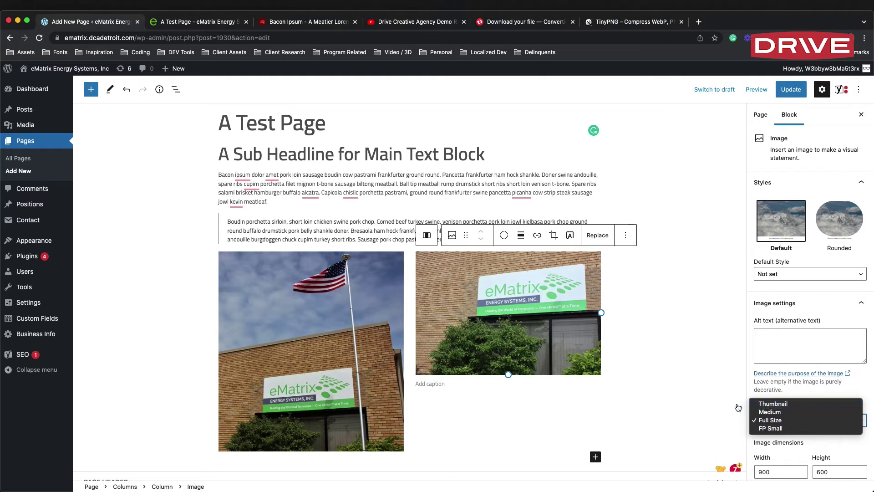
pyautogui.click(782, 404)
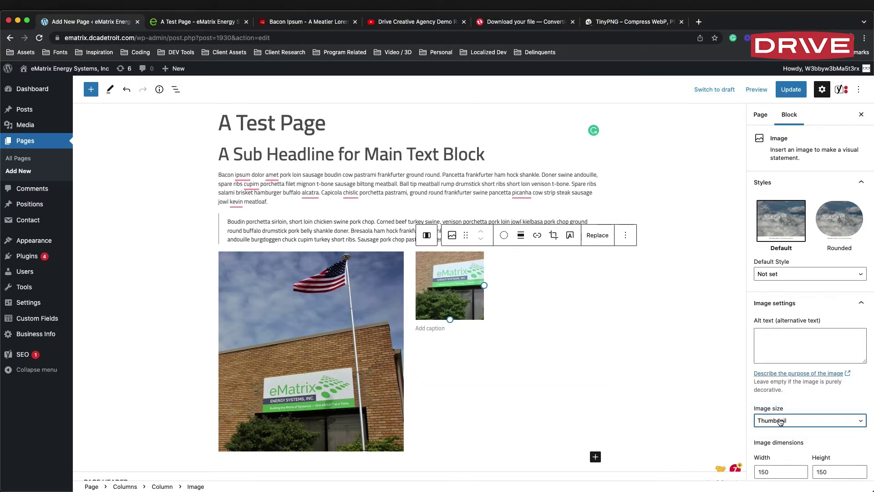
pyautogui.click(783, 420)
pyautogui.click(779, 438)
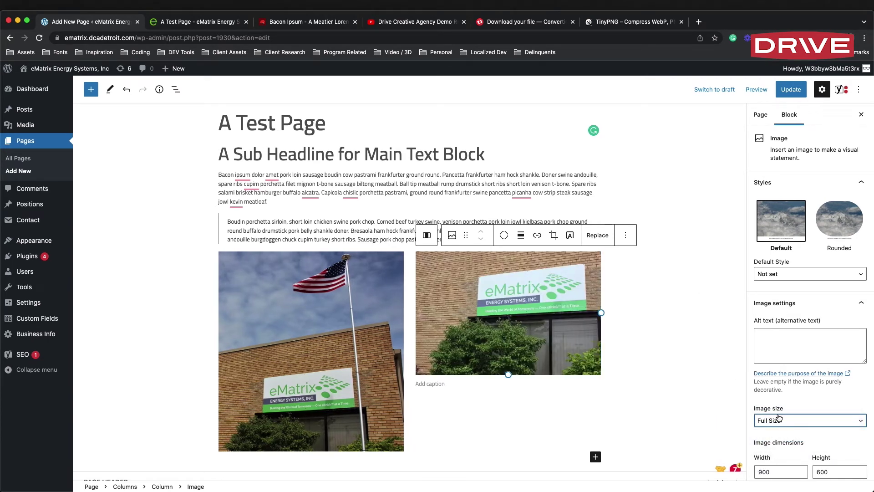
pyautogui.scroll(-1, 612, 263)
pyautogui.scroll(1, 515, 262)
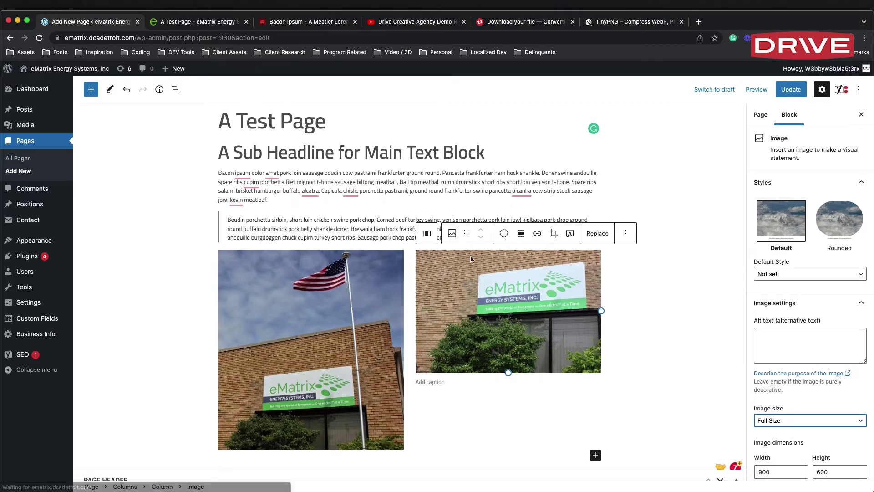
pyautogui.scroll(-1, 371, 385)
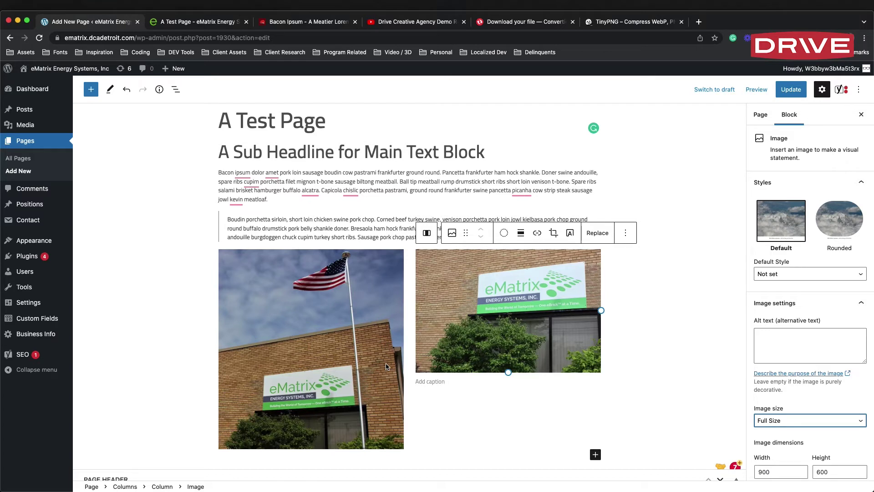
# Open the media library to replace the first column's image, and go to the building and workshop photos.
pyautogui.click(386, 366)
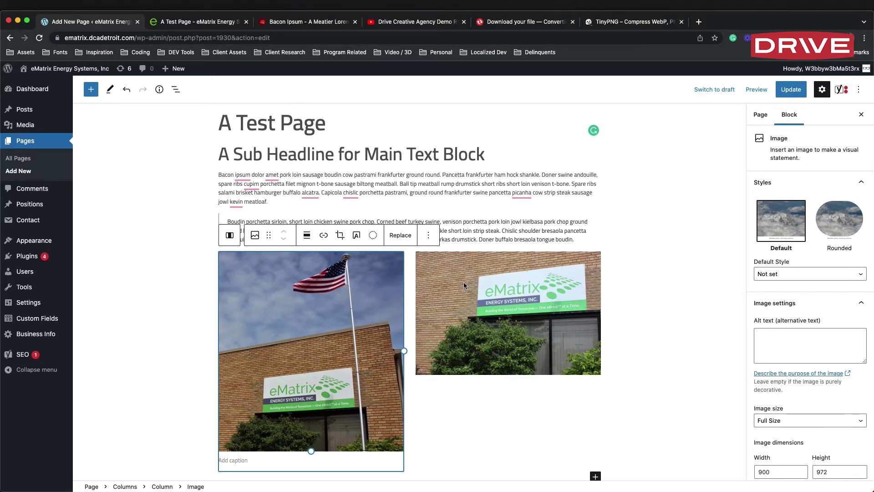
pyautogui.click(400, 235)
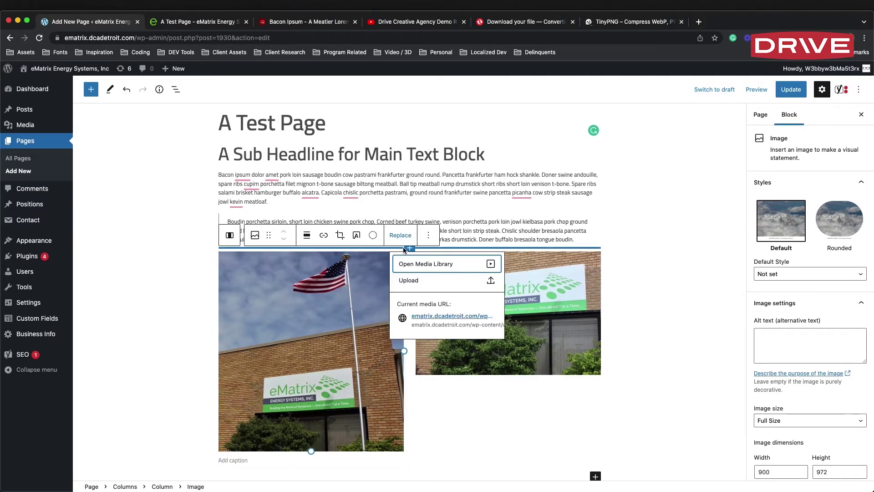
pyautogui.click(404, 264)
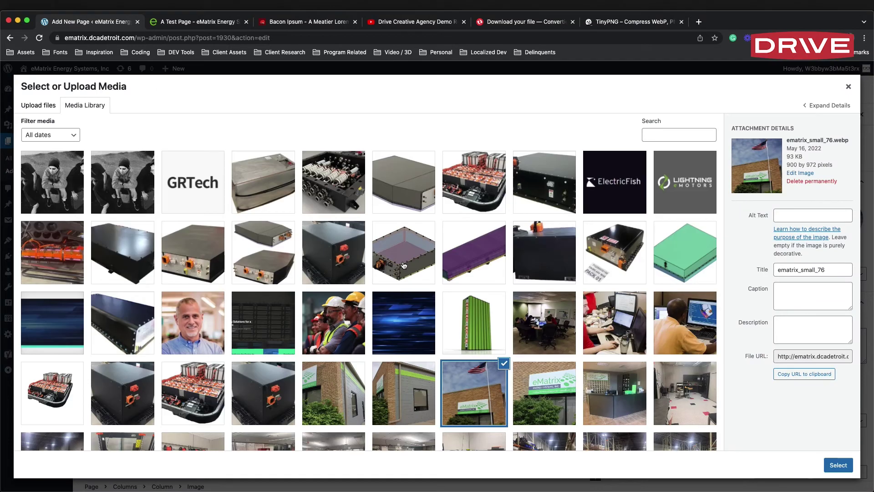
pyautogui.scroll(-5, 404, 265)
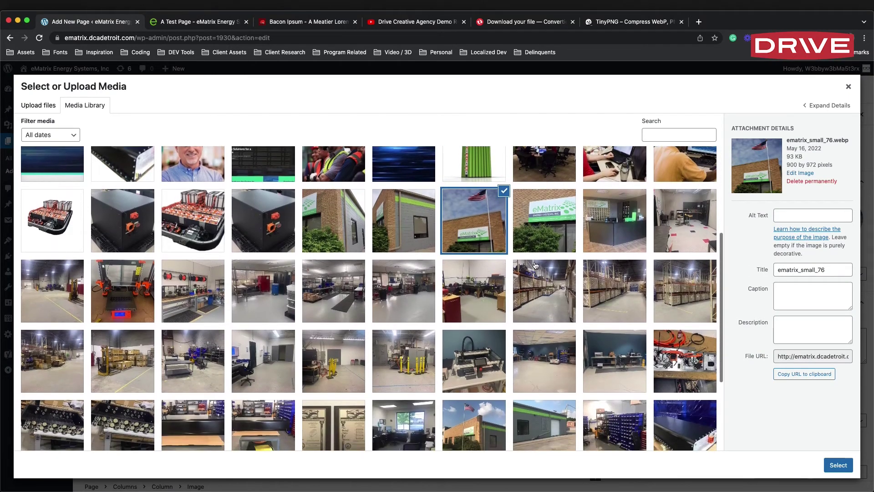
# Check the attachment details of the warehouse, workshop and building photos to find a replacement matching the second column's image.
pyautogui.click(541, 293)
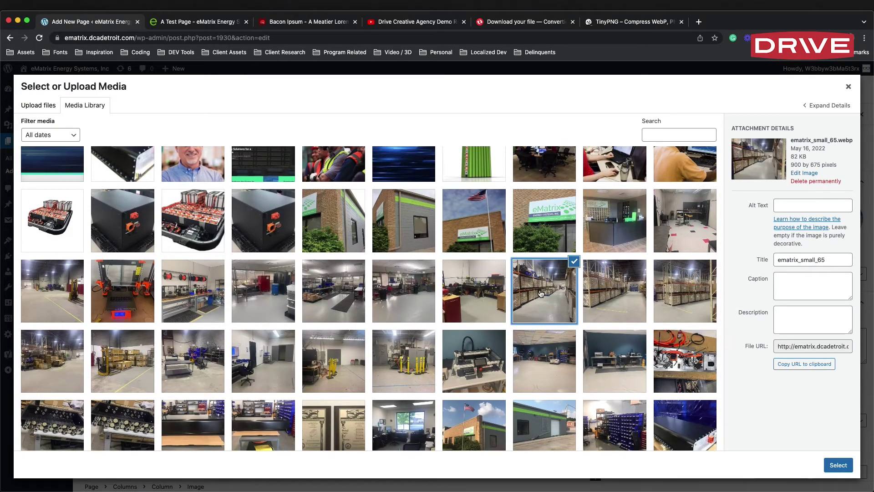
pyautogui.click(601, 291)
pyautogui.click(670, 292)
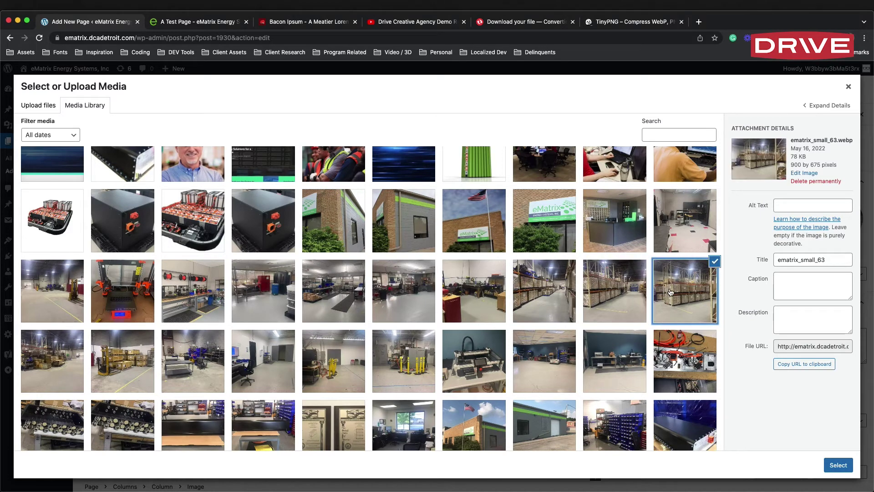
pyautogui.click(429, 301)
pyautogui.click(324, 299)
pyautogui.click(272, 299)
pyautogui.click(185, 306)
pyautogui.click(104, 295)
pyautogui.click(71, 303)
pyautogui.click(69, 347)
pyautogui.click(120, 361)
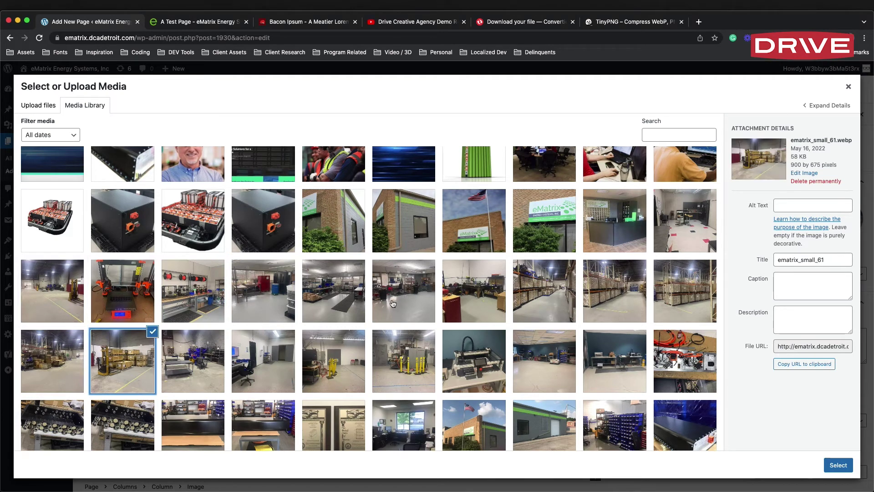
pyautogui.click(660, 236)
pyautogui.click(622, 228)
pyautogui.click(572, 226)
pyautogui.click(523, 226)
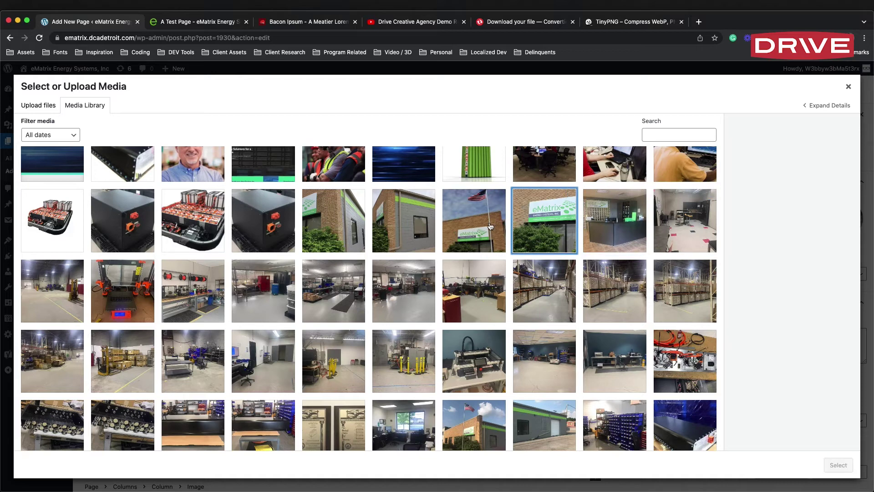
pyautogui.click(514, 225)
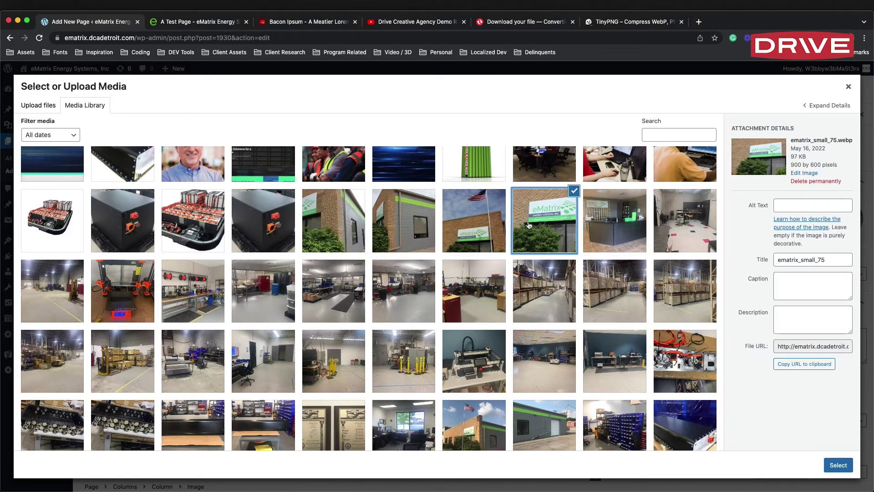
# Replace the first column's image with ematrix_small_77.webp from the media library.
pyautogui.click(467, 221)
pyautogui.click(423, 222)
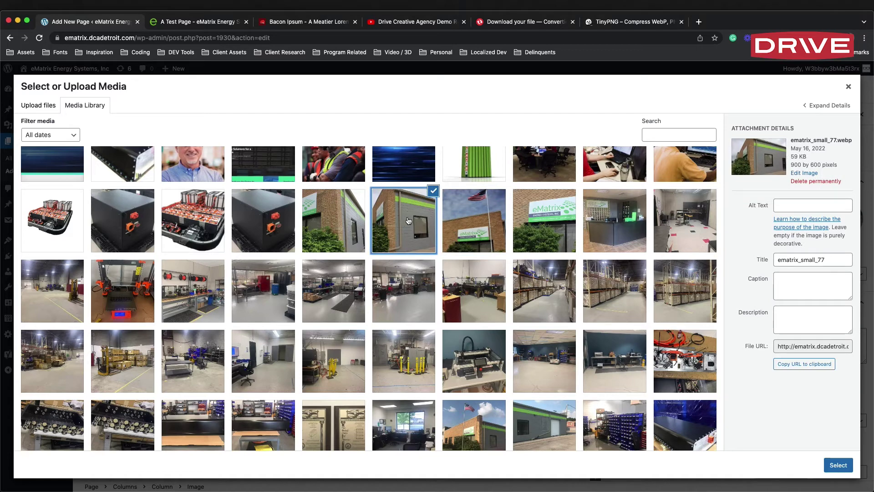
pyautogui.click(836, 466)
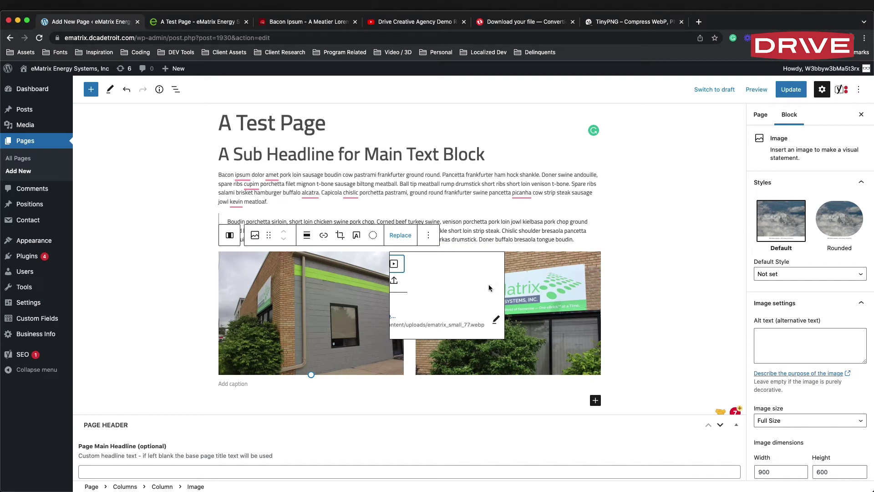
pyautogui.click(647, 260)
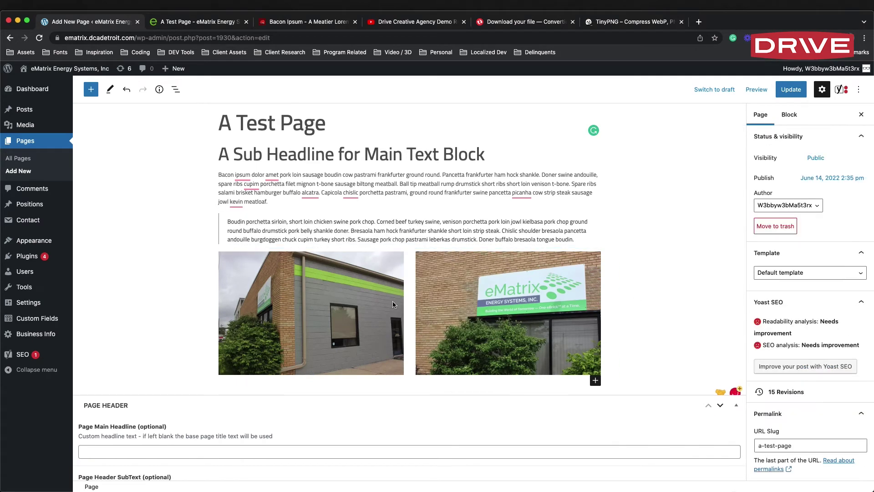
# Try the Thumbnail image size on the first column's picture, and restore it to Full Size.
pyautogui.click(322, 292)
pyautogui.click(803, 419)
pyautogui.click(793, 405)
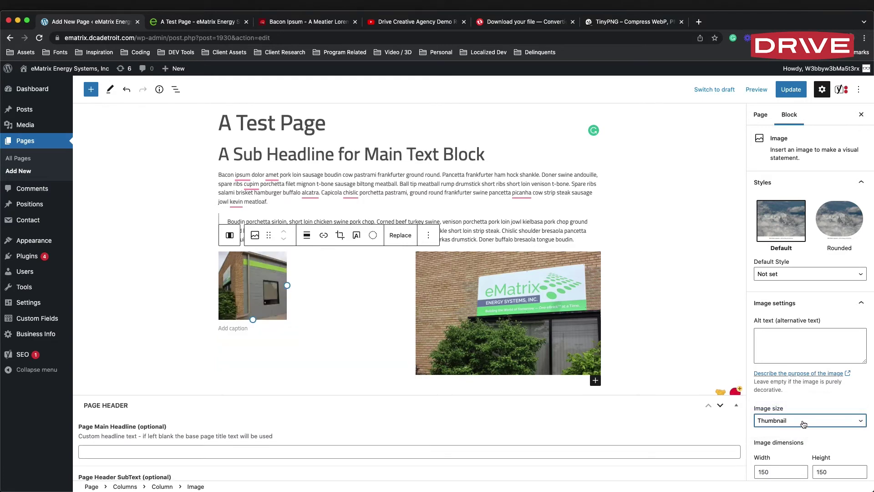
pyautogui.click(801, 425)
pyautogui.click(797, 436)
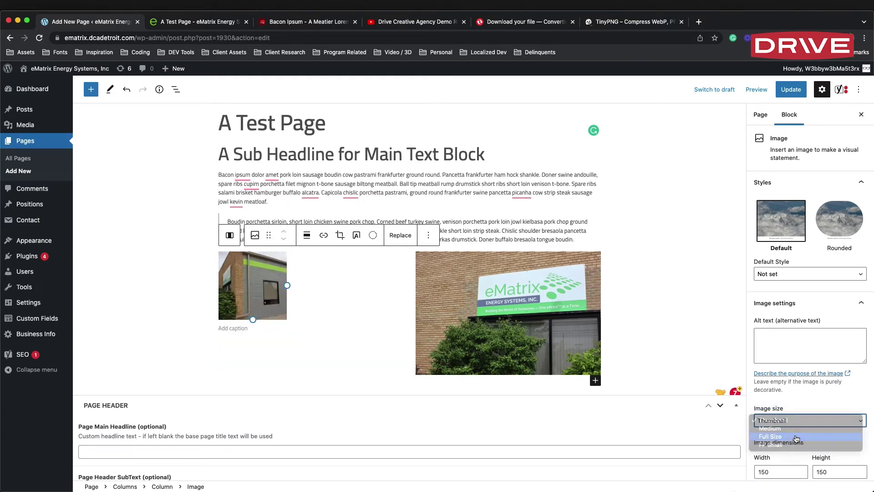
# Enter the alt text "stuff keywords into here" for the first column's image and copy that text.
pyautogui.scroll(-5, 724, 319)
pyautogui.scroll(3, 720, 314)
pyautogui.scroll(-2, 715, 307)
pyautogui.scroll(-1, 715, 307)
pyautogui.click(773, 338)
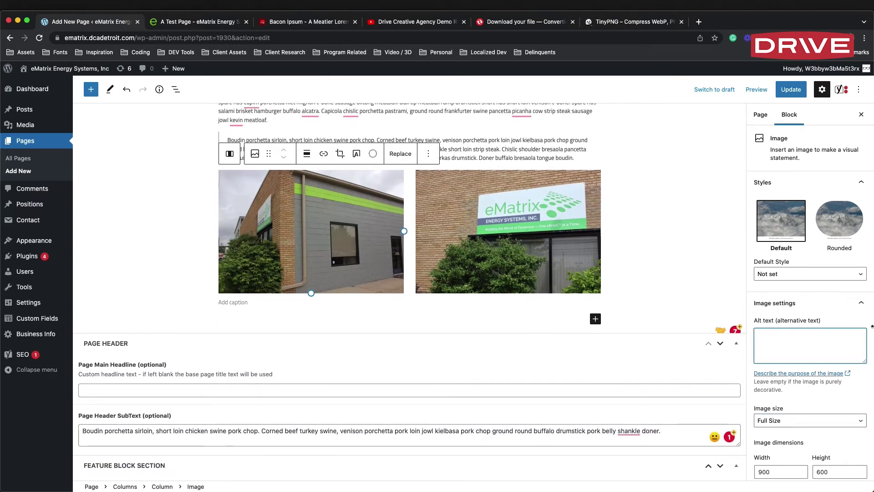
pyautogui.scroll(1, 667, 205)
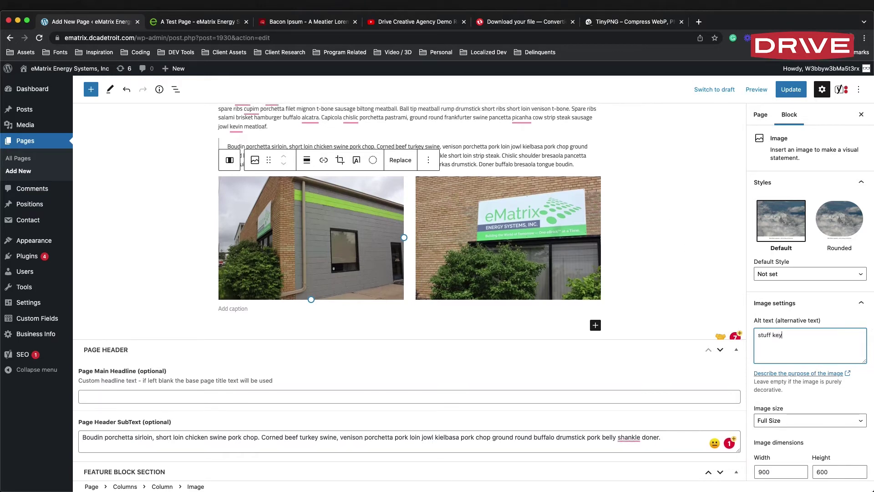
pyautogui.write('rd')
pyautogui.moveTo(836, 334); pyautogui.dragTo(748, 334)
pyautogui.press('super+c')
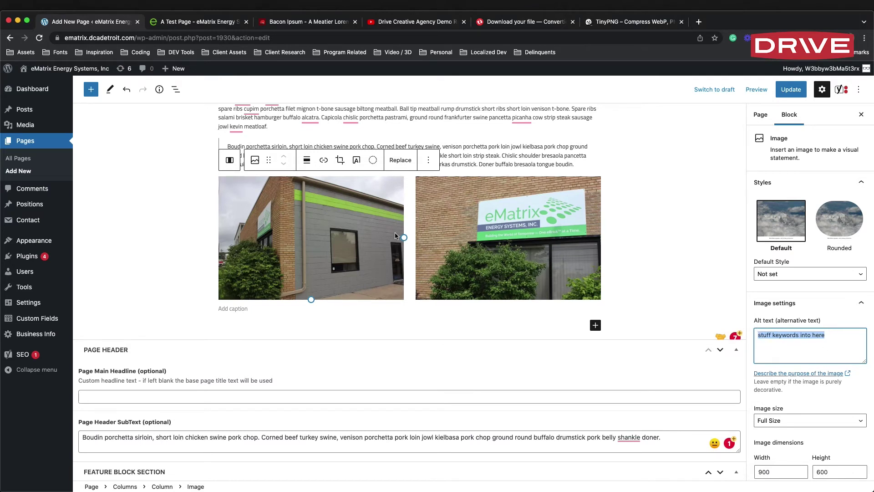
# Replace the last word of the first column image's alt text with "this building".
pyautogui.click(833, 336)
pyautogui.press('BackSpace')
pyautogui.press('BackSpace')
pyautogui.press('BackSpace')
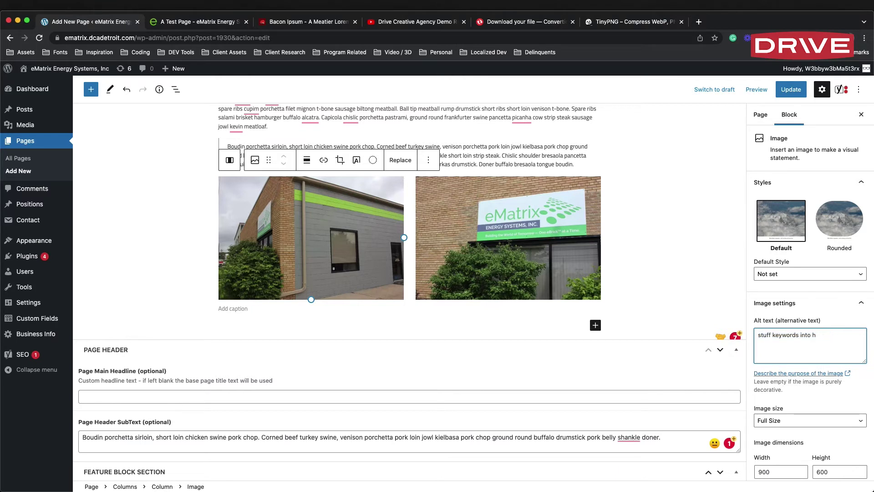
pyautogui.write('this building')
# Enter the alt text "keywords are on the building sign" for the second column's image.
pyautogui.click(471, 210)
pyautogui.click(776, 340)
pyautogui.write('ke')
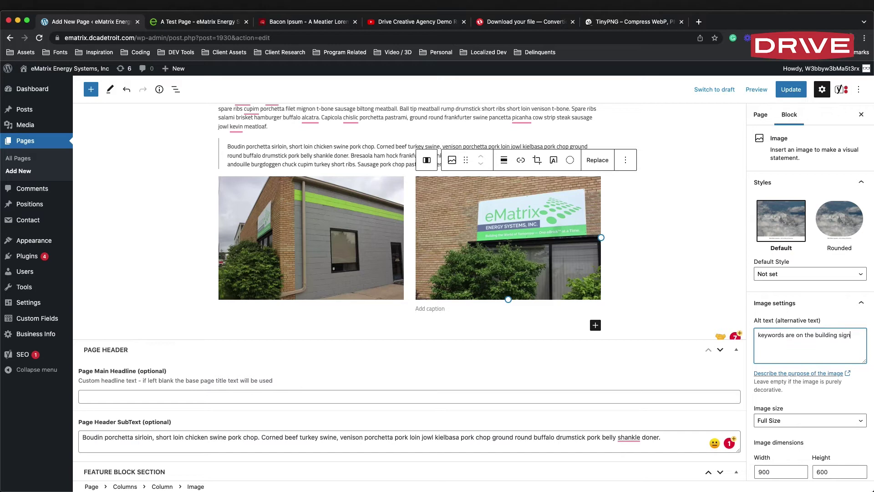
pyautogui.click(689, 236)
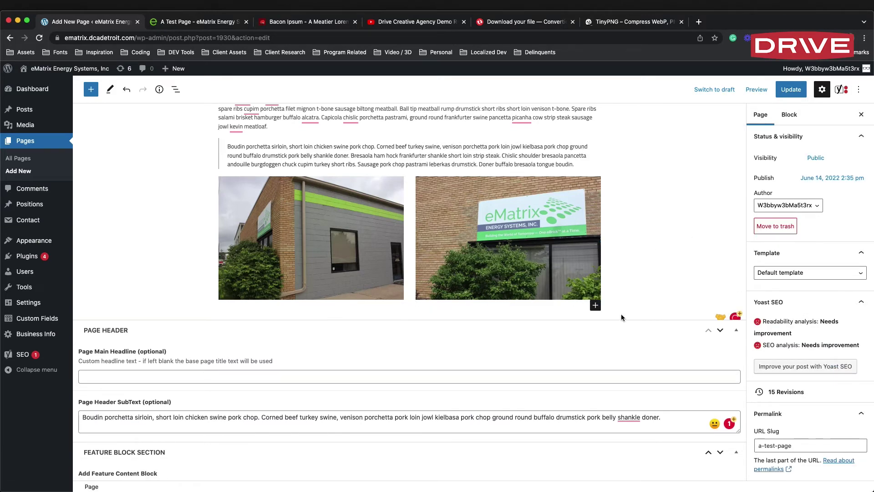
# Add a paragraph below the second column's image containing the copied text "stuff keywords into here".
pyautogui.click(596, 305)
pyautogui.click(605, 283)
pyautogui.click(597, 270)
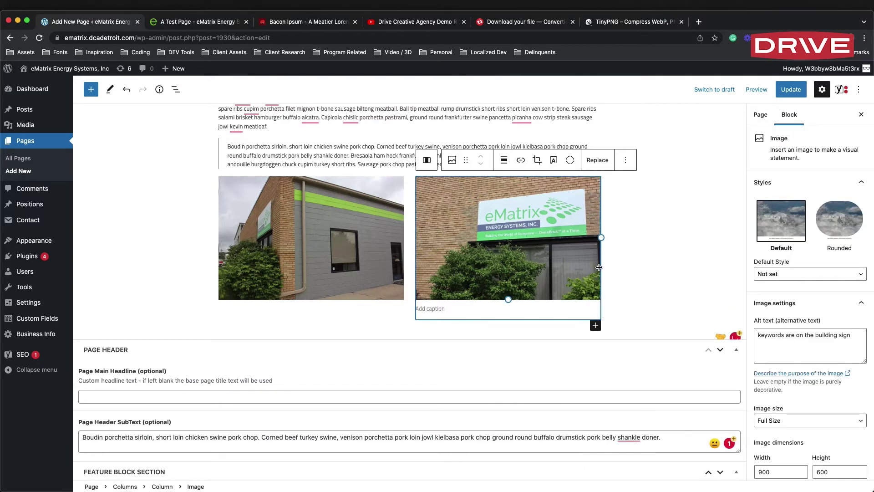
pyautogui.press('Return')
pyautogui.press('super+v')
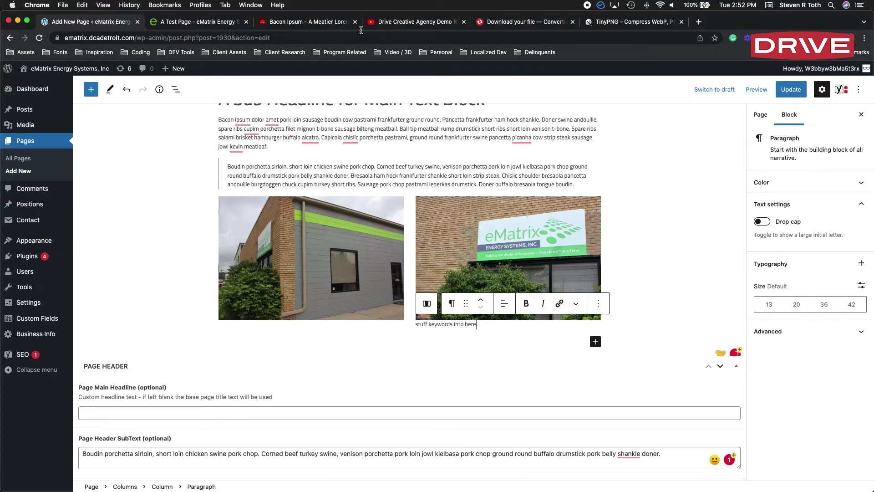
# Copy the second paragraph, starting "Boudin porchetta sirloin", from the Bacon Ipsum page.
pyautogui.click(277, 24)
pyautogui.click(386, 275)
pyautogui.moveTo(250, 255); pyautogui.dragTo(517, 301)
pyautogui.press('super+c')
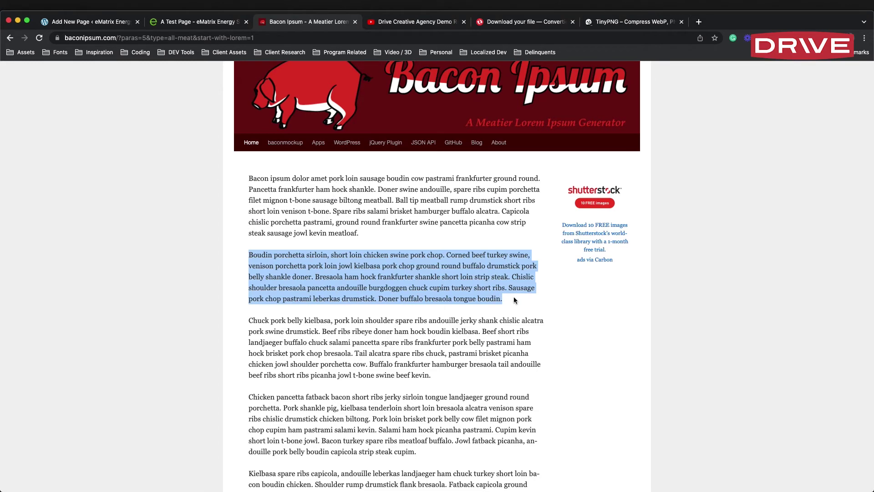
# Return to the page editor and replace the text below the second column's image with the copied Bacon Ipsum paragraph.
pyautogui.press('super+Tab')
pyautogui.click(183, 24)
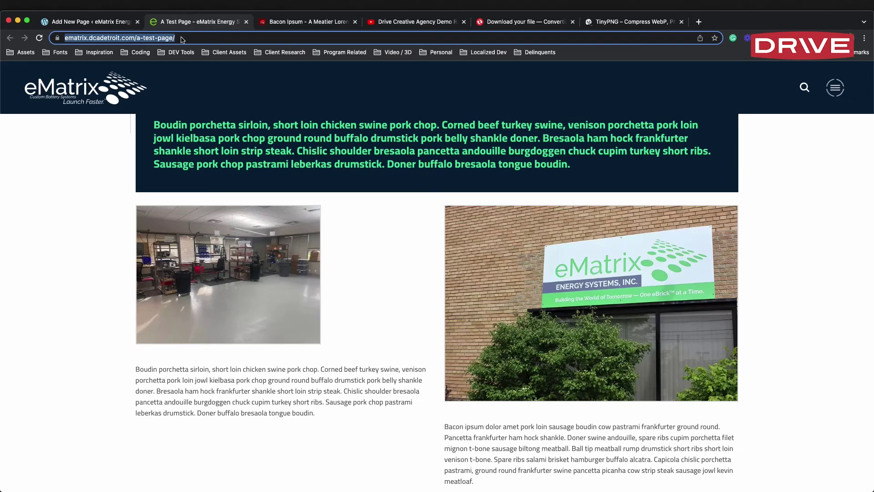
pyautogui.click(82, 24)
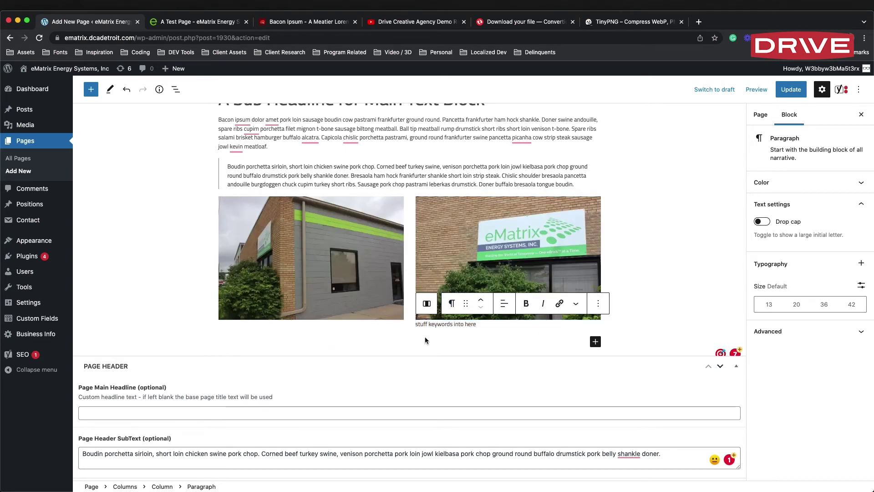
pyautogui.tripleClick(469, 324)
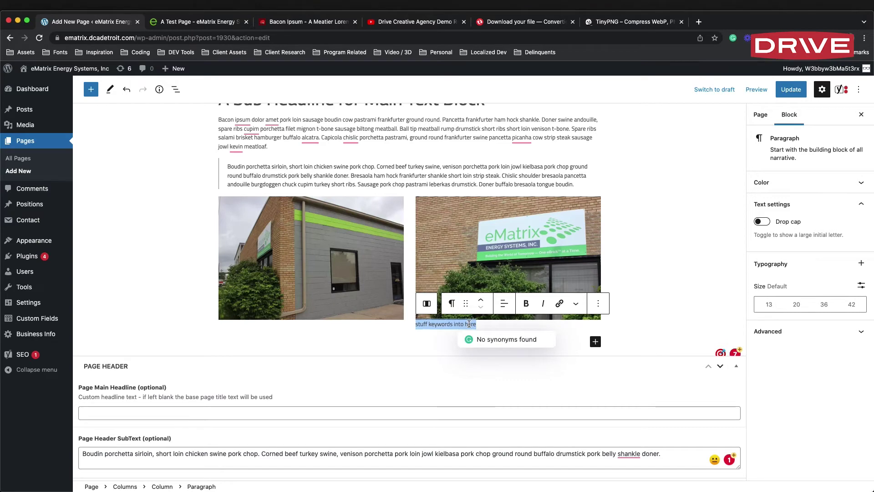
pyautogui.press('super+v')
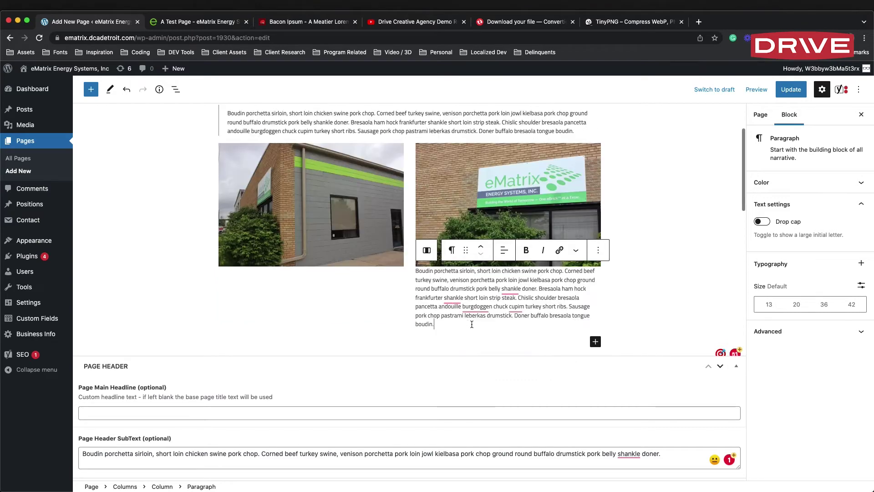
# Add the same Bacon Ipsum paragraph below the first column's image and update the page.
pyautogui.click(398, 260)
pyautogui.press('super+v')
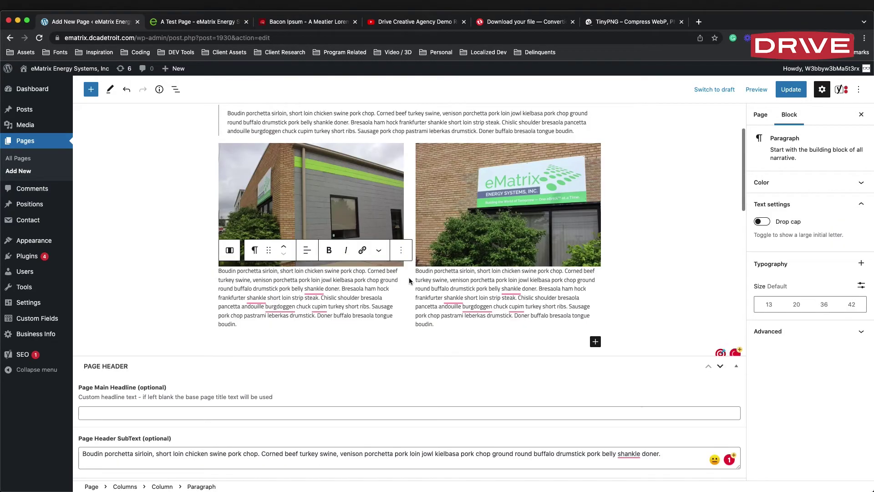
pyautogui.click(787, 90)
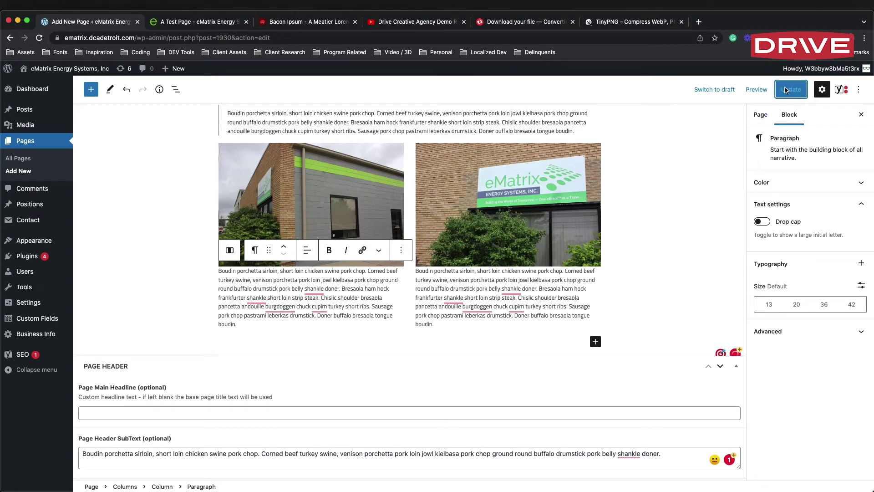
# Reload the published test page, examine the two-column images with their text, and return to the page editor.
pyautogui.click(182, 23)
pyautogui.press('super+r')
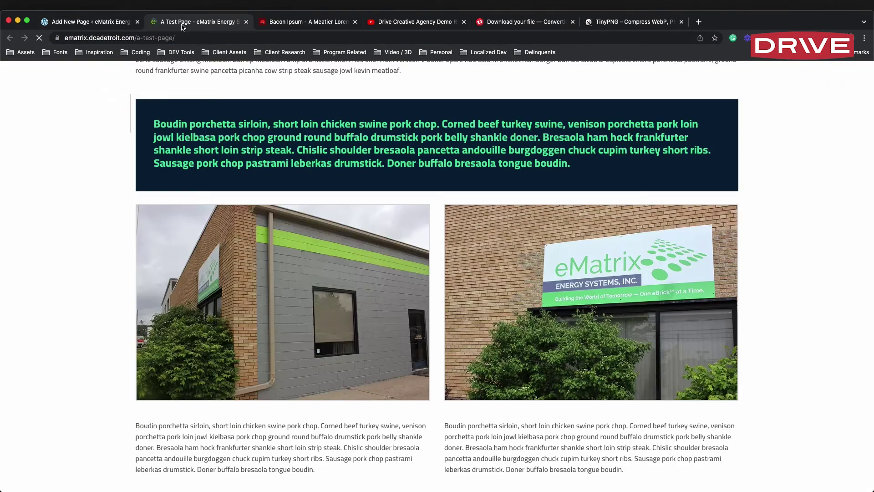
pyautogui.scroll(-3, 469, 137)
pyautogui.scroll(-3, 481, 140)
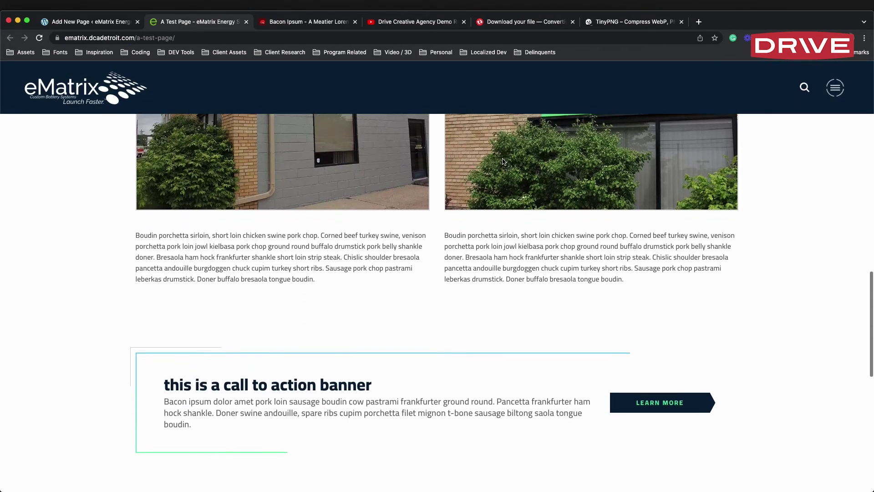
pyautogui.scroll(3, 501, 160)
pyautogui.scroll(-1, 503, 159)
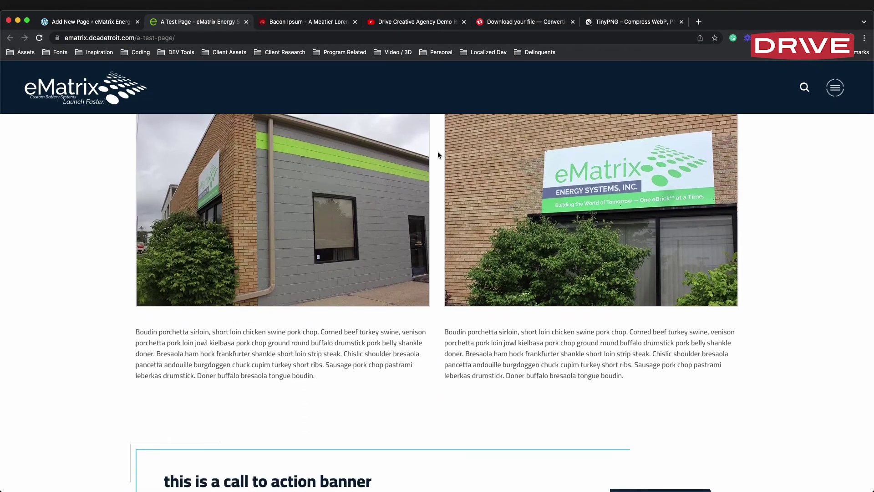
pyautogui.scroll(-3, 438, 151)
pyautogui.scroll(3, 438, 151)
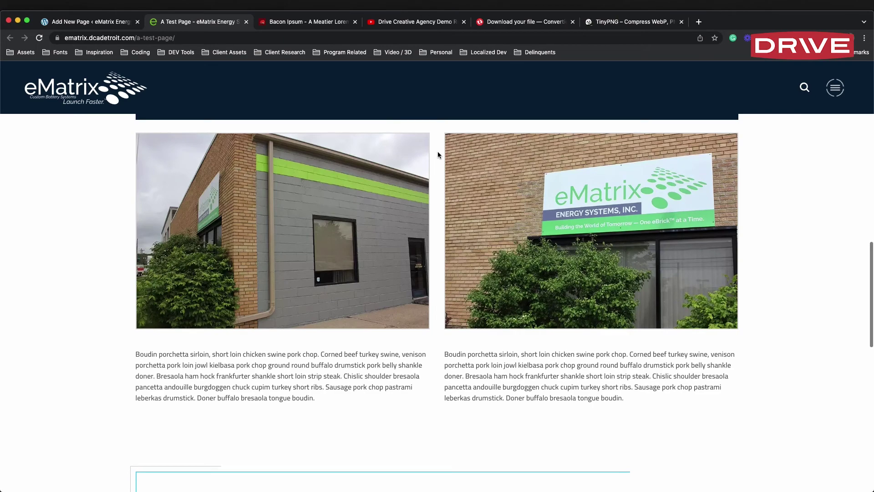
pyautogui.scroll(3, 438, 152)
pyautogui.scroll(-3, 438, 152)
pyautogui.scroll(-1, 438, 151)
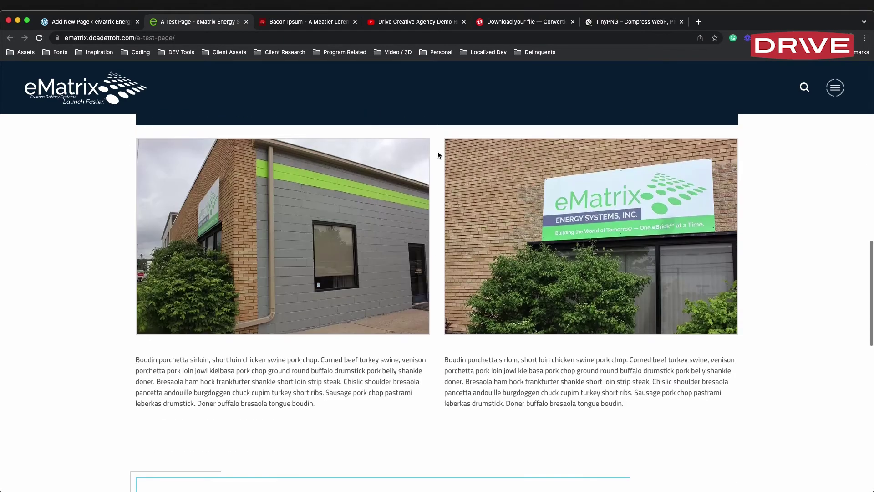
pyautogui.scroll(3, 438, 151)
pyautogui.hotkey('ctrl', 'shift', 'Tab')
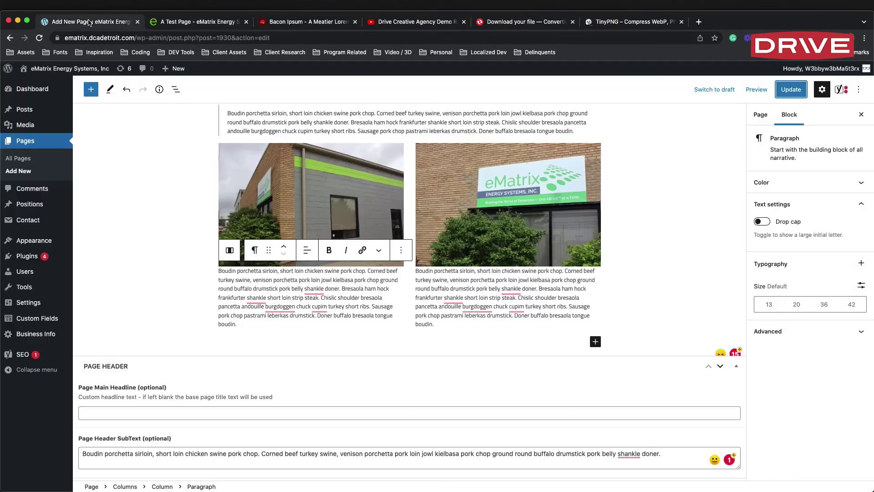
# Set the image size of the first column's building image to Medium, then reduce it to Thumbnail.
pyautogui.click(303, 190)
pyautogui.scroll(-2, 855, 291)
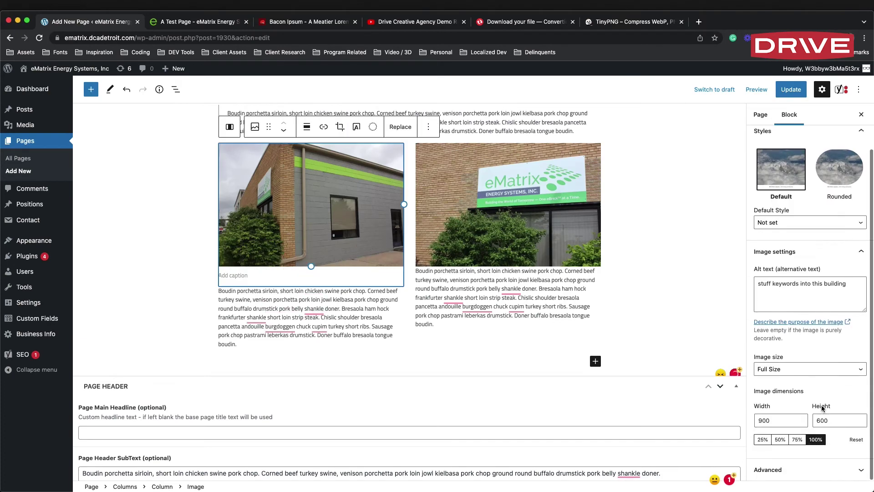
pyautogui.click(787, 368)
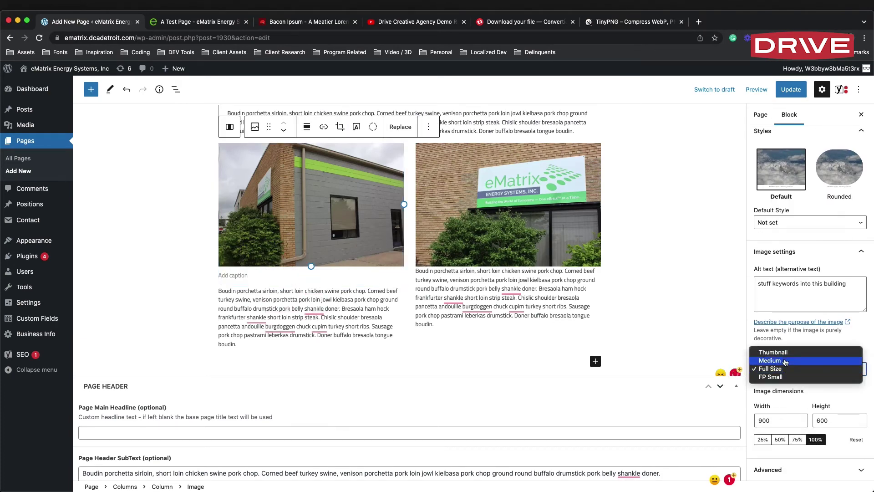
pyautogui.click(785, 360)
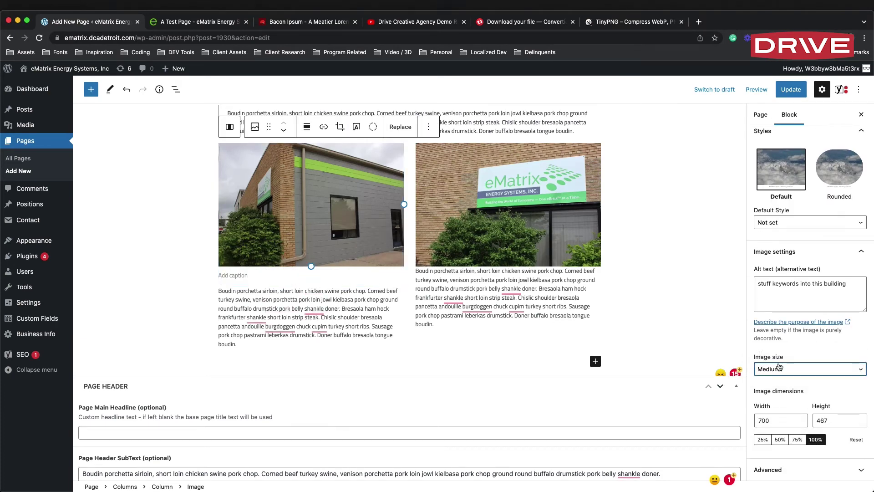
pyautogui.click(784, 368)
pyautogui.click(773, 360)
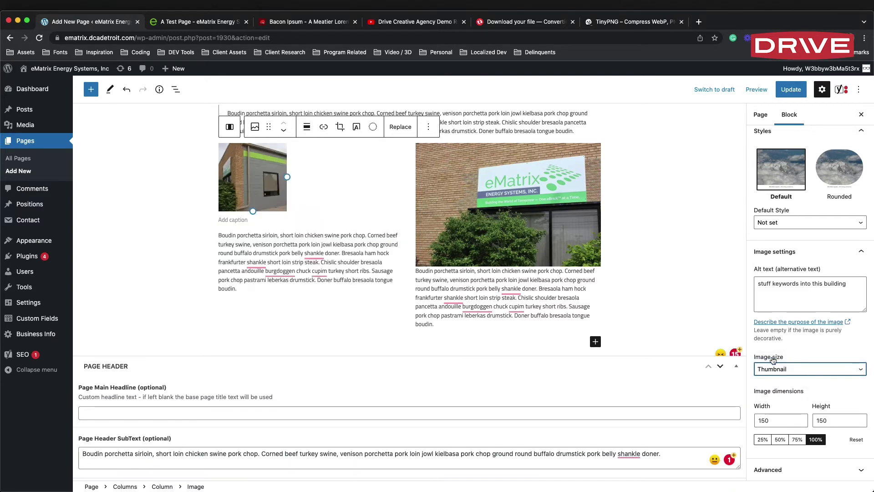
# Set the image size of the second column's eMatrix sign image to Thumbnail and update the page.
pyautogui.click(522, 268)
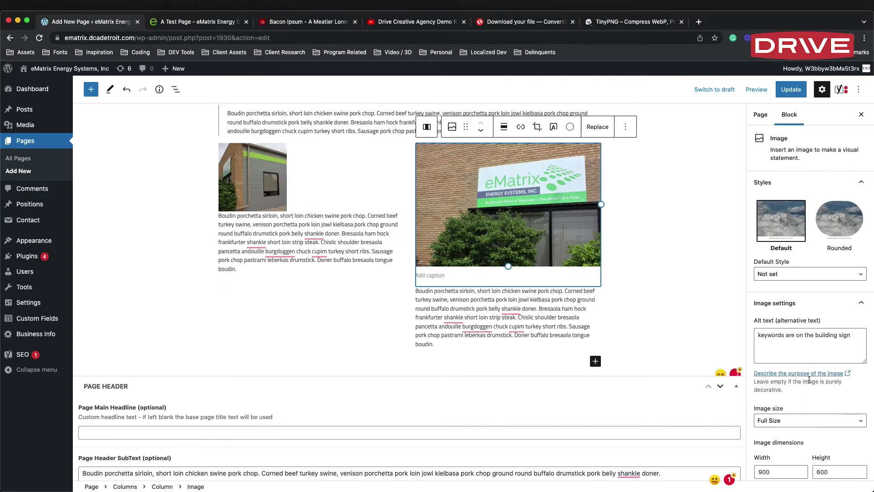
pyautogui.click(792, 421)
pyautogui.press('Return')
pyautogui.press('super+s')
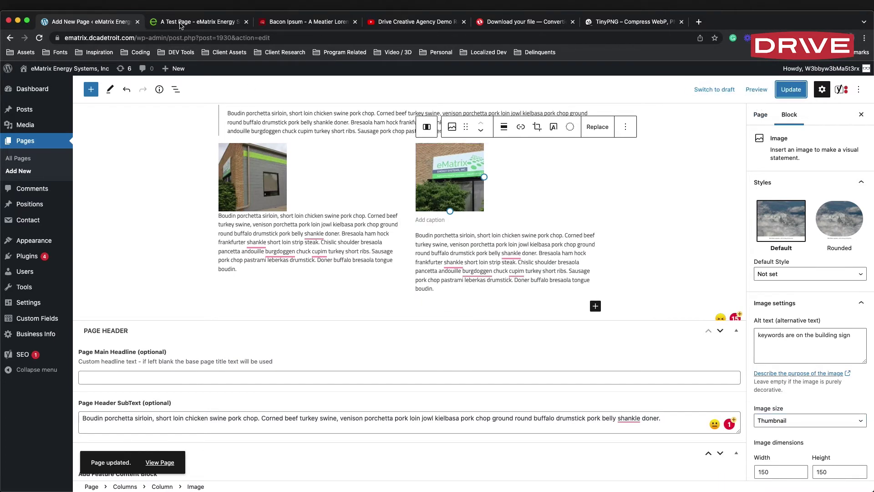
# Reload the published test page, examine the thumbnail images in the two columns, and return to the page editor.
pyautogui.click(182, 25)
pyautogui.press('super+r')
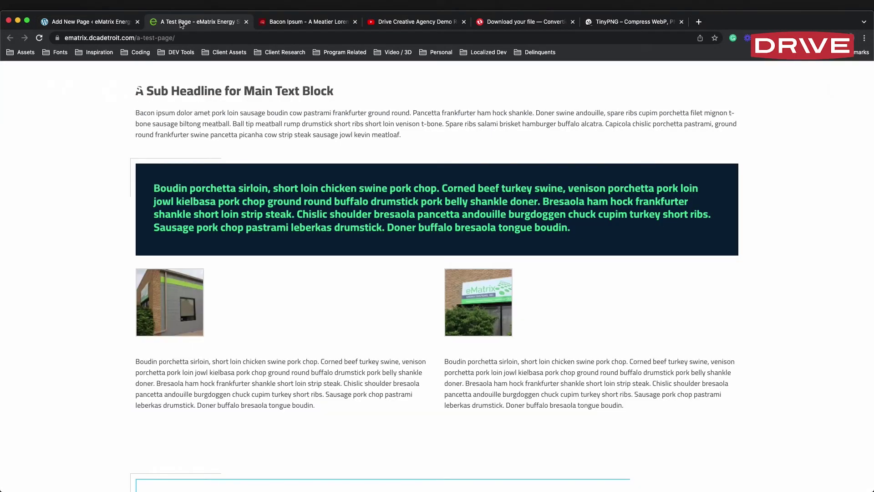
pyautogui.scroll(-4, 506, 223)
pyautogui.scroll(2, 504, 226)
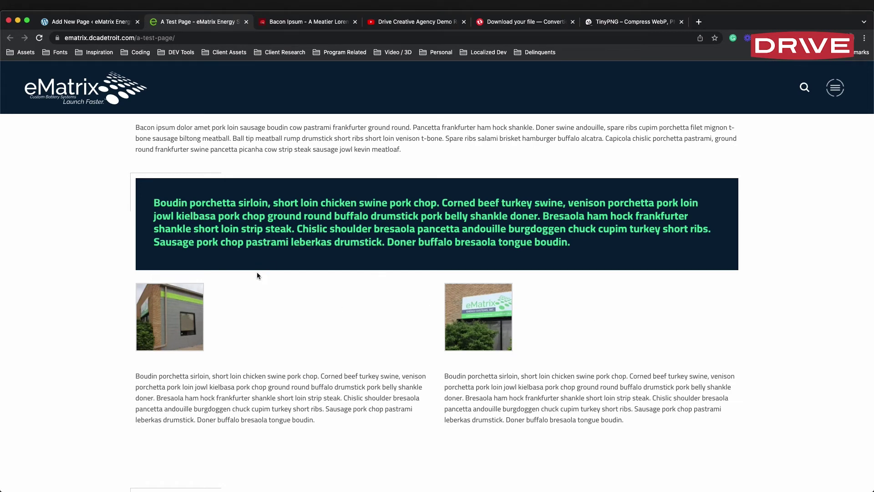
pyautogui.click(109, 22)
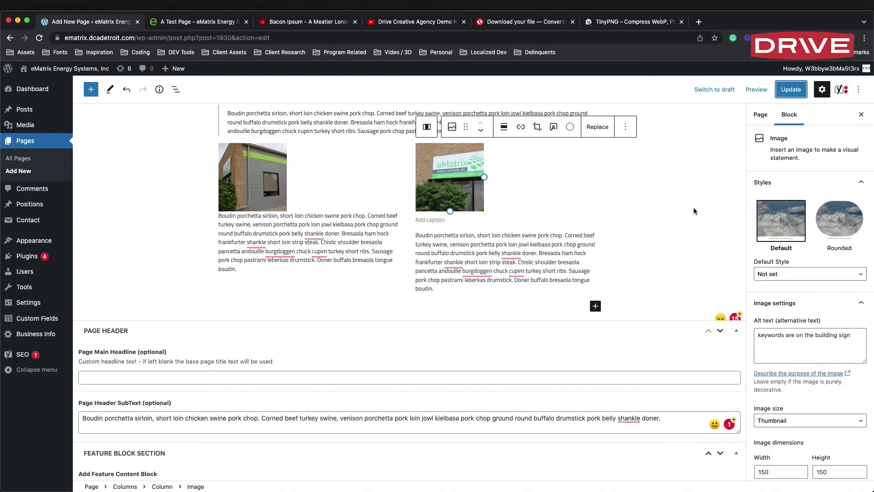
pyautogui.scroll(3, 677, 206)
pyautogui.click(589, 218)
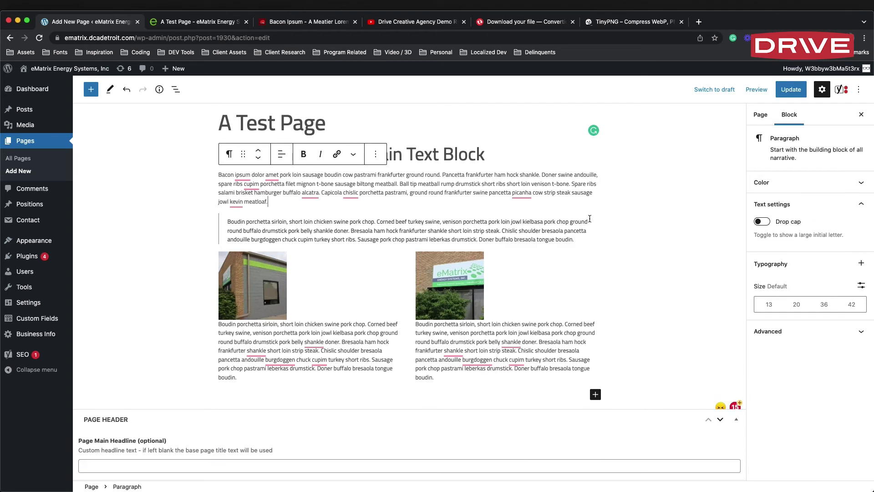
pyautogui.click(590, 225)
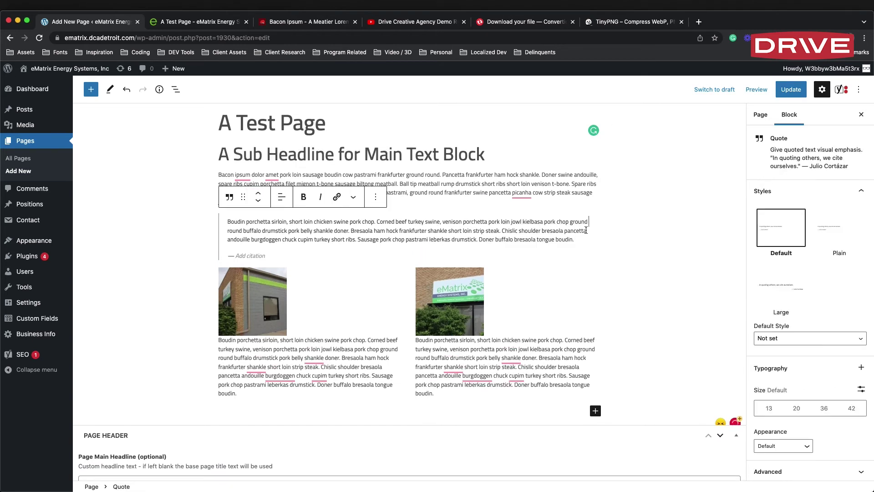
pyautogui.press('Return')
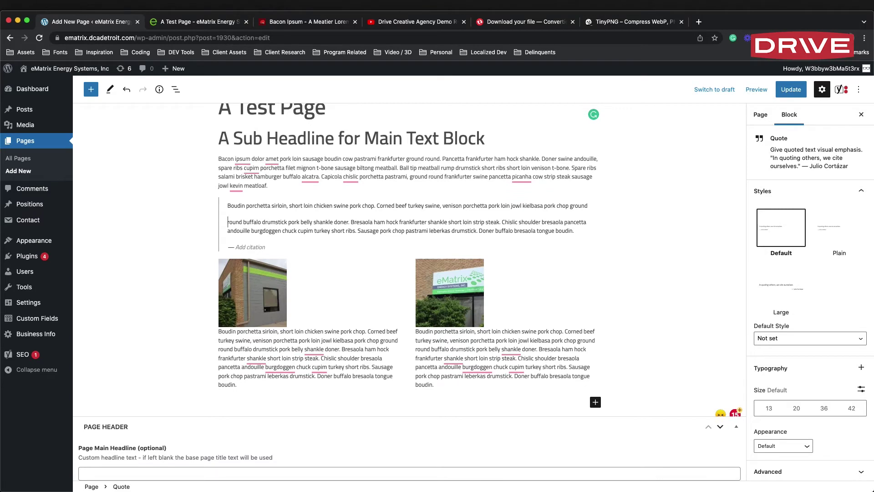
pyautogui.press('BackSpace')
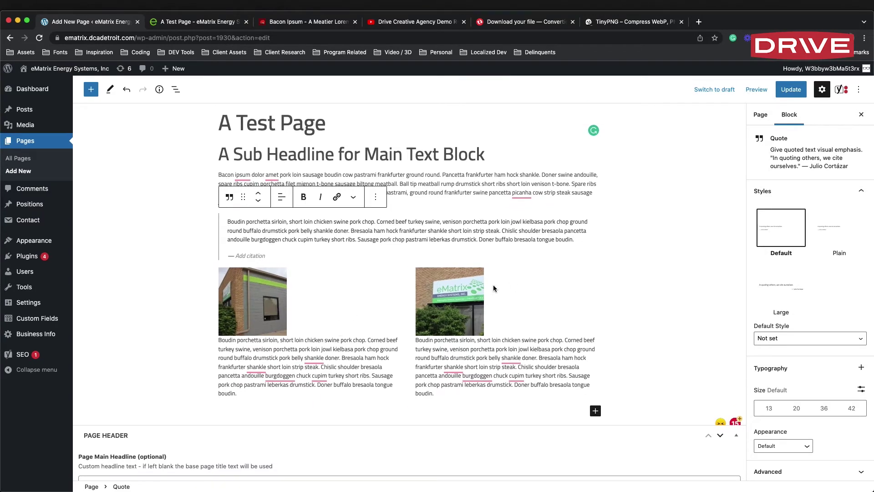
# Insert a Spacer block between the quote and the image columns and set its height to 60 px.
pyautogui.click(594, 259)
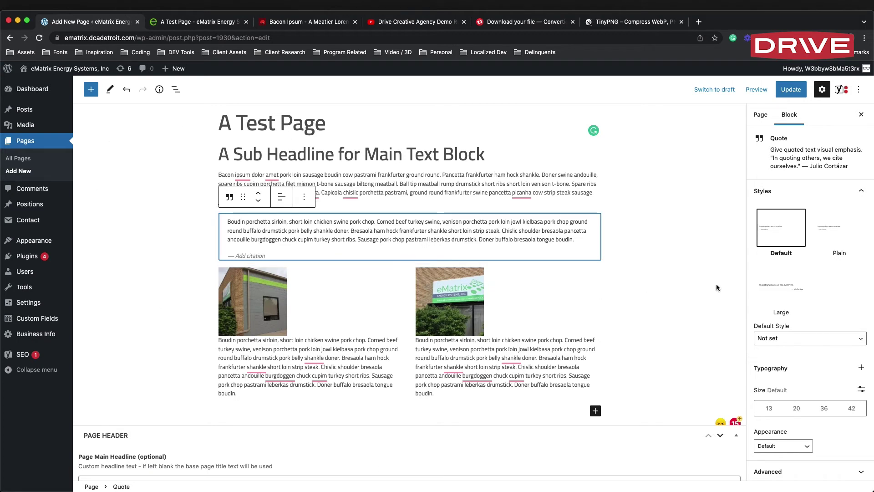
pyautogui.press('Return')
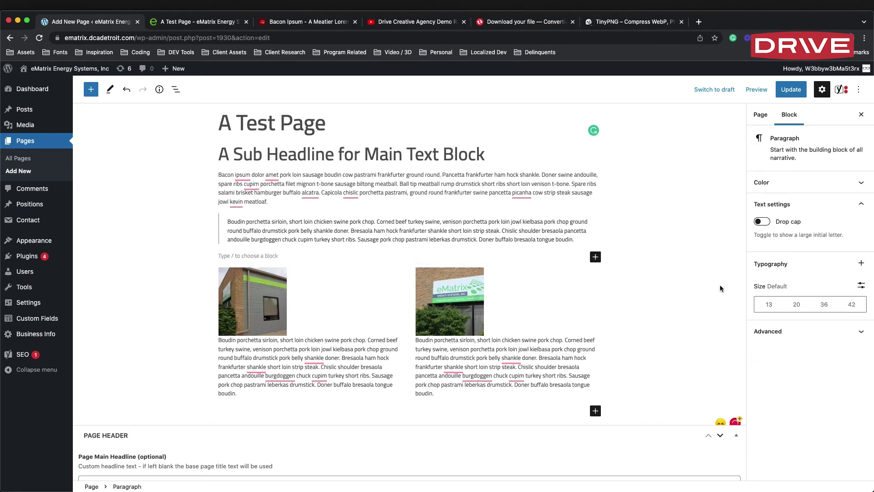
pyautogui.write('/')
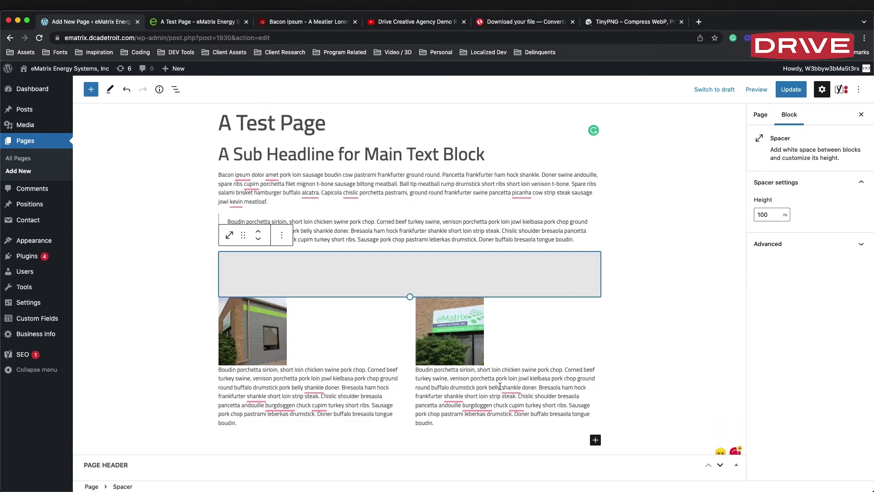
pyautogui.moveTo(411, 296)
pyautogui.mouseDown()
pyautogui.moveTo(410, 256)
pyautogui.moveTo(412, 296)
pyautogui.mouseUp()
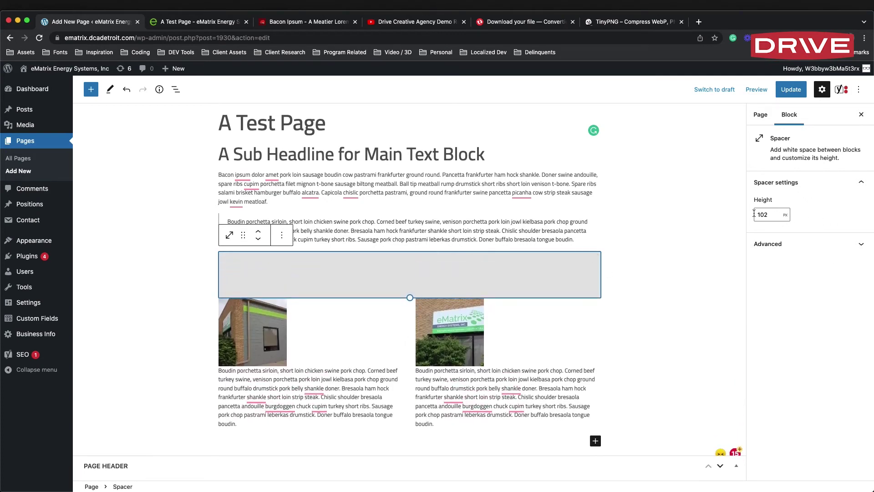
pyautogui.doubleClick(772, 214)
pyautogui.write('60')
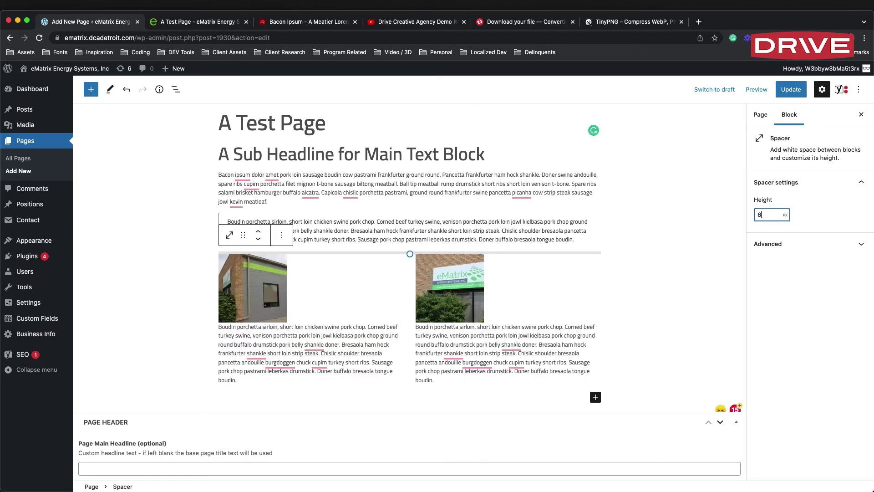
# Update the page, check the spacing below the quote on the published test page, and return to the editor.
pyautogui.click(784, 94)
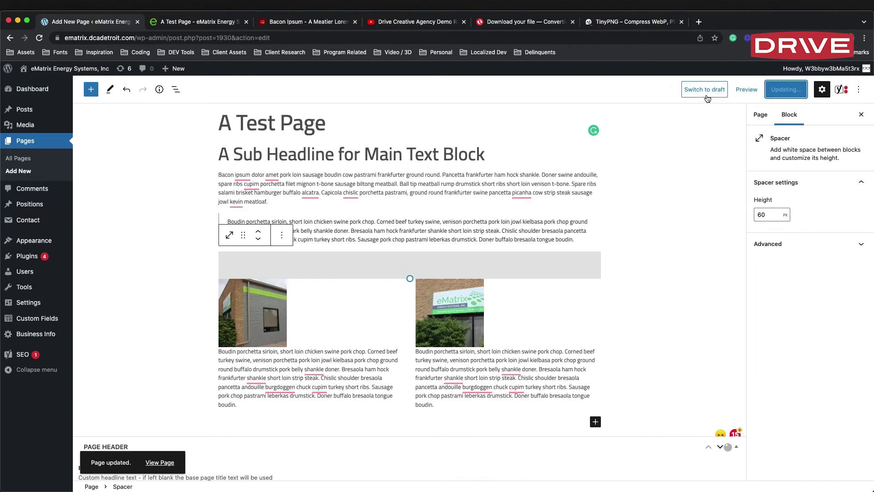
pyautogui.click(228, 23)
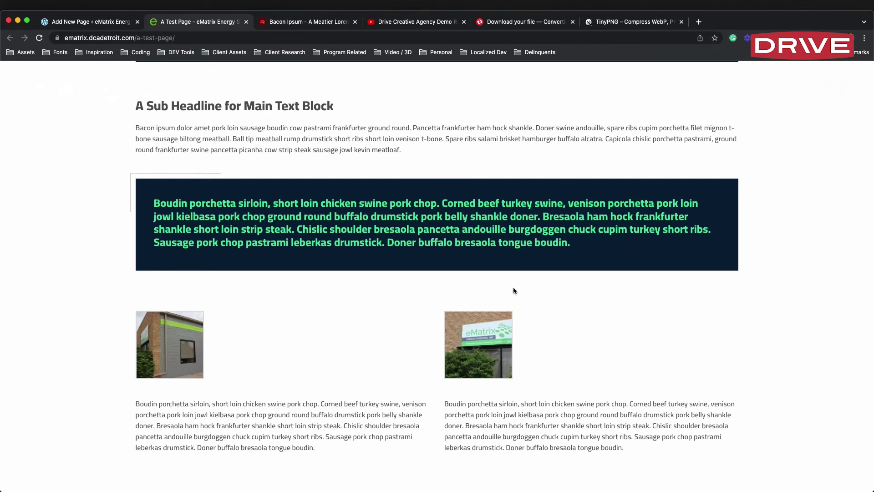
pyautogui.click(78, 21)
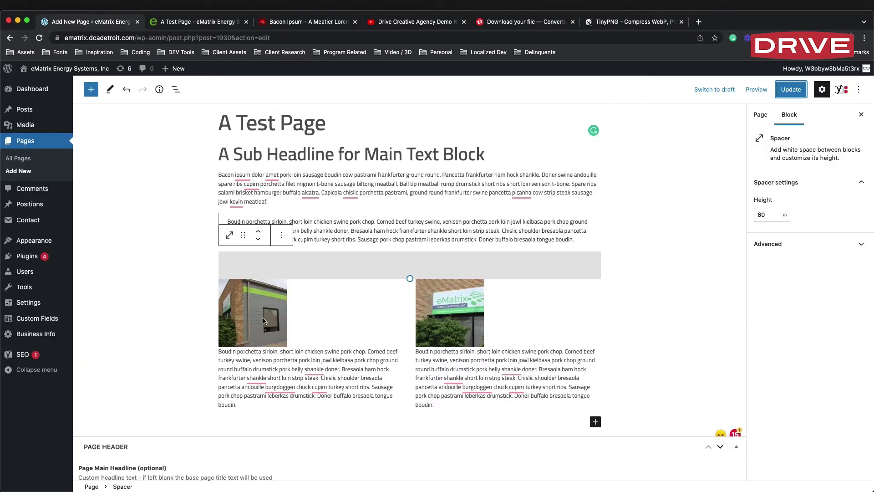
# Set the image size of the first column's building image to Medium.
pyautogui.click(310, 325)
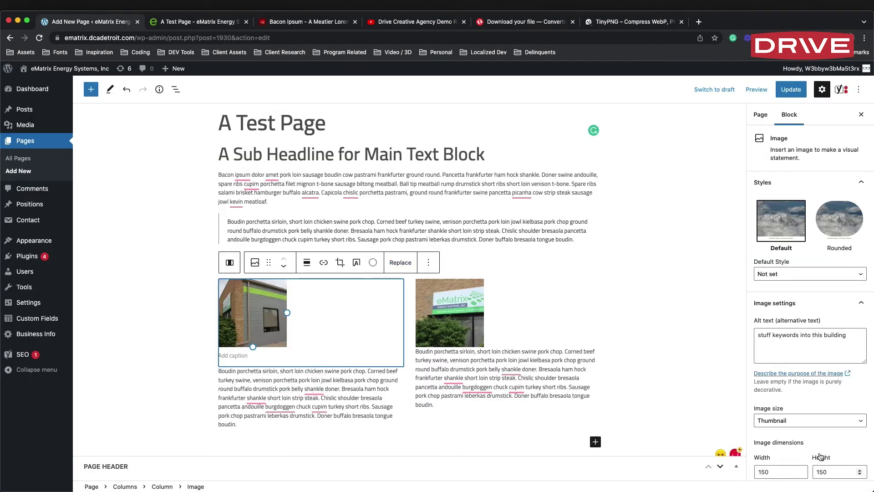
pyautogui.scroll(-2, 802, 464)
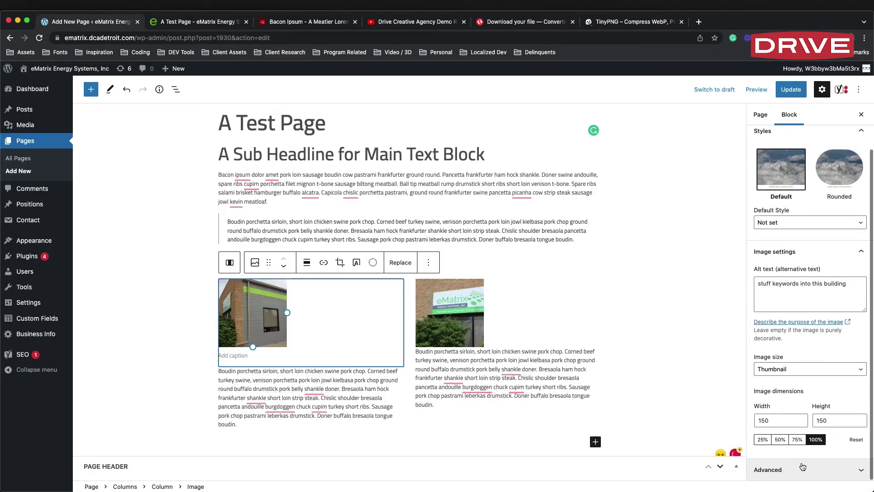
pyautogui.click(803, 371)
pyautogui.click(799, 378)
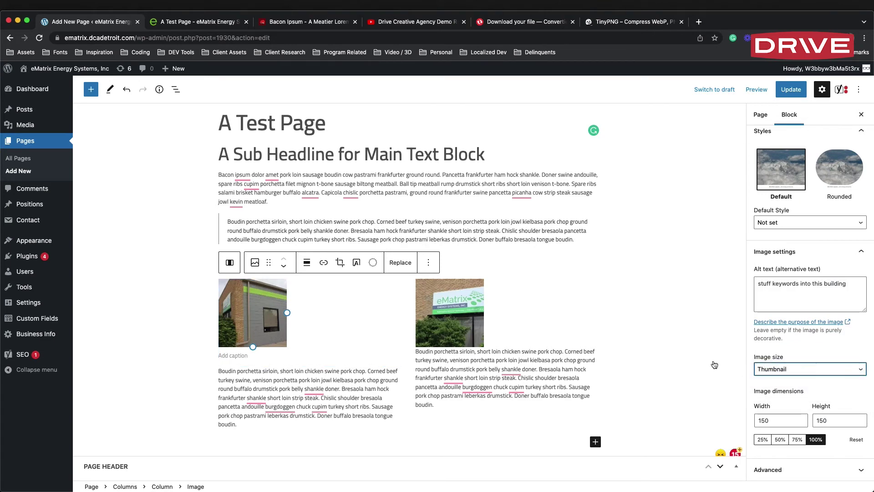
# Set the image size of the second column's eMatrix sign image to Medium and update the page.
pyautogui.click(452, 333)
pyautogui.click(801, 420)
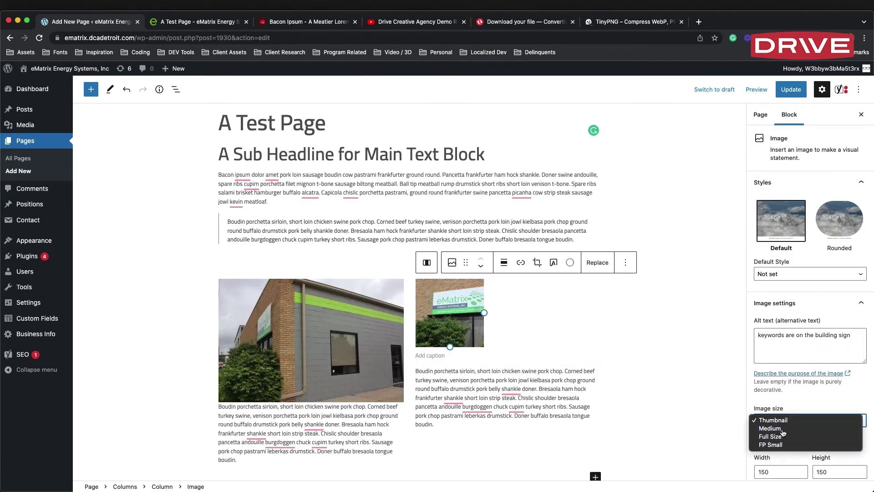
pyautogui.click(801, 429)
pyautogui.click(791, 90)
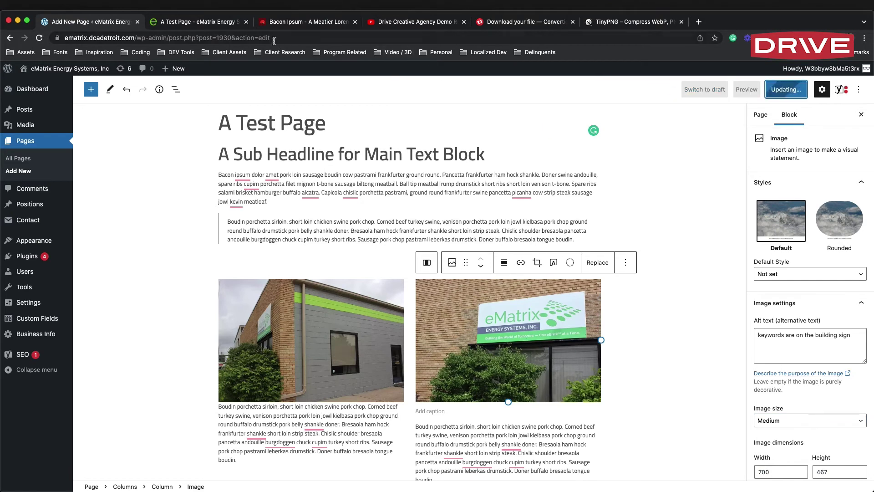
# Reload the published test page and examine the quote, the two image columns, the call to action banner and the additional section.
pyautogui.click(221, 23)
pyautogui.press('super+r')
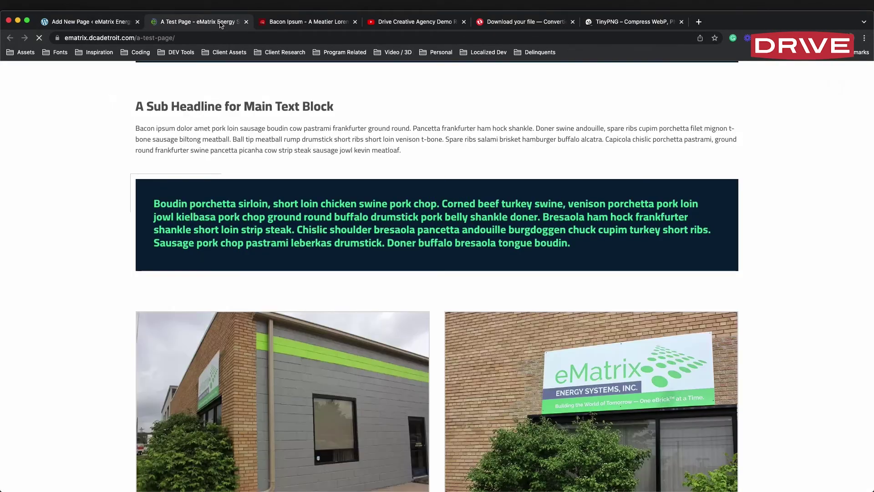
pyautogui.scroll(-5, 547, 255)
pyautogui.scroll(-3, 556, 253)
pyautogui.scroll(1, 556, 253)
pyautogui.scroll(-1, 557, 251)
pyautogui.scroll(-3, 558, 248)
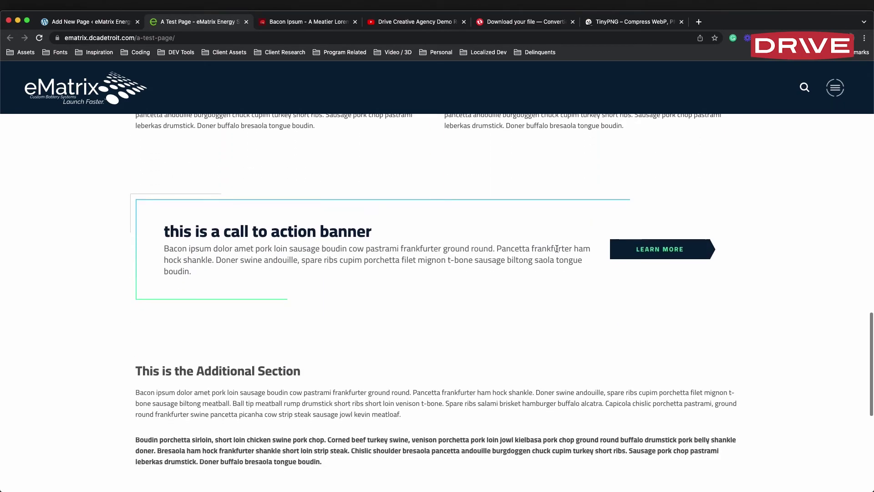
pyautogui.scroll(10, 556, 249)
pyautogui.scroll(-8, 557, 250)
pyautogui.scroll(5, 557, 250)
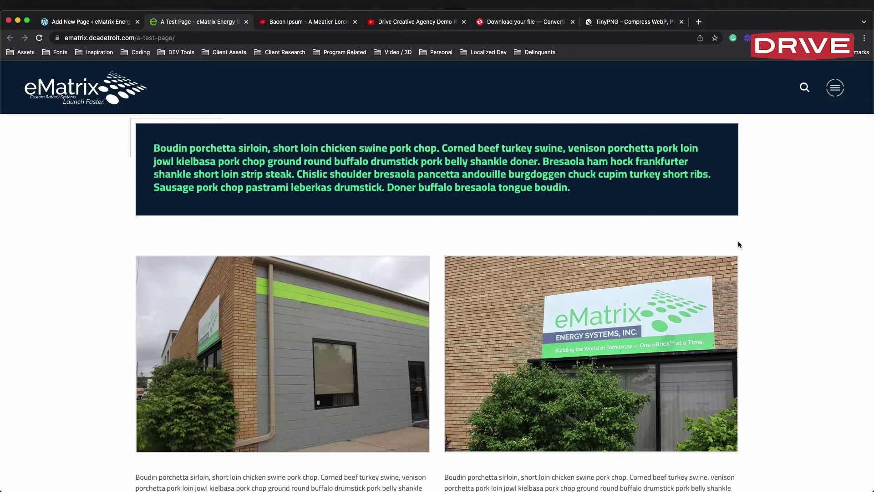
pyautogui.scroll(-1, 774, 253)
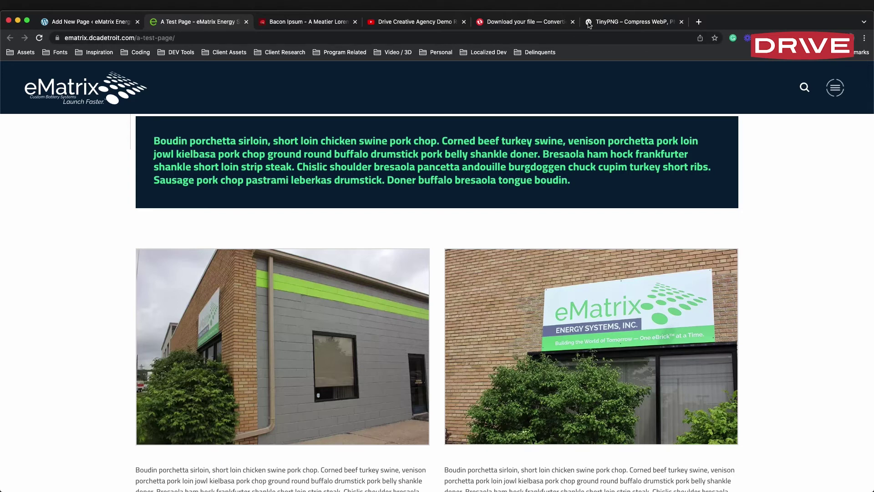
pyautogui.scroll(1, 83, 156)
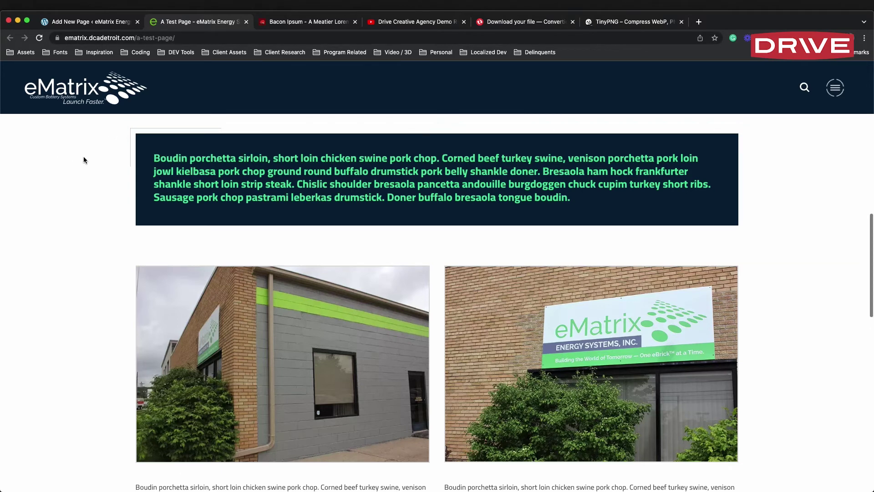
pyautogui.scroll(1, 115, 168)
pyautogui.scroll(1, 109, 172)
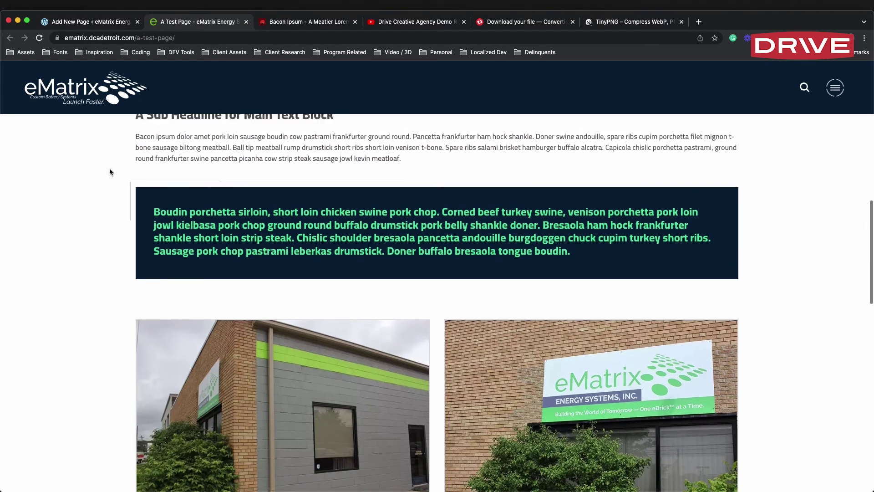
pyautogui.scroll(2, 109, 172)
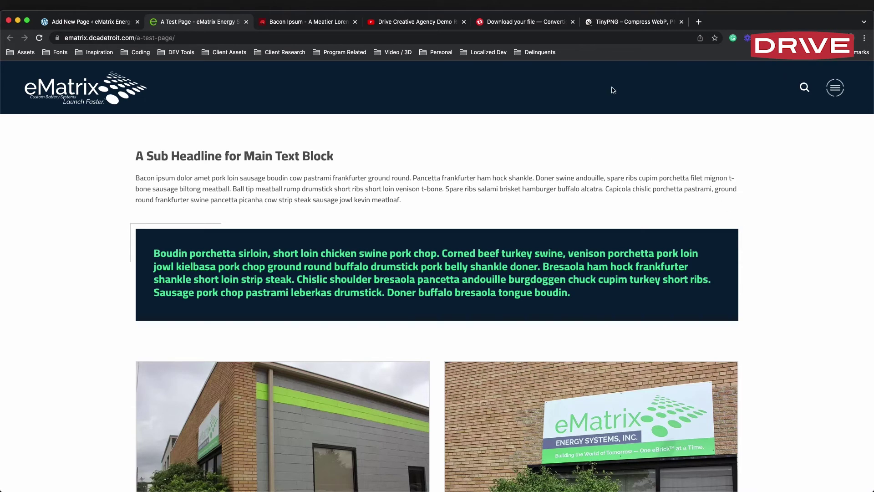
# Switch to the TinyPNG page and look over its WebP, PNG and JPEG compression tool.
pyautogui.click(619, 28)
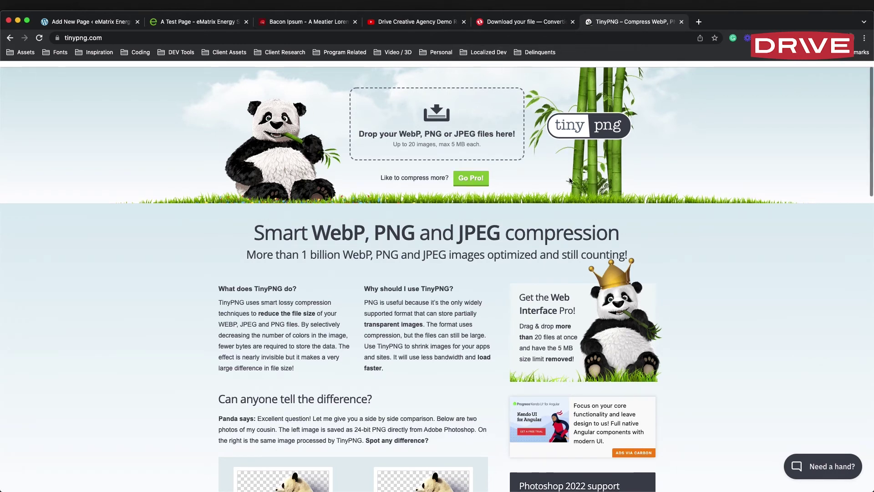
pyautogui.scroll(-1, 404, 133)
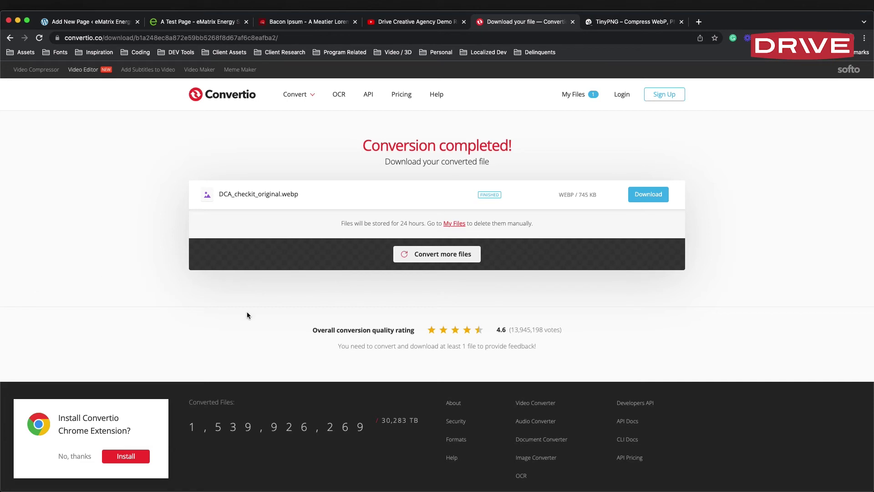
# Return to the WordPress page editor and add a 48 px high spacer below the two columns.
pyautogui.click(591, 22)
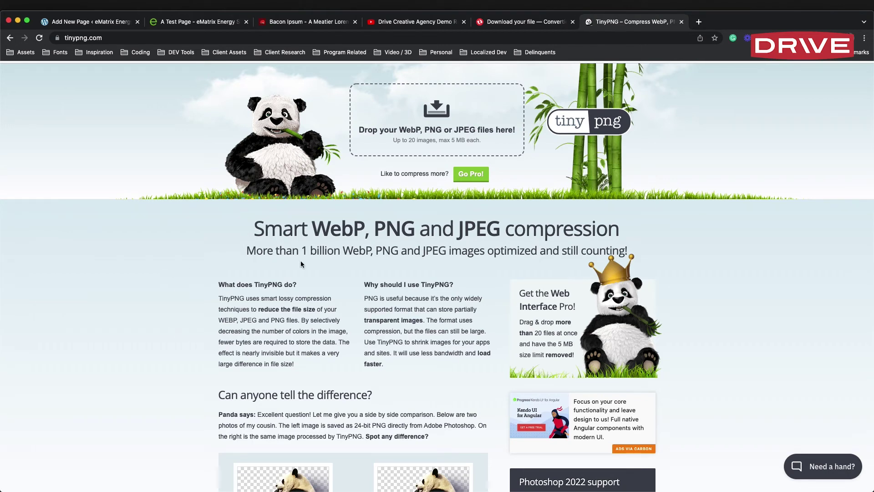
pyautogui.click(82, 24)
pyautogui.scroll(-6, 676, 222)
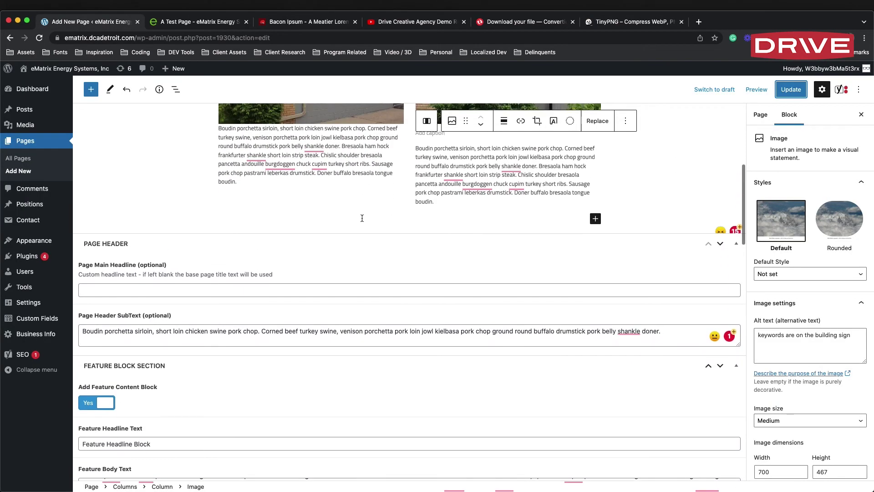
pyautogui.click(360, 200)
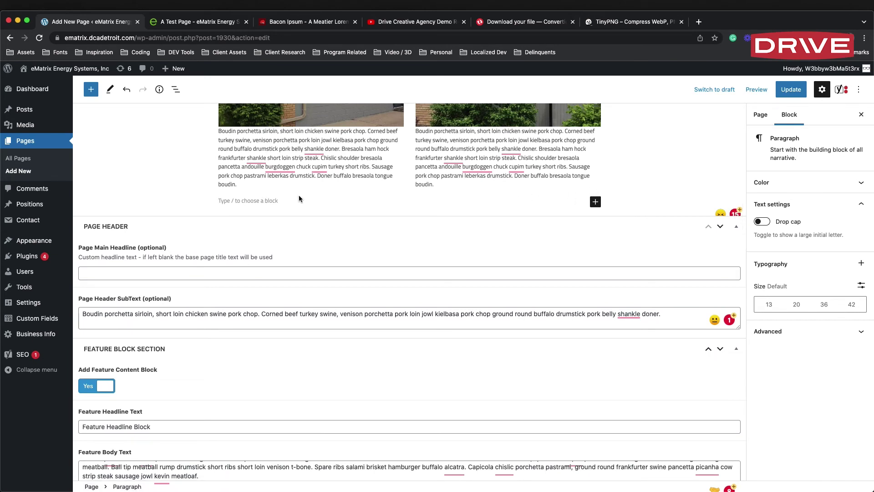
pyautogui.click(190, 23)
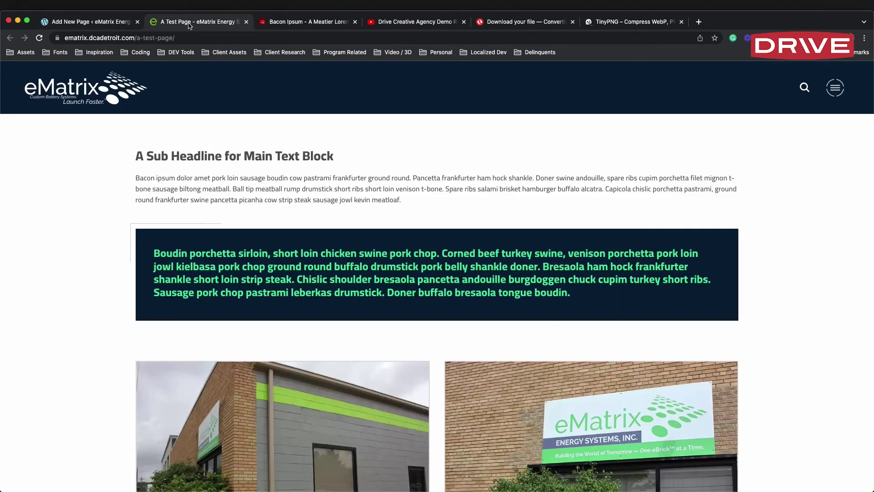
pyautogui.click(121, 25)
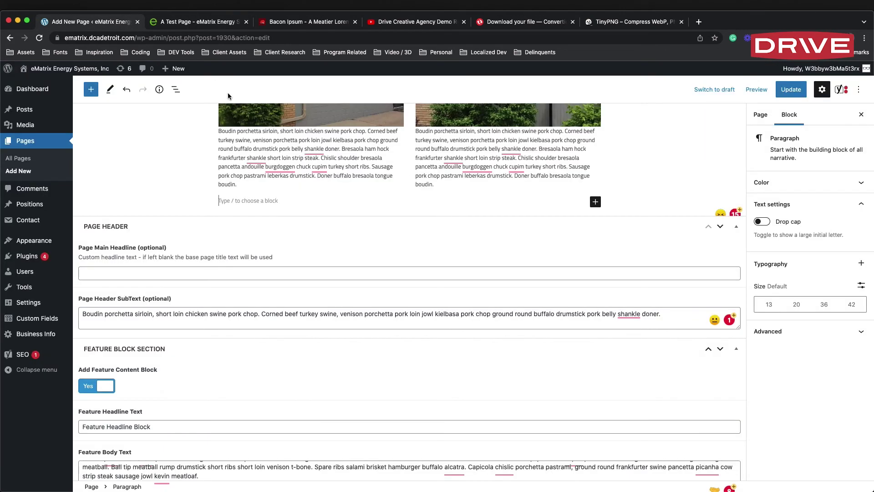
pyautogui.write('/spac')
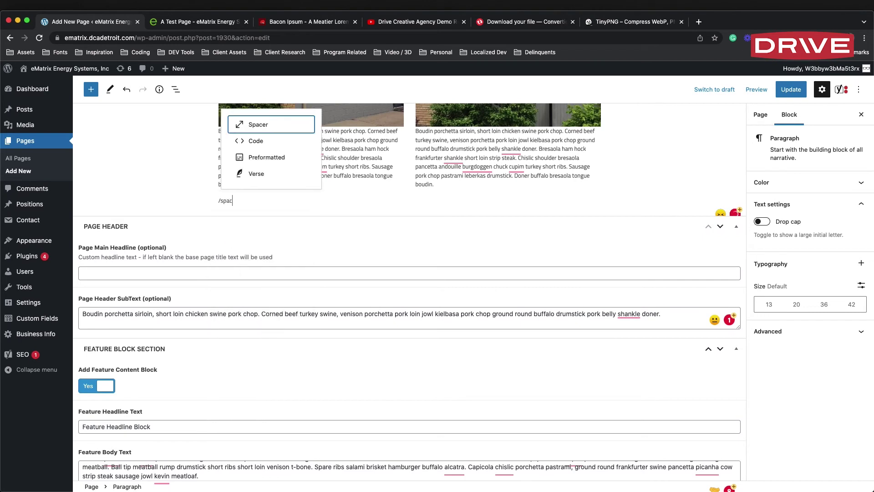
pyautogui.press('Return')
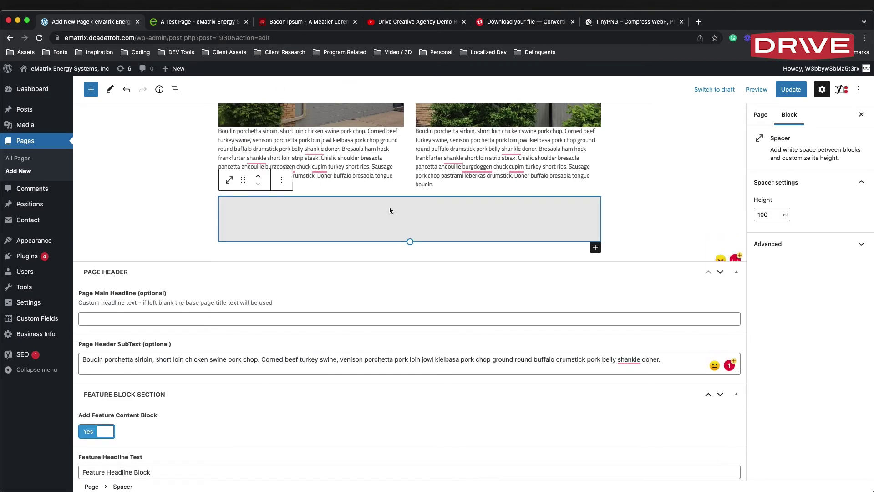
pyautogui.moveTo(410, 242); pyautogui.dragTo(411, 224)
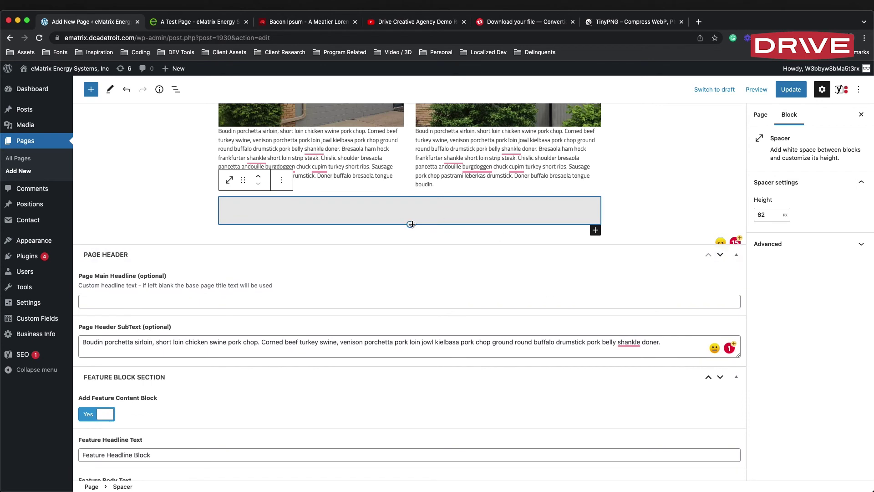
pyautogui.moveTo(411, 223); pyautogui.dragTo(412, 218)
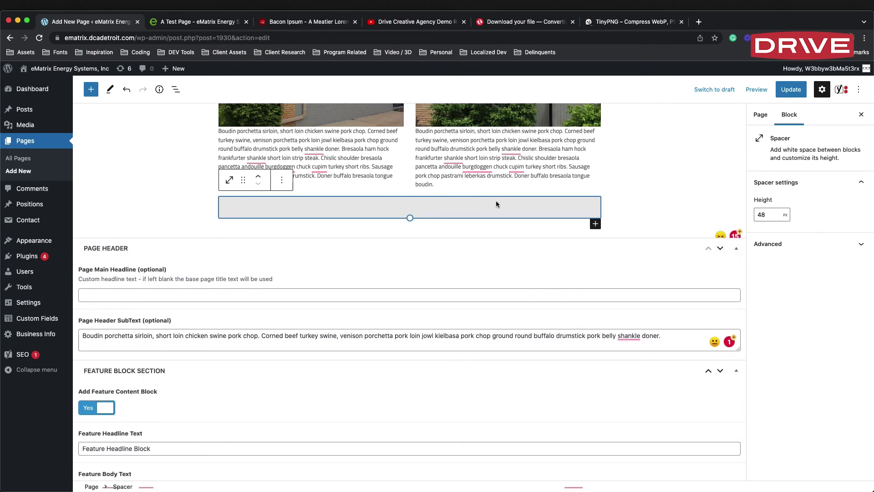
# Add an image block below the new spacer and load more images from the media library for it.
pyautogui.click(492, 226)
pyautogui.click(596, 223)
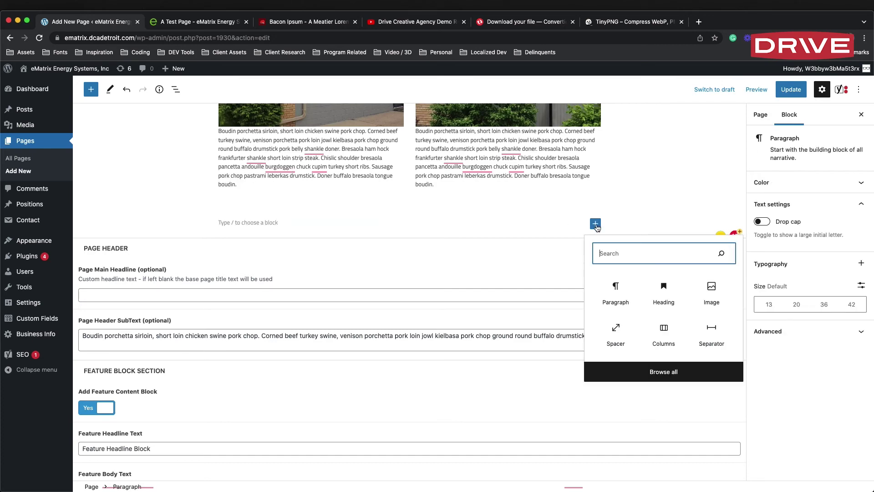
pyautogui.click(705, 292)
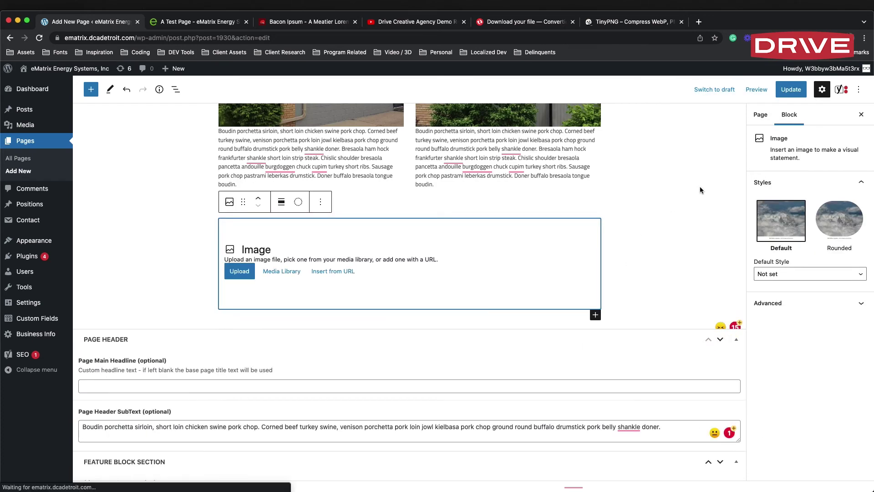
pyautogui.click(299, 273)
pyautogui.scroll(-6, 503, 248)
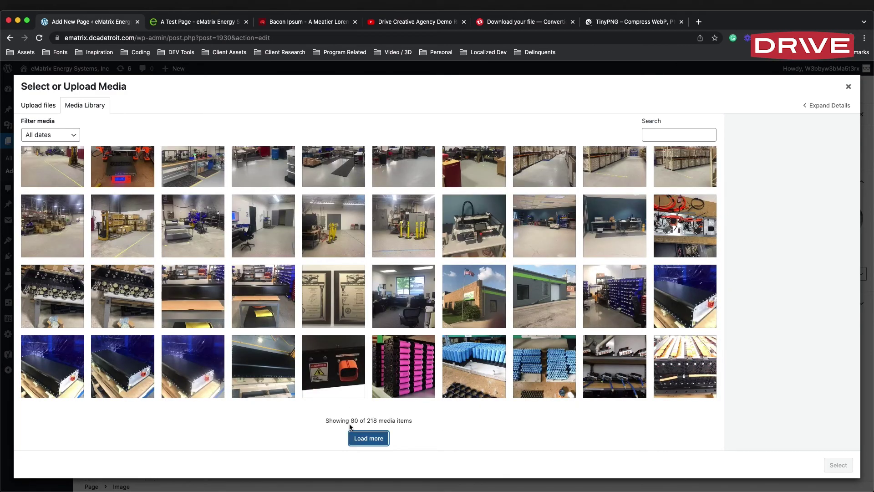
pyautogui.click(359, 438)
pyautogui.scroll(-5, 483, 331)
pyautogui.scroll(-4, 483, 331)
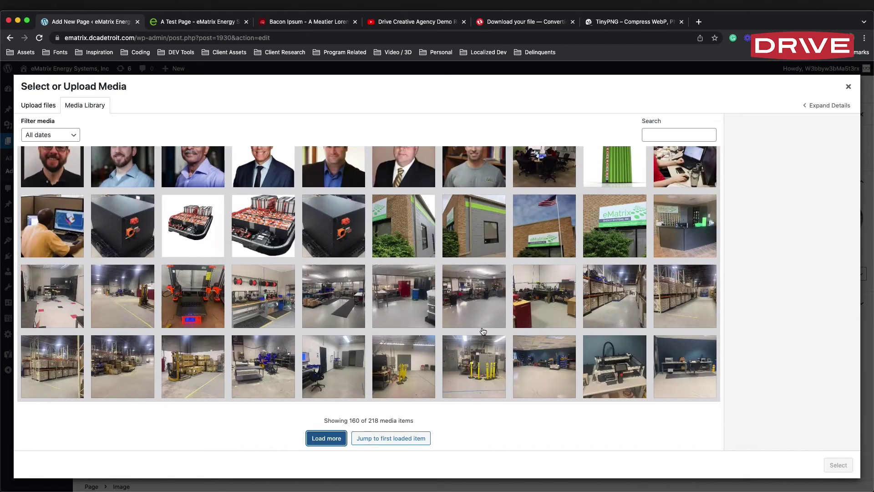
# Check the file details and pixel dimensions of several workshop, warehouse and building photos in the media library.
pyautogui.click(380, 309)
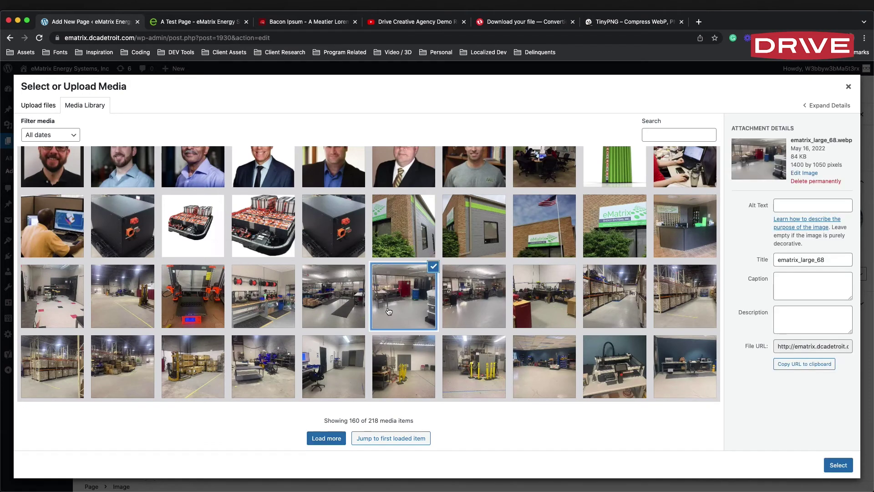
pyautogui.moveTo(791, 166); pyautogui.dragTo(807, 164)
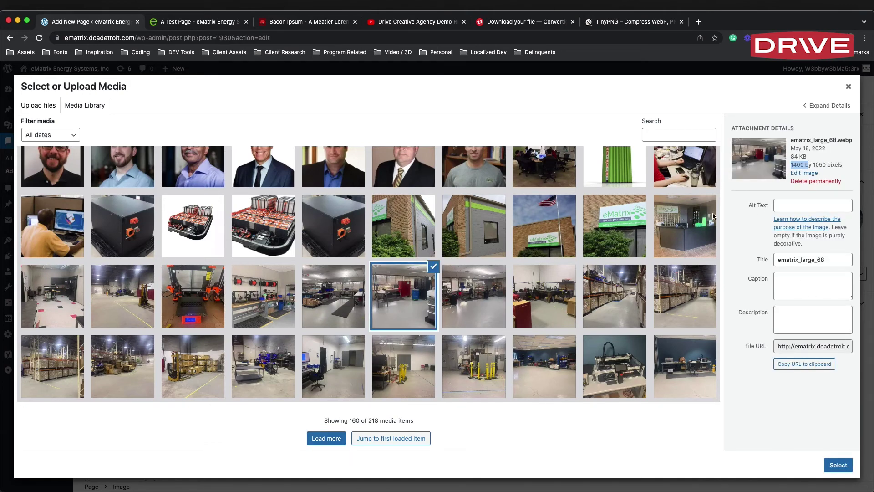
pyautogui.click(211, 369)
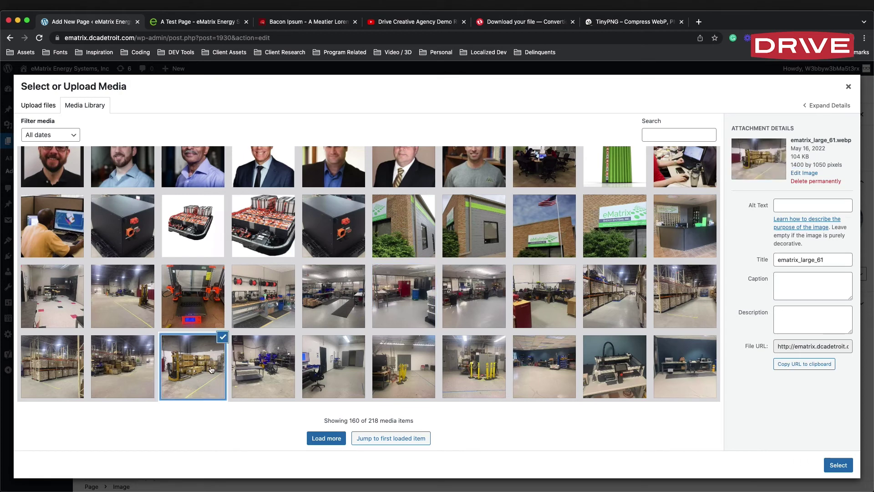
pyautogui.click(121, 366)
pyautogui.scroll(3, 394, 345)
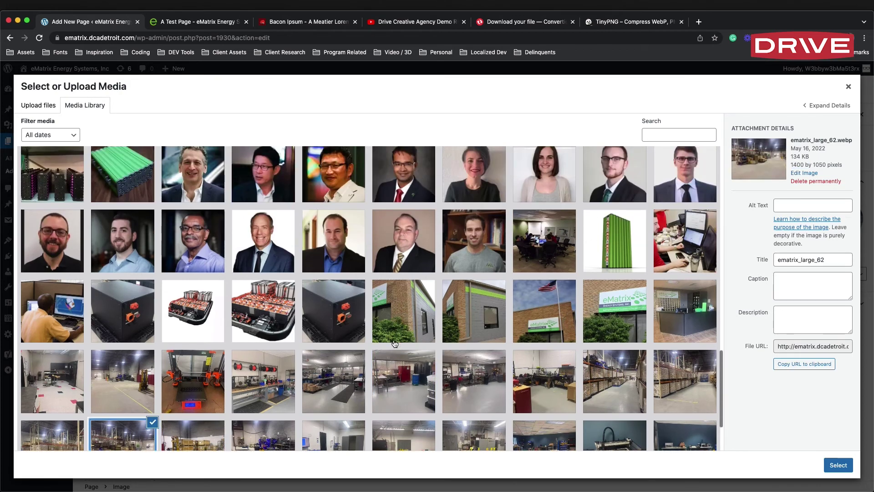
pyautogui.click(526, 327)
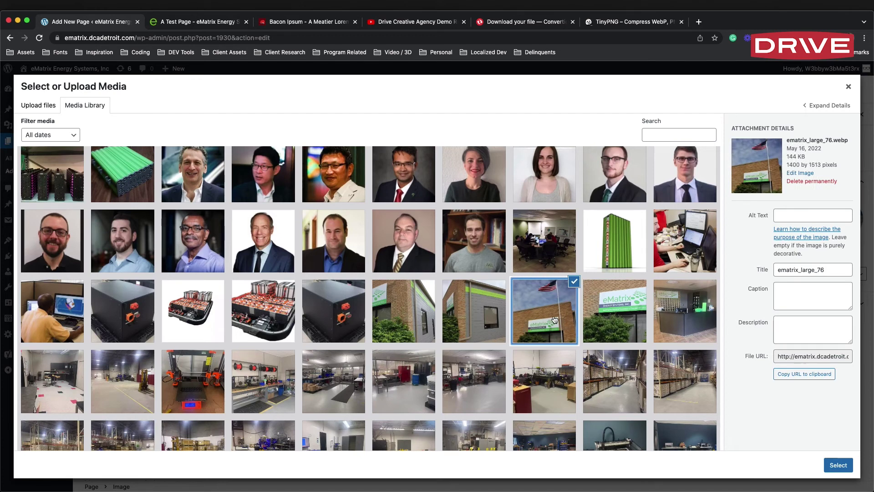
pyautogui.scroll(1, 580, 359)
pyautogui.click(589, 408)
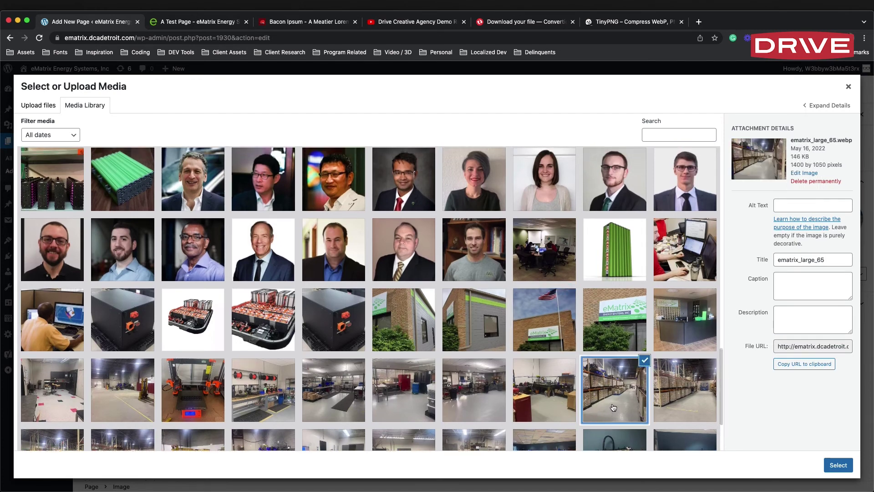
pyautogui.click(633, 321)
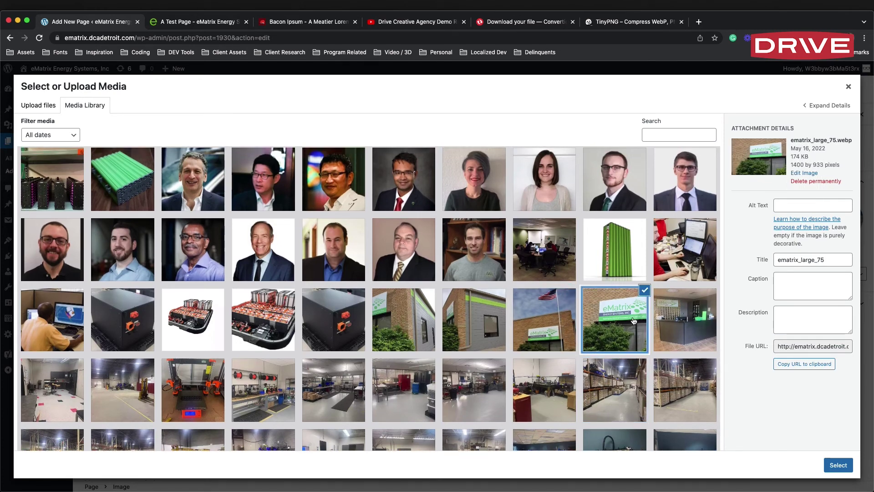
pyautogui.click(660, 406)
pyautogui.scroll(-3, 610, 398)
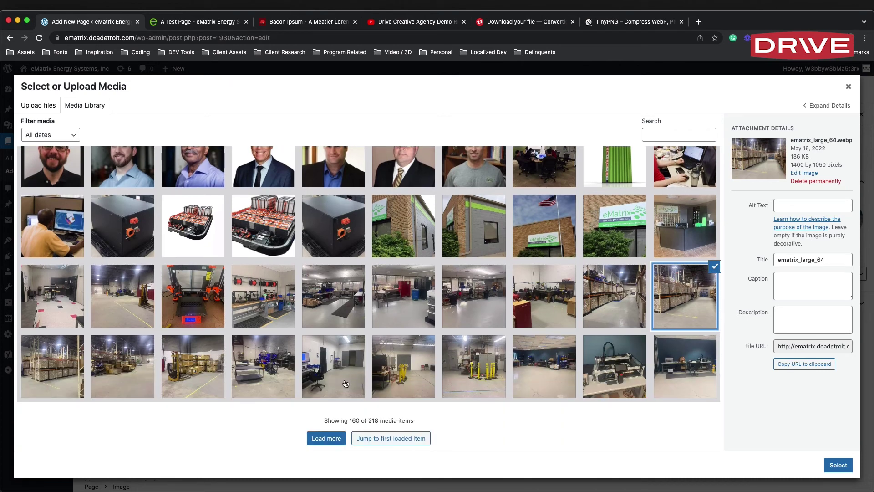
# Crop the forklift and crates photo ematrix_large_61 from above and below to a 1400 × 660 selection and save it.
pyautogui.click(193, 377)
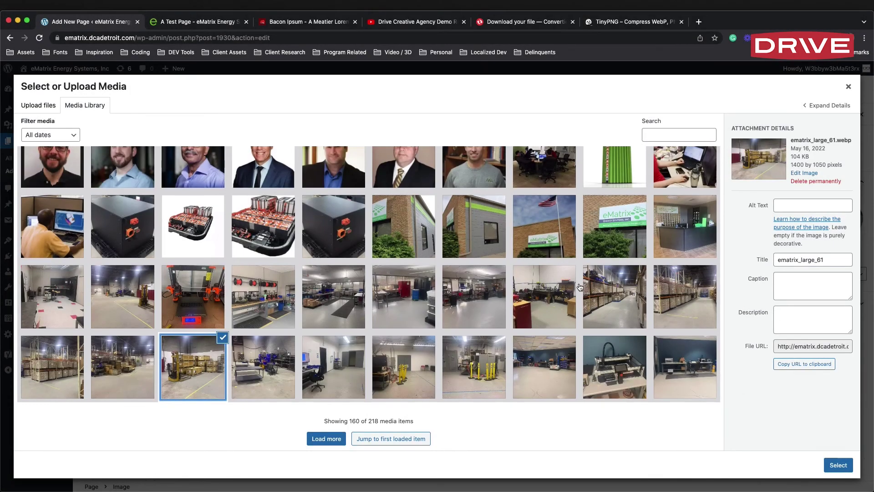
pyautogui.scroll(1, 382, 358)
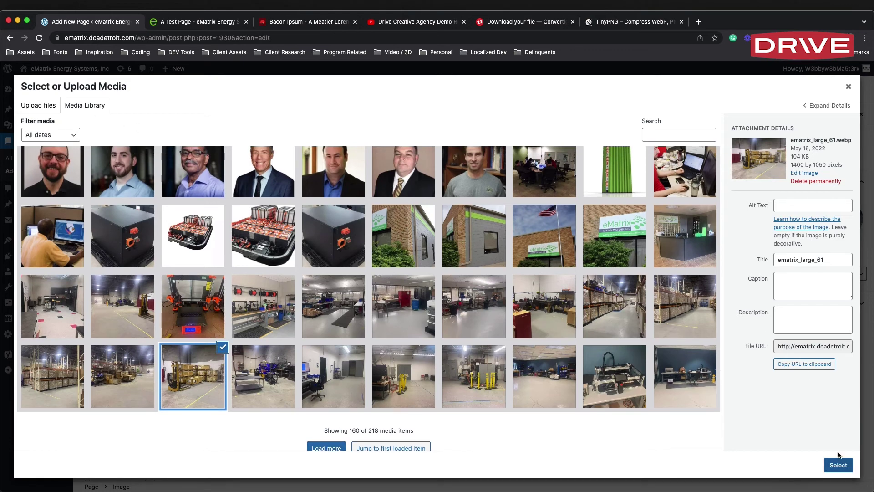
pyautogui.click(796, 174)
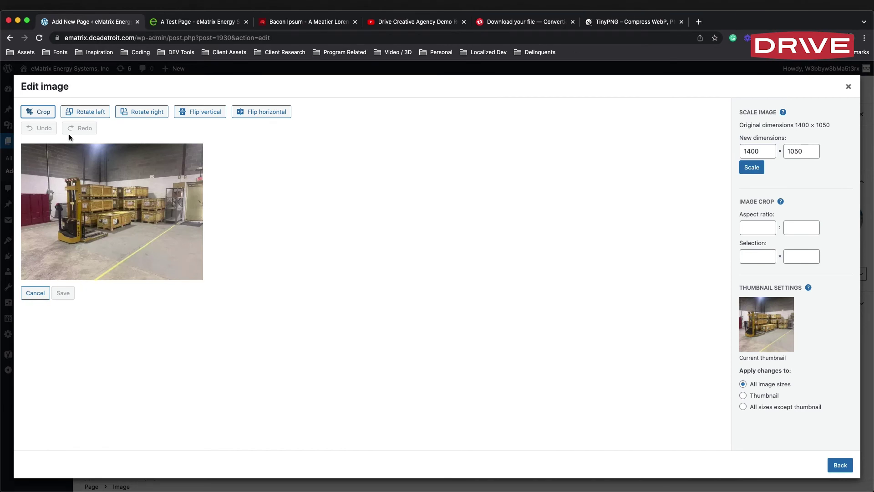
pyautogui.click(36, 112)
pyautogui.moveTo(111, 279); pyautogui.dragTo(112, 249)
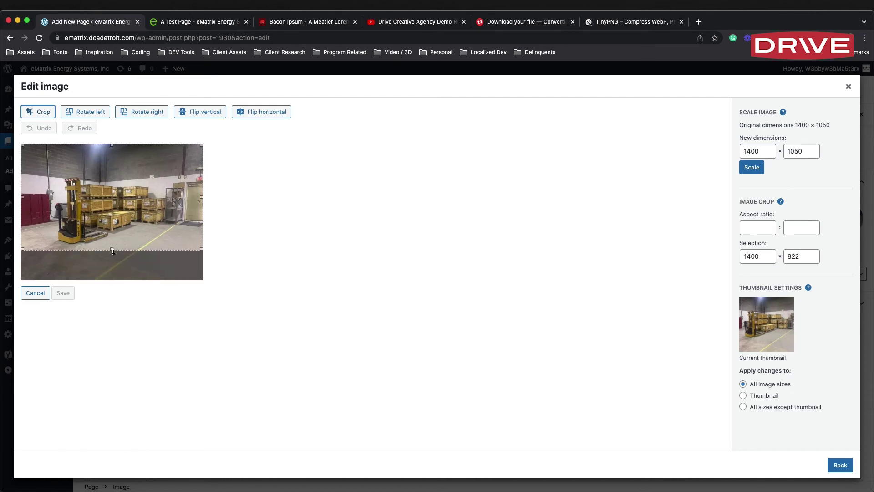
pyautogui.moveTo(111, 145); pyautogui.dragTo(111, 165)
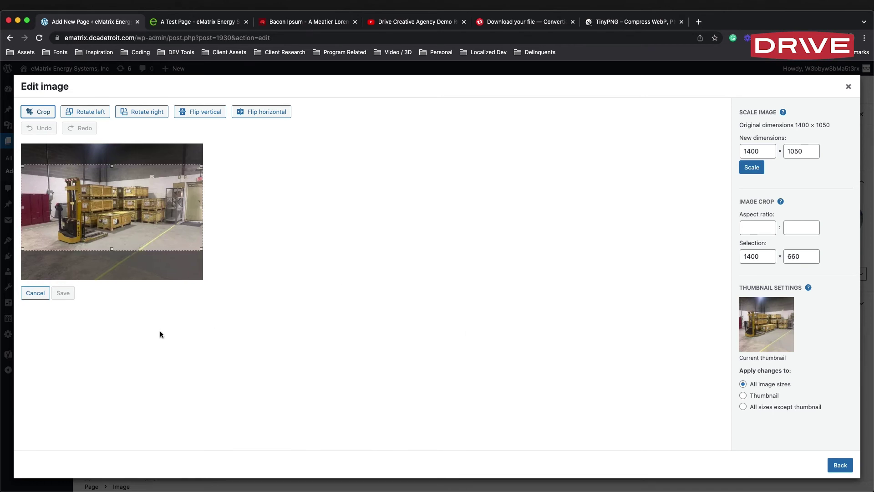
pyautogui.press('Return')
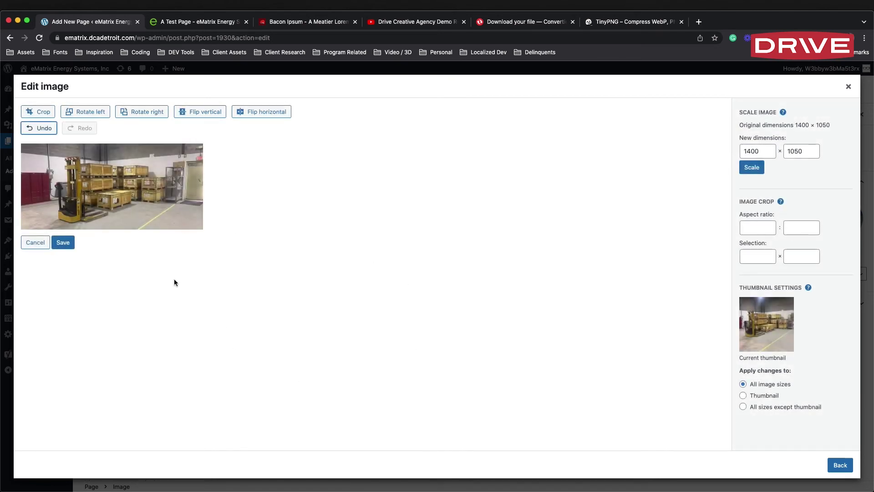
pyautogui.click(70, 245)
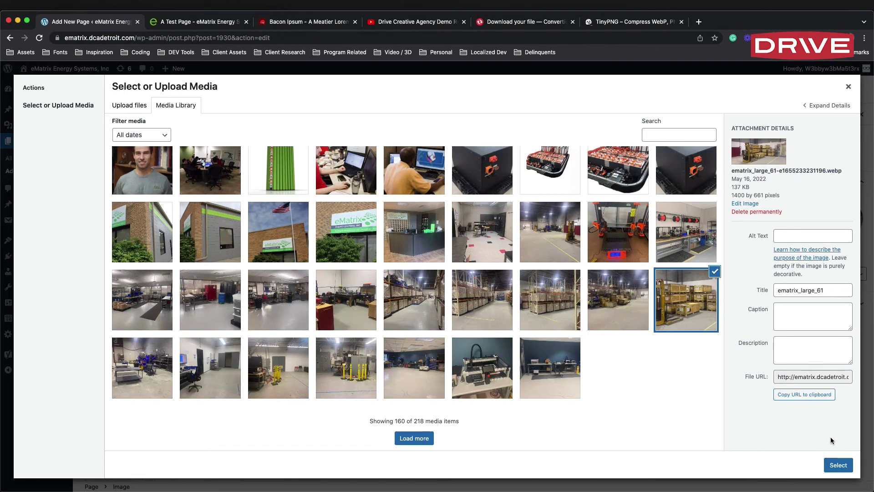
# Insert the cropped forklift photo into the image block, set its image size to Full Size and update the page.
pyautogui.click(838, 465)
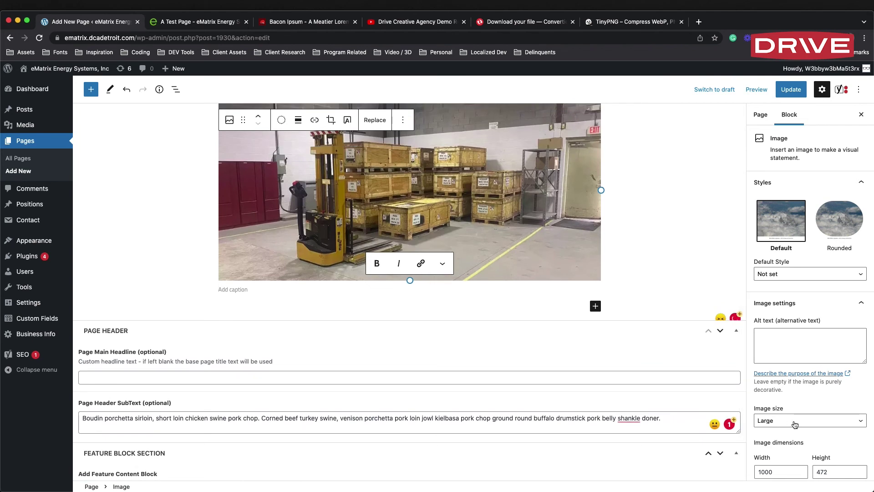
pyautogui.scroll(-3, 852, 410)
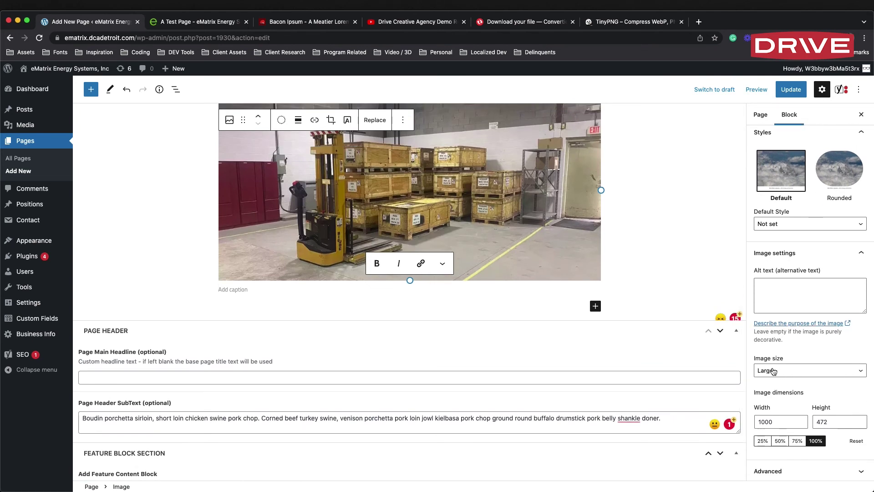
pyautogui.click(774, 371)
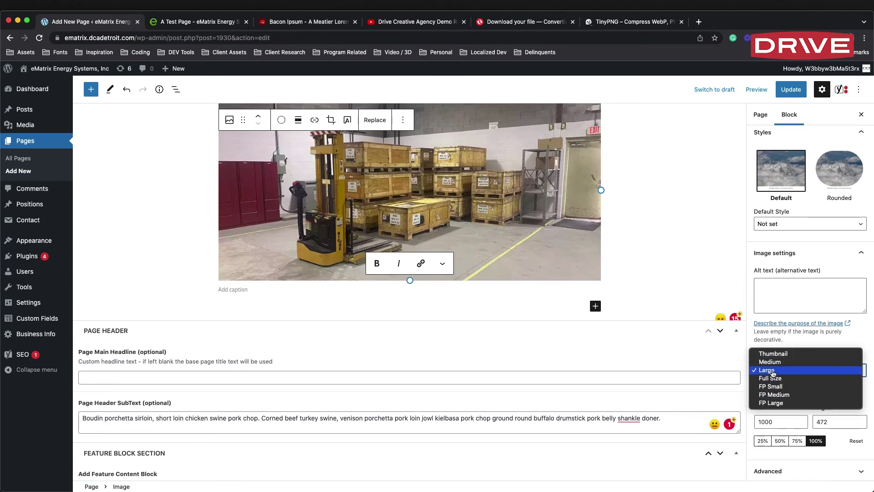
pyautogui.click(773, 371)
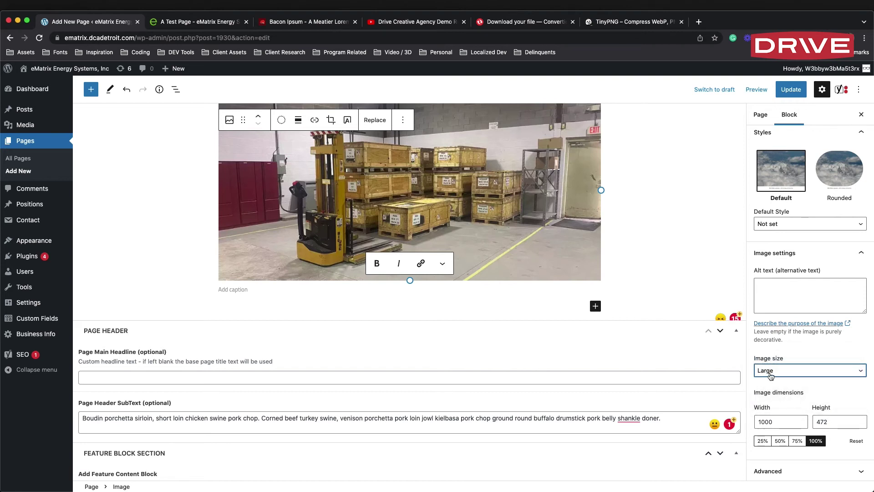
pyautogui.click(786, 373)
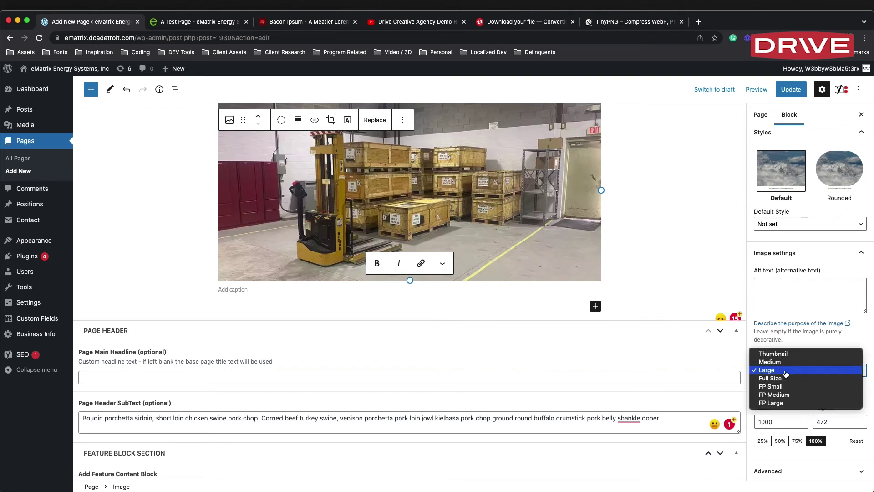
pyautogui.click(779, 378)
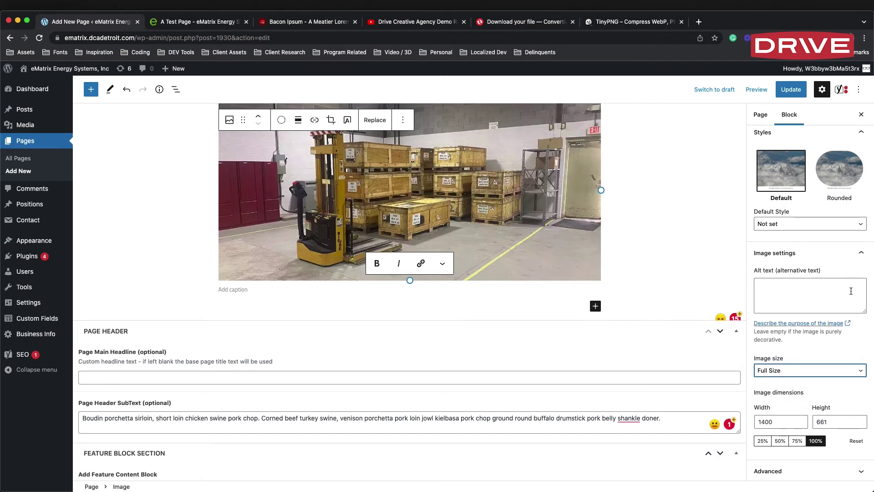
pyautogui.press('super+s')
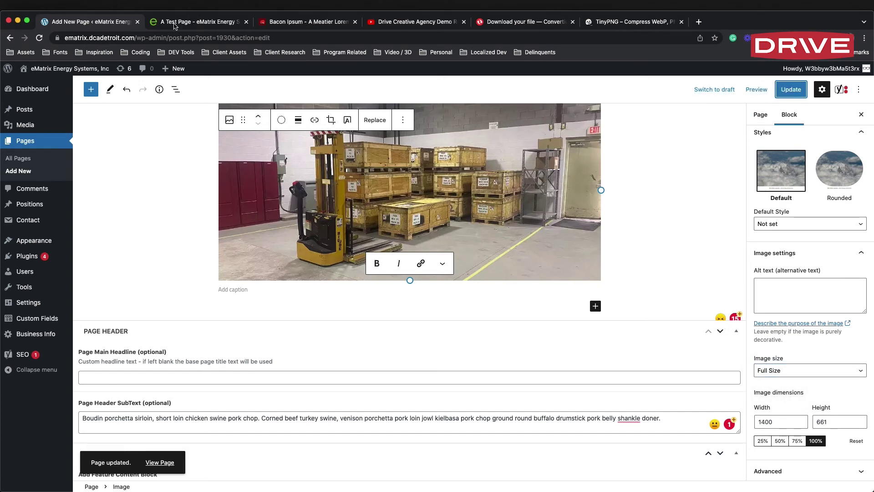
# Review the published test page from its header through the feature block, quote and images down to the additional section.
pyautogui.click(174, 24)
pyautogui.scroll(-5, 396, 308)
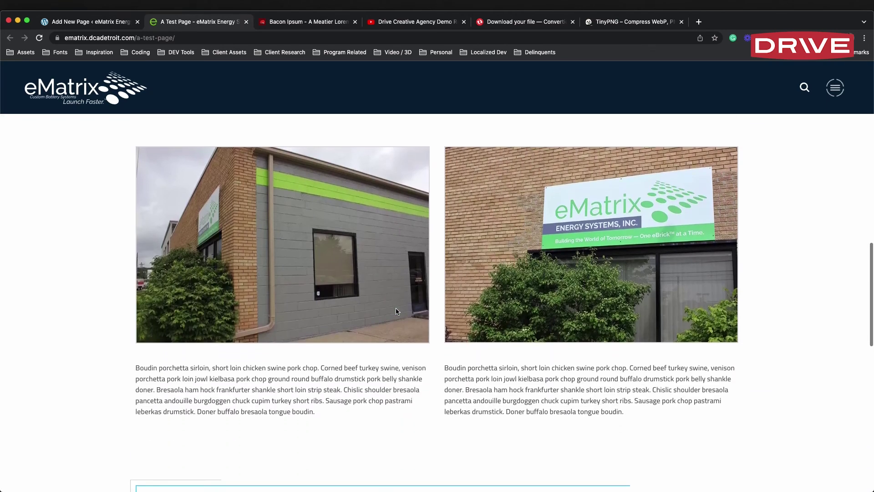
pyautogui.scroll(-4, 472, 280)
pyautogui.scroll(-4, 472, 281)
pyautogui.scroll(3, 472, 281)
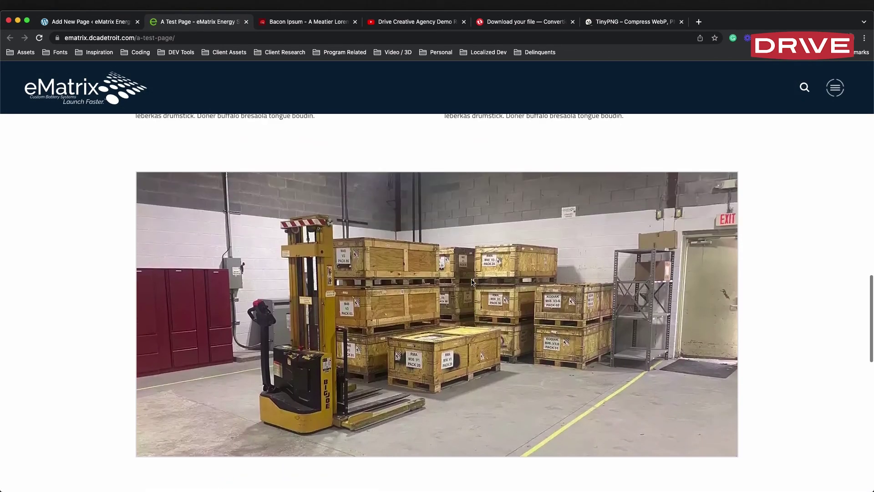
pyautogui.scroll(20, 471, 281)
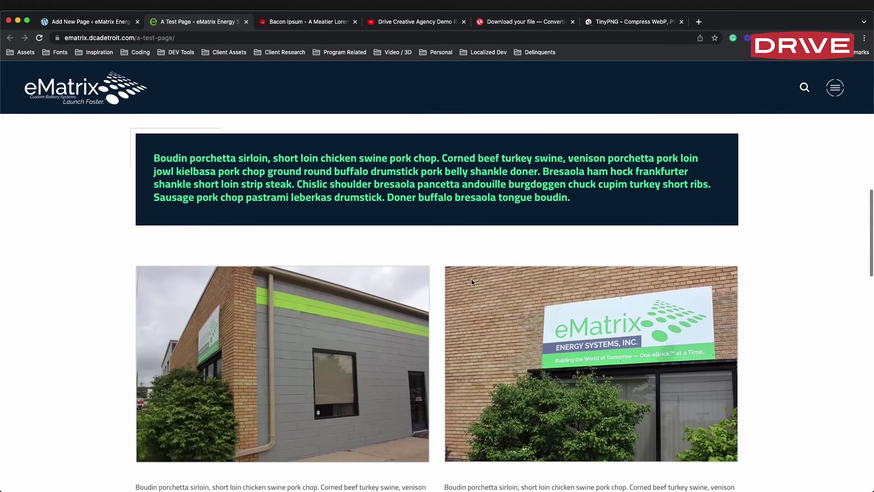
pyautogui.scroll(5, 471, 282)
pyautogui.scroll(-4, 472, 279)
pyautogui.scroll(-20, 480, 282)
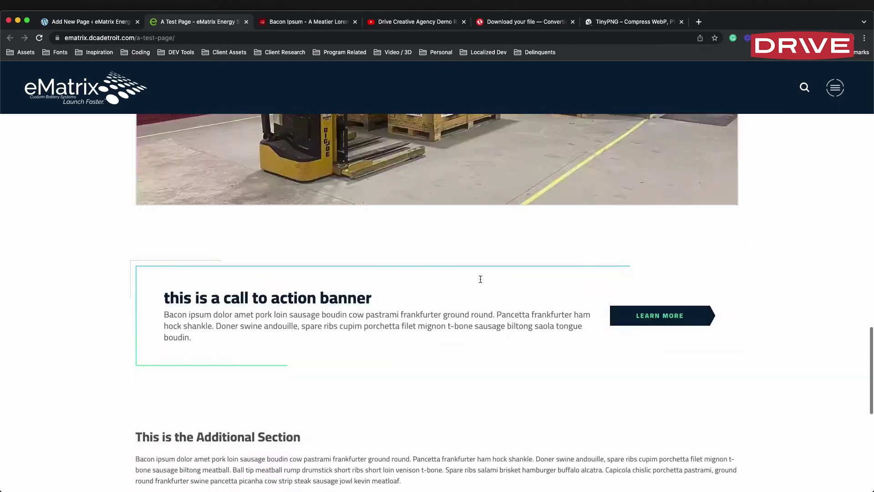
pyautogui.scroll(20, 481, 281)
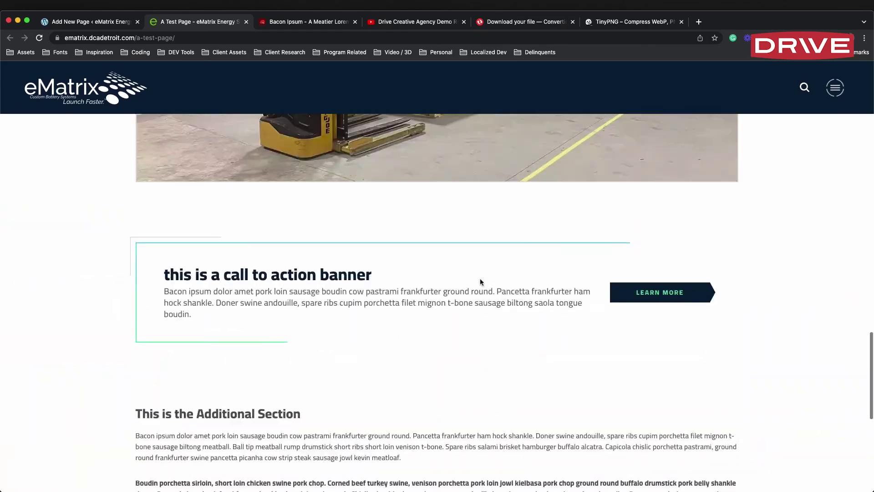
pyautogui.scroll(15, 480, 281)
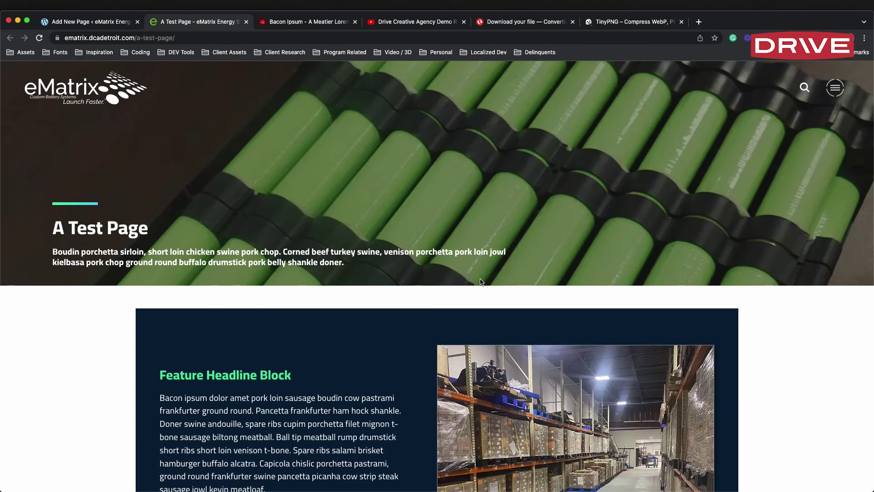
pyautogui.scroll(-15, 428, 427)
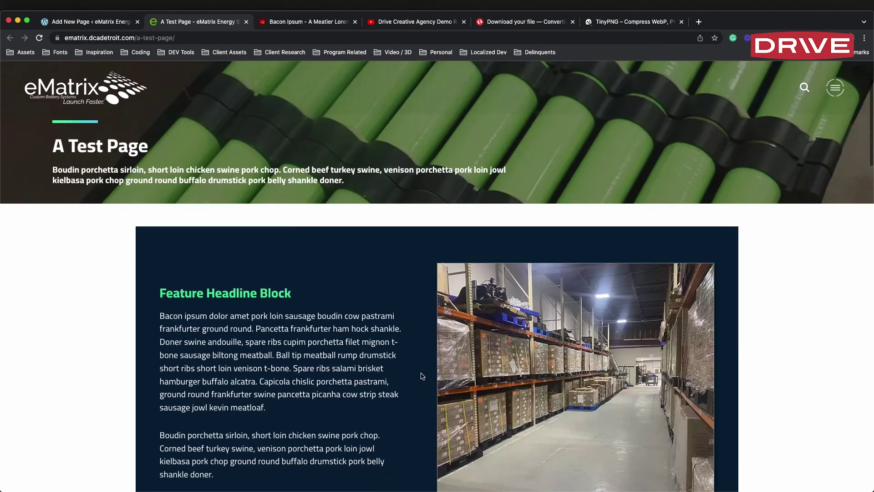
pyautogui.scroll(-10, 420, 376)
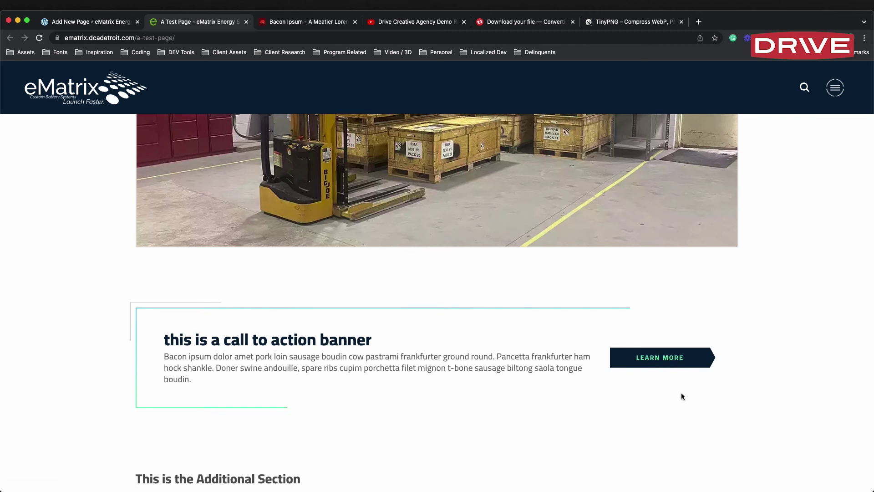
pyautogui.scroll(1, 260, 297)
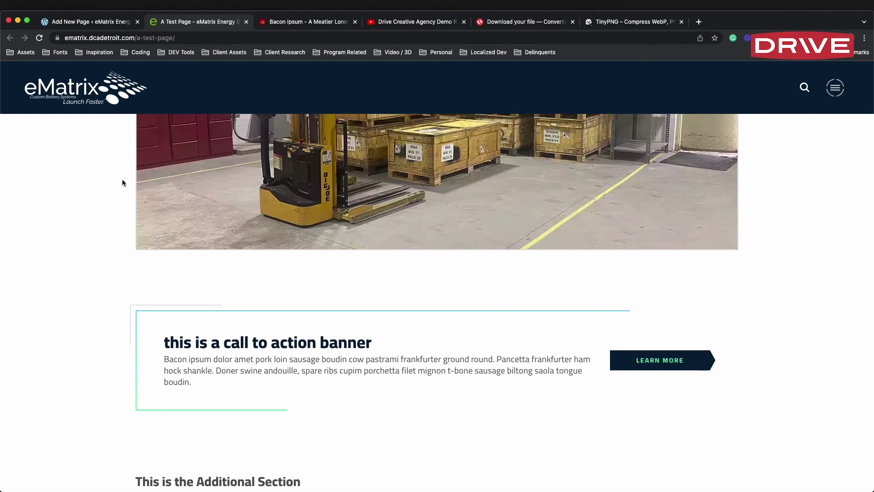
pyautogui.scroll(-2, 122, 179)
pyautogui.scroll(10, 122, 179)
pyautogui.scroll(5, 145, 176)
# Return to the site's admin page list and change the status of A Test Page to Draft with Quick Edit.
pyautogui.click(71, 23)
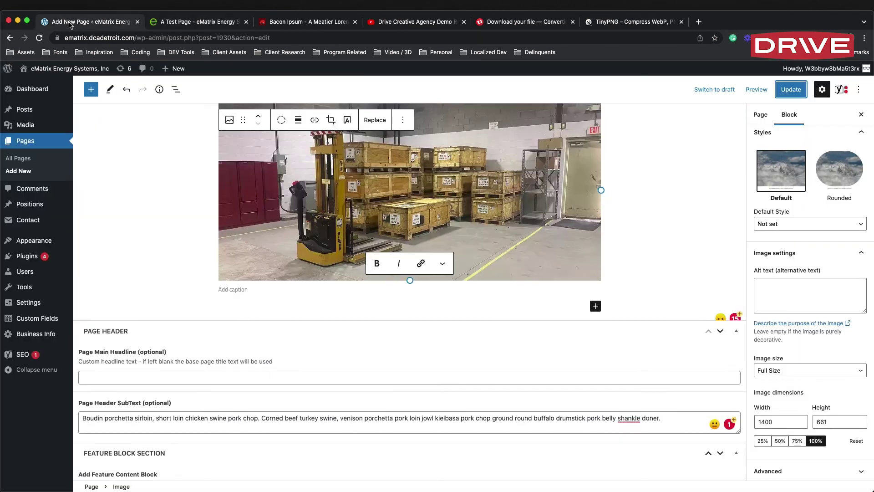
pyautogui.scroll(8, 400, 357)
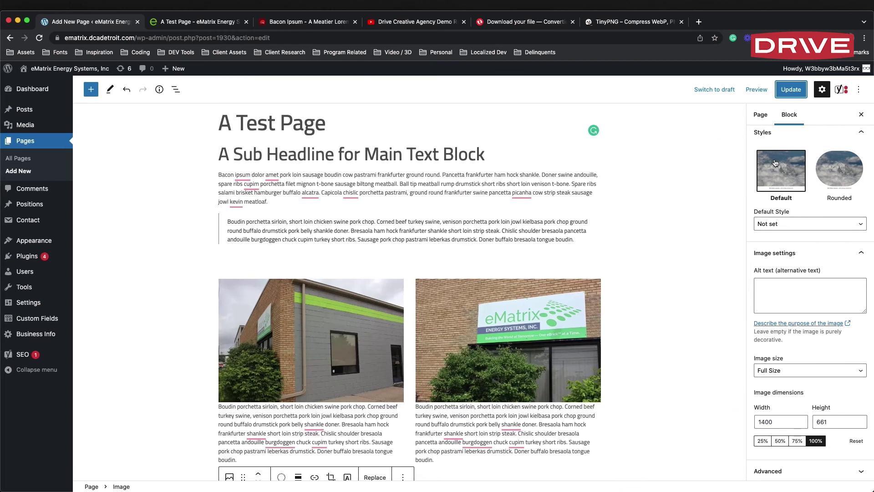
pyautogui.click(26, 142)
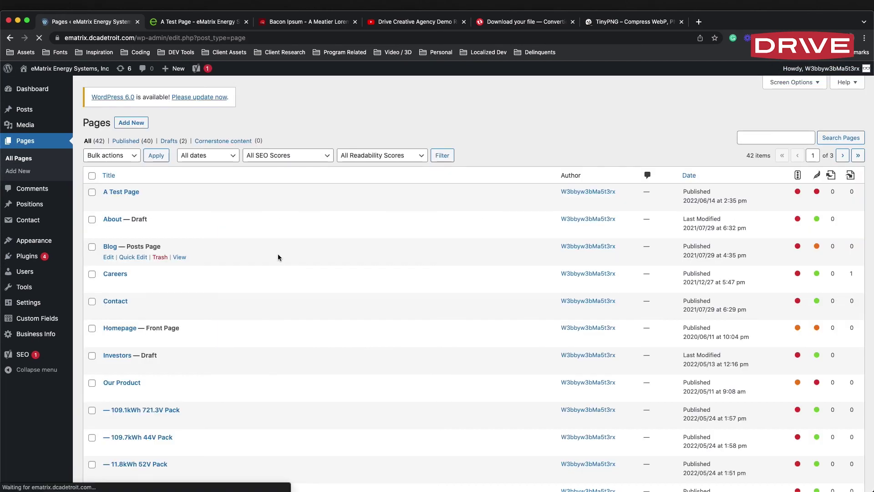
pyautogui.moveTo(128, 205)
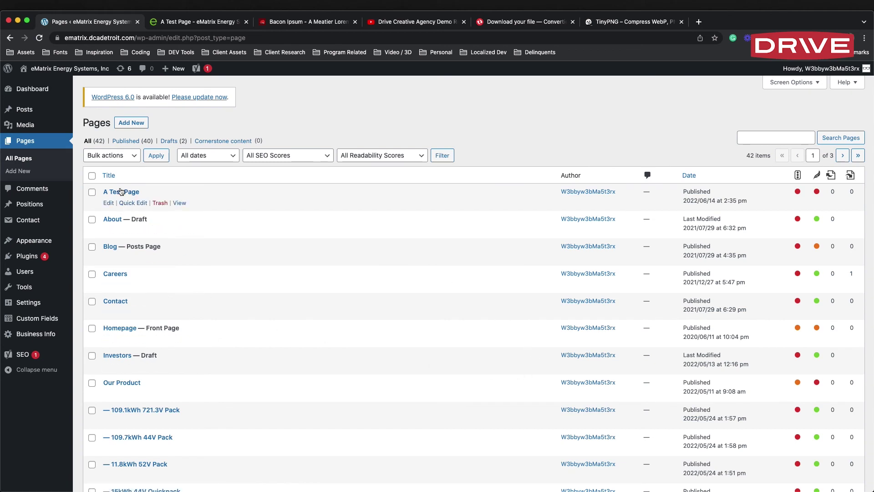
pyautogui.click(128, 203)
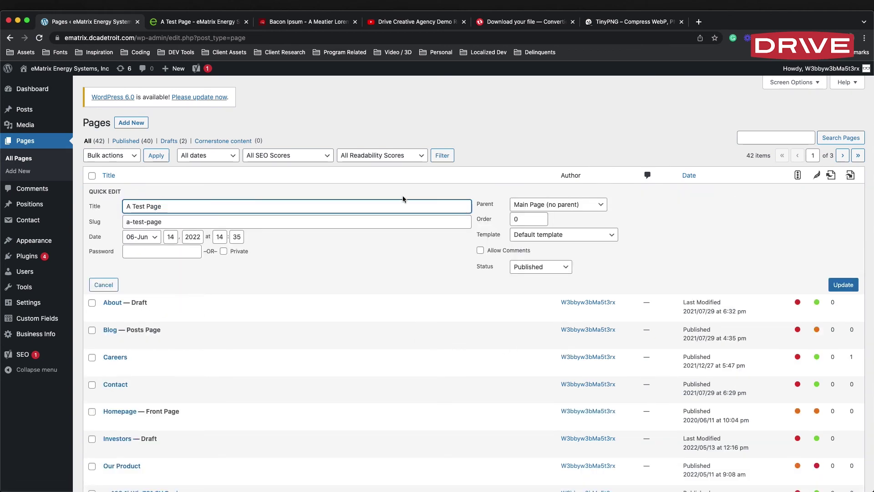
pyautogui.click(547, 268)
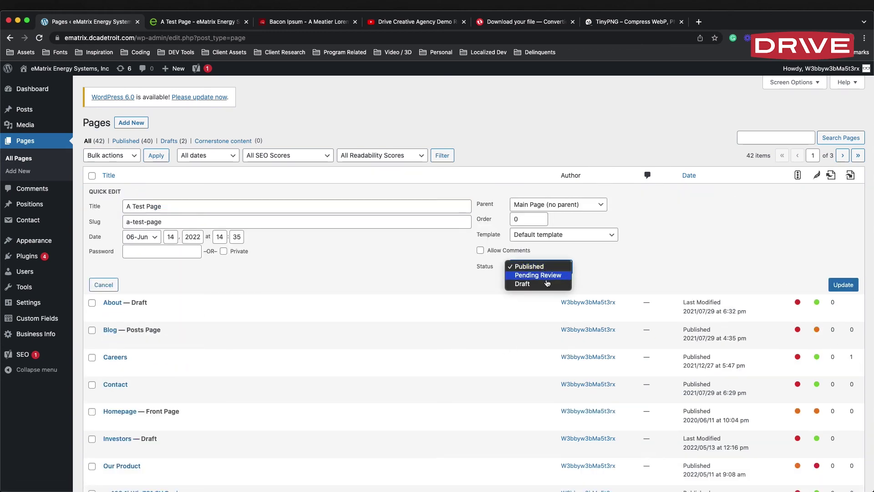
pyautogui.click(544, 284)
pyautogui.click(843, 285)
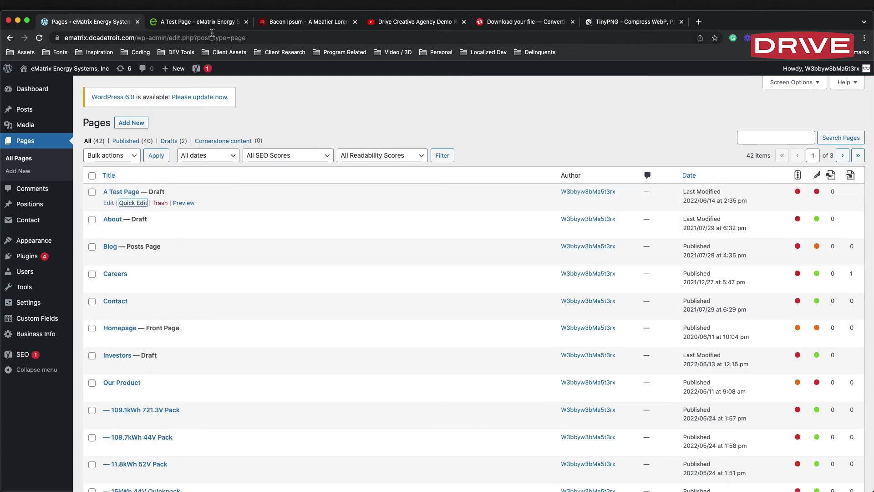
# Reload the test page's public view to check how it displays as a draft.
pyautogui.click(194, 23)
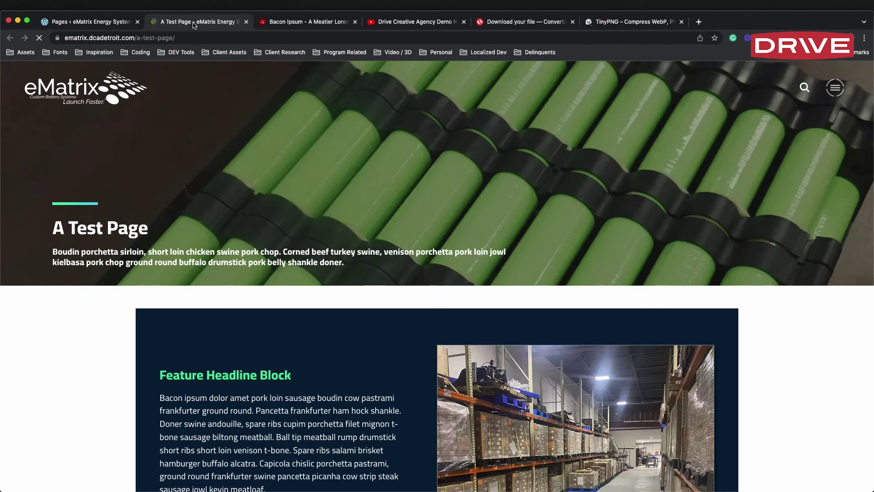
pyautogui.press('super+r')
pyautogui.scroll(-6, 297, 111)
pyautogui.scroll(6, 297, 111)
# Open the Our Product page for editing and examine the images, names and link URLs in its Product Tile rows.
pyautogui.click(85, 23)
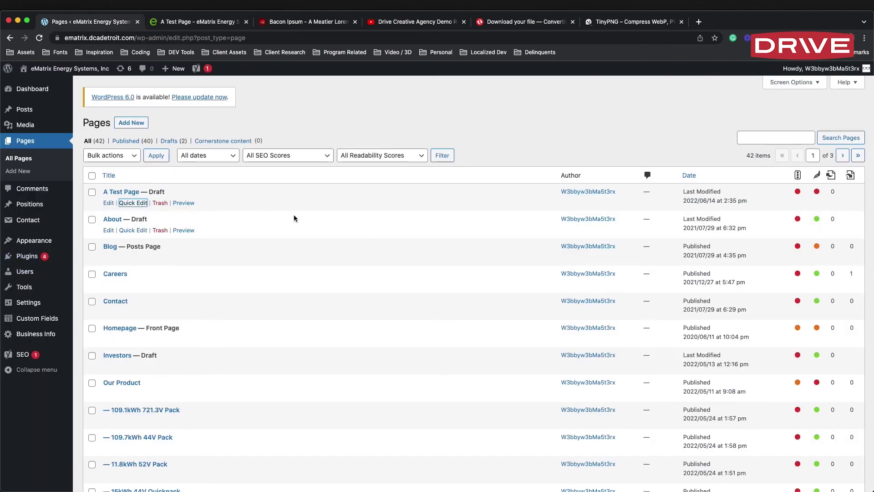
pyautogui.scroll(-5, 293, 218)
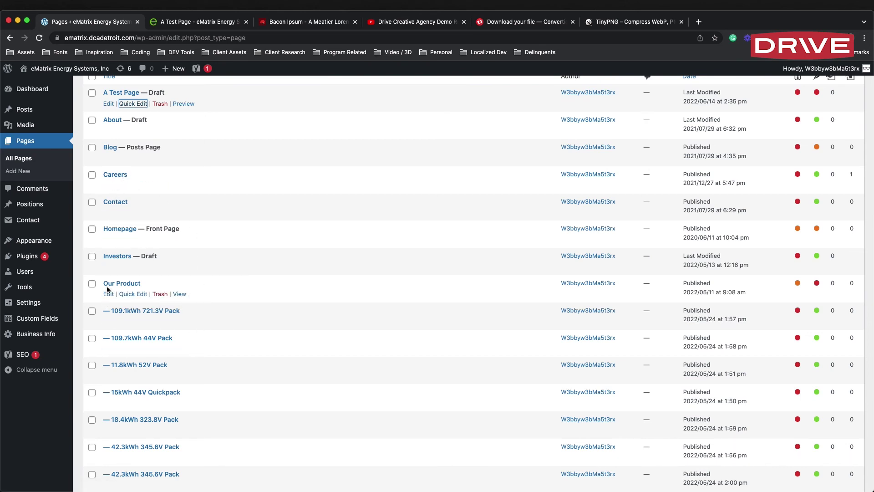
pyautogui.click(133, 284)
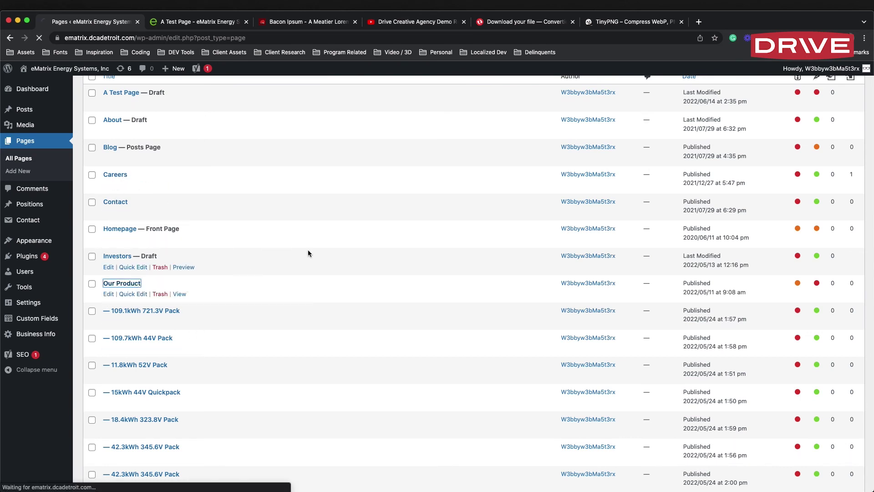
pyautogui.scroll(-10, 439, 198)
pyautogui.scroll(-8, 435, 197)
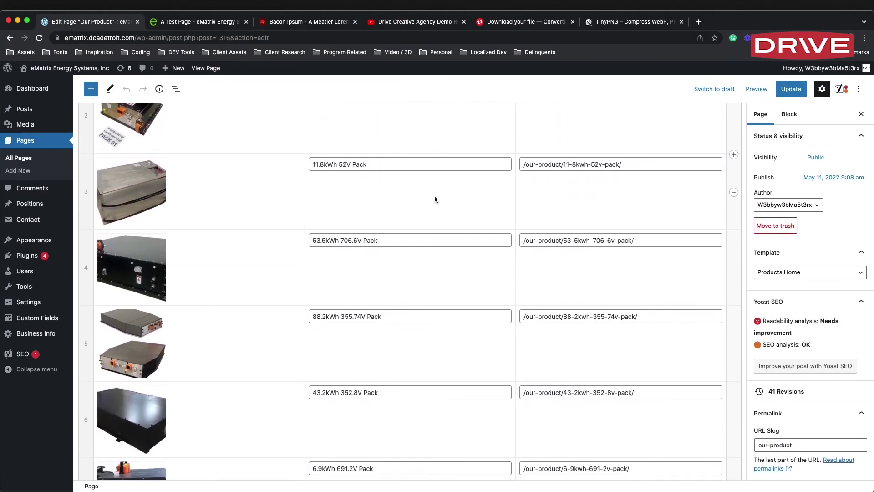
pyautogui.scroll(4, 504, 303)
pyautogui.scroll(2, 504, 304)
pyautogui.scroll(-17, 506, 328)
pyautogui.scroll(-10, 507, 327)
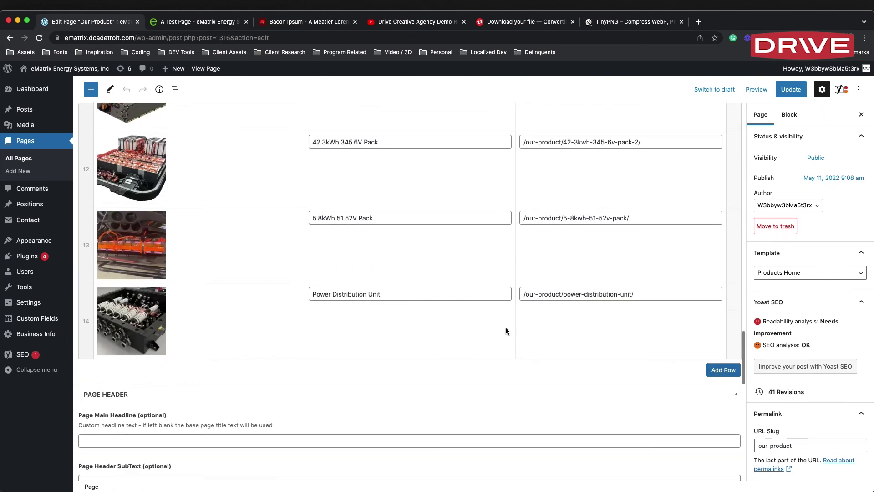
pyautogui.scroll(9, 506, 327)
pyautogui.scroll(14, 506, 327)
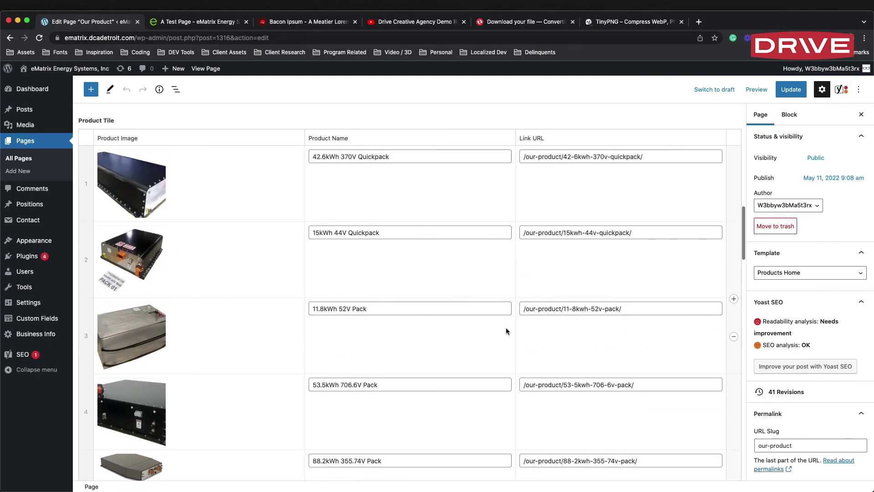
pyautogui.scroll(-15, 596, 314)
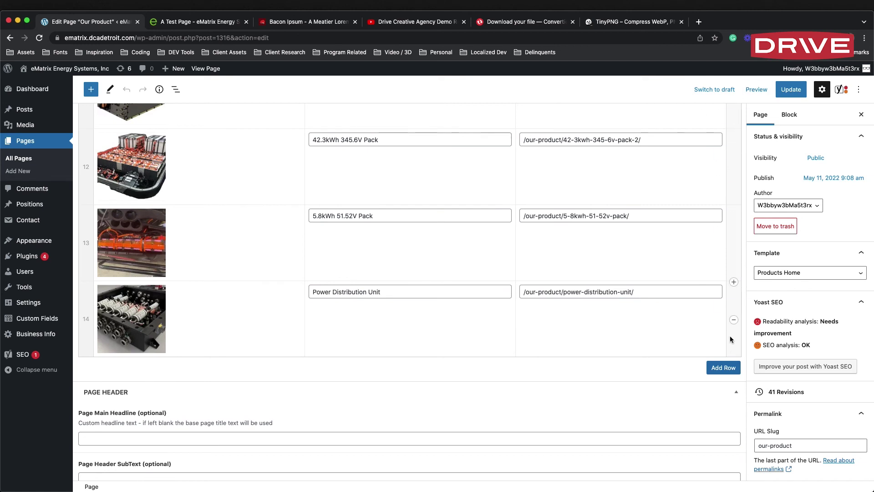
# Add an empty row at the end of the Product Tile table and remove it again.
pyautogui.click(720, 370)
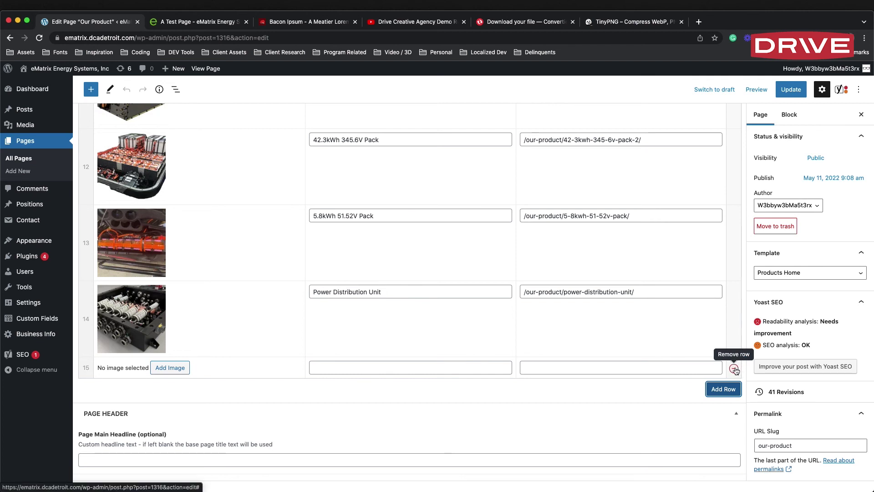
pyautogui.click(733, 369)
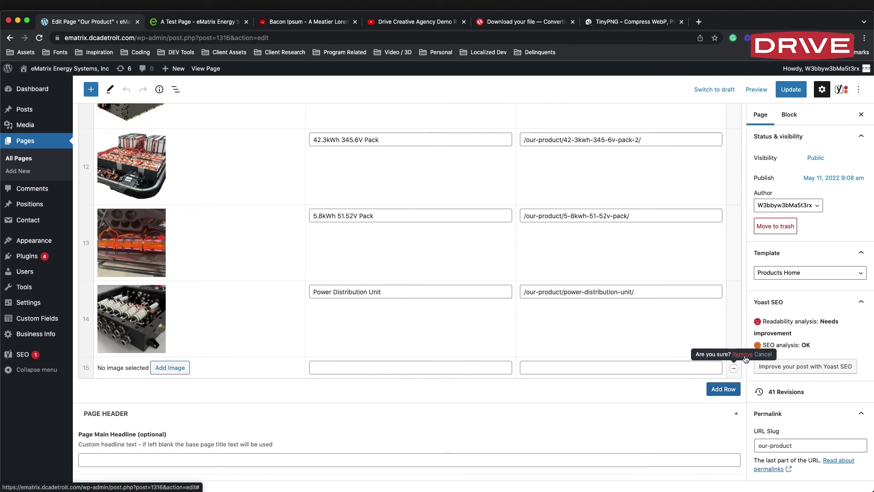
pyautogui.click(744, 355)
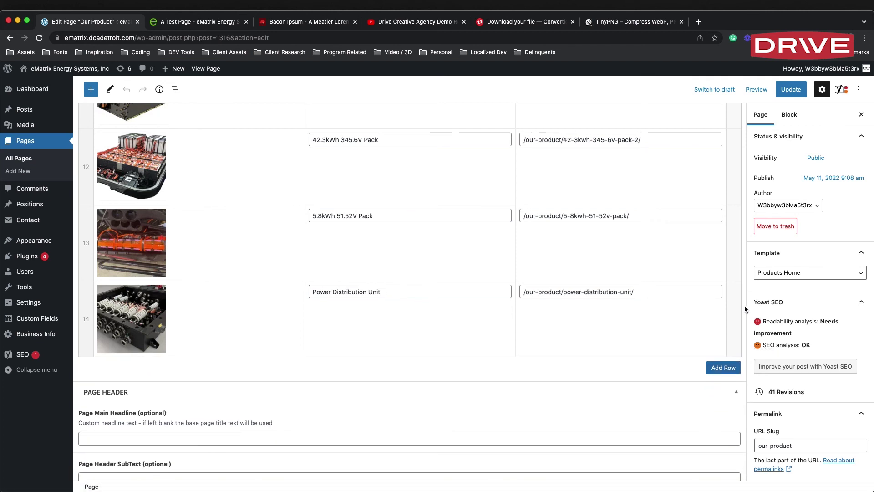
# Insert an empty Product Tile row above the 109.7kWh 44V Pack and delete that row again.
pyautogui.scroll(5, 715, 229)
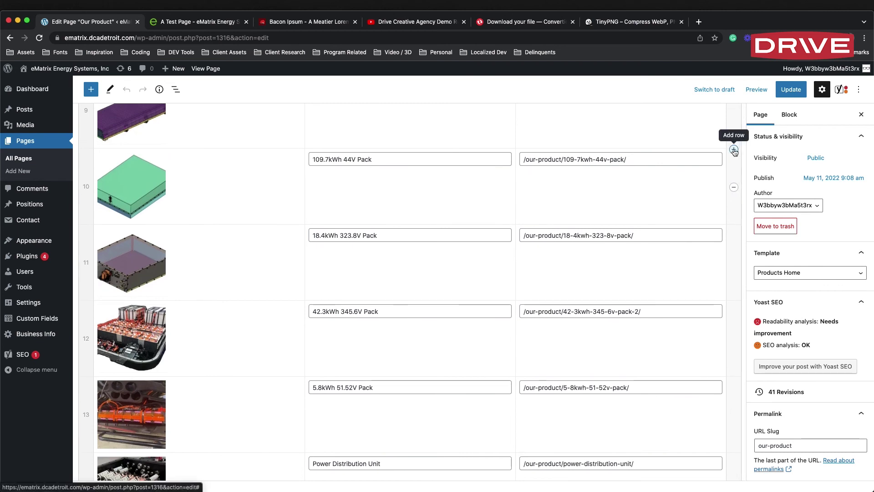
pyautogui.click(734, 150)
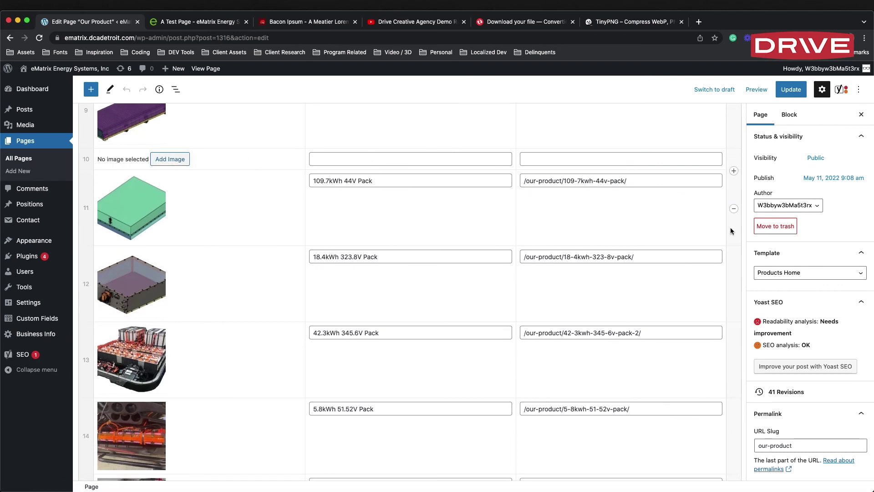
pyautogui.scroll(1, 660, 164)
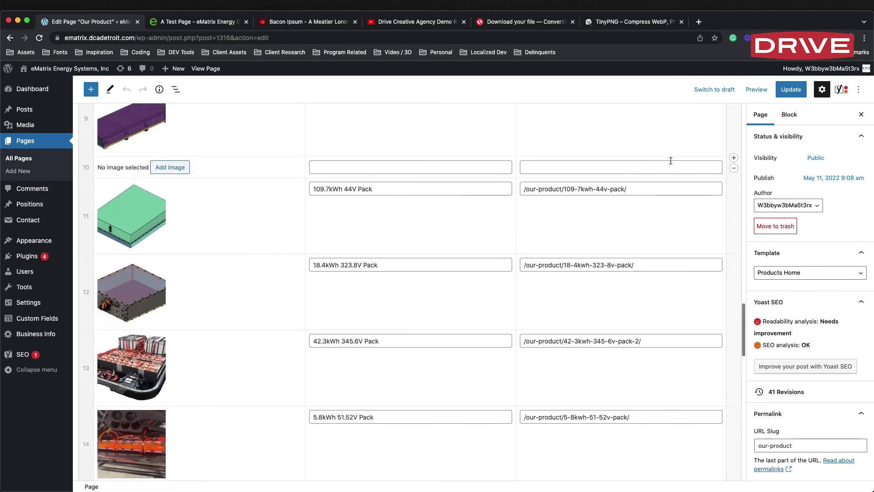
pyautogui.scroll(1, 183, 178)
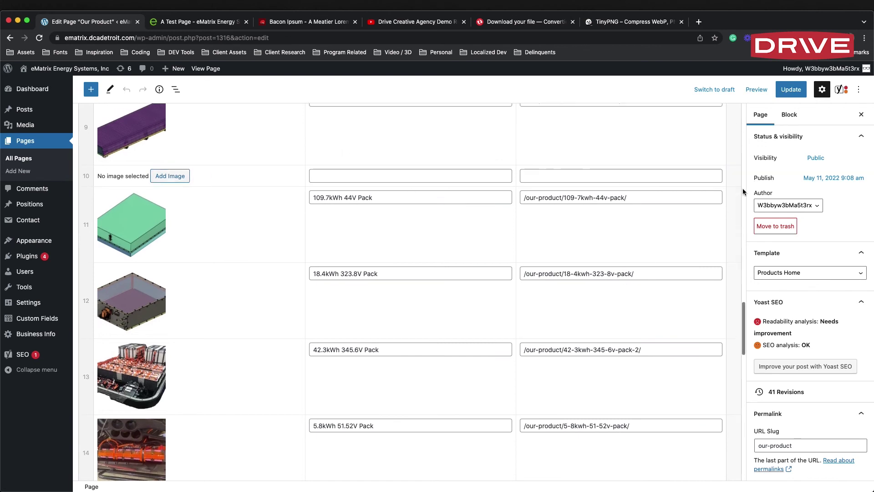
pyautogui.click(734, 177)
pyautogui.click(734, 177)
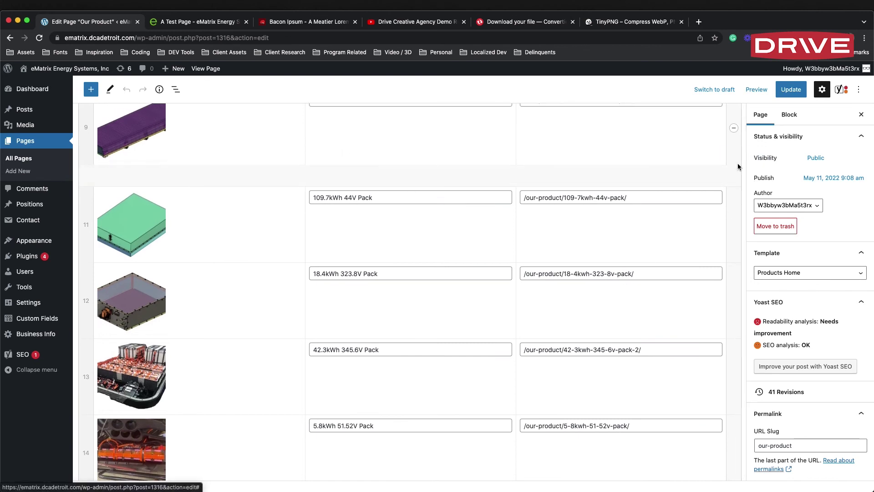
pyautogui.scroll(-5, 479, 220)
pyautogui.scroll(-5, 479, 220)
pyautogui.scroll(6, 479, 219)
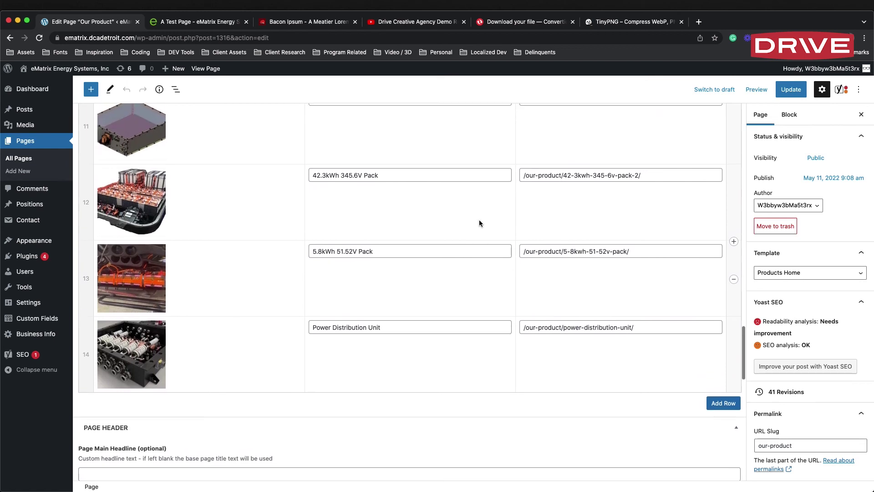
pyautogui.scroll(3, 480, 220)
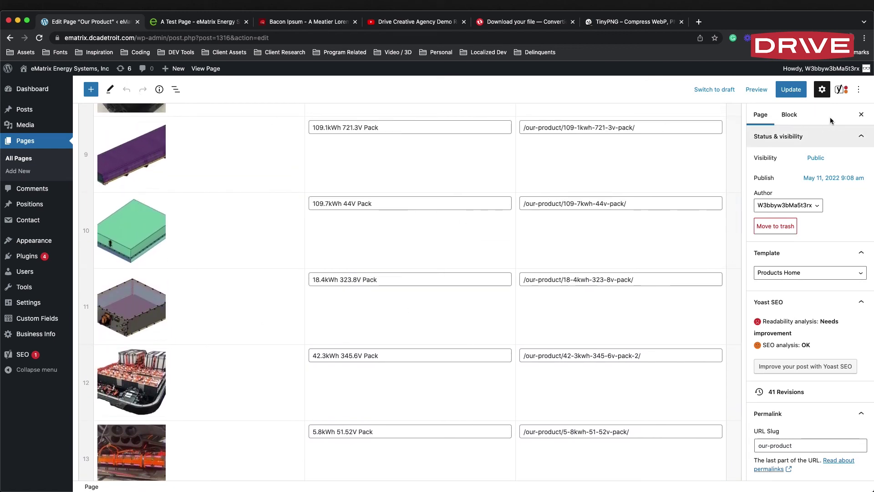
pyautogui.scroll(7, 627, 264)
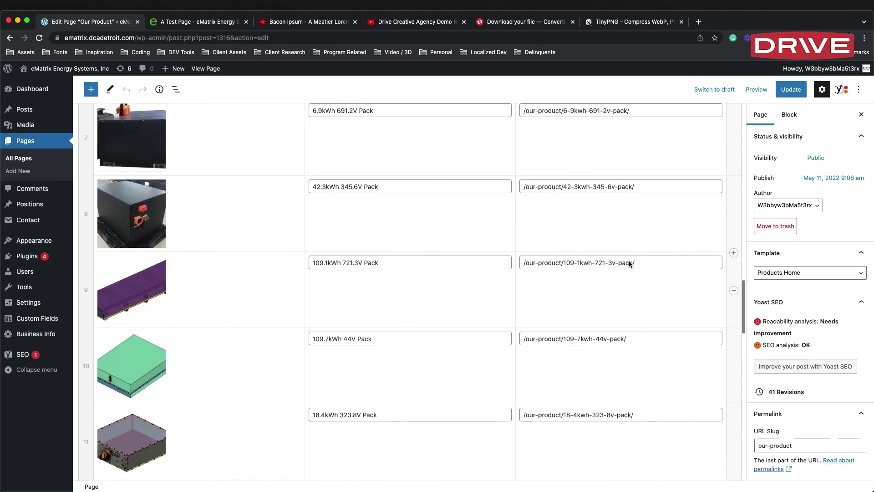
# Open the public view of the Our Product page in a new browser tab and look over its product tile grid.
pyautogui.scroll(2, 91, 283)
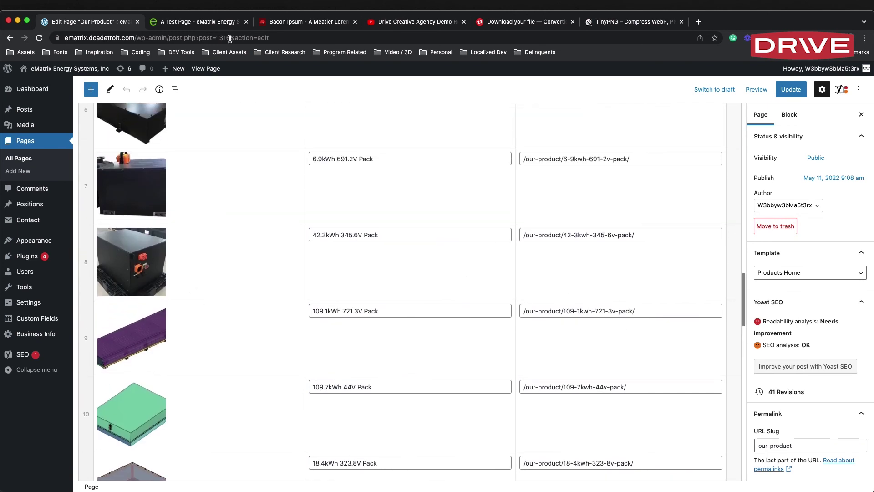
pyautogui.rightClick(205, 69)
pyautogui.click(255, 70)
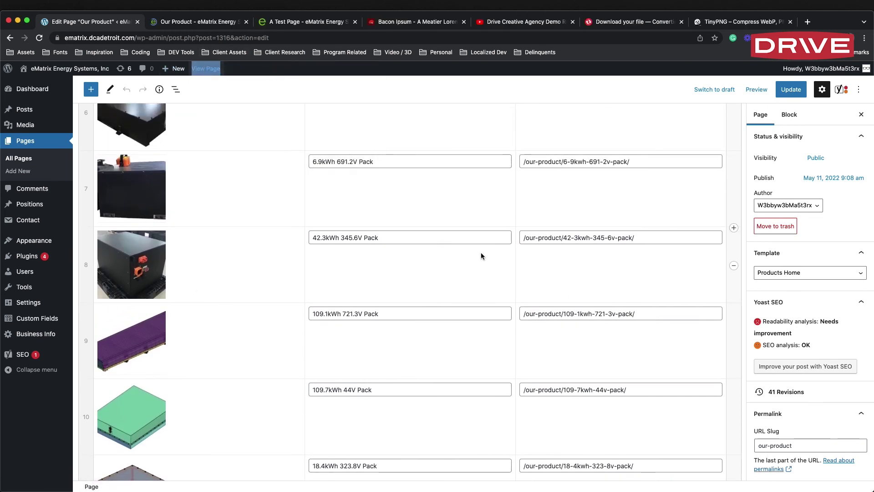
pyautogui.click(194, 22)
pyautogui.scroll(-15, 459, 197)
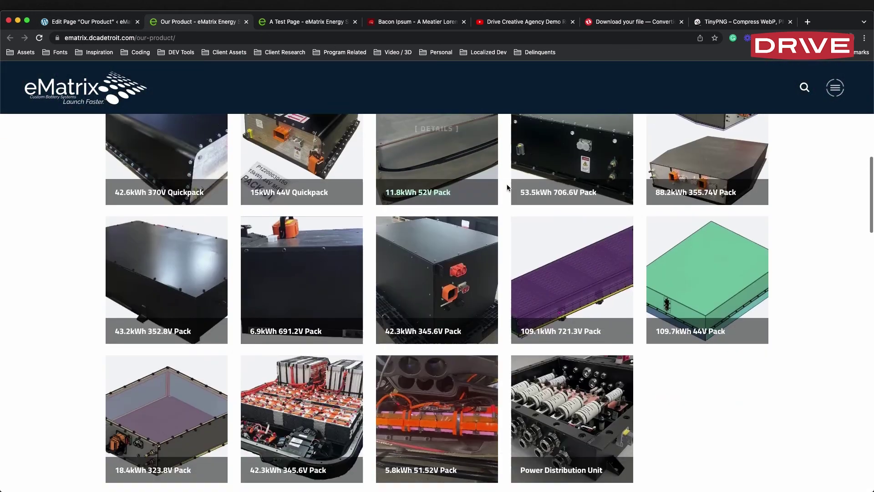
pyautogui.scroll(5, 517, 186)
pyautogui.scroll(-4, 516, 186)
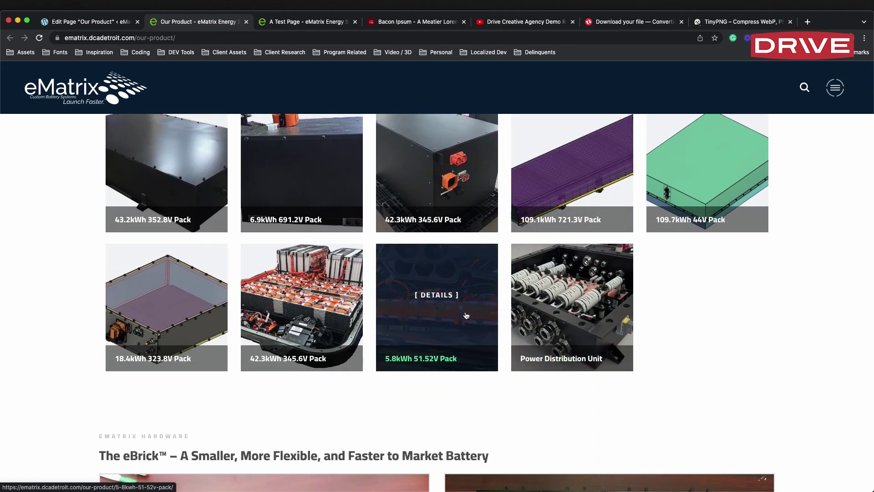
# Move the 5.8kWh 51.52V Pack tile row below Power Distribution Unit, update the page, and check the order on the public page.
pyautogui.click(100, 24)
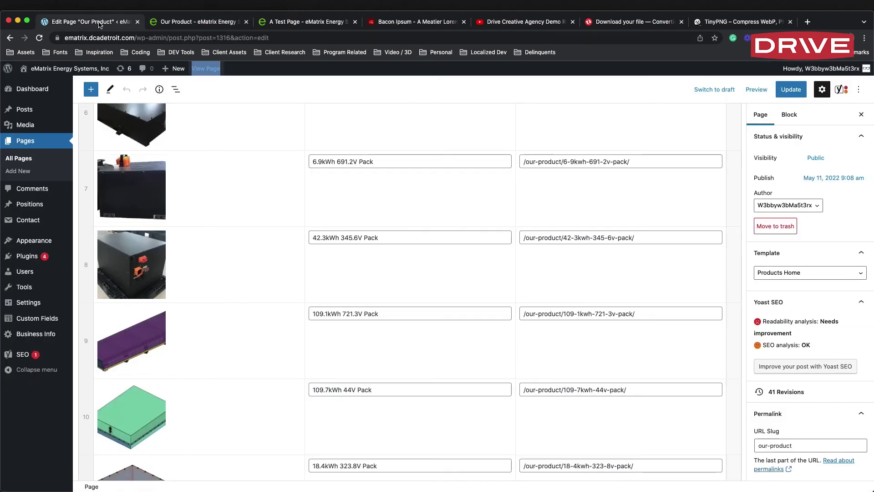
pyautogui.scroll(-10, 371, 287)
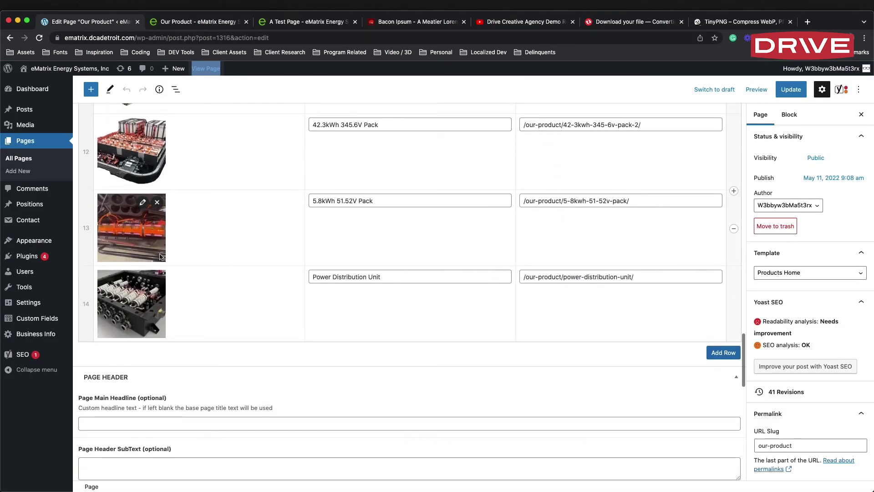
pyautogui.moveTo(88, 234); pyautogui.dragTo(87, 305)
pyautogui.click(791, 89)
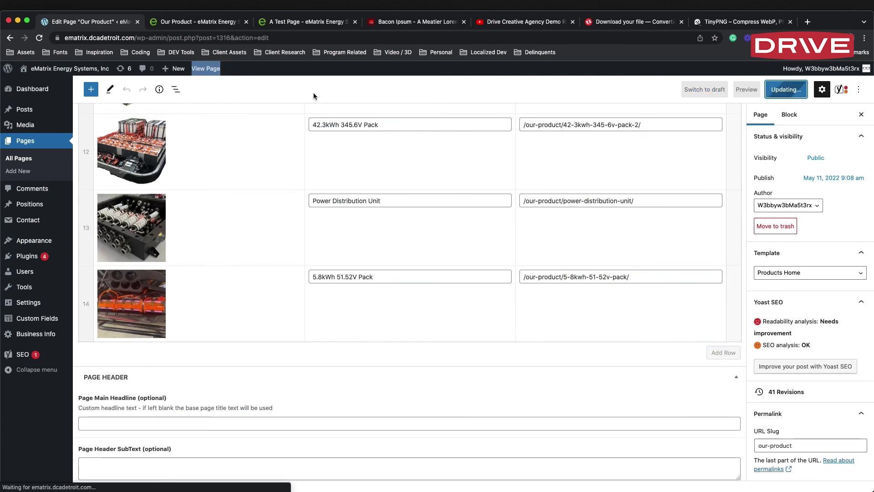
pyautogui.click(198, 24)
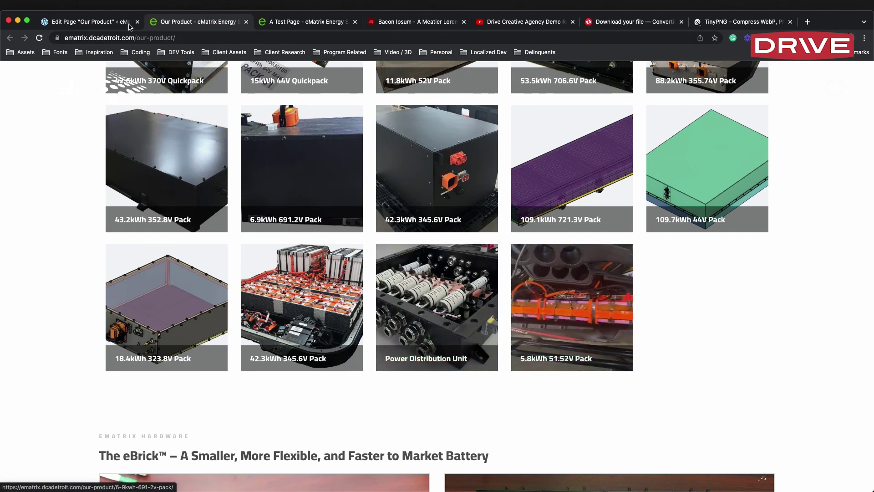
# Move the 5.8kWh 51.52V Pack tile row back above Power Distribution Unit, update the page, and check the public page again.
pyautogui.click(80, 26)
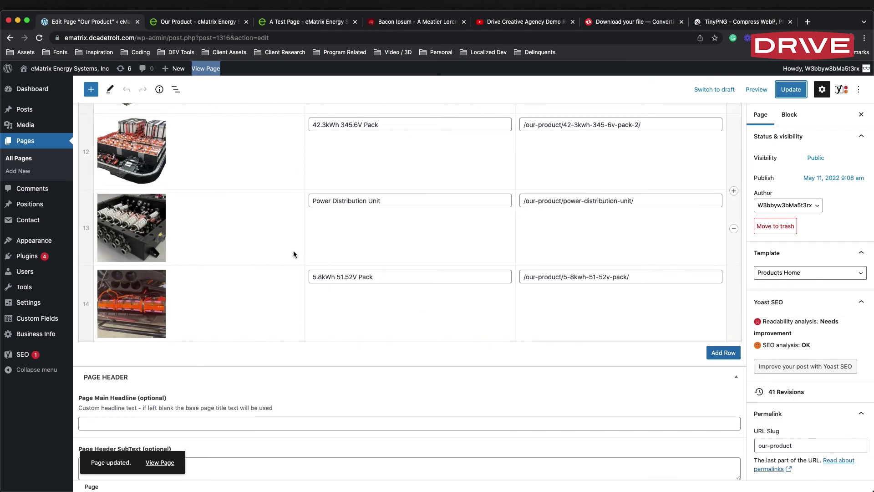
pyautogui.scroll(-1, 122, 272)
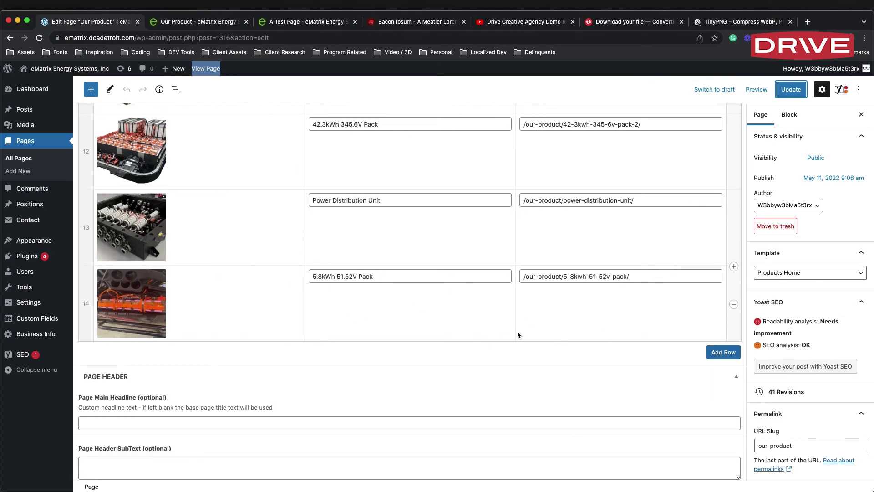
pyautogui.moveTo(92, 288); pyautogui.dragTo(123, 198)
pyautogui.click(781, 89)
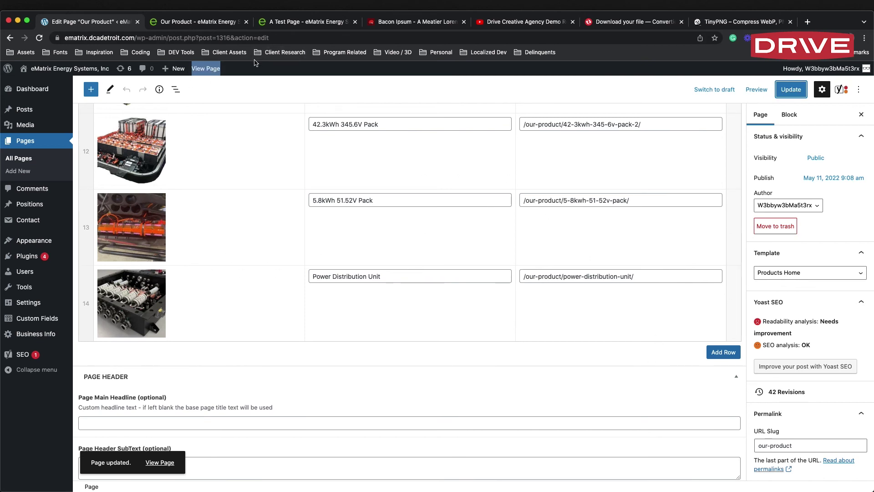
pyautogui.scroll(1, 313, 120)
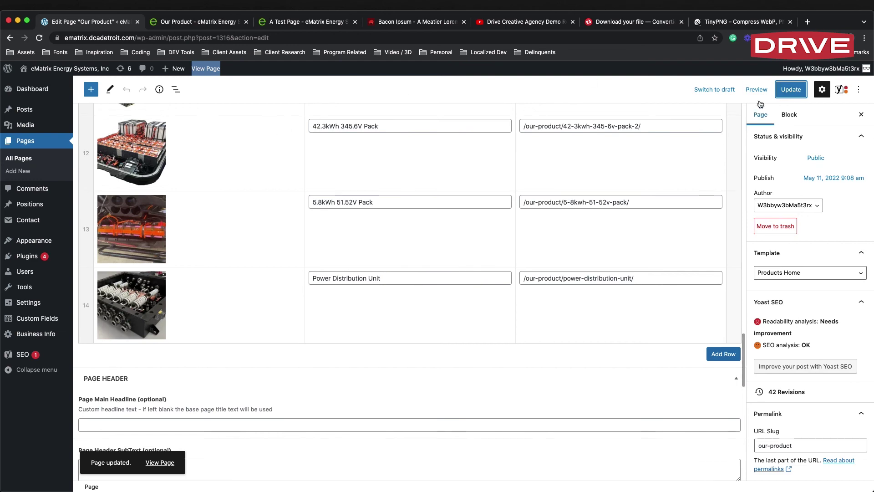
pyautogui.click(214, 29)
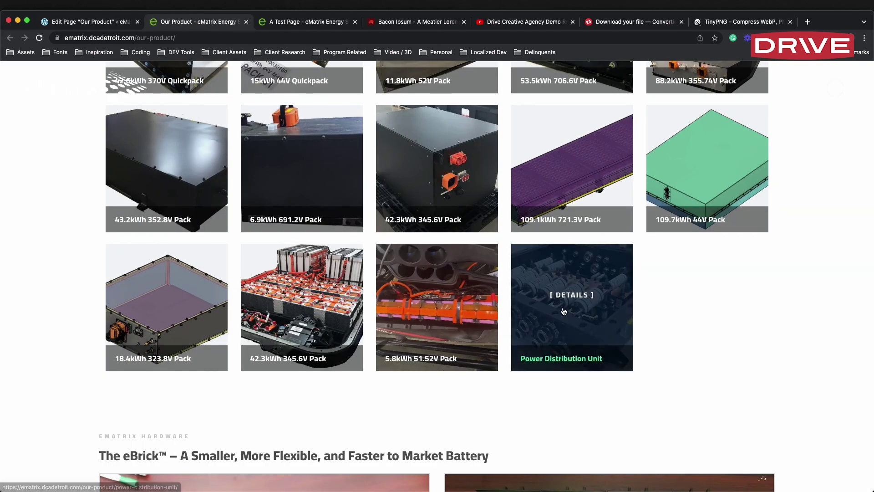
# In the page editor, collapse the CTA Banner, Splash Hero Section, Feature Block Section, Page Header and Product Grid sections.
pyautogui.click(70, 25)
pyautogui.scroll(-10, 480, 218)
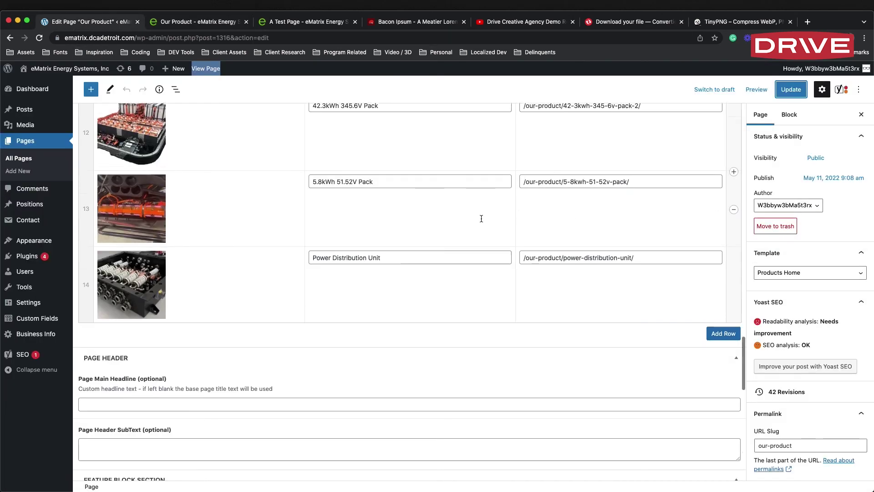
pyautogui.scroll(-5, 477, 222)
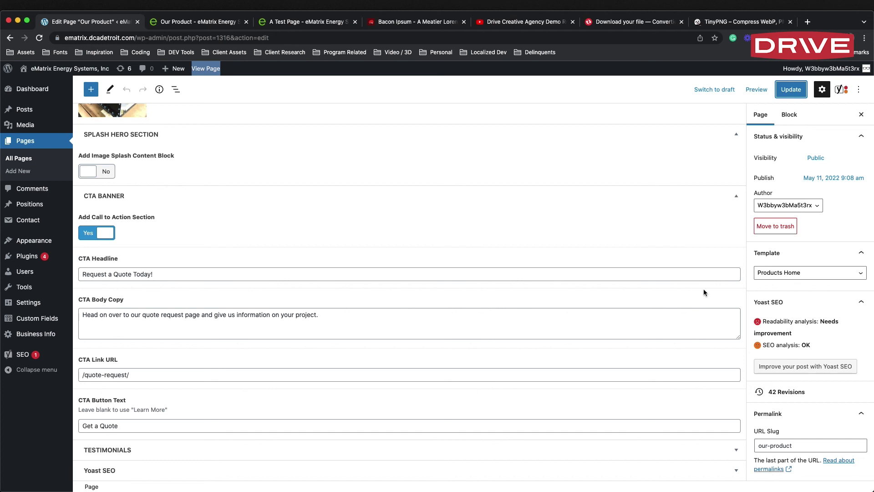
pyautogui.click(736, 197)
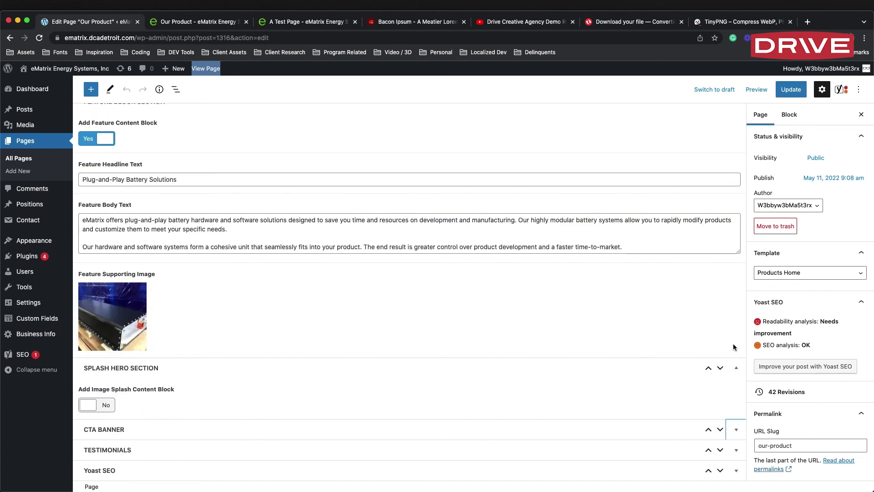
pyautogui.click(736, 368)
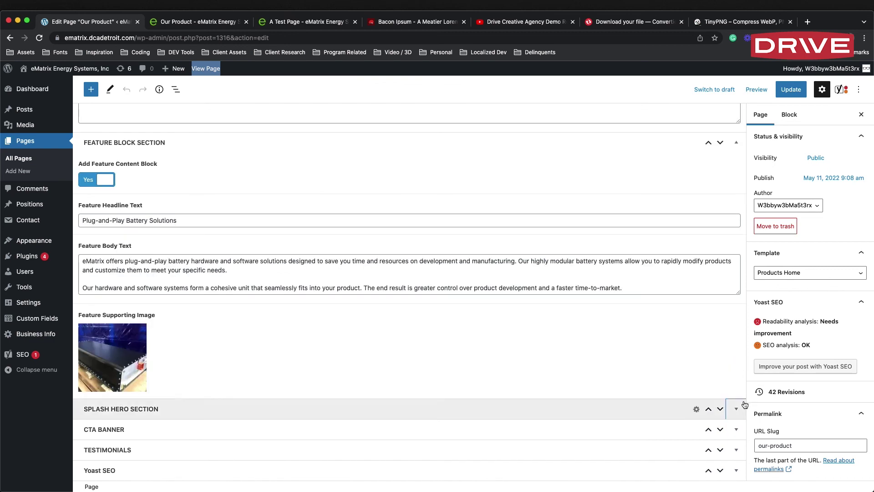
pyautogui.click(736, 143)
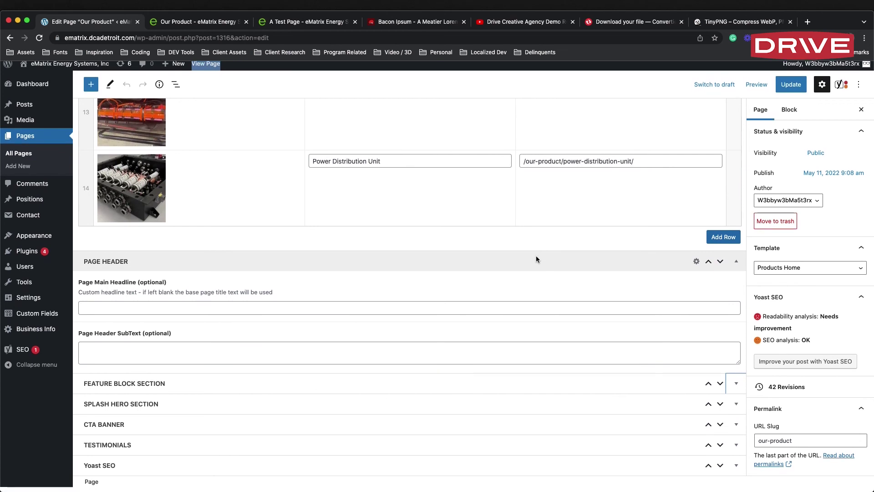
pyautogui.scroll(1, 537, 259)
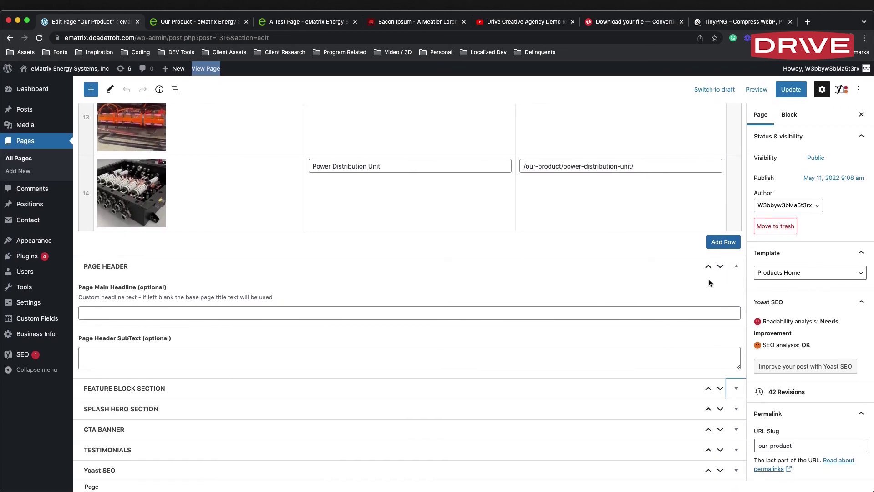
pyautogui.click(737, 266)
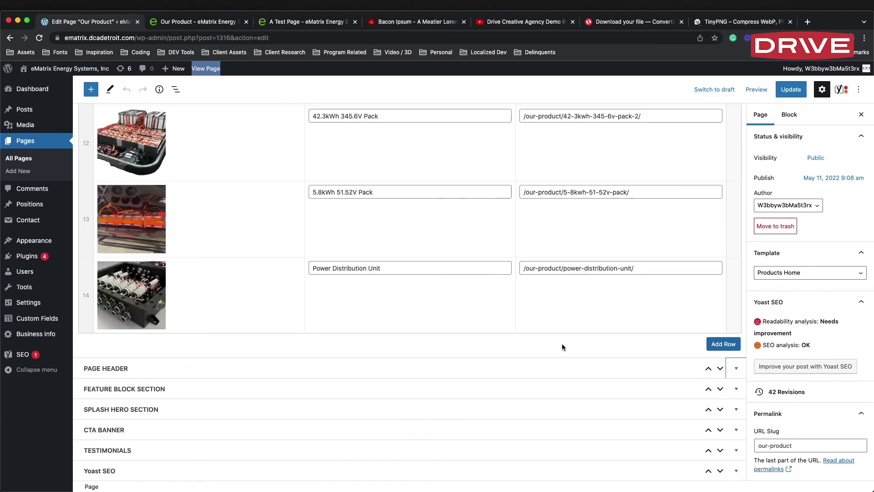
pyautogui.scroll(15, 663, 166)
pyautogui.scroll(10, 662, 170)
pyautogui.click(736, 237)
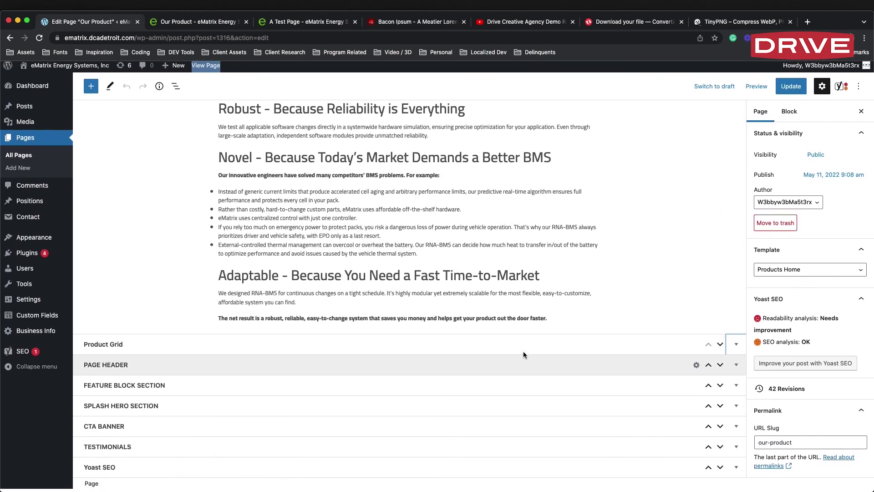
# Look at the editor's options and the list view of the page's blocks, and close the list view.
pyautogui.scroll(3, 671, 166)
pyautogui.scroll(10, 670, 166)
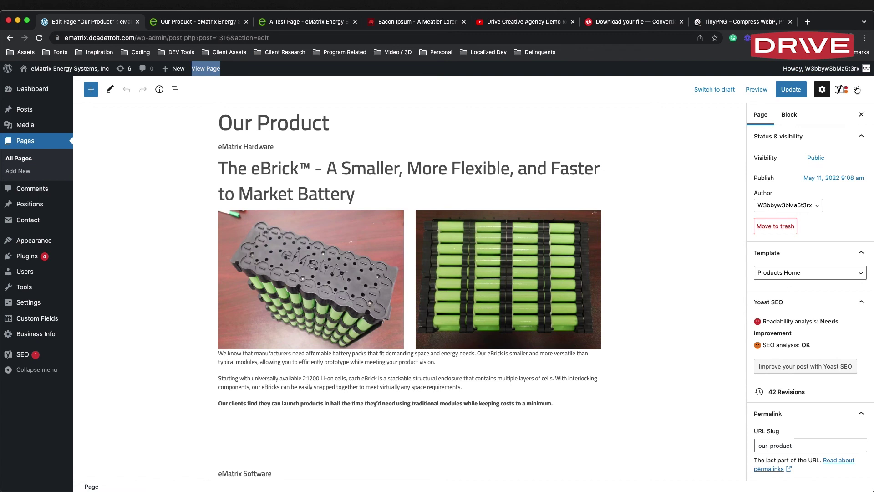
pyautogui.click(857, 89)
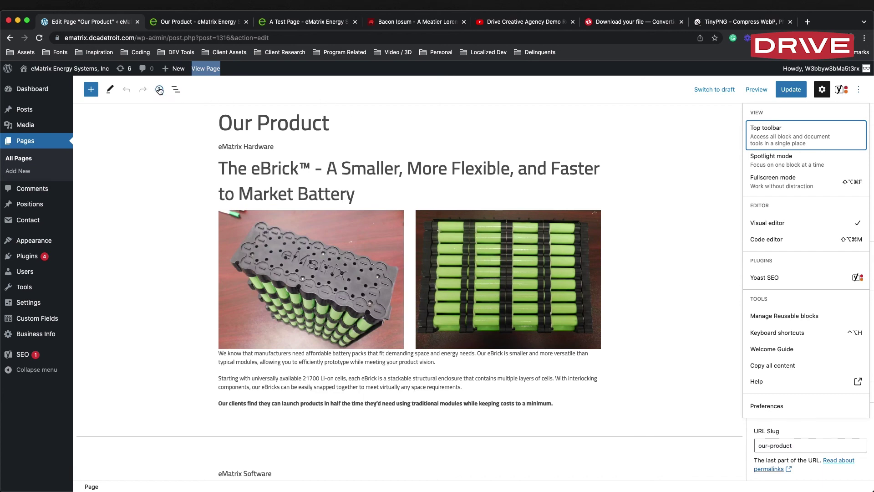
pyautogui.click(176, 89)
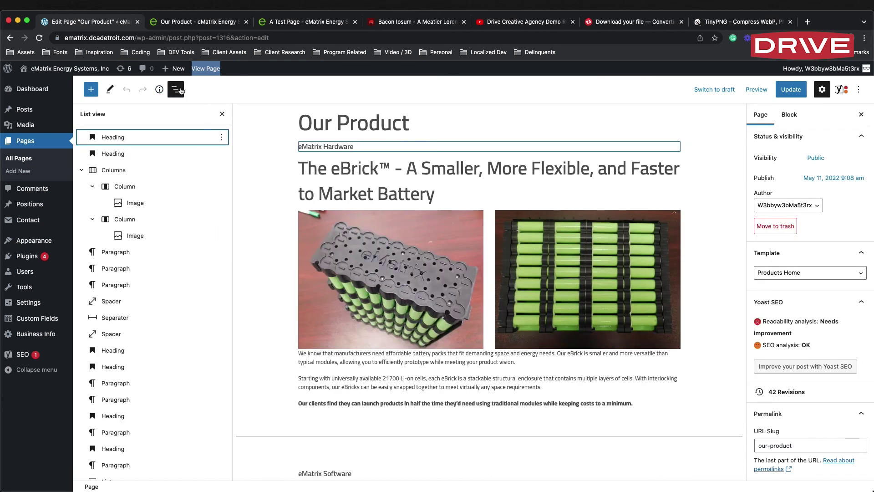
pyautogui.click(221, 115)
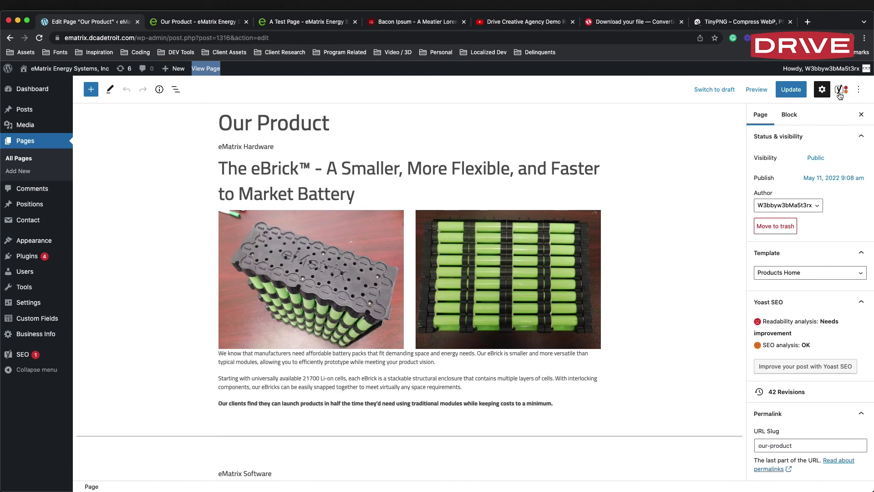
# Hide and redisplay the page settings sidebar, and review the editor's view, editor, plugin and tool options.
pyautogui.click(824, 93)
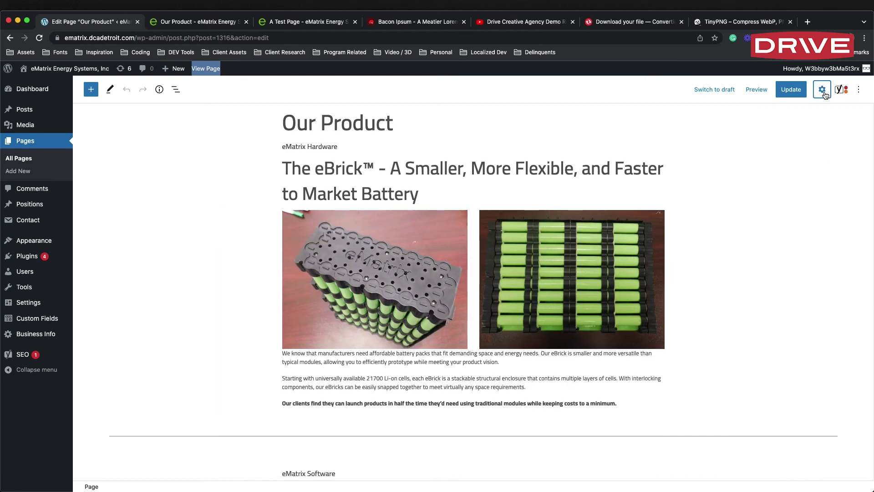
pyautogui.click(824, 91)
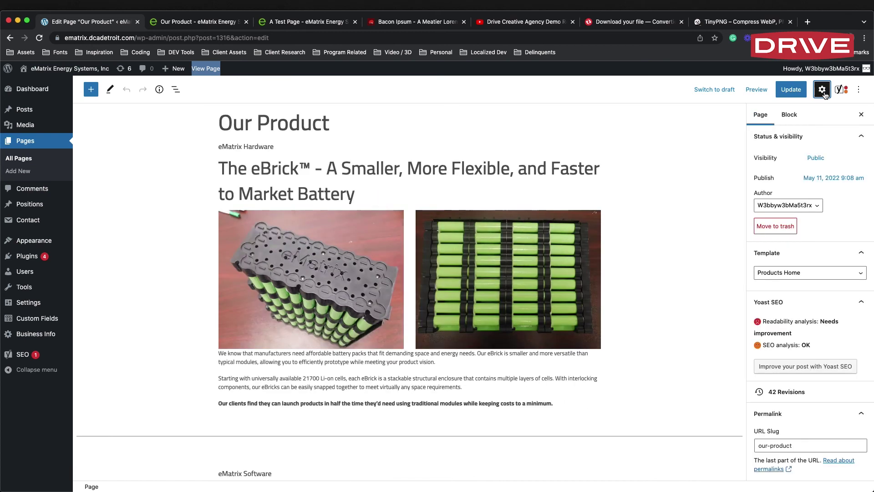
pyautogui.click(859, 90)
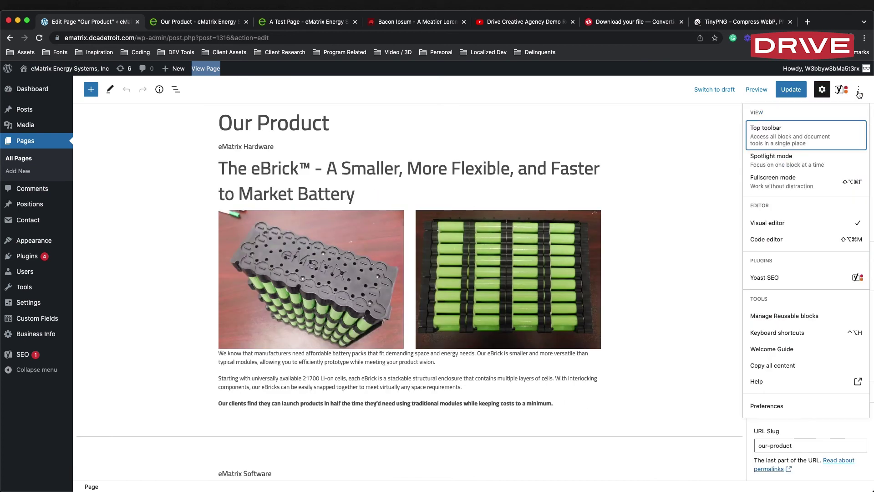
pyautogui.scroll(-1, 818, 255)
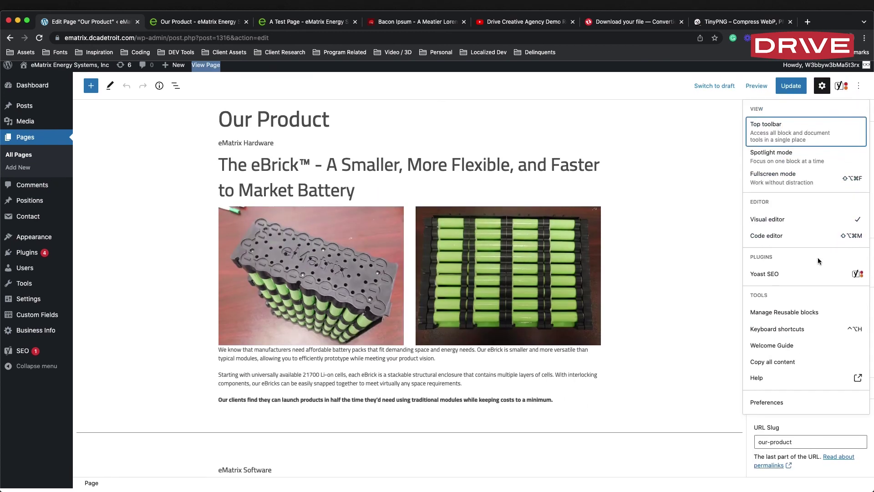
pyautogui.scroll(-1, 796, 374)
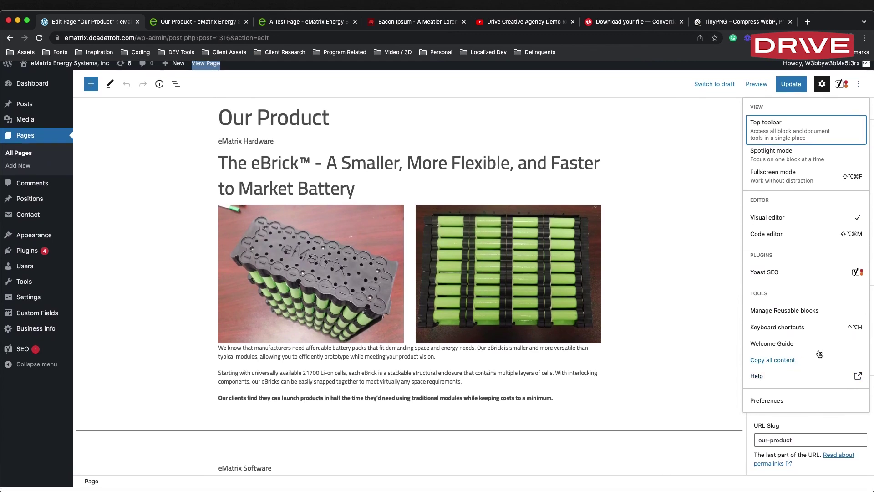
pyautogui.scroll(1, 783, 319)
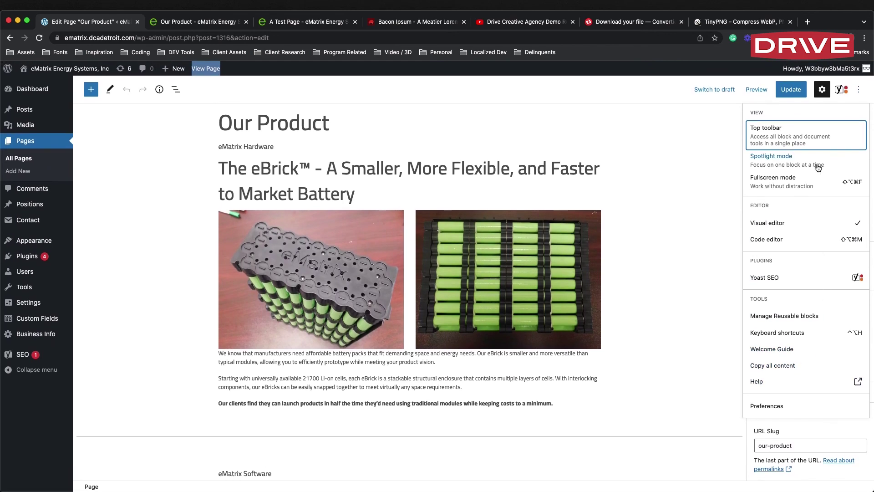
pyautogui.click(859, 90)
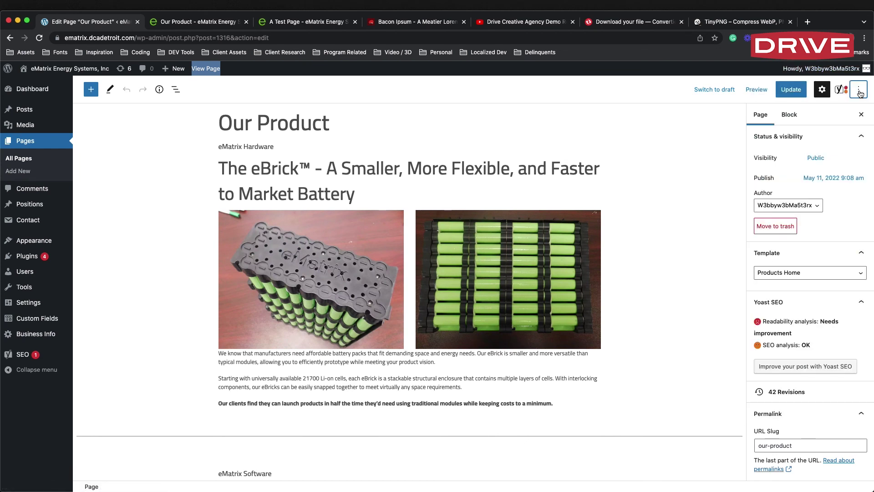
# Open the Our Product page's revisions and examine the compared changes to the product tile links and images.
pyautogui.scroll(-3, 828, 246)
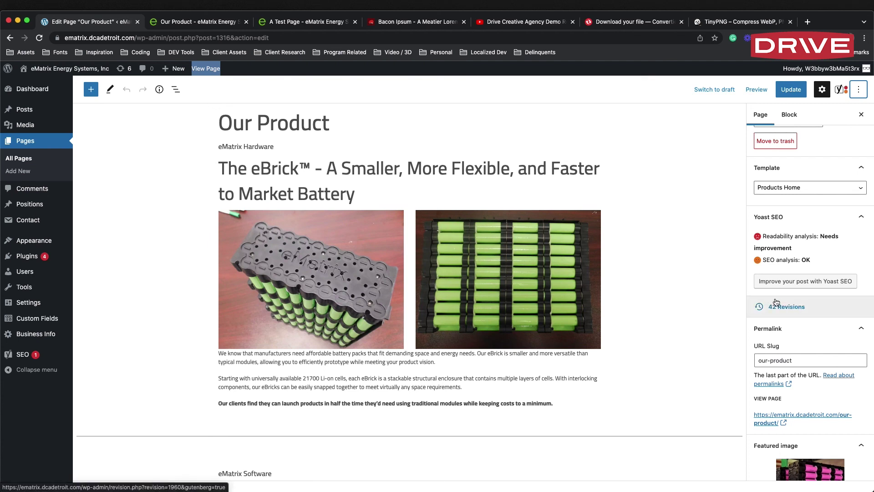
pyautogui.click(796, 308)
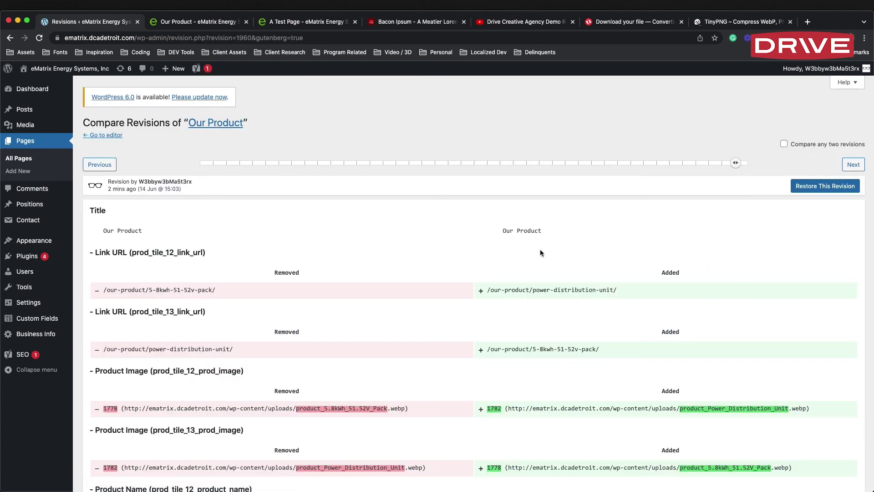
pyautogui.scroll(-5, 540, 251)
pyautogui.scroll(5, 540, 251)
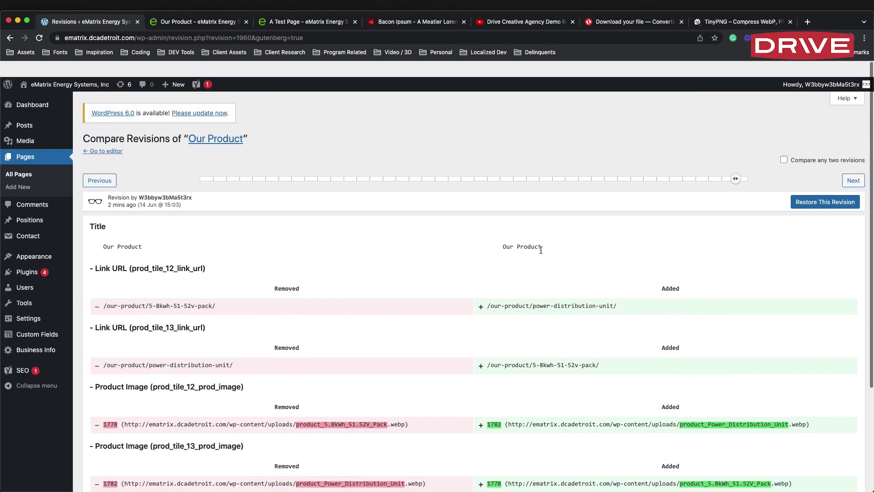
# Move the revision comparison to the Our Product page's current revision and examine its changes to the product tile links, images and names.
pyautogui.moveTo(734, 163); pyautogui.dragTo(750, 174)
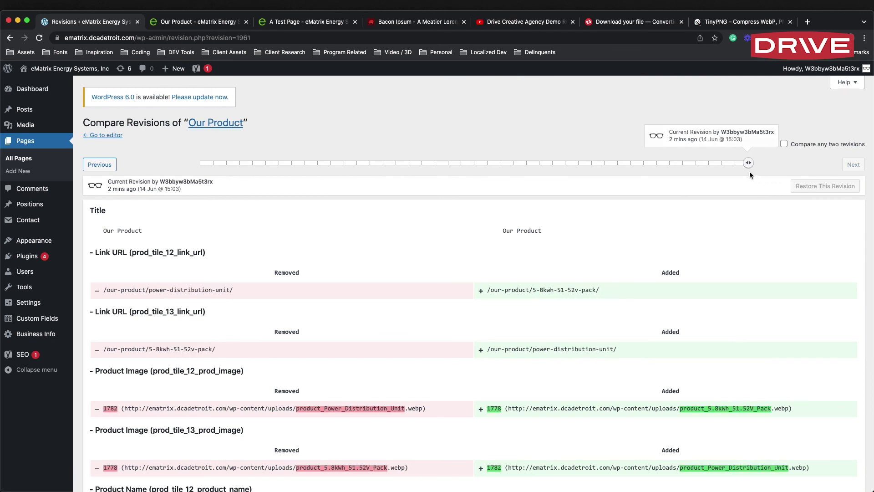
pyautogui.moveTo(748, 163)
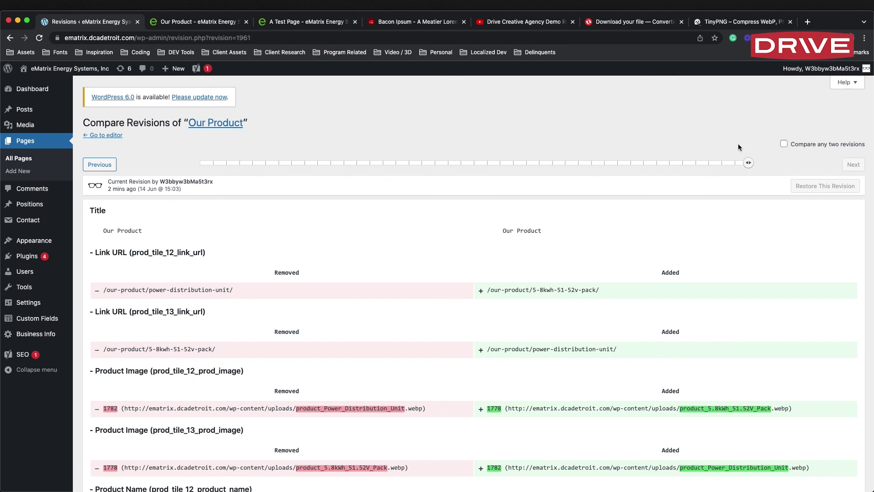
pyautogui.scroll(-1, 726, 148)
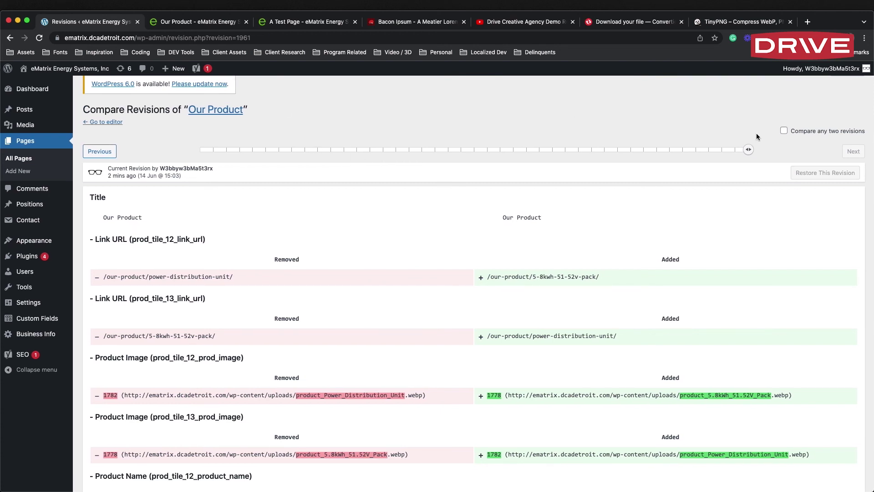
pyautogui.scroll(1, 756, 133)
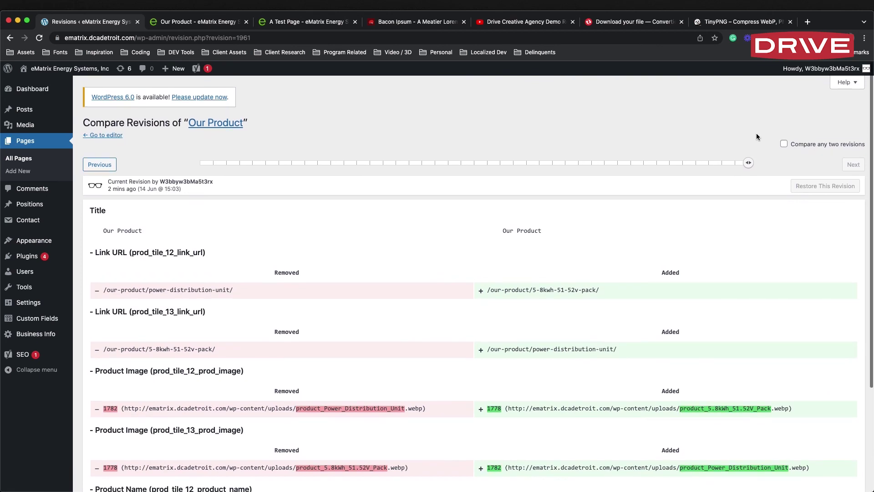
pyautogui.scroll(-3, 756, 135)
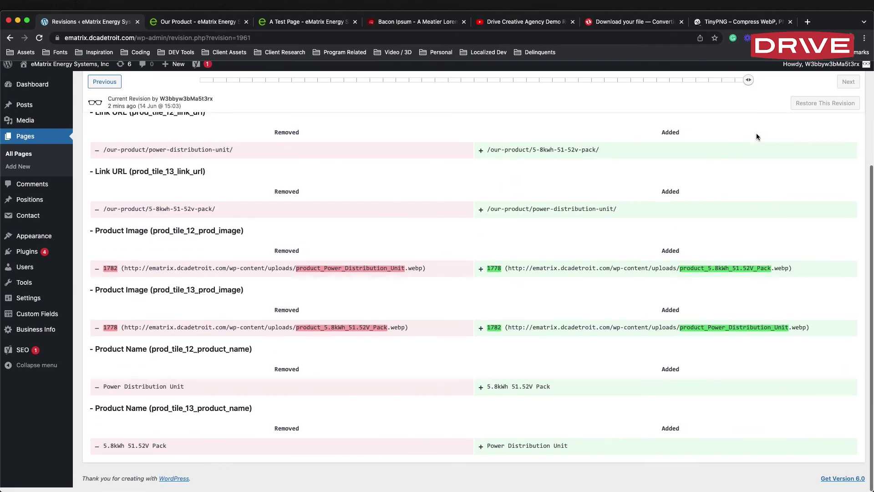
pyautogui.scroll(5, 755, 136)
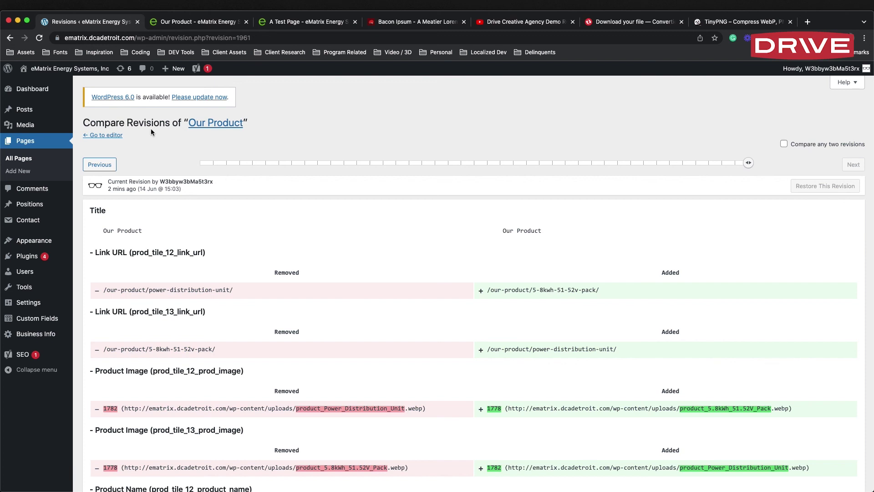
pyautogui.scroll(-1, 592, 221)
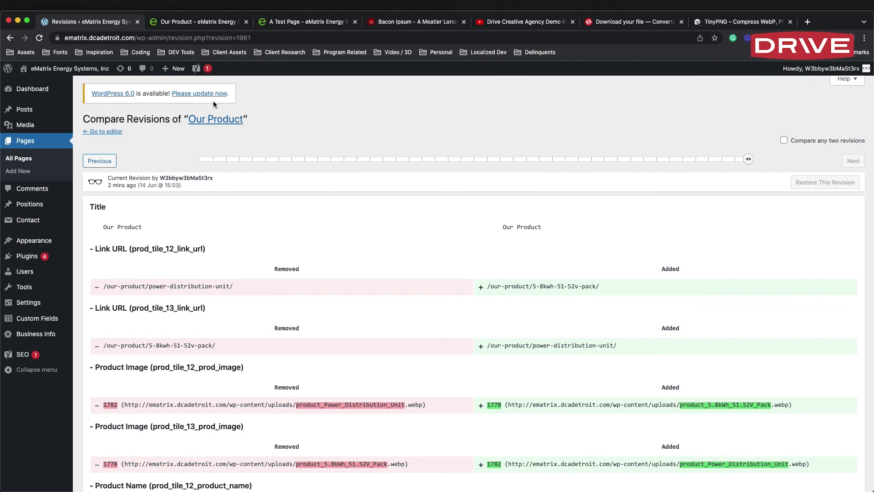
pyautogui.moveTo(598, 5)
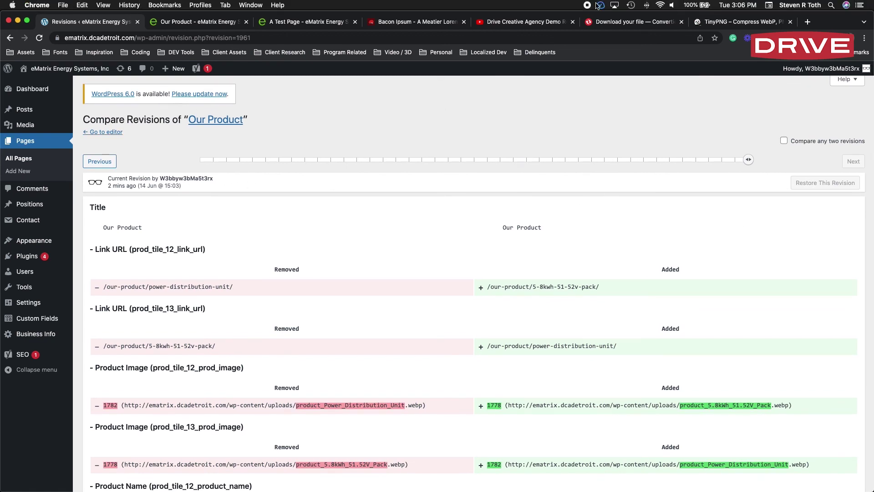